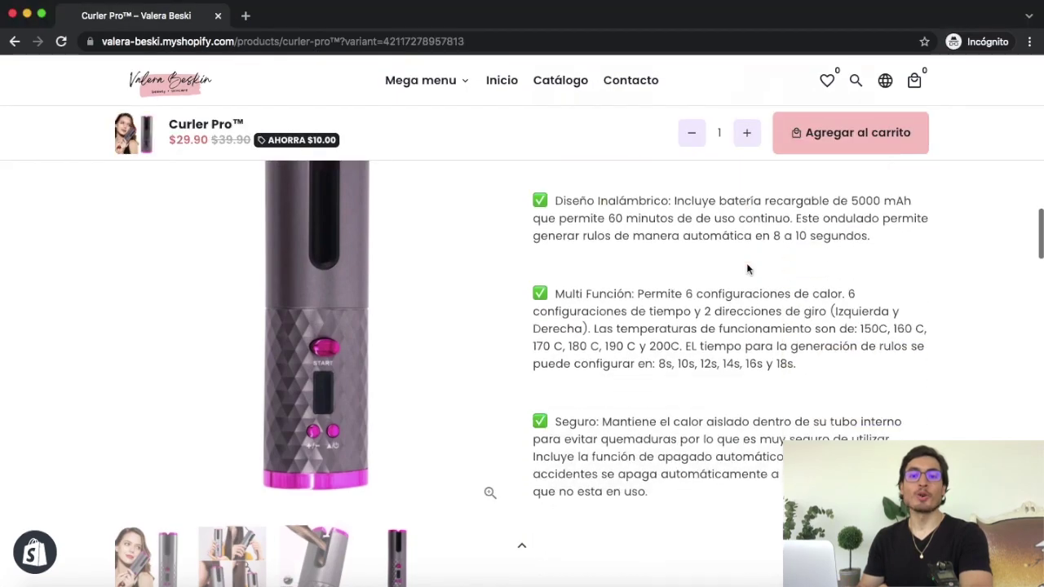
# - Scroll through the Curler Pro™ product page's feature description and its 20 customer reviews
pyautogui.scroll(-6, 747, 269)
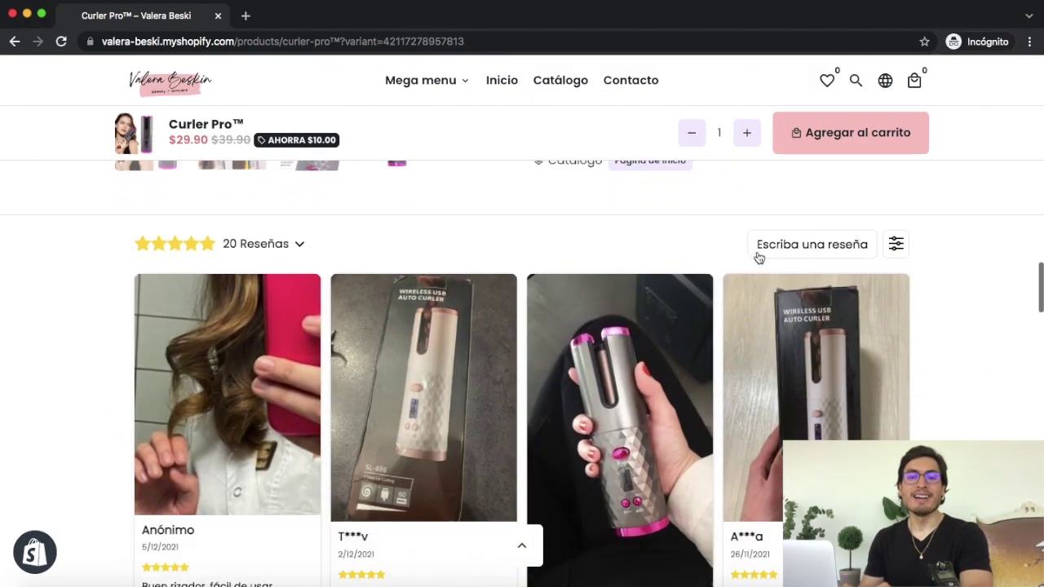
pyautogui.scroll(-10, 953, 390)
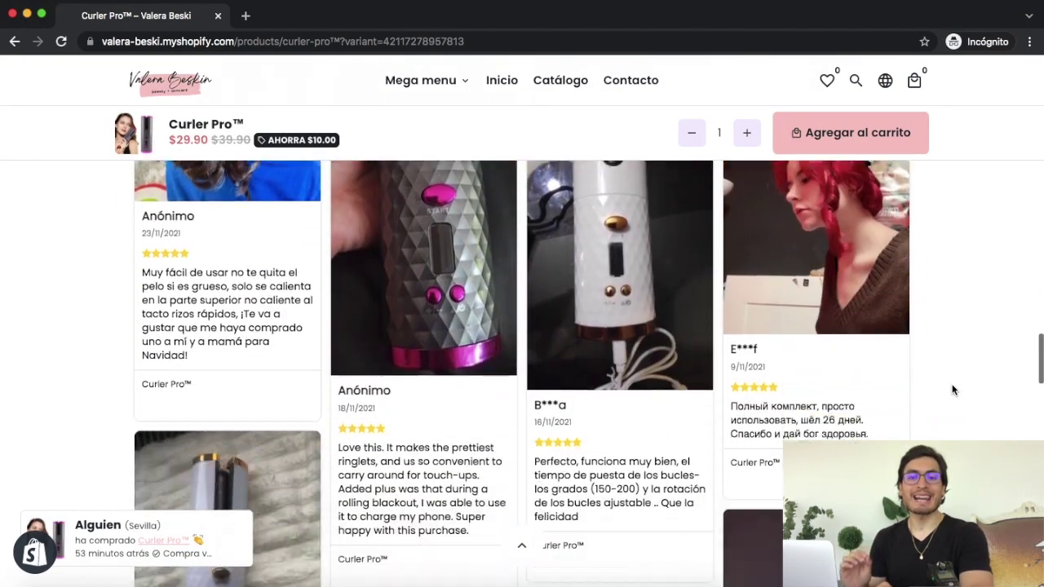
pyautogui.scroll(-12, 953, 390)
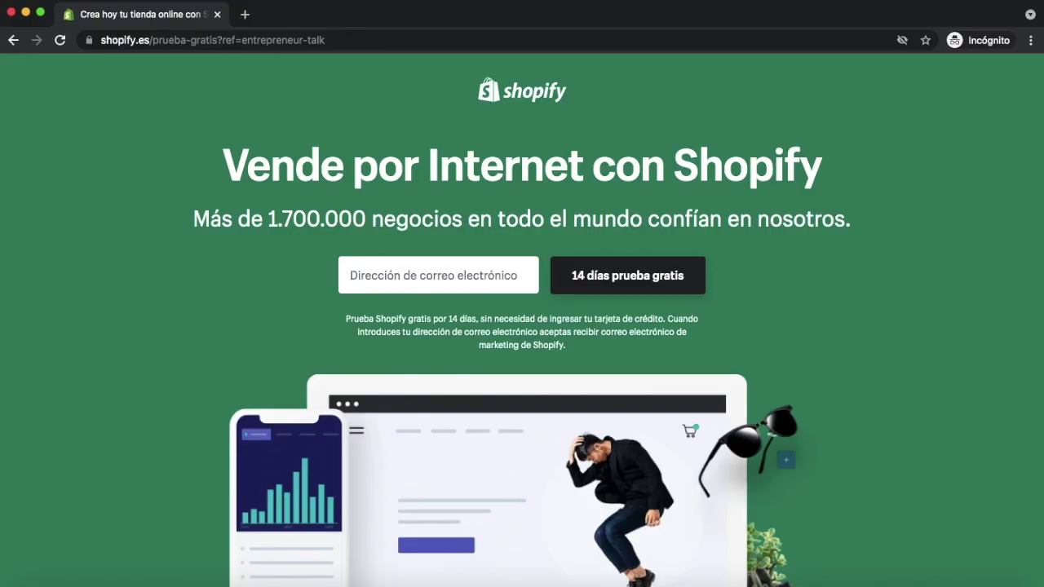
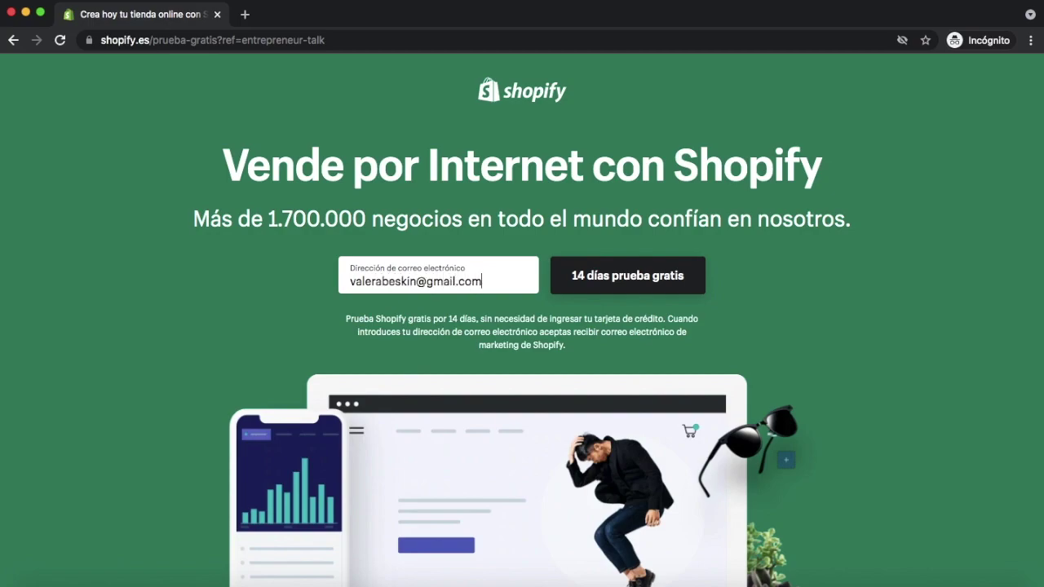
# - Start the 14-day free trial with an email and password, creating the store 'Valera Beskin'
pyautogui.click(646, 281)
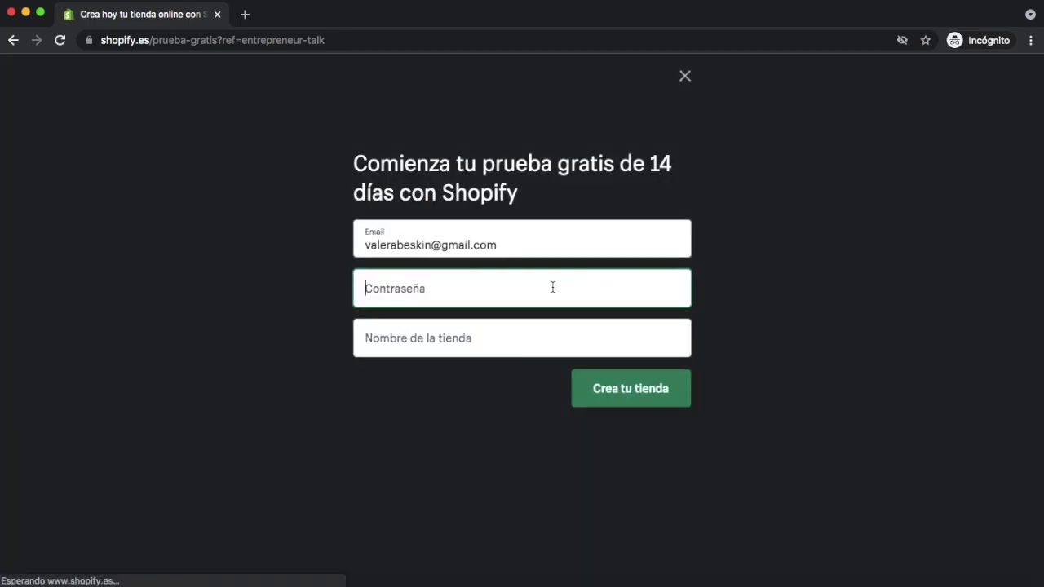
pyautogui.write('•••••')
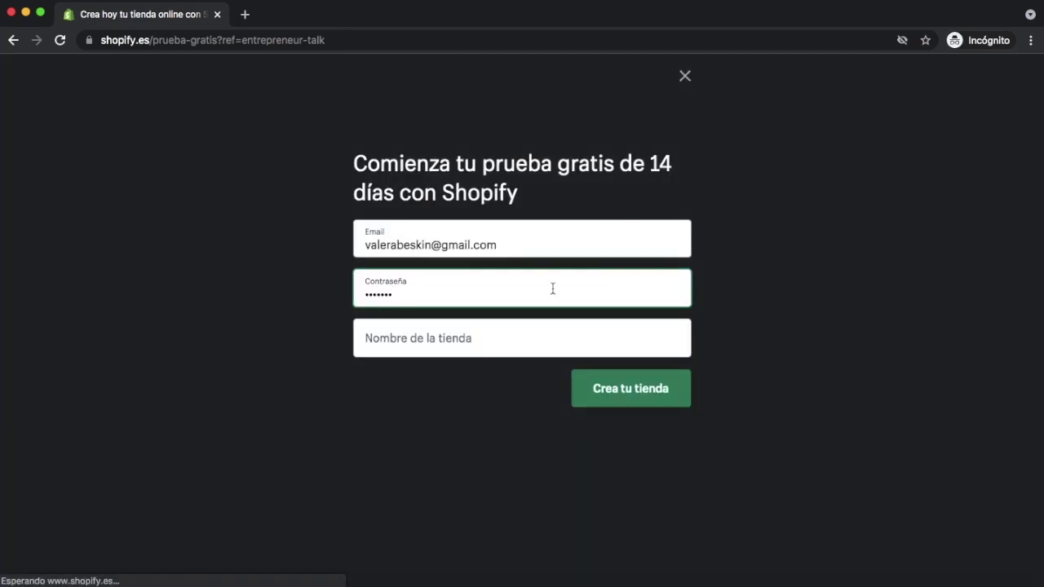
pyautogui.click(526, 335)
pyautogui.write('V')
pyautogui.press('BackSpace')
pyautogui.write('Valera Beskin')
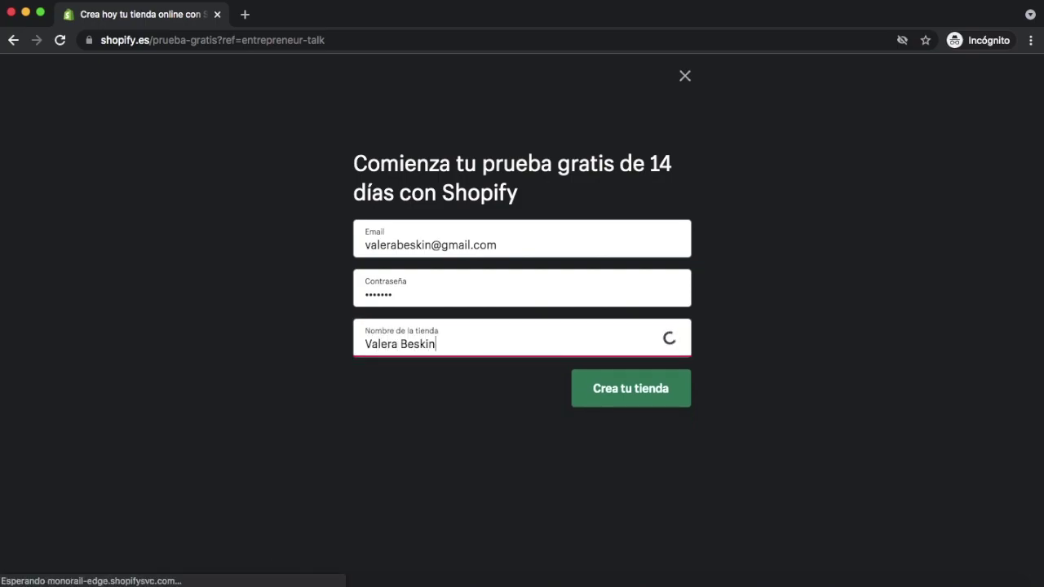
pyautogui.click(599, 385)
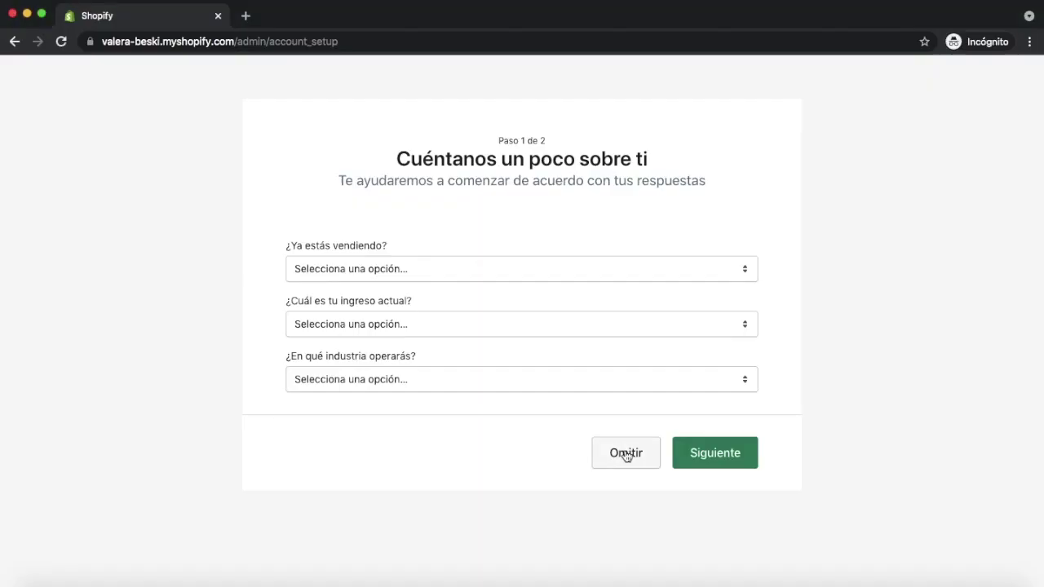
# - Skip the business questions, enter the owner's first and last name, and enter the store admin
pyautogui.click(625, 454)
pyautogui.write('An')
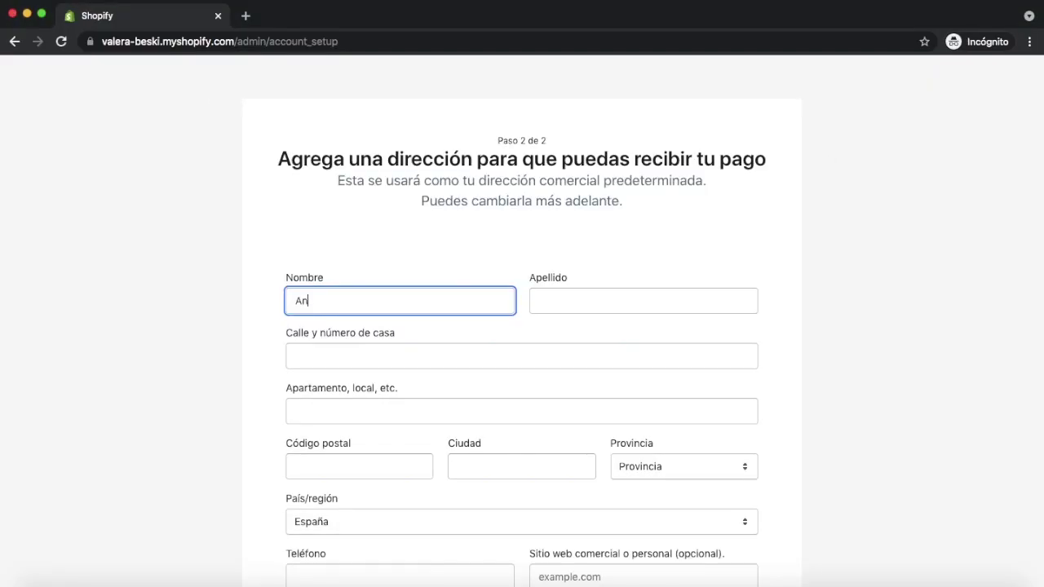
pyautogui.click(559, 295)
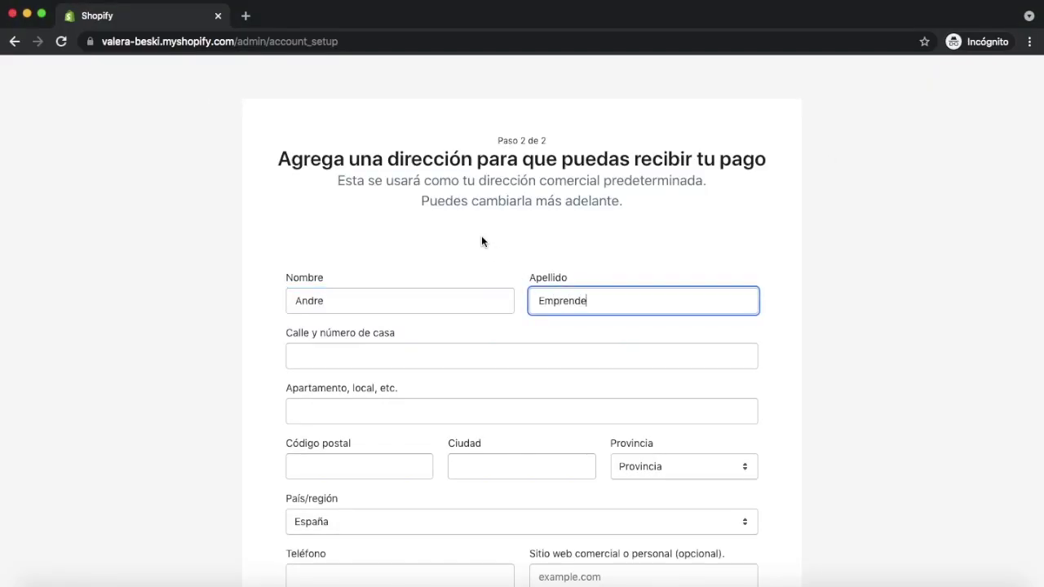
pyautogui.write('Emprende')
pyautogui.scroll(-4, 481, 238)
pyautogui.click(720, 517)
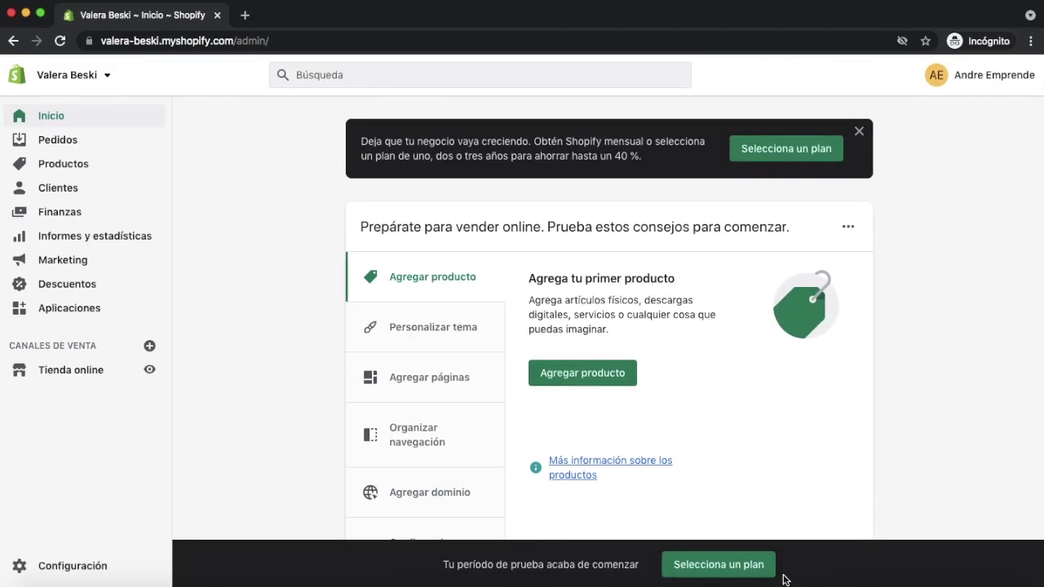
pyautogui.click(770, 149)
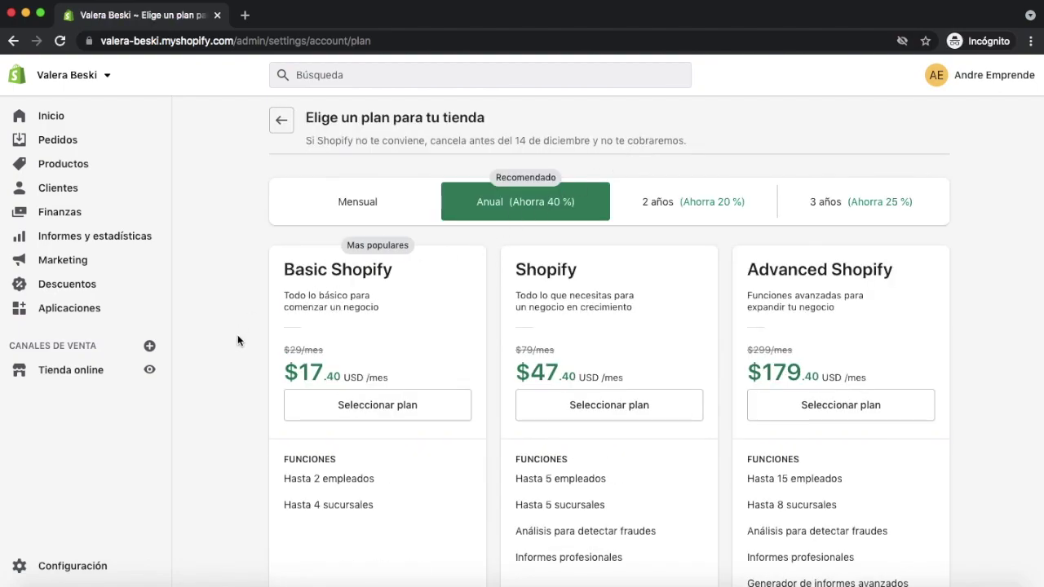
pyautogui.click(360, 203)
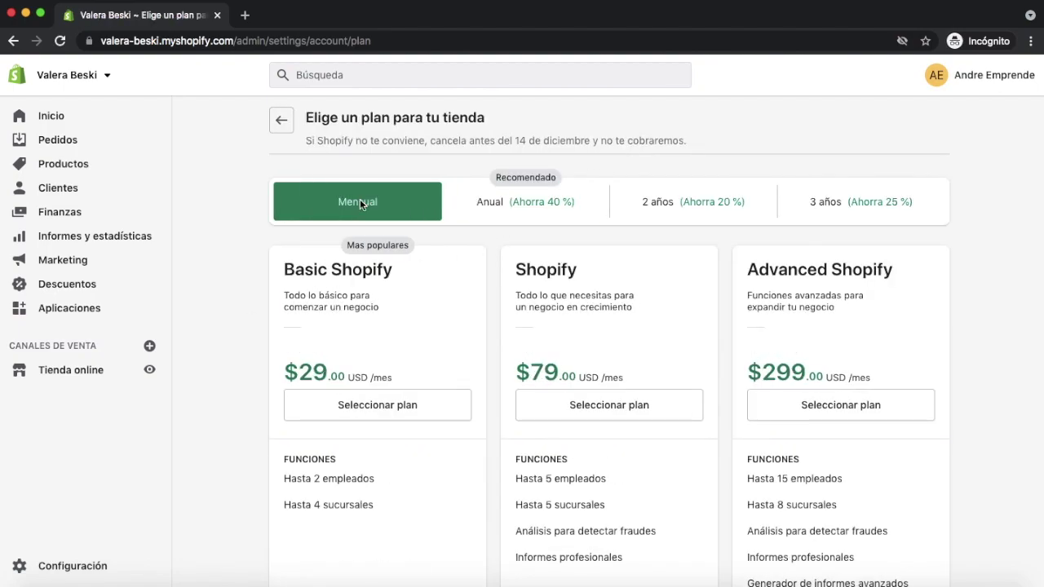
pyautogui.click(461, 197)
pyautogui.click(662, 199)
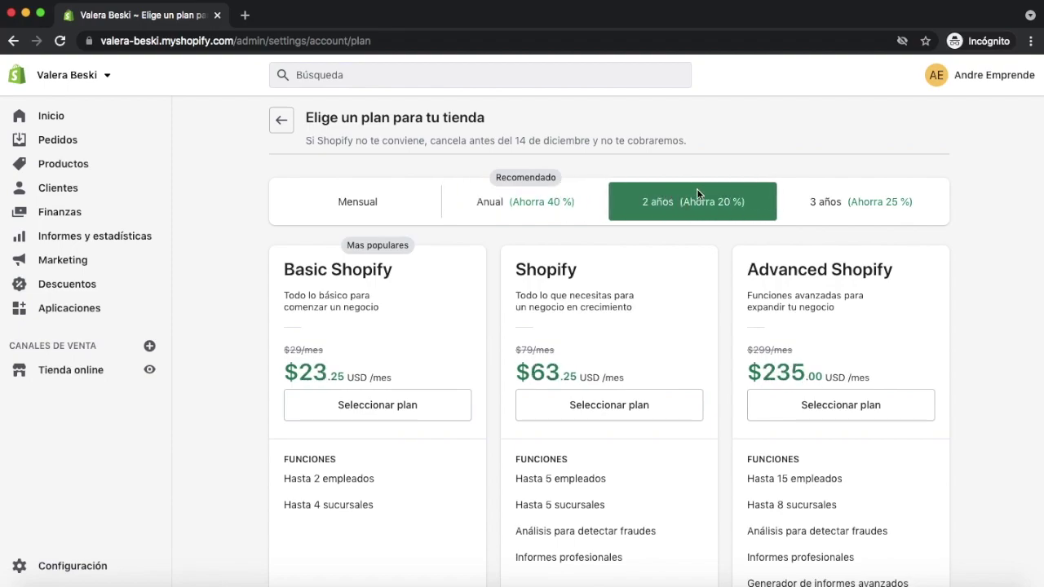
pyautogui.click(825, 202)
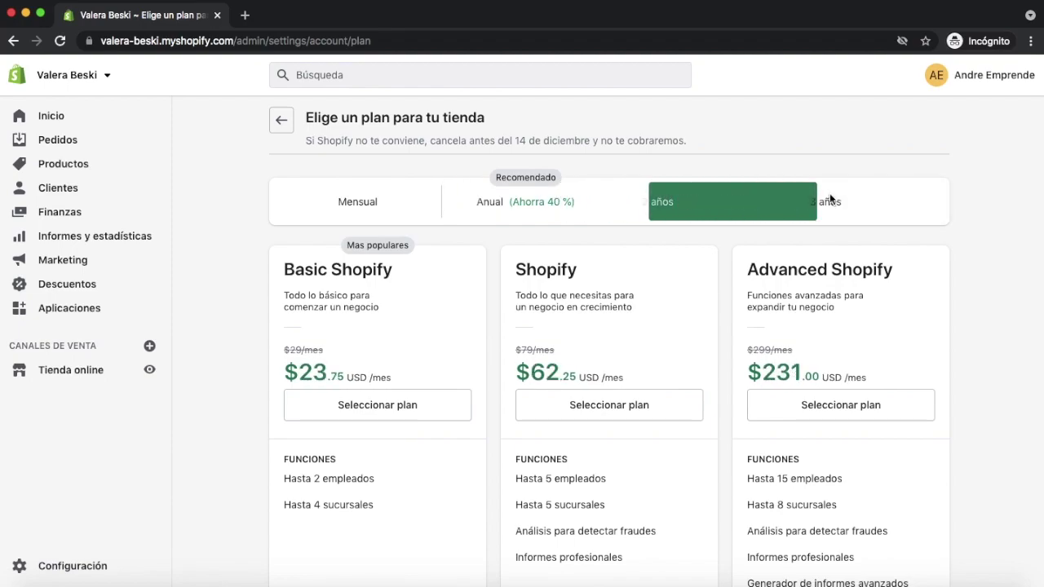
pyautogui.click(546, 210)
pyautogui.click(356, 206)
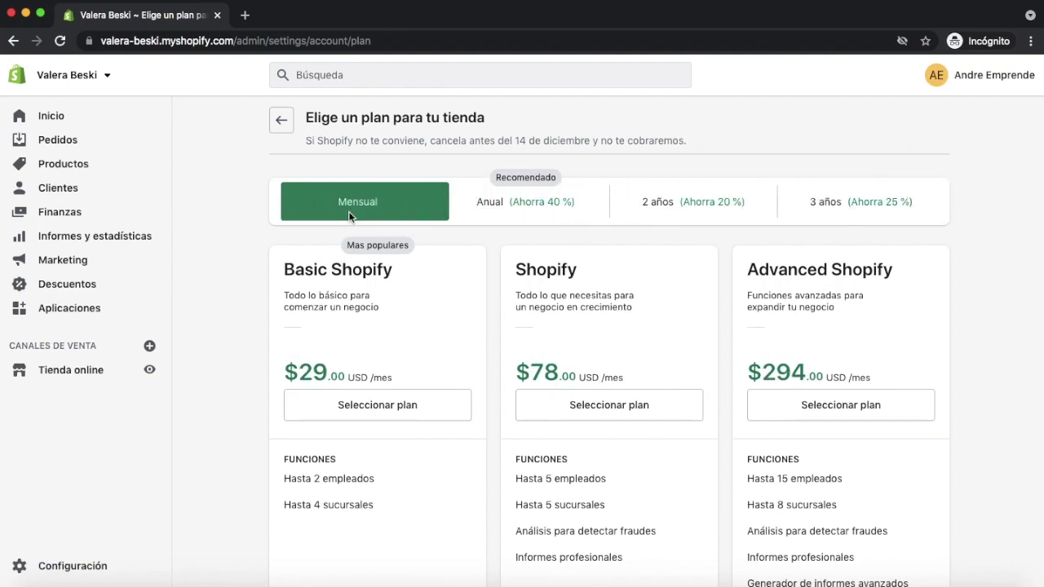
pyautogui.click(400, 416)
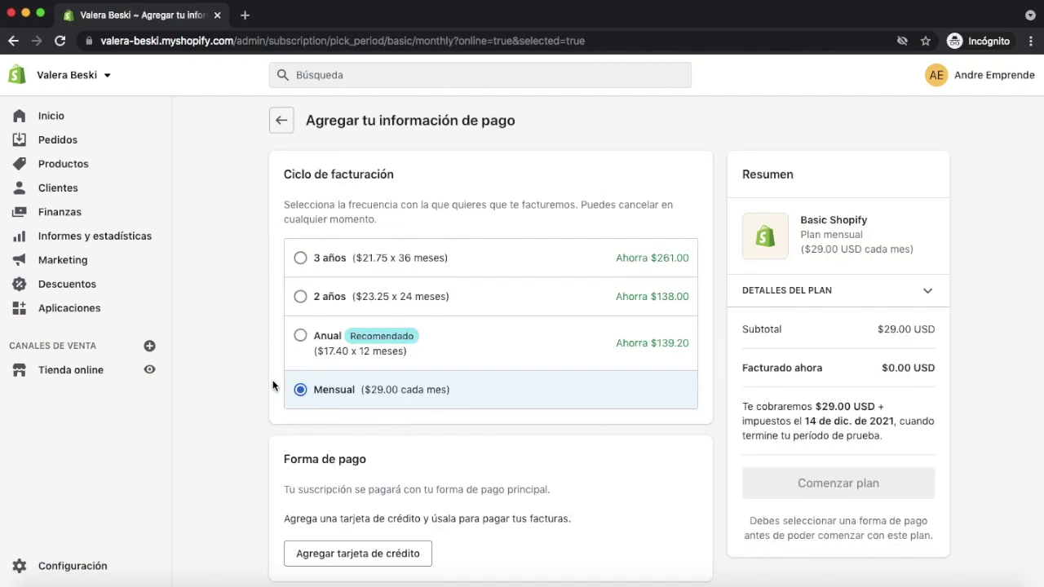
pyautogui.scroll(-3, 356, 448)
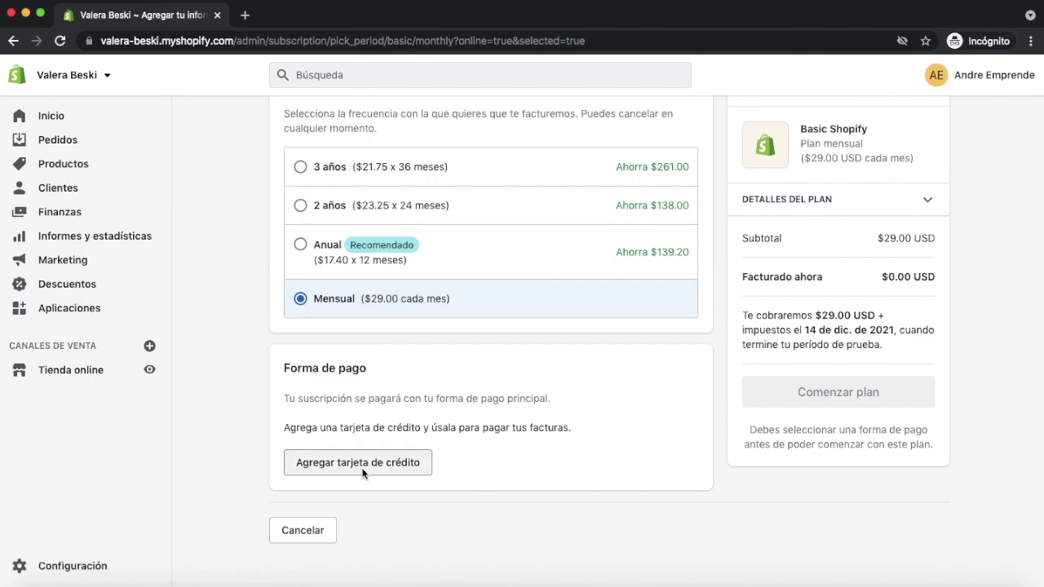
pyautogui.click(365, 461)
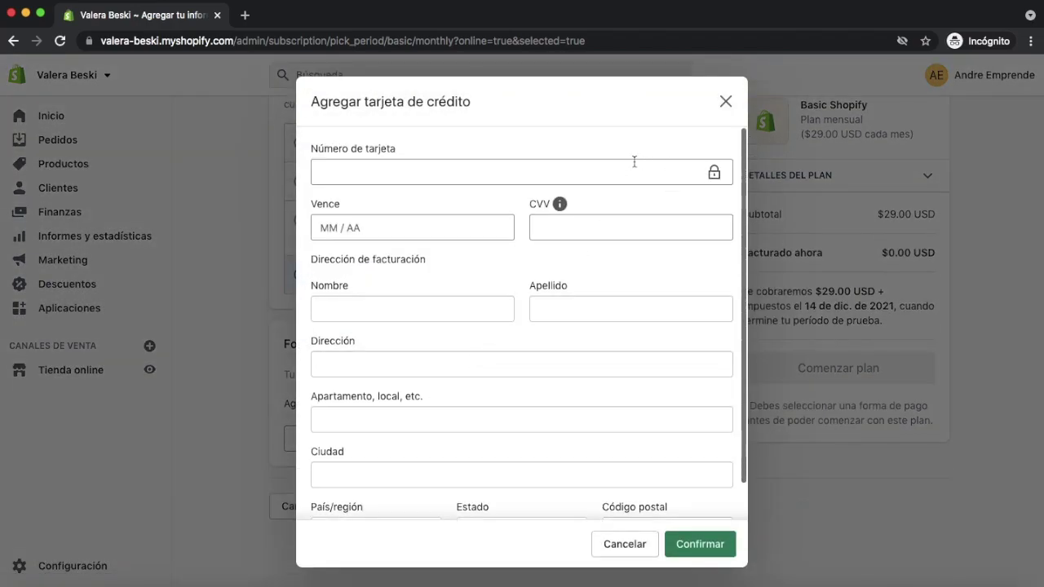
pyautogui.click(725, 102)
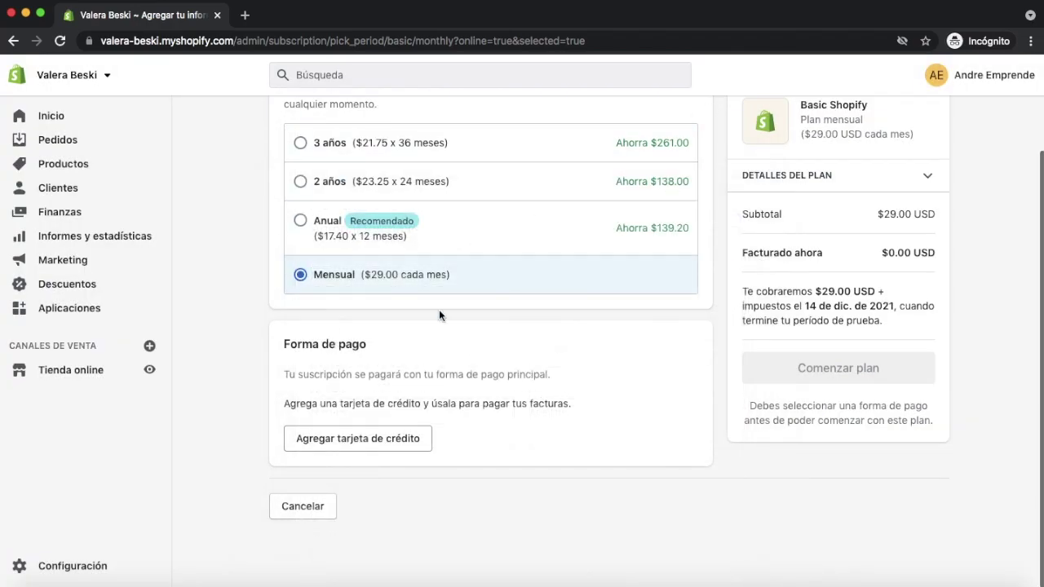
pyautogui.scroll(3, 438, 309)
pyautogui.hscroll(-5, 438, 315)
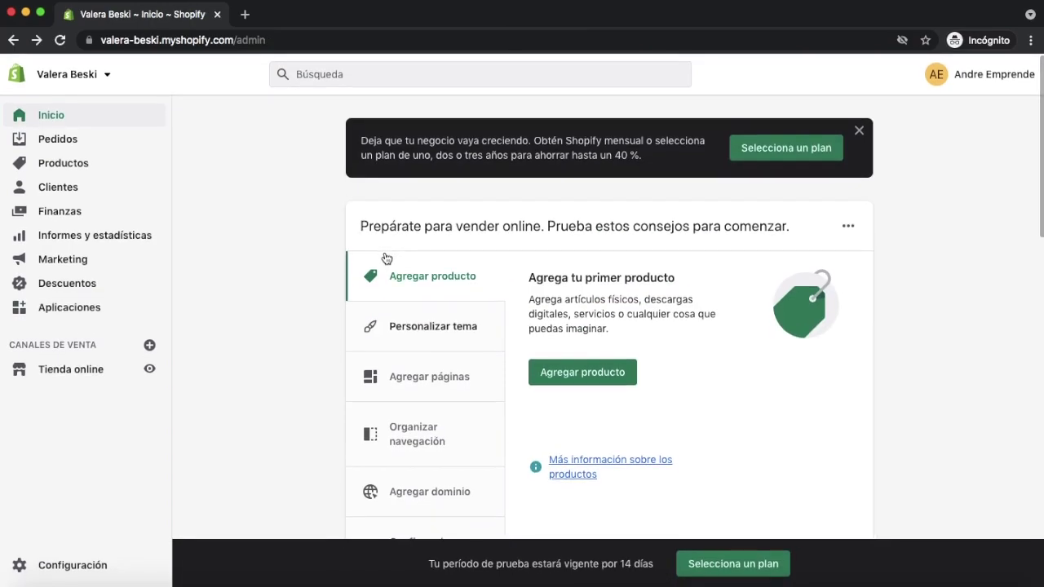
pyautogui.scroll(-1, 386, 261)
# - Buy the valerabeskin.com domain from the store's domain settings
pyautogui.click(445, 450)
pyautogui.click(578, 361)
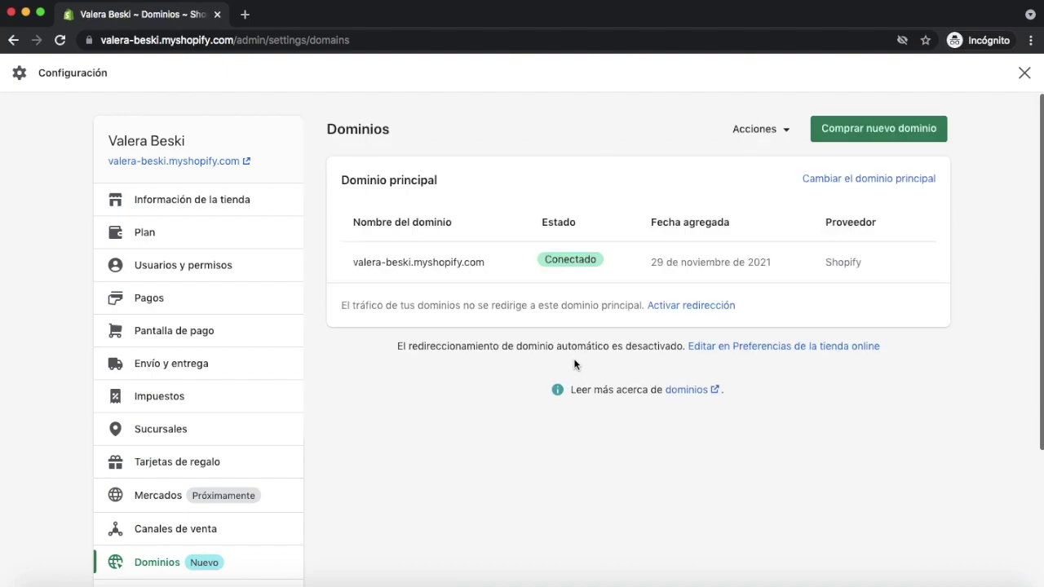
pyautogui.click(853, 137)
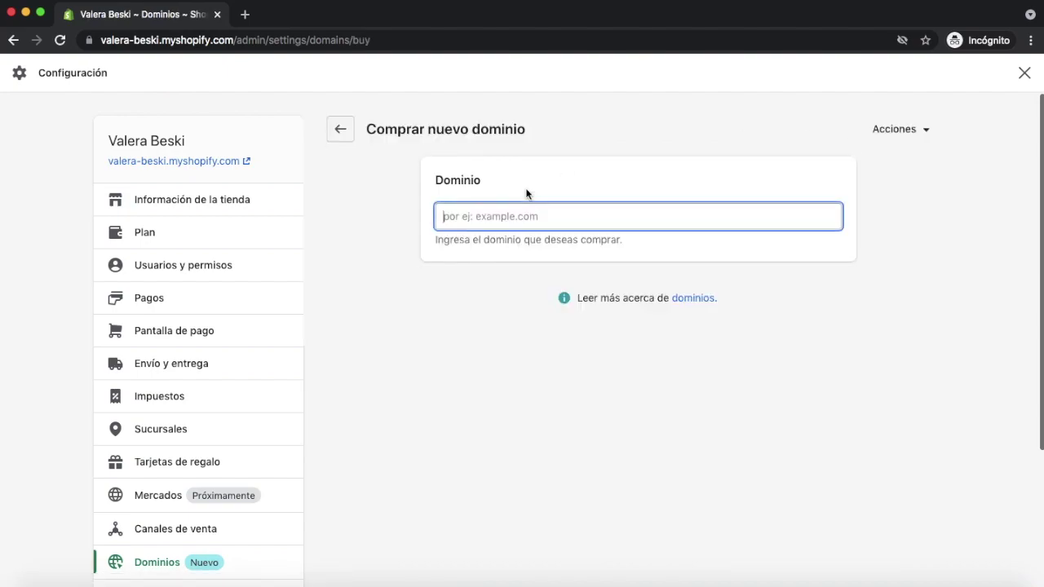
pyautogui.write('v')
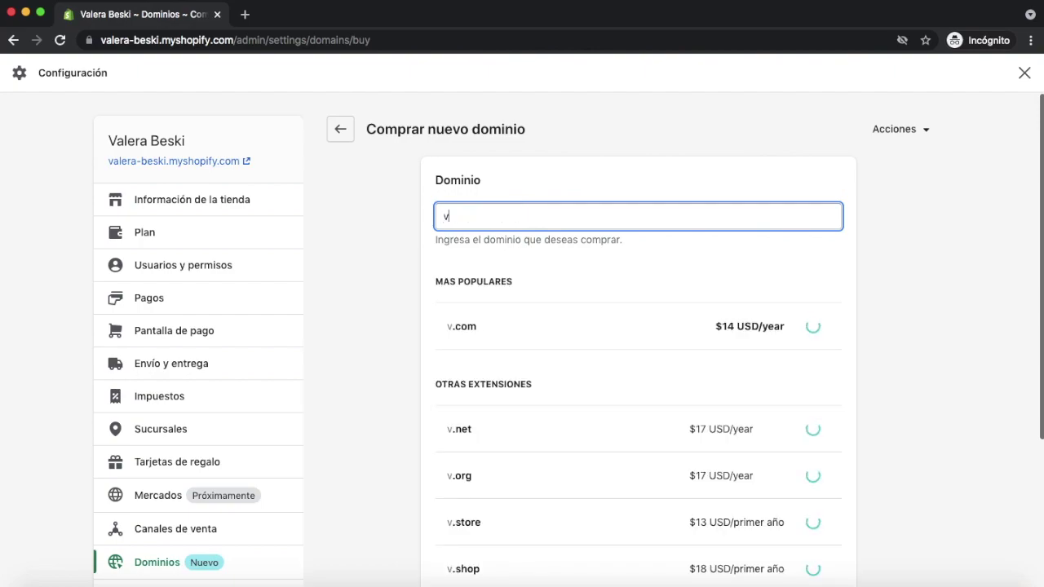
pyautogui.write('alerabeskin.com')
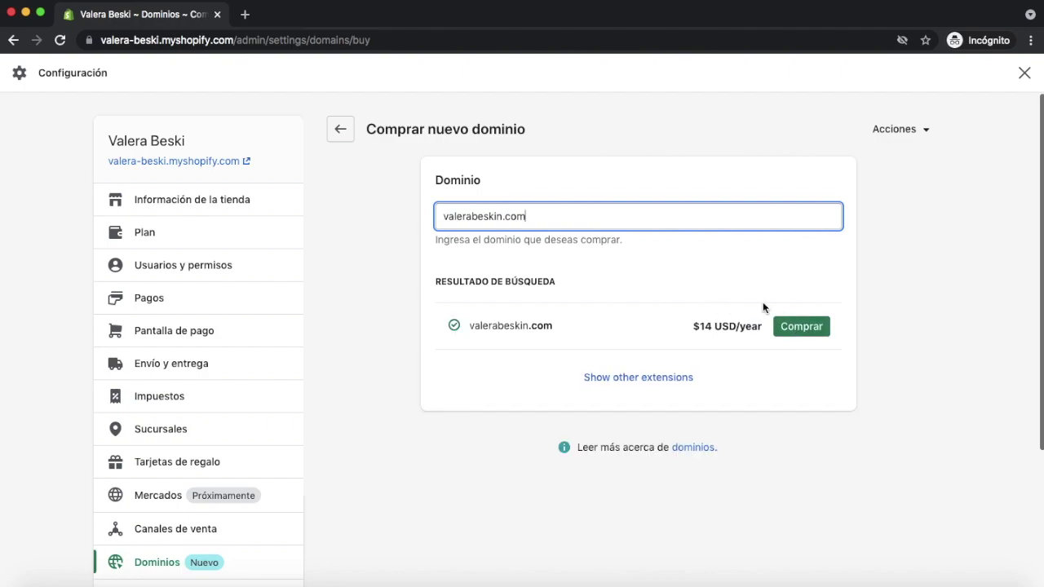
pyautogui.click(785, 327)
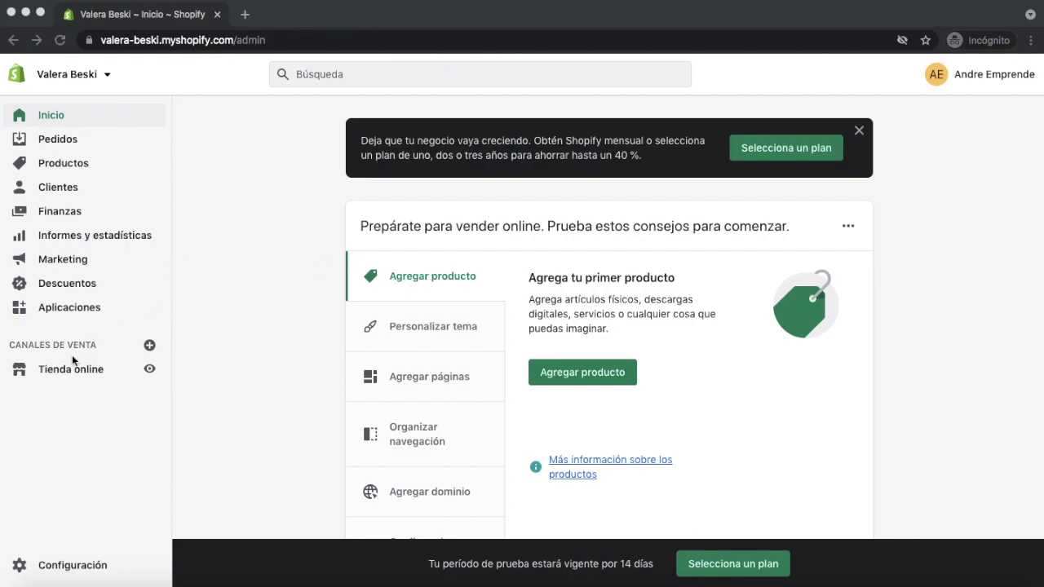
# - Visit the store's themes and password settings, then load the Debutify website from the pasted link
pyautogui.click(70, 367)
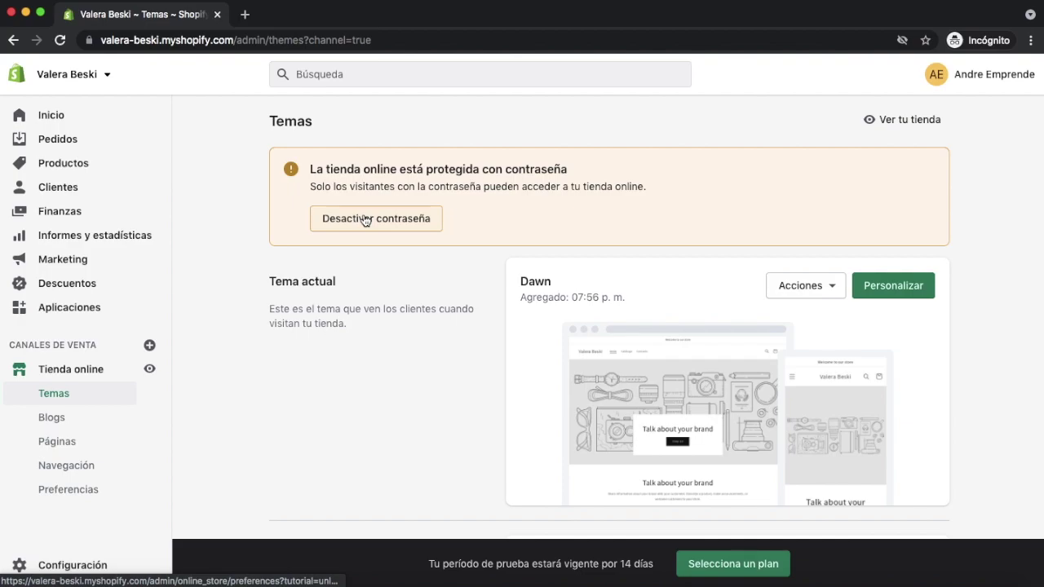
pyautogui.click(364, 220)
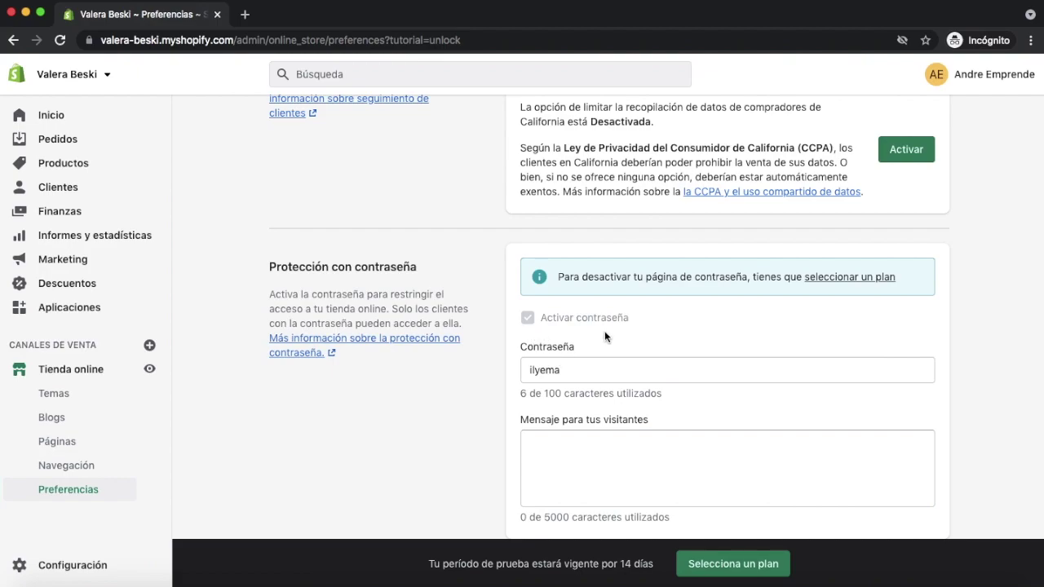
pyautogui.scroll(5, 660, 336)
pyautogui.click(299, 39)
pyautogui.press('Return')
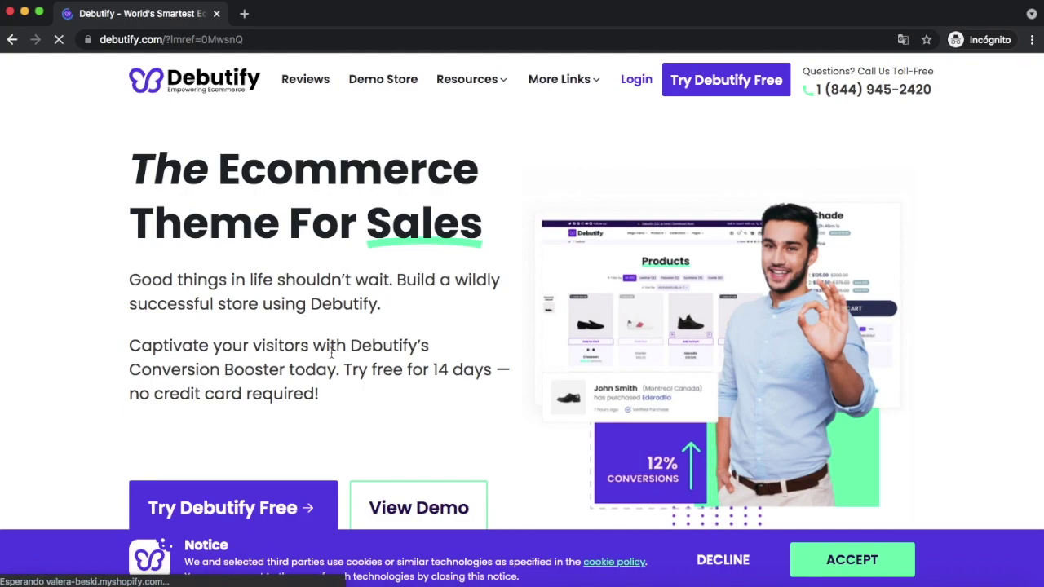
# - Sign up for Debutify free with the valera-beski.myshopify.com domain, without the trailing slash
pyautogui.scroll(-1, 350, 346)
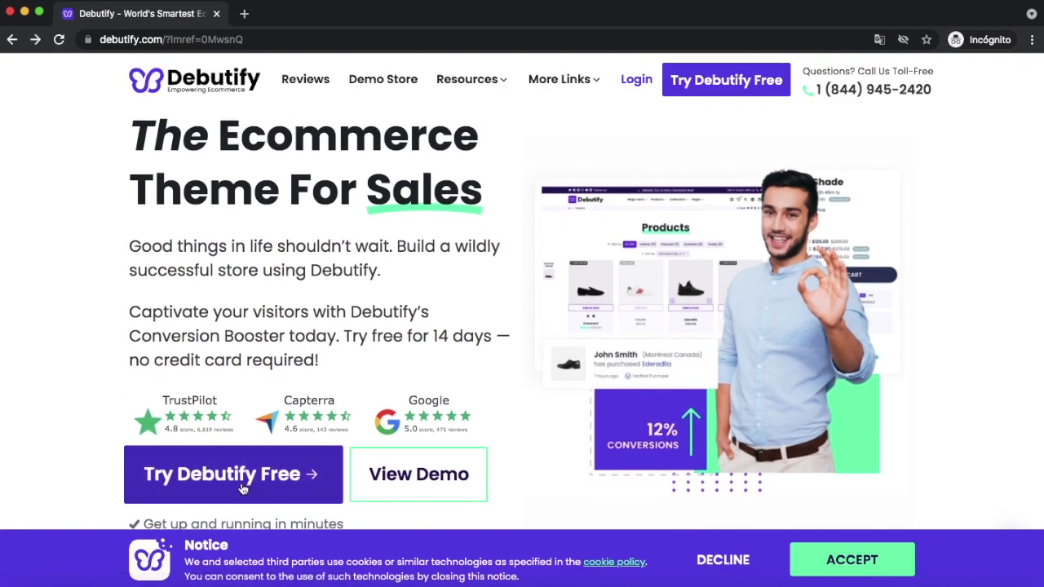
pyautogui.click(242, 488)
pyautogui.click(625, 326)
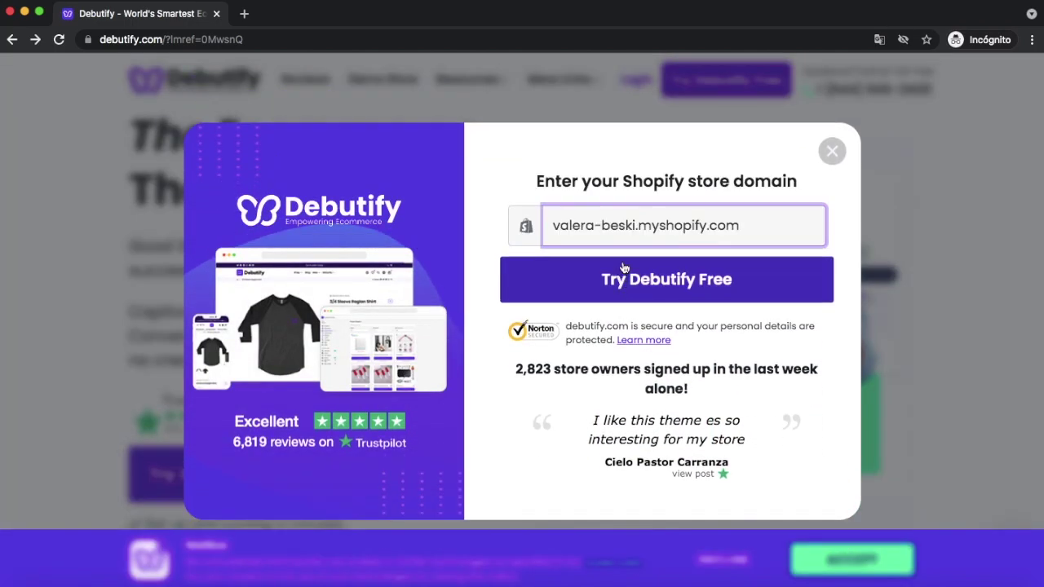
pyautogui.hotkey('ctrl', 'a')
pyautogui.press('BackSpace')
pyautogui.write('valera-beski.myshopify.com/')
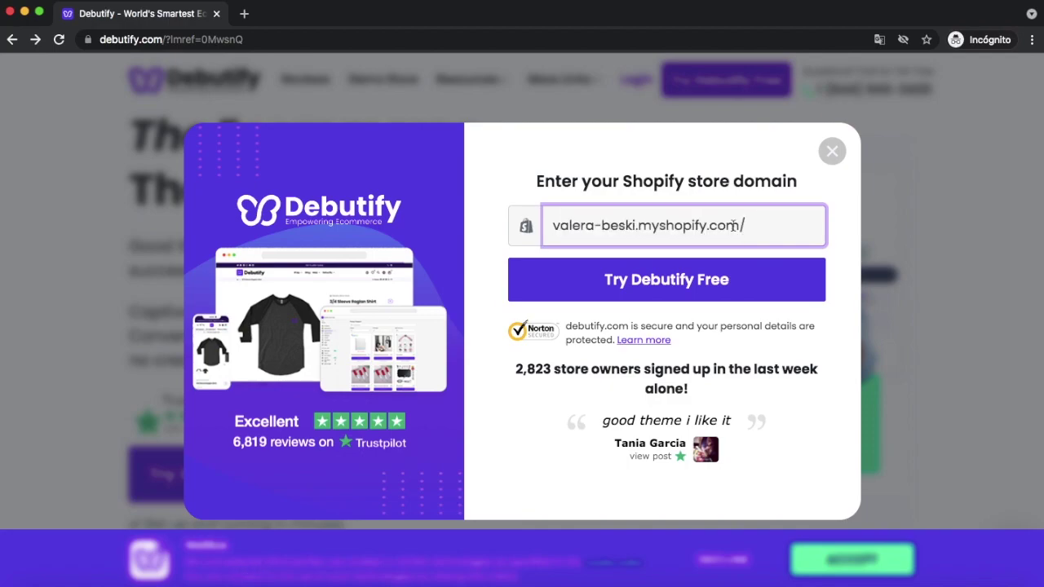
pyautogui.click(699, 280)
pyautogui.press('BackSpace')
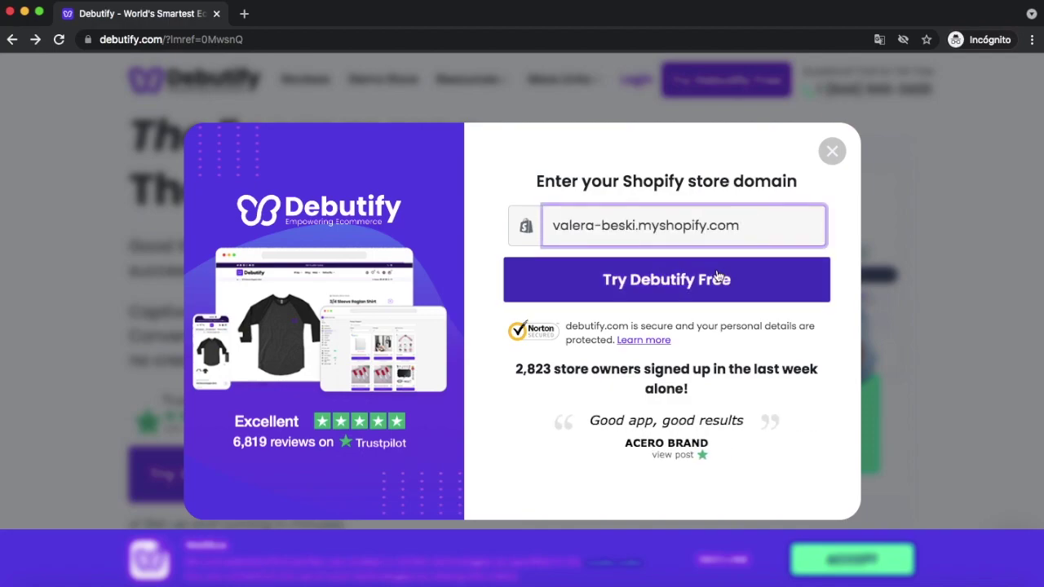
pyautogui.click(712, 280)
# - Install the unpublished Debutify app on the Shopify store
pyautogui.scroll(-3, 664, 368)
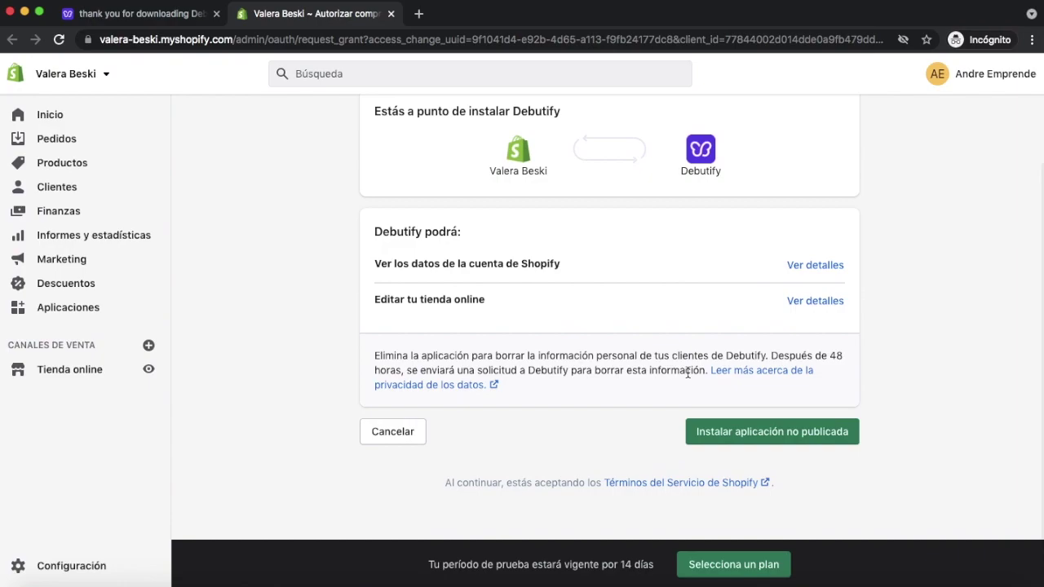
pyautogui.scroll(1, 664, 368)
pyautogui.click(772, 487)
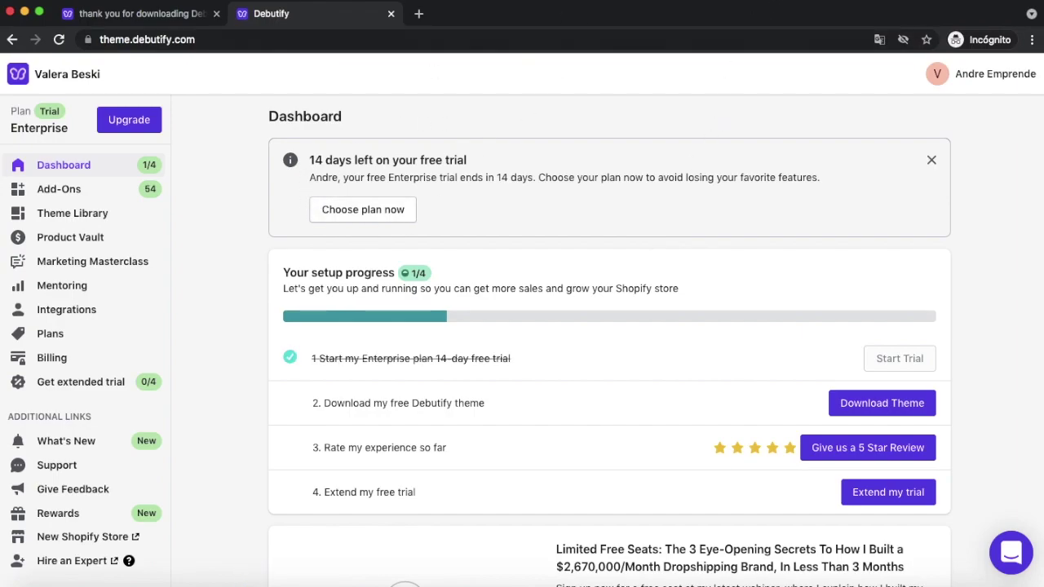
# - Download the Debutify theme to the theme library and open Debutify 4.4.0 for customizing
pyautogui.scroll(-2, 876, 331)
pyautogui.click(877, 332)
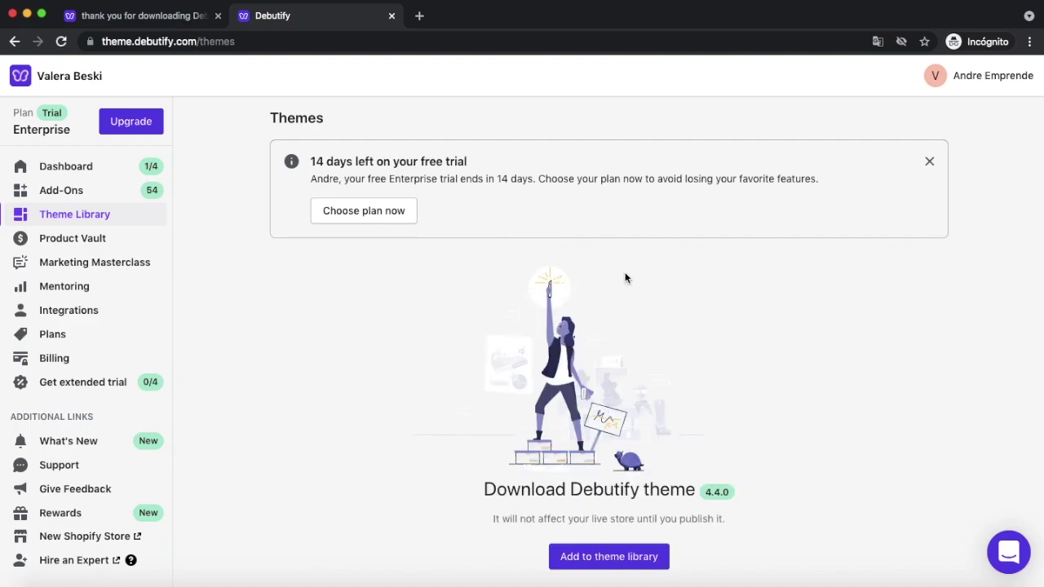
pyautogui.click(610, 558)
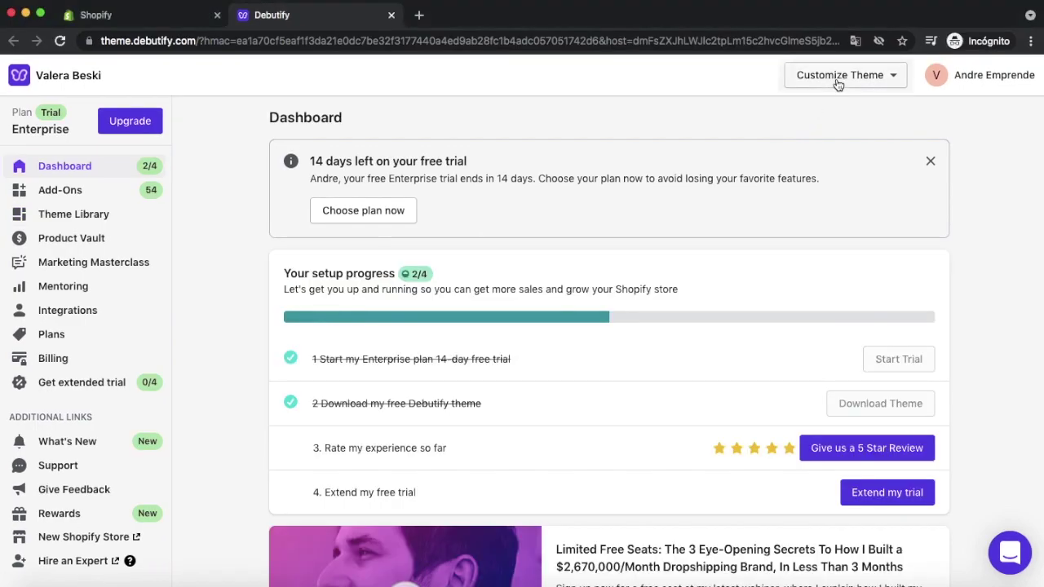
pyautogui.click(820, 85)
pyautogui.click(801, 125)
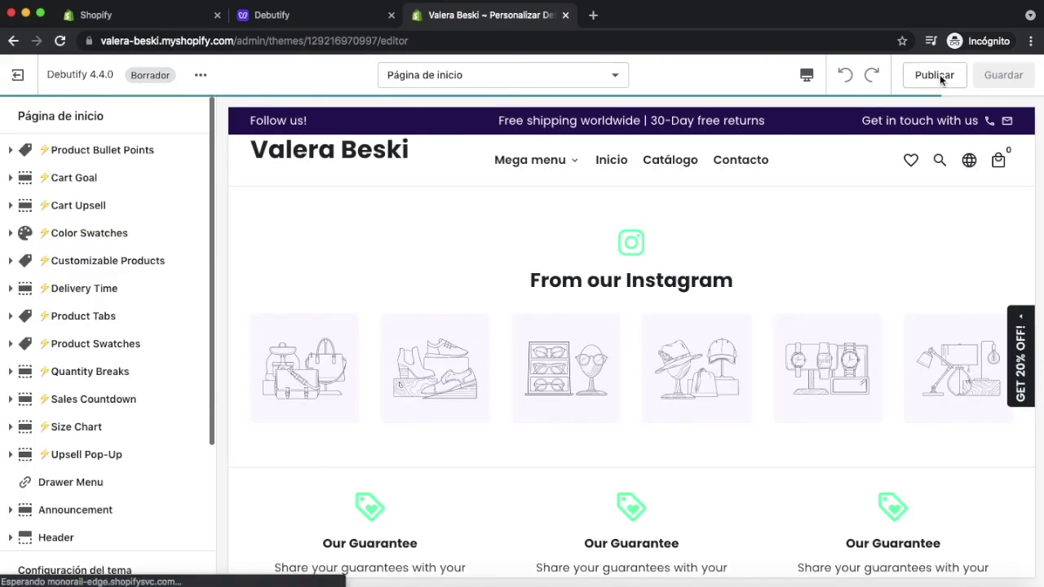
# - Publish Debutify 4.4.0 in place of Dawn, open it for customizing, then view the Apps page
pyautogui.click(934, 78)
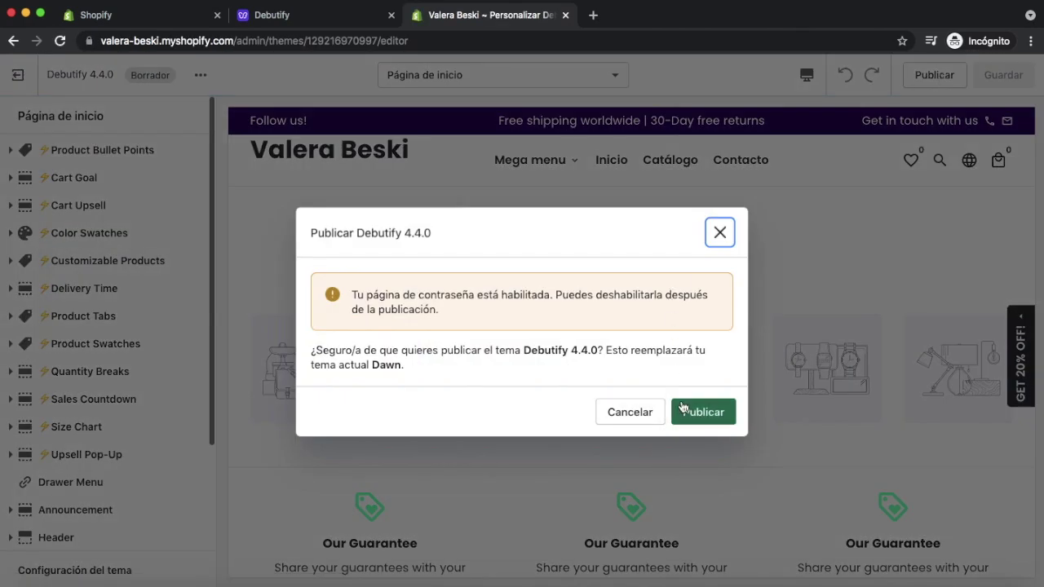
pyautogui.click(706, 412)
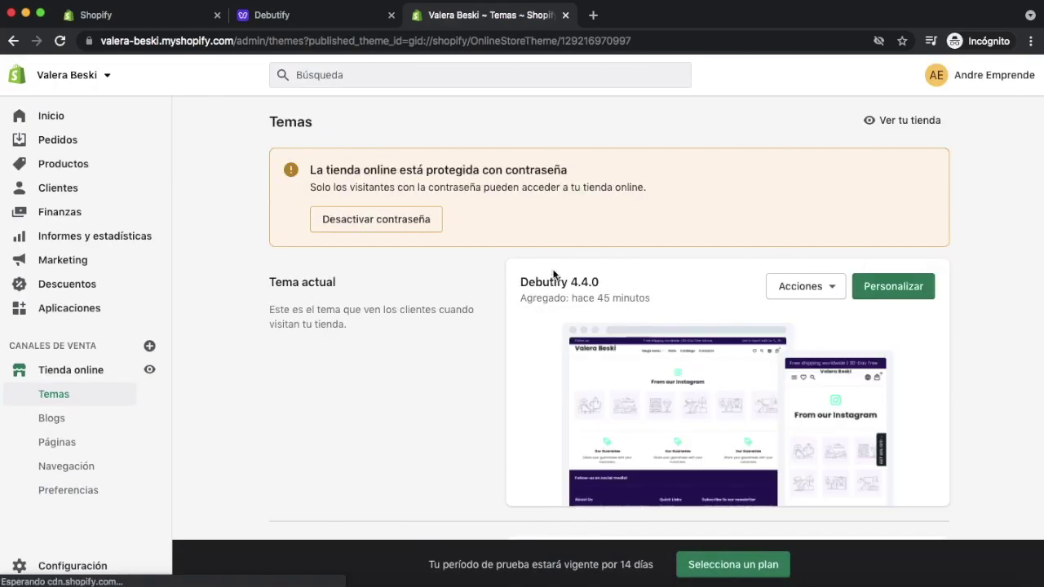
pyautogui.scroll(-1, 552, 276)
pyautogui.click(886, 240)
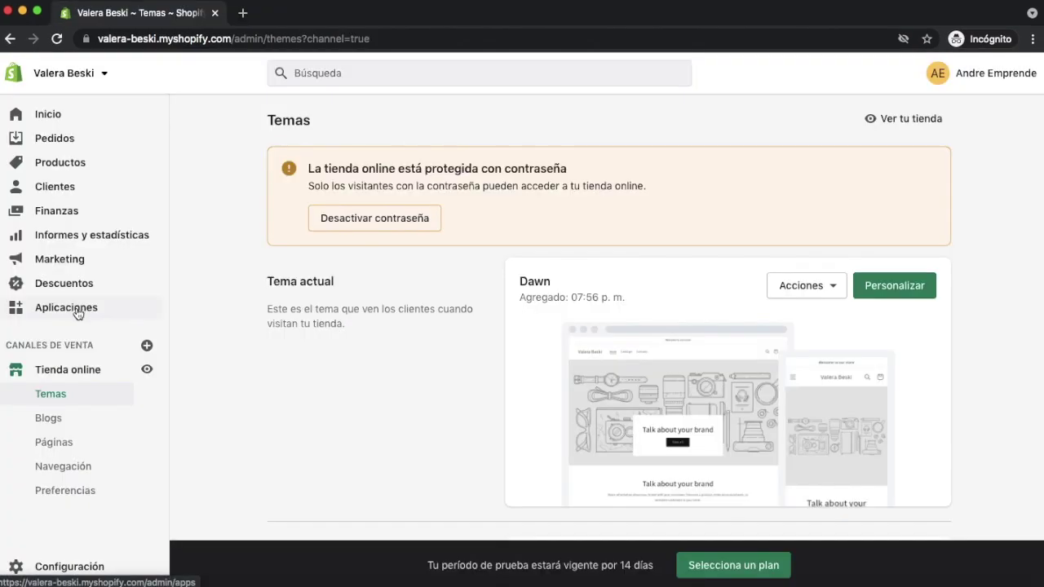
pyautogui.click(66, 307)
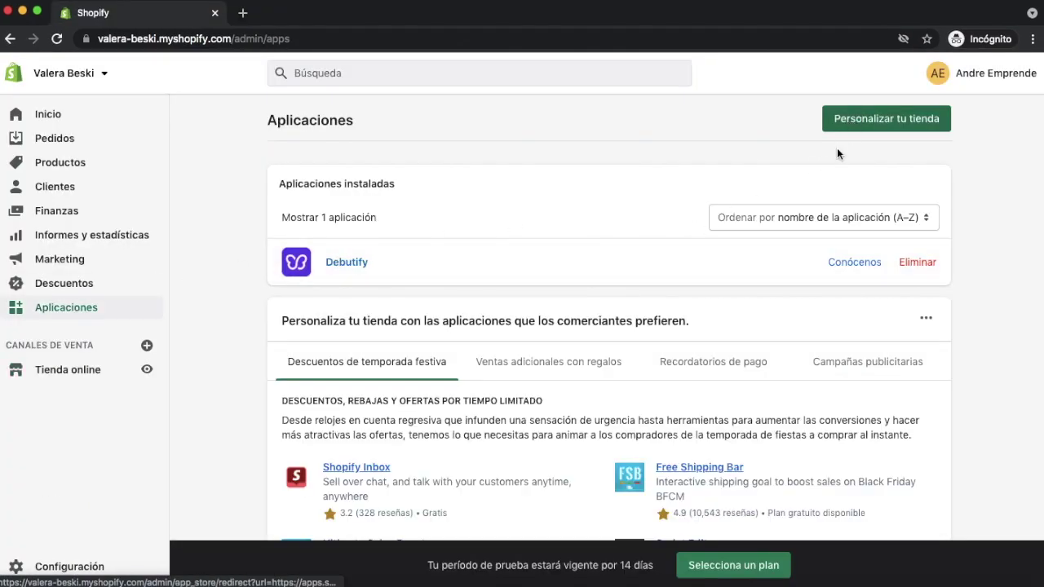
# - Pick Oberlo in the Shopify App Store, add it, and approve its install permissions
pyautogui.click(873, 119)
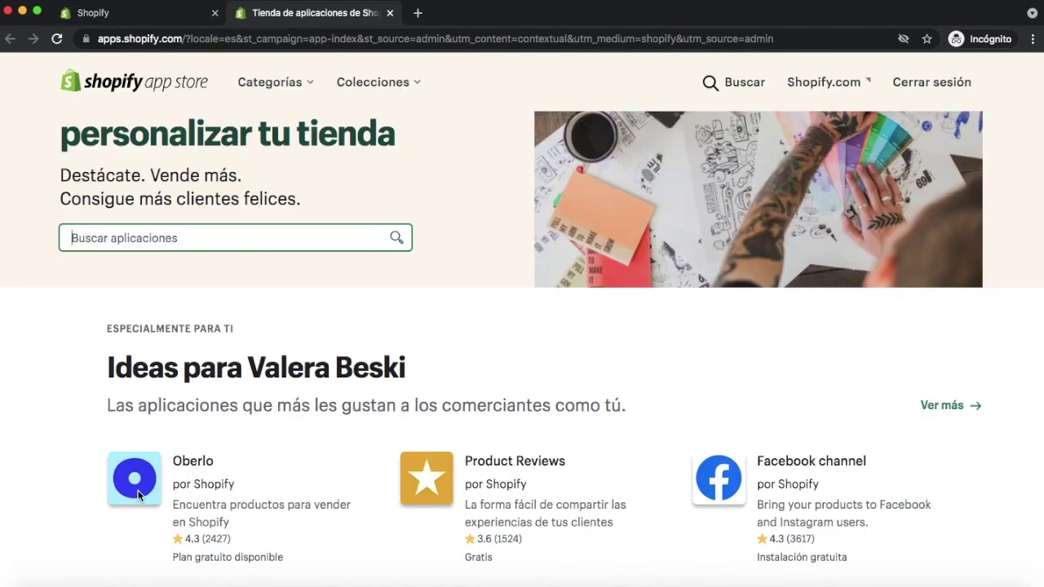
pyautogui.click(138, 491)
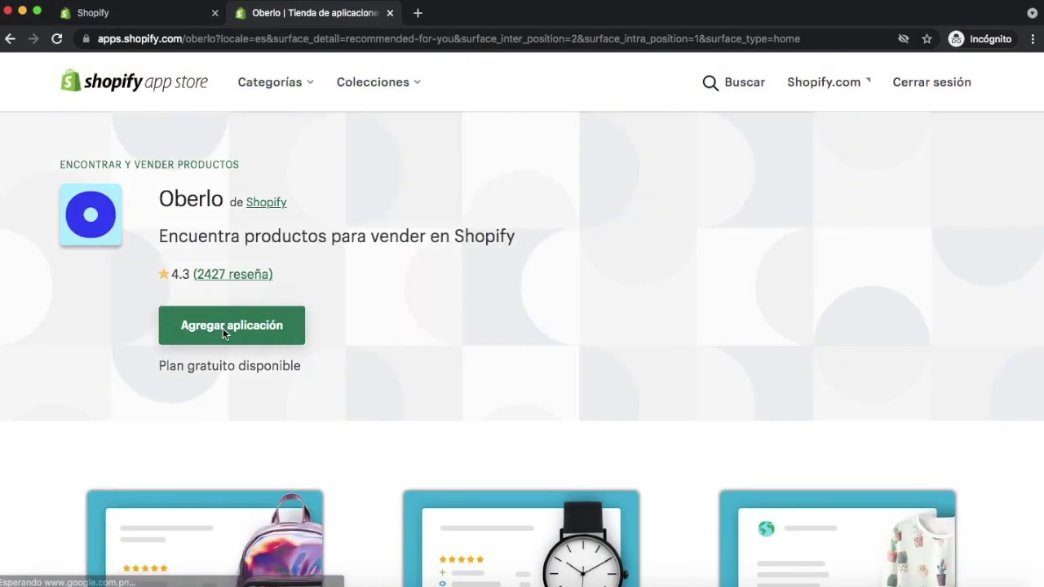
pyautogui.click(225, 331)
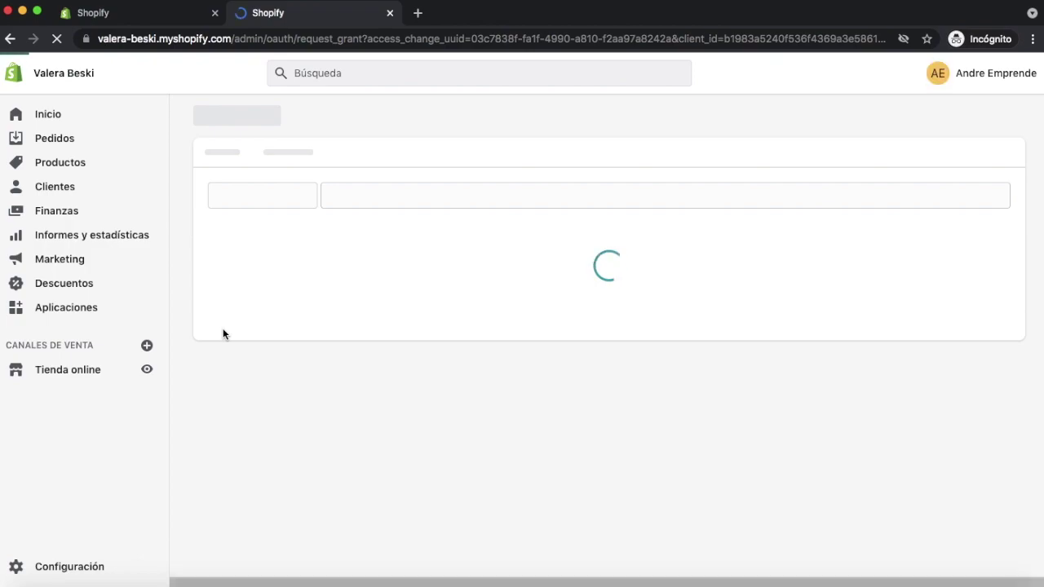
pyautogui.scroll(-5, 269, 318)
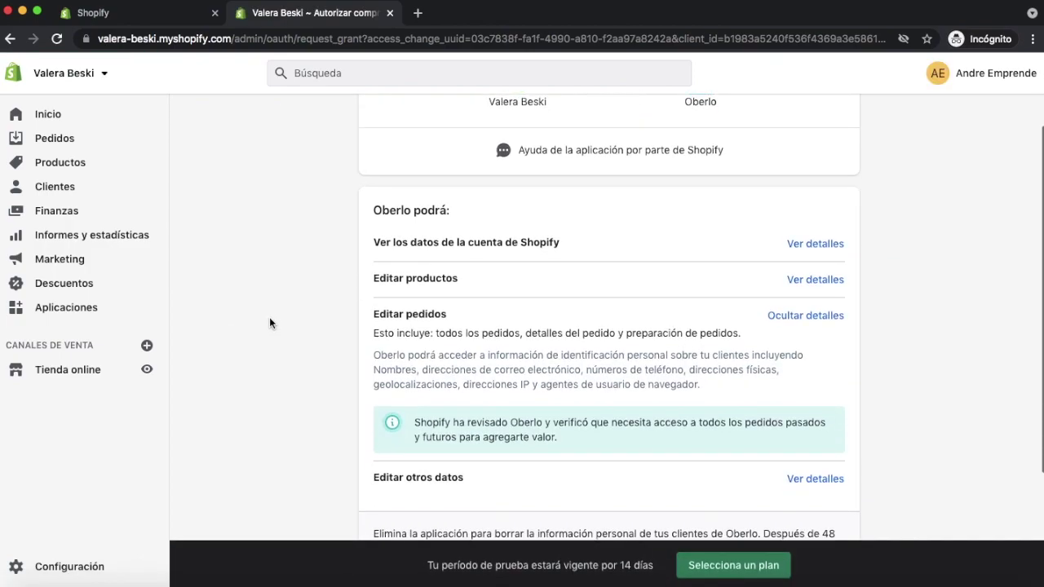
pyautogui.click(797, 443)
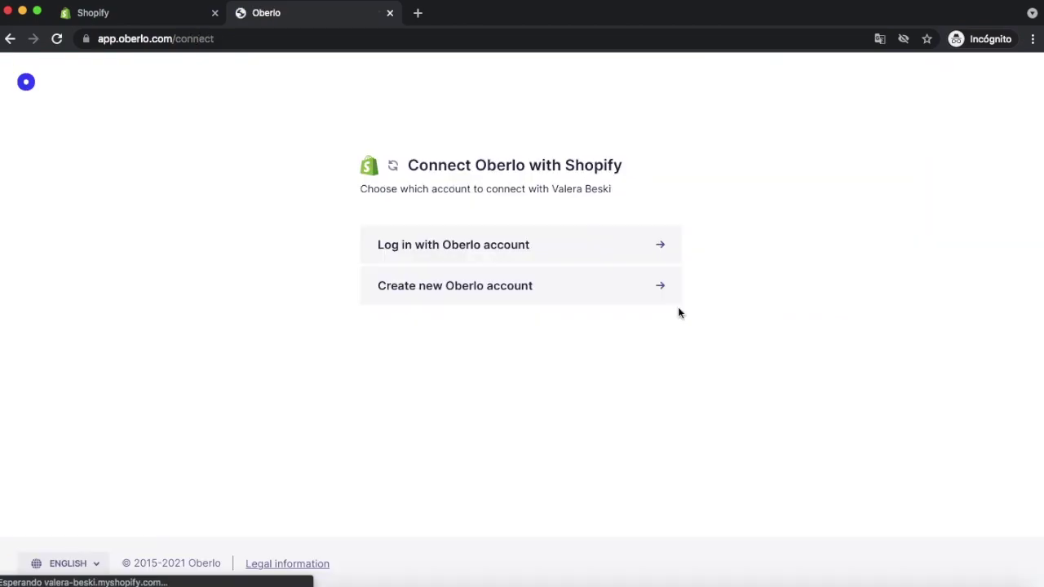
# - Create a free Oberlo account with an e-mail and password, then open the Import List
pyautogui.click(614, 270)
pyautogui.click(412, 254)
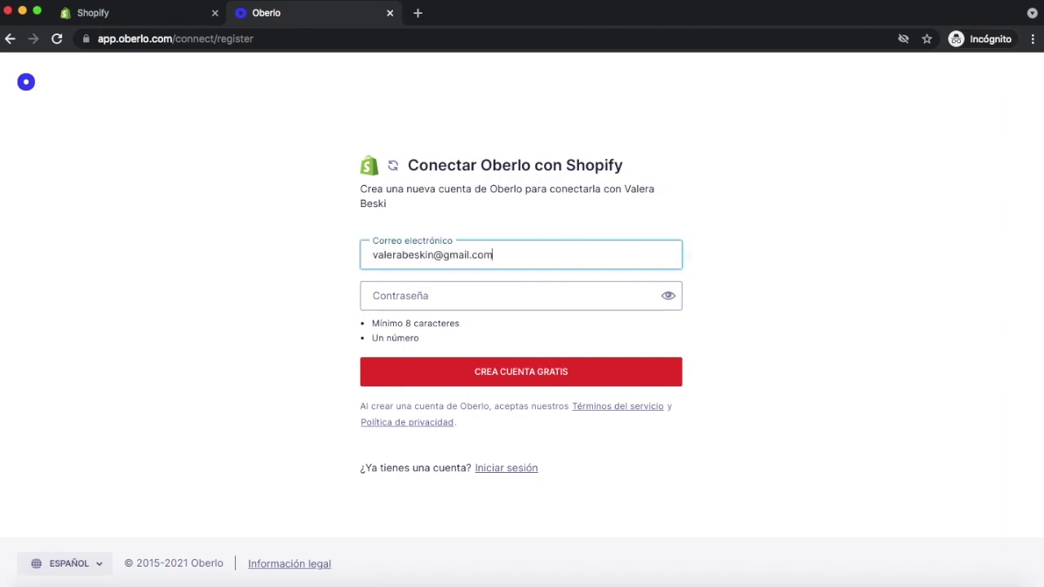
pyautogui.click(405, 292)
pyautogui.write('•••••••••')
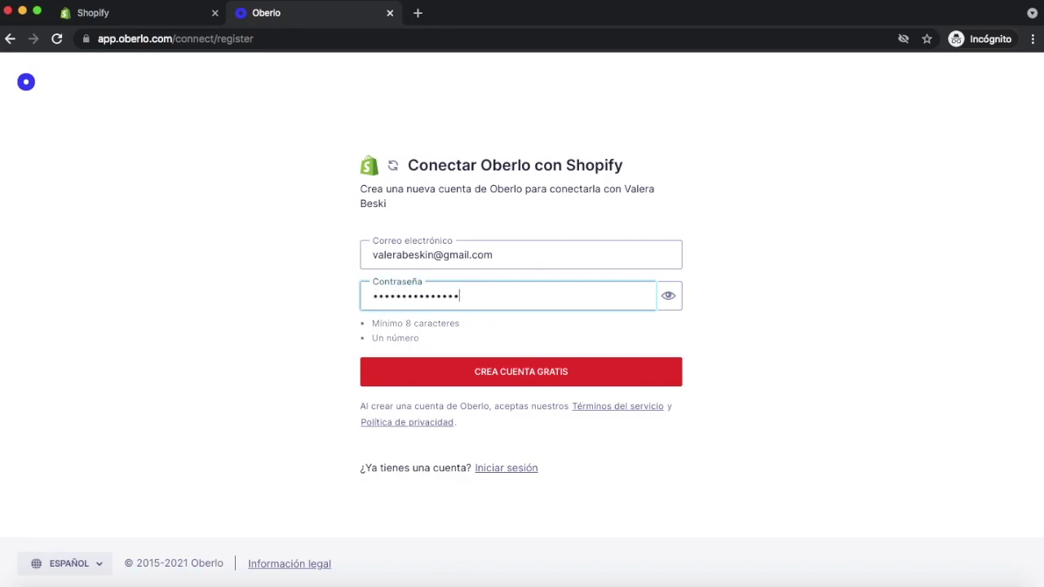
pyautogui.click(495, 373)
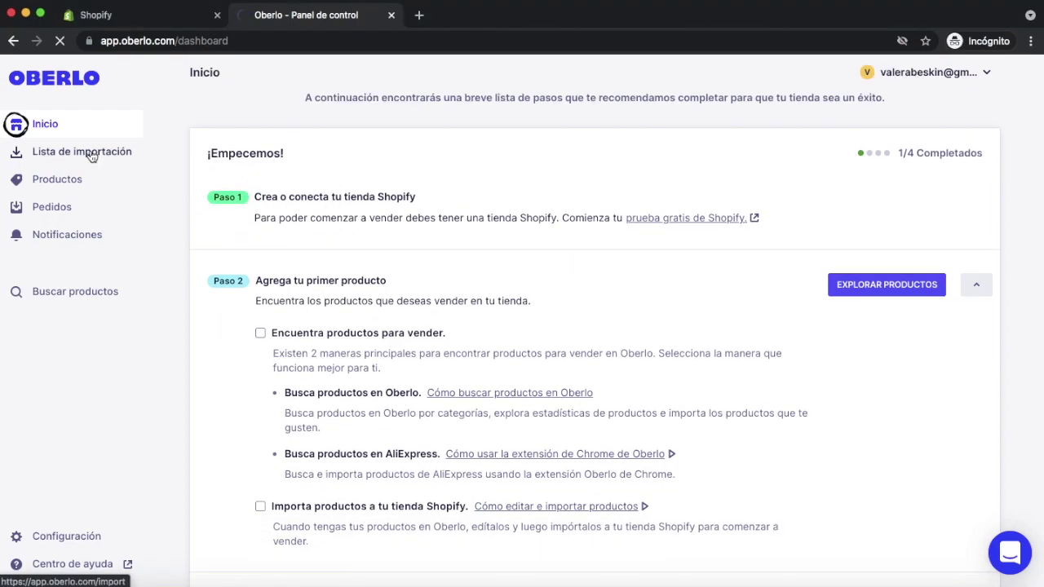
pyautogui.click(92, 156)
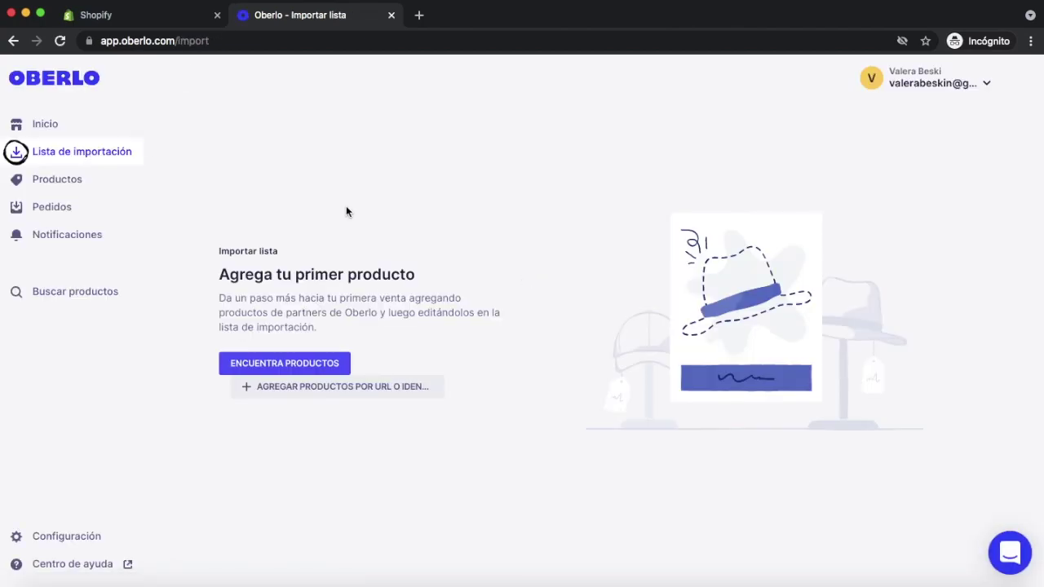
# - Add the AliExpress hair curler to the import list by pasting its product URL
pyautogui.click(303, 390)
pyautogui.click(390, 310)
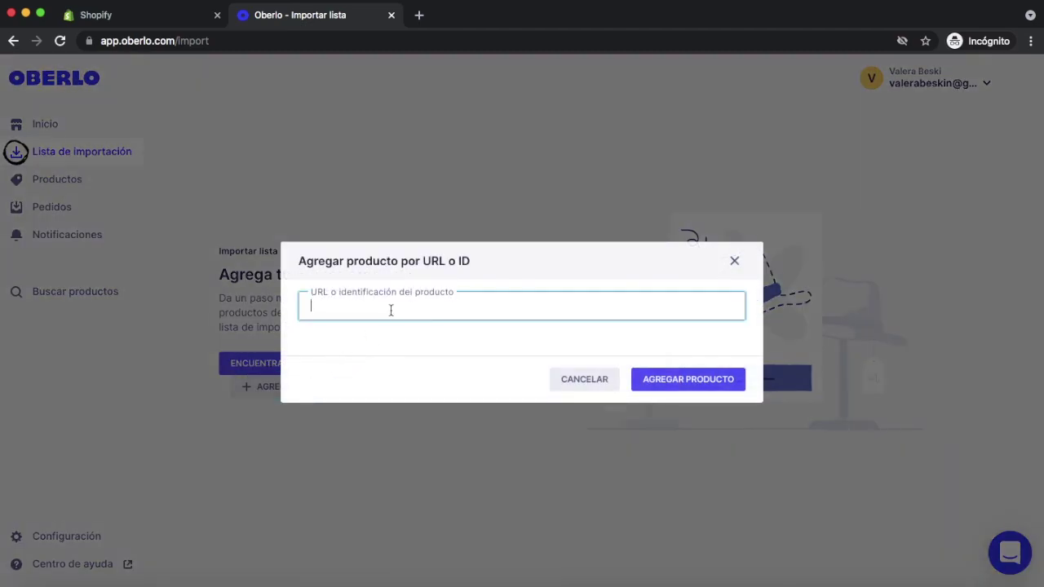
pyautogui.write('https://www.aliexpress.com/item/1005003542875634.html')
pyautogui.click(683, 383)
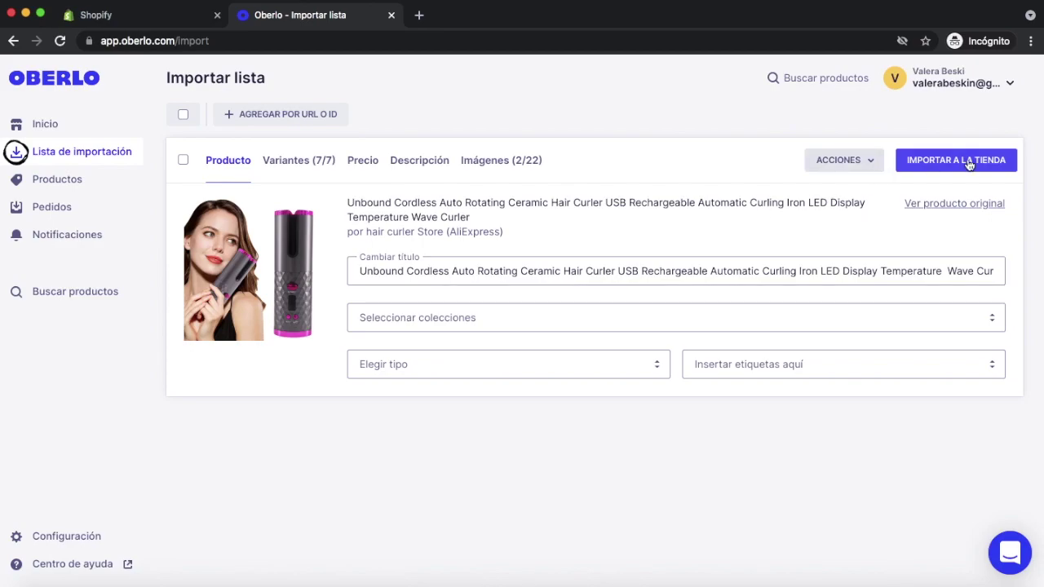
# - In the Images tab, toggle curler photos until 4 of the 22 images are selected
pyautogui.click(490, 160)
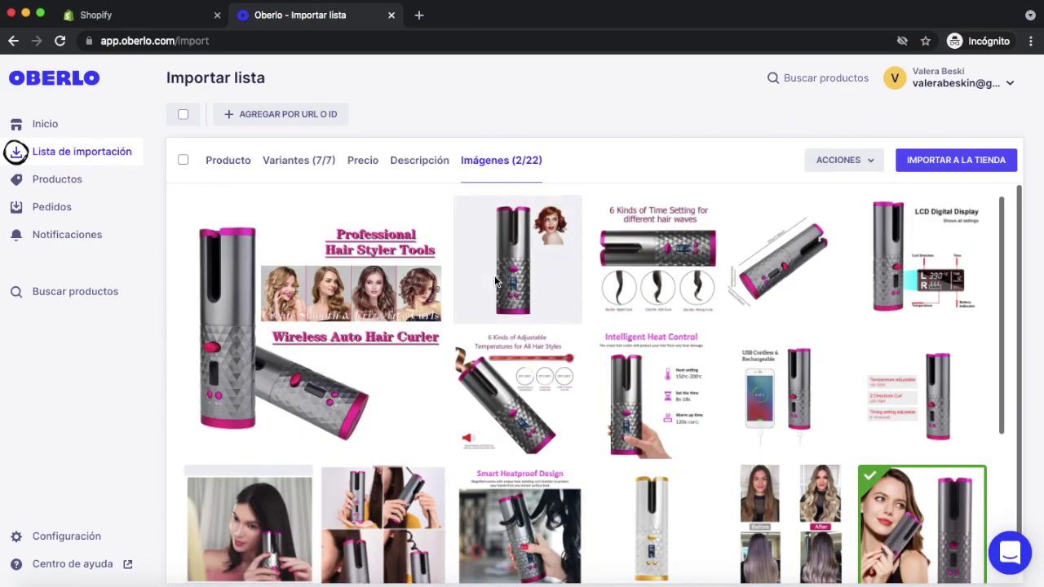
pyautogui.scroll(-5, 494, 275)
pyautogui.scroll(3, 523, 403)
pyautogui.click(523, 403)
pyautogui.click(522, 403)
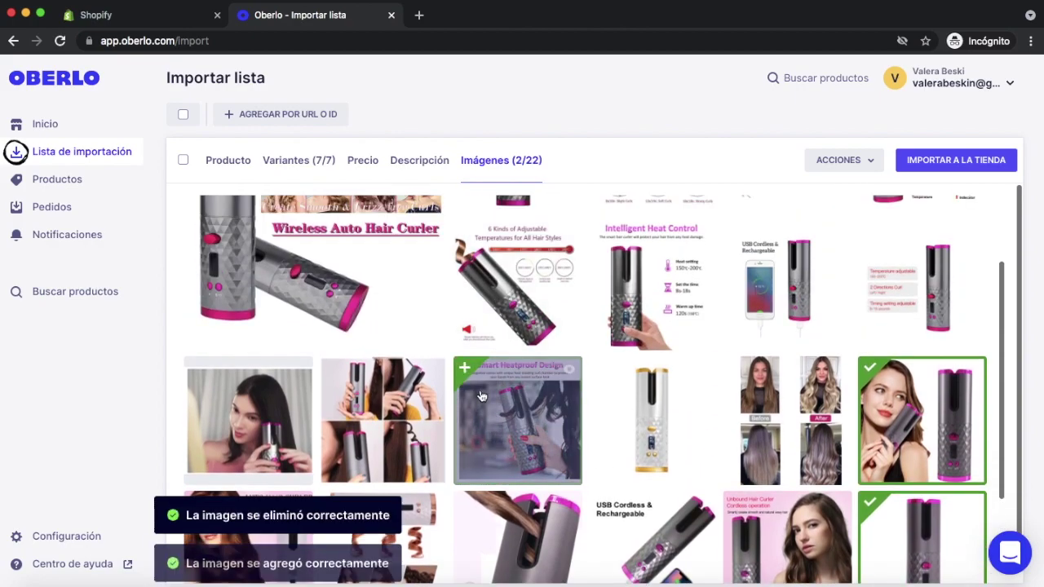
pyautogui.scroll(-5, 563, 306)
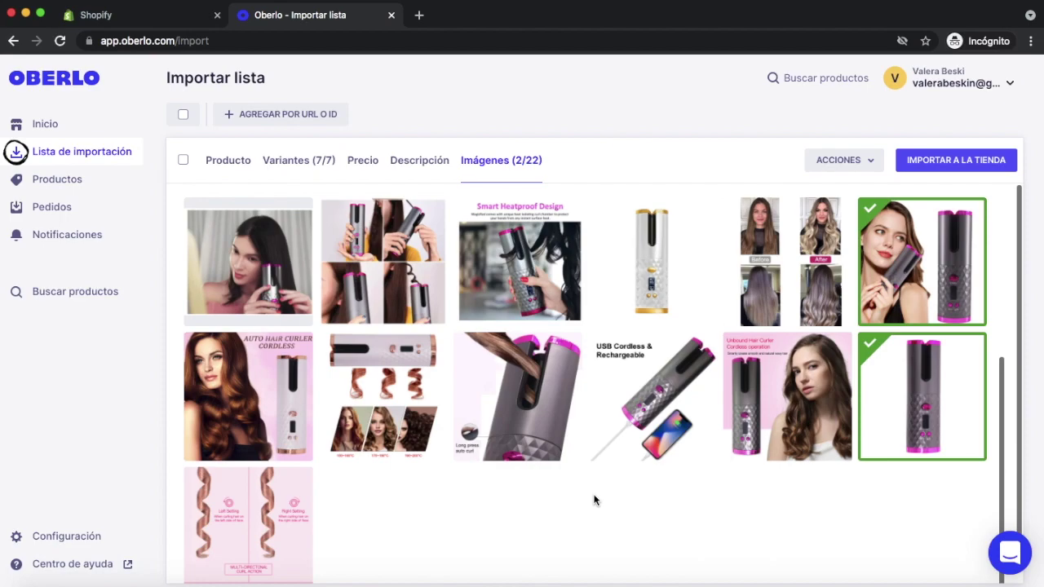
pyautogui.click(519, 398)
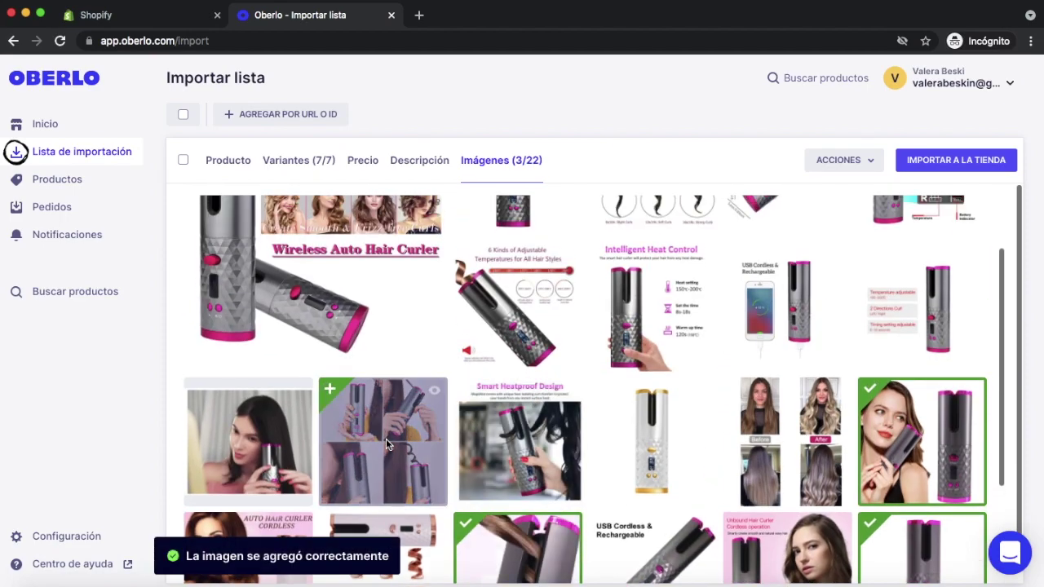
pyautogui.click(387, 444)
pyautogui.click(387, 445)
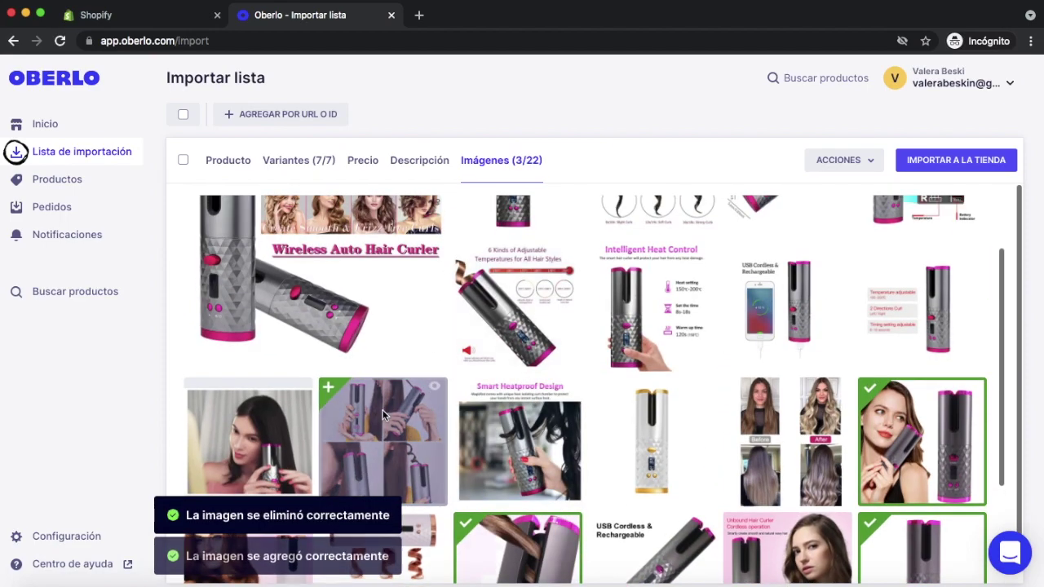
pyautogui.click(422, 161)
# - Set every variant's price to US$ 29.90 in the Oberlo pricing table
pyautogui.click(364, 161)
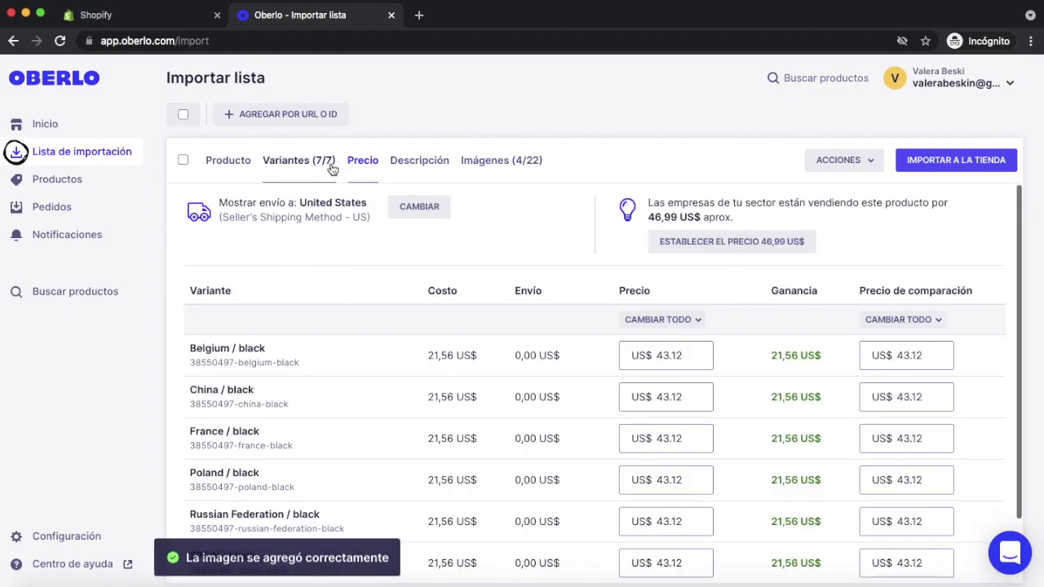
pyautogui.click(650, 325)
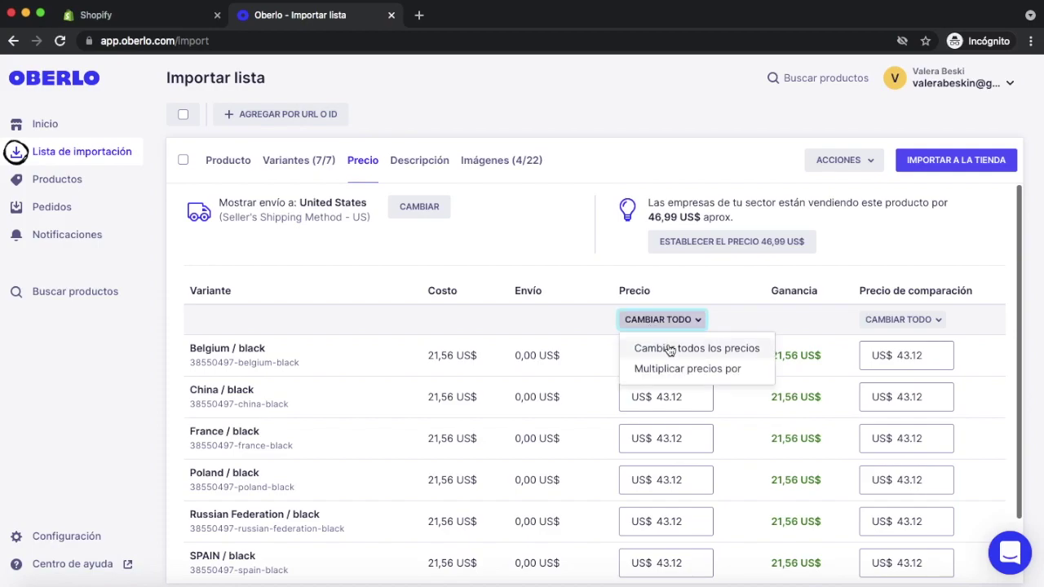
pyautogui.click(669, 349)
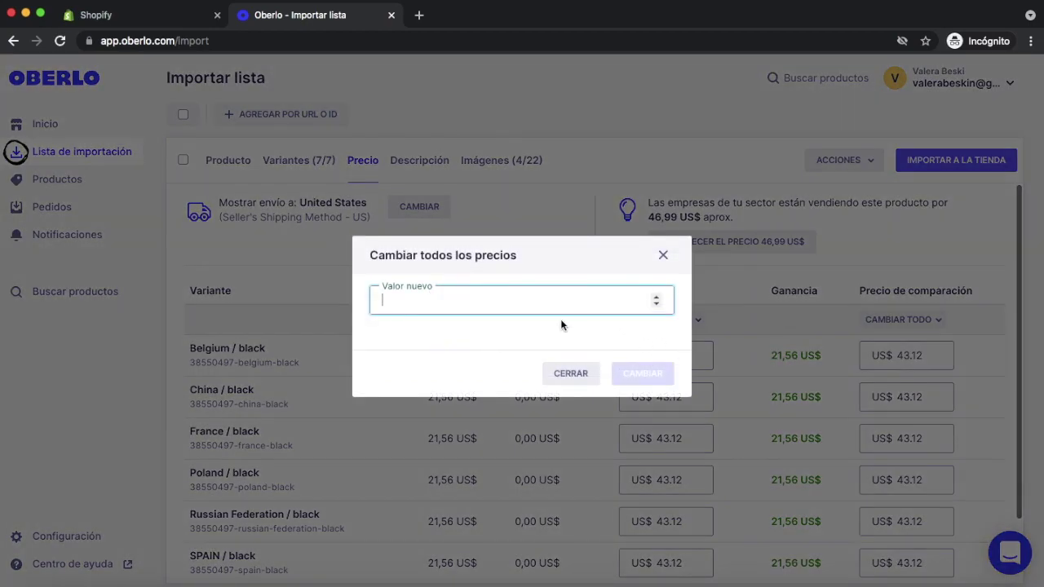
pyautogui.write('29.9')
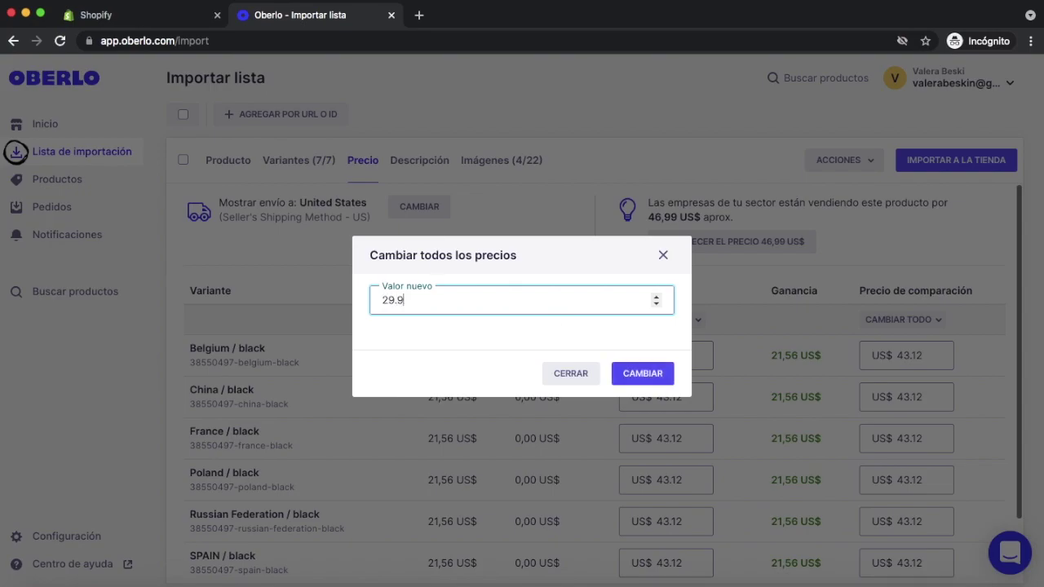
pyautogui.click(643, 374)
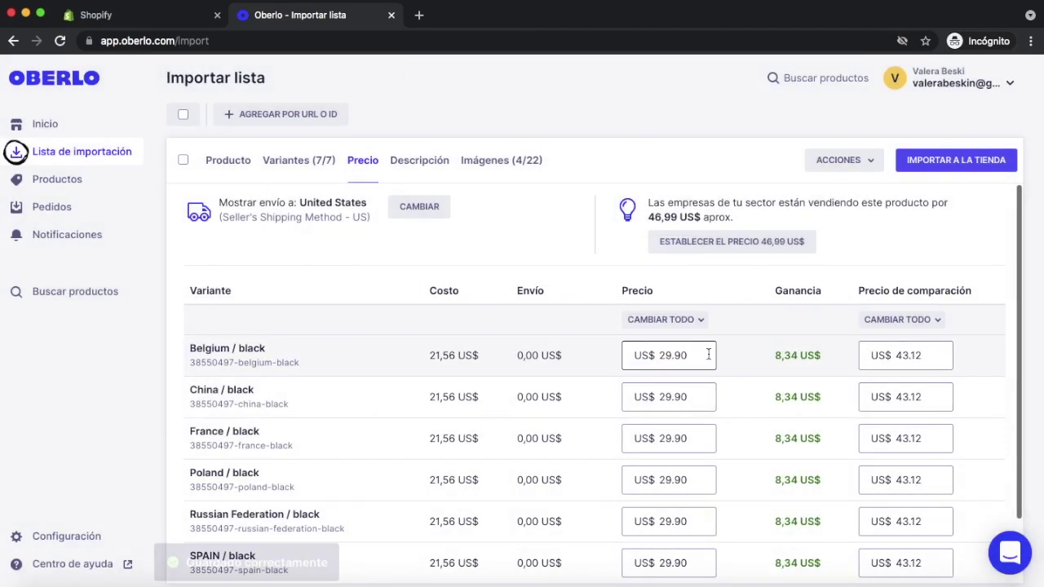
# - Set every comparison price to US$ 39.90 and switch off the United States variant
pyautogui.click(904, 319)
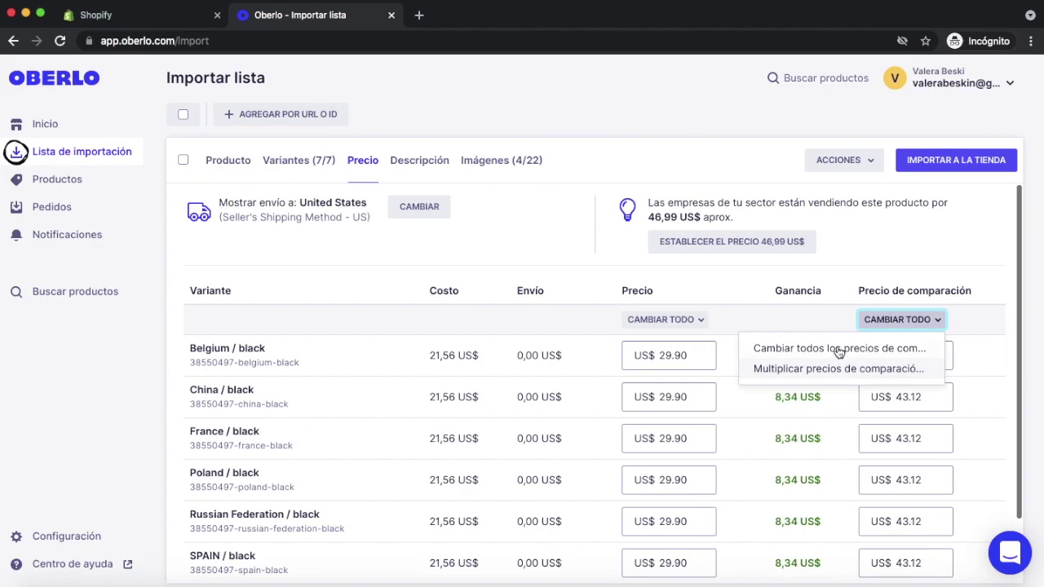
pyautogui.click(839, 350)
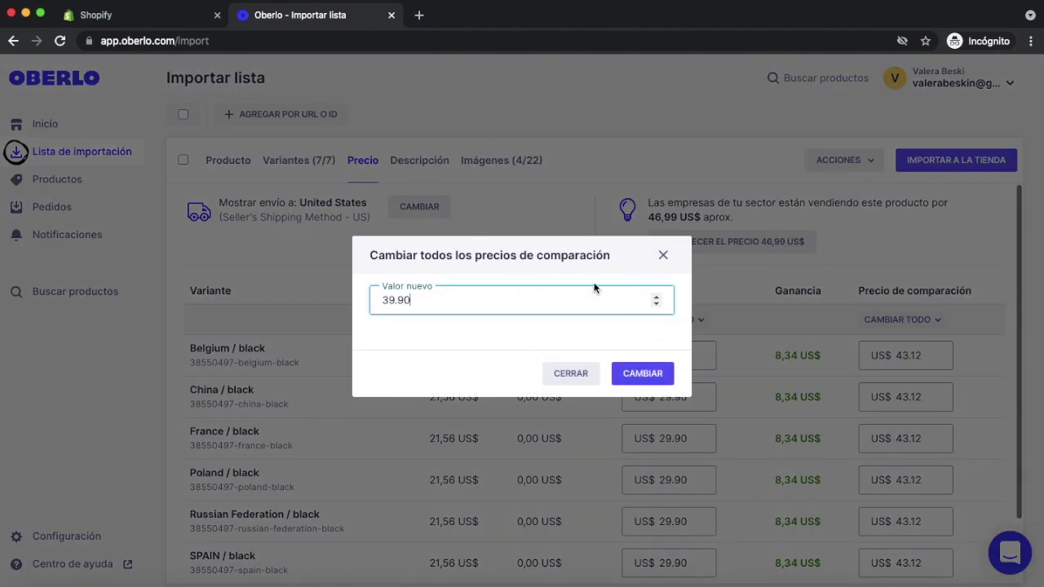
pyautogui.click(643, 375)
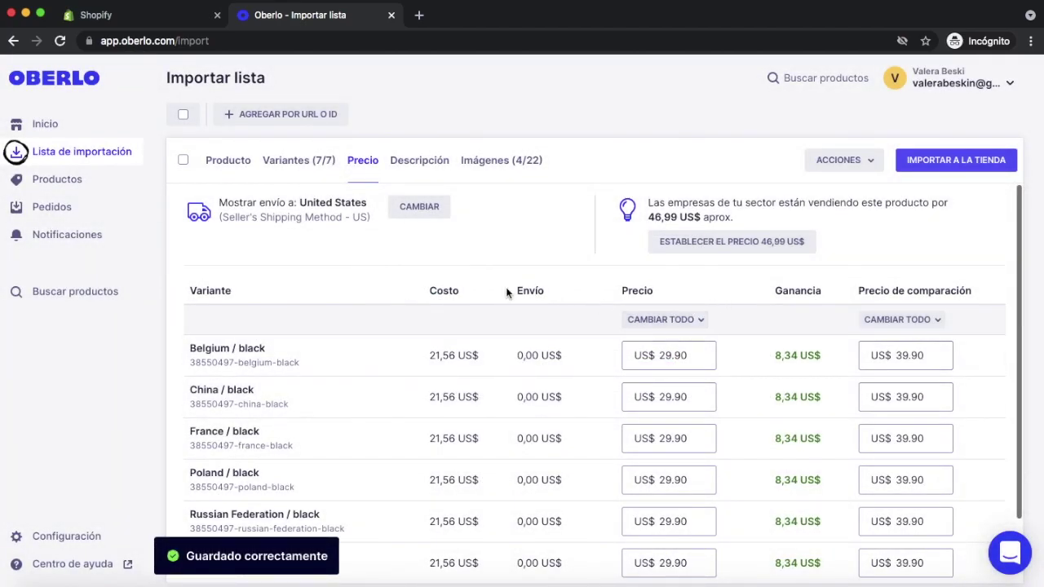
pyautogui.click(299, 161)
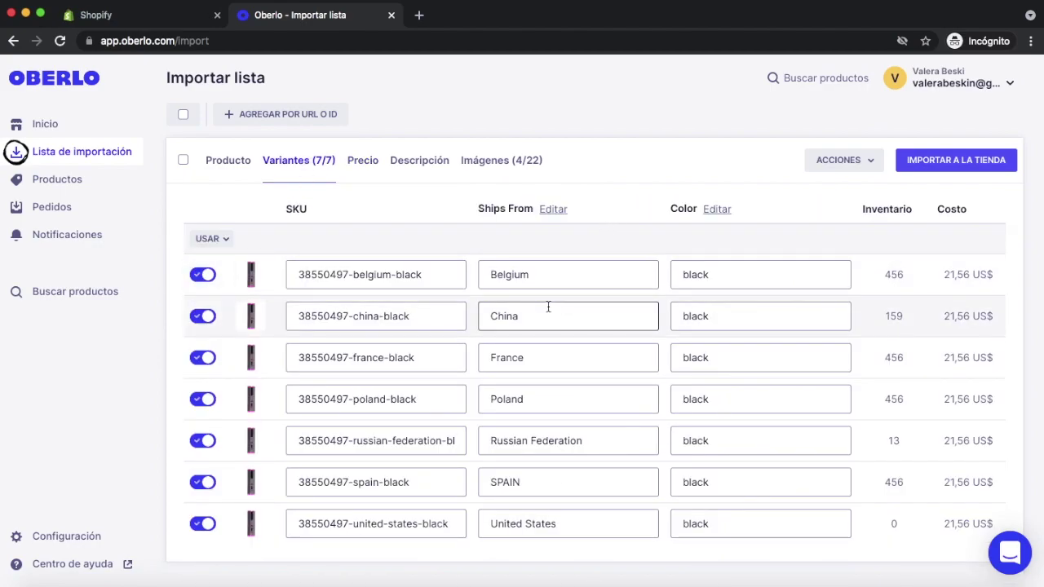
pyautogui.click(203, 523)
# - Switch off the Russian Federation, Poland, China and Belgium variants, leaving only Spain
pyautogui.click(204, 433)
pyautogui.click(203, 392)
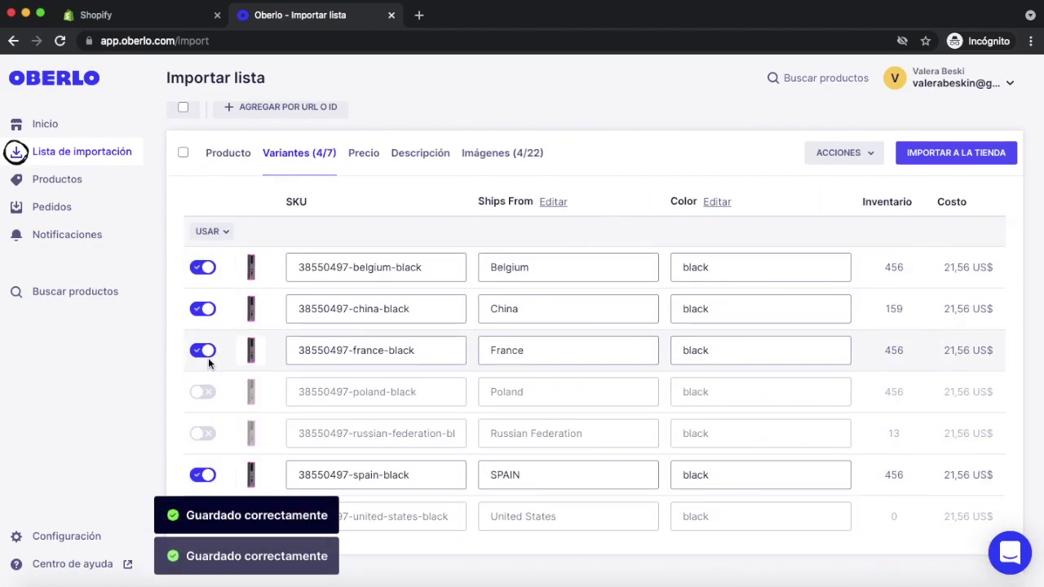
pyautogui.click(206, 310)
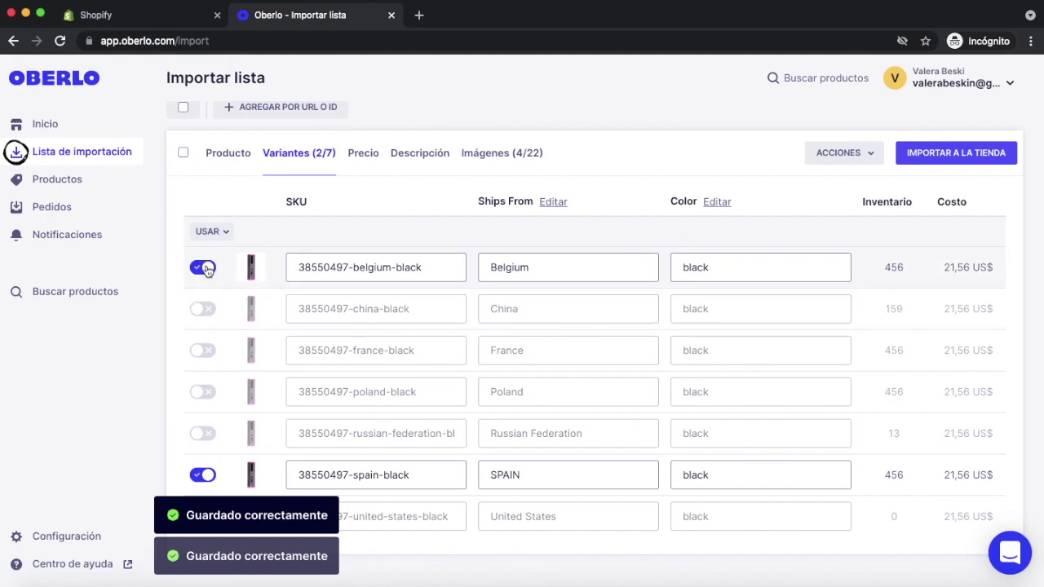
pyautogui.click(210, 268)
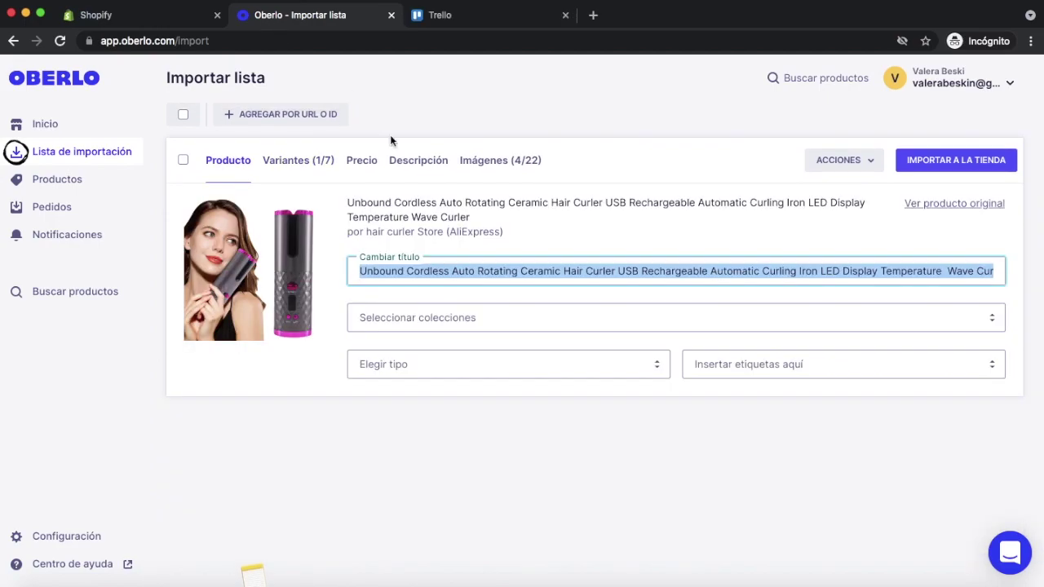
# - Retitle the product Curler Pro™ and import it into the store as a draft
pyautogui.write('Curler Pro™')
pyautogui.click(563, 238)
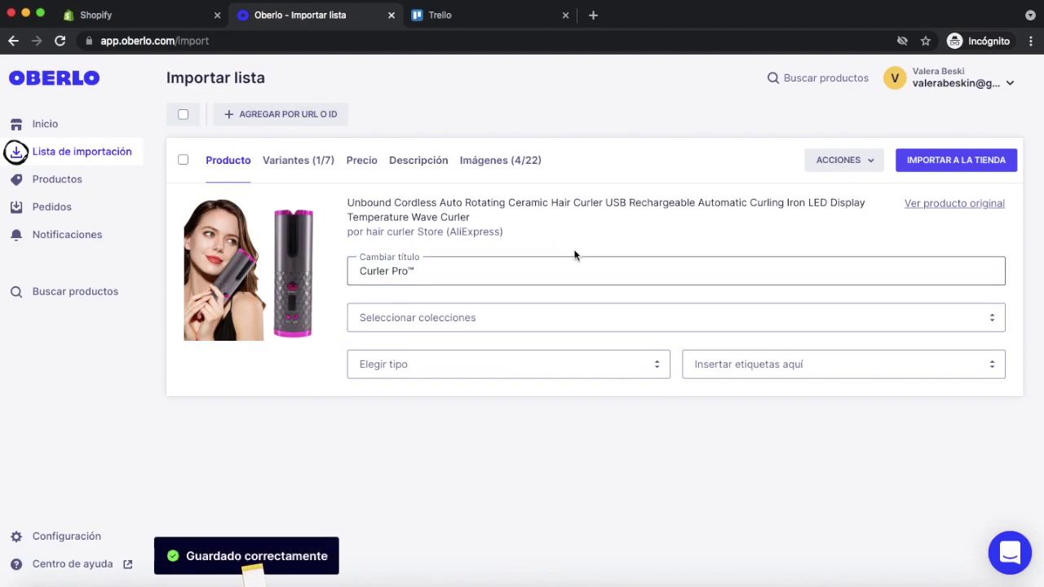
pyautogui.click(941, 163)
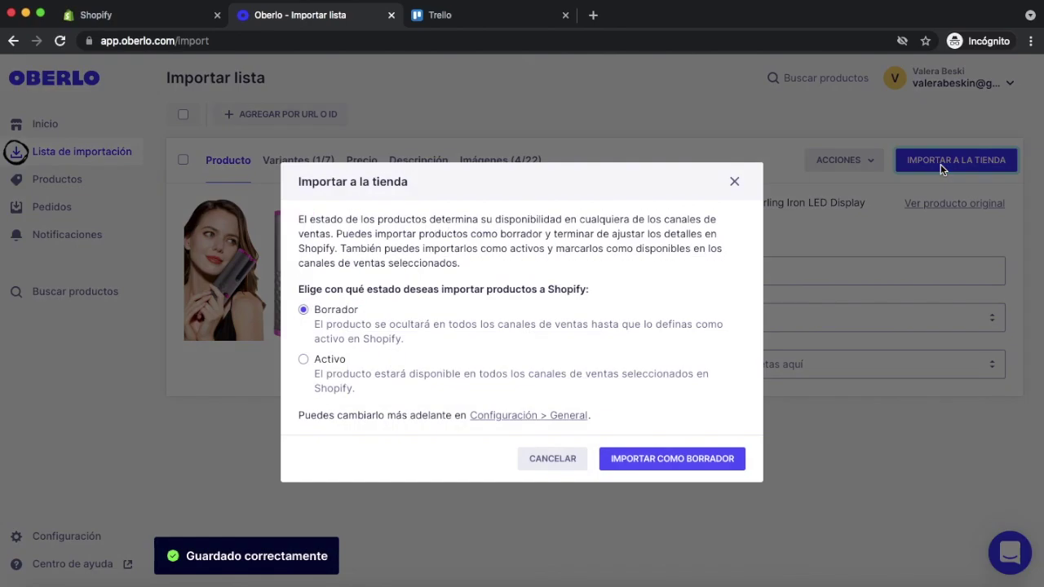
pyautogui.click(661, 461)
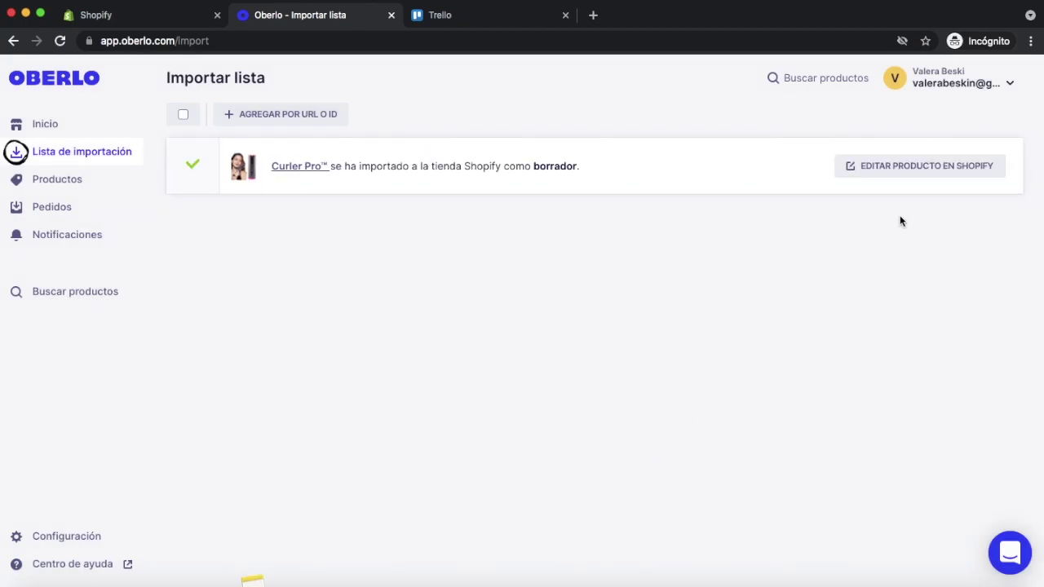
pyautogui.click(918, 167)
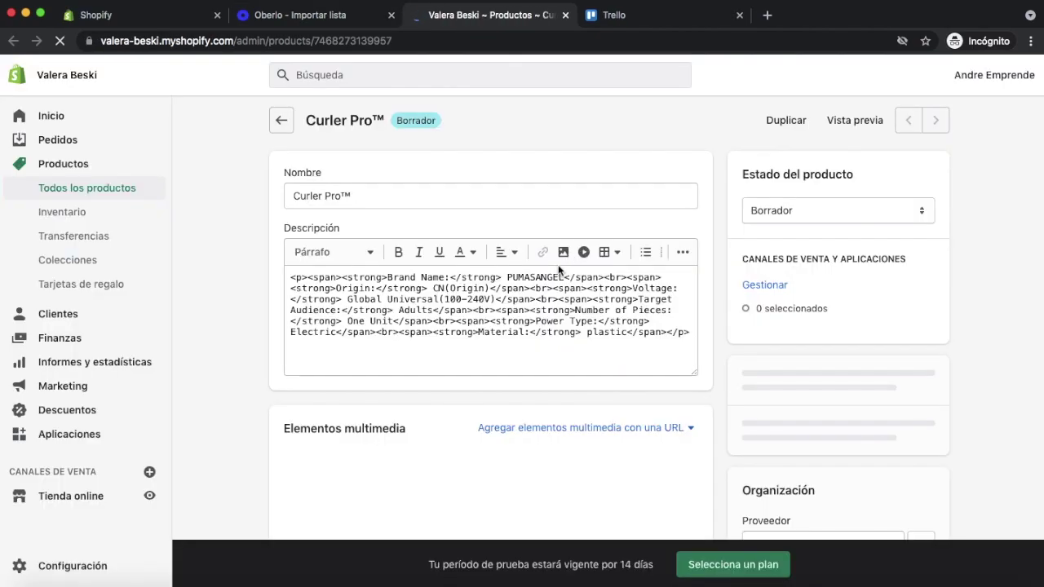
pyautogui.scroll(-2, 513, 328)
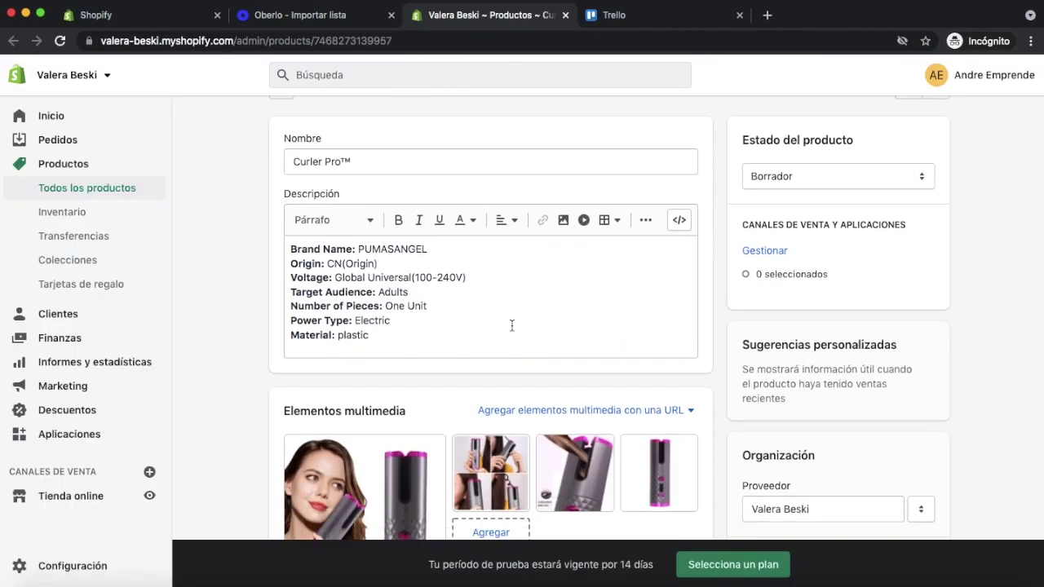
pyautogui.scroll(1, 511, 325)
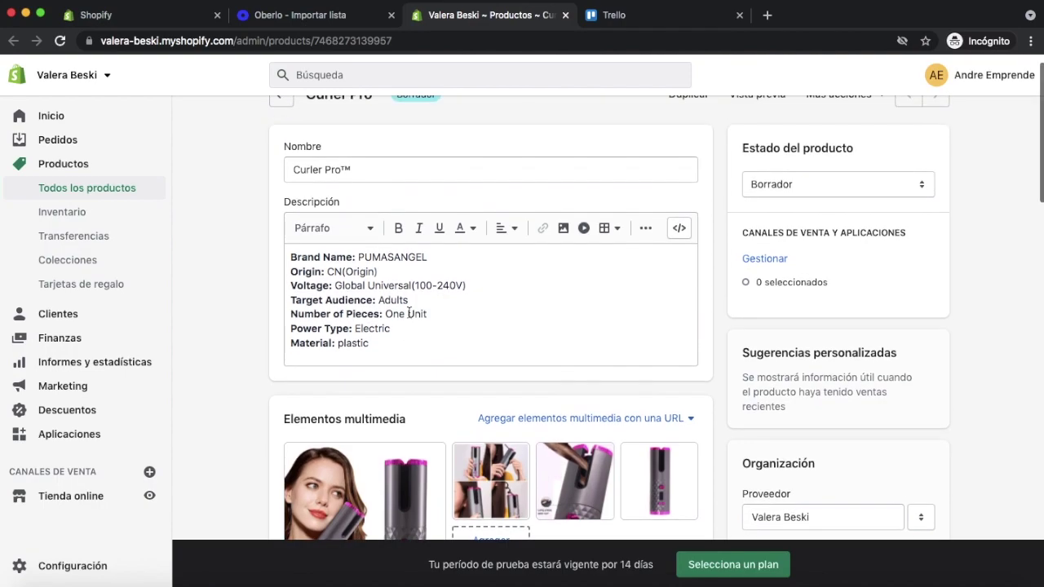
pyautogui.scroll(1, 369, 346)
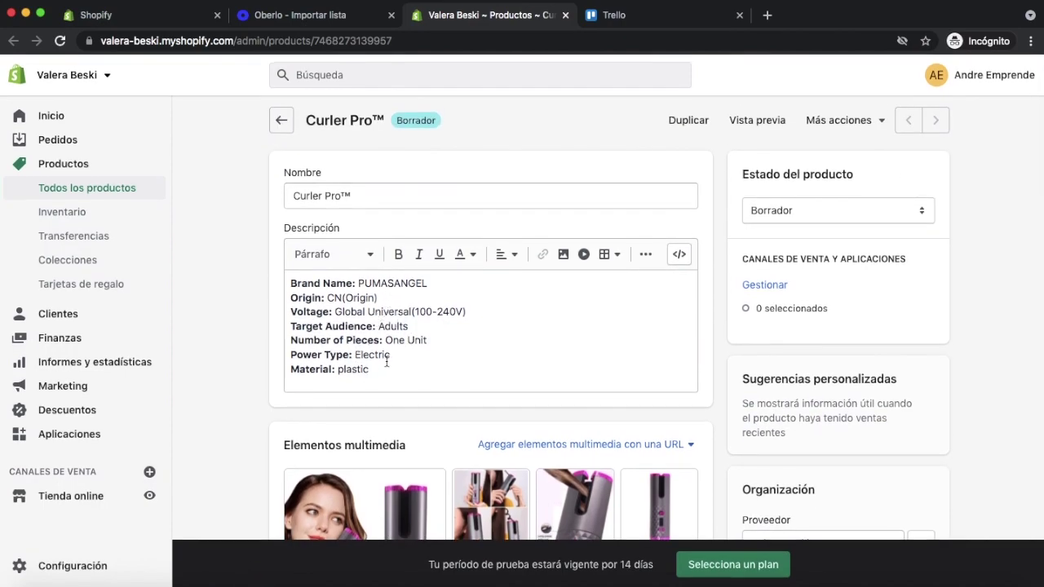
pyautogui.scroll(-12, 377, 326)
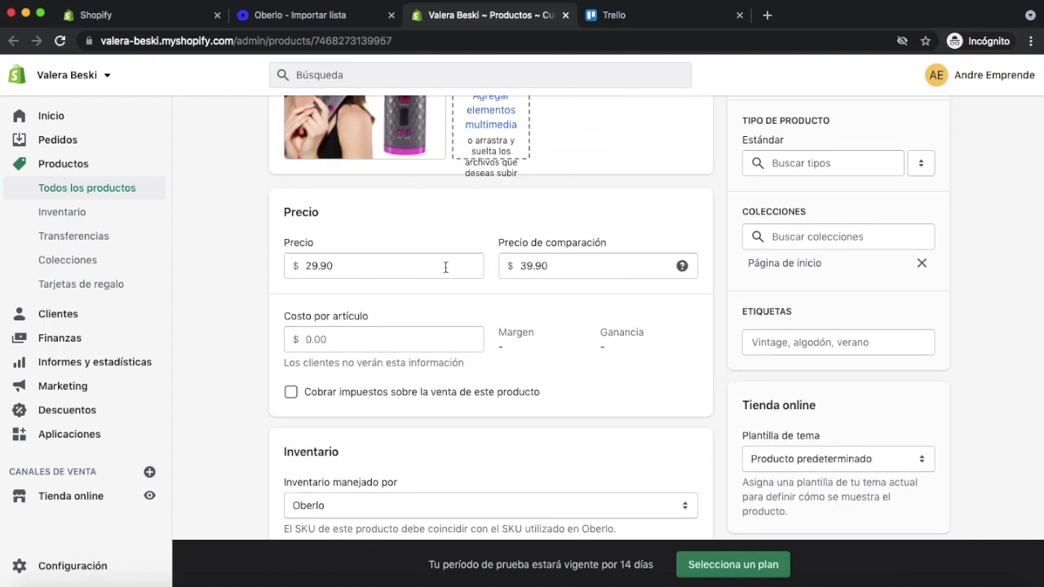
pyautogui.scroll(-10, 445, 267)
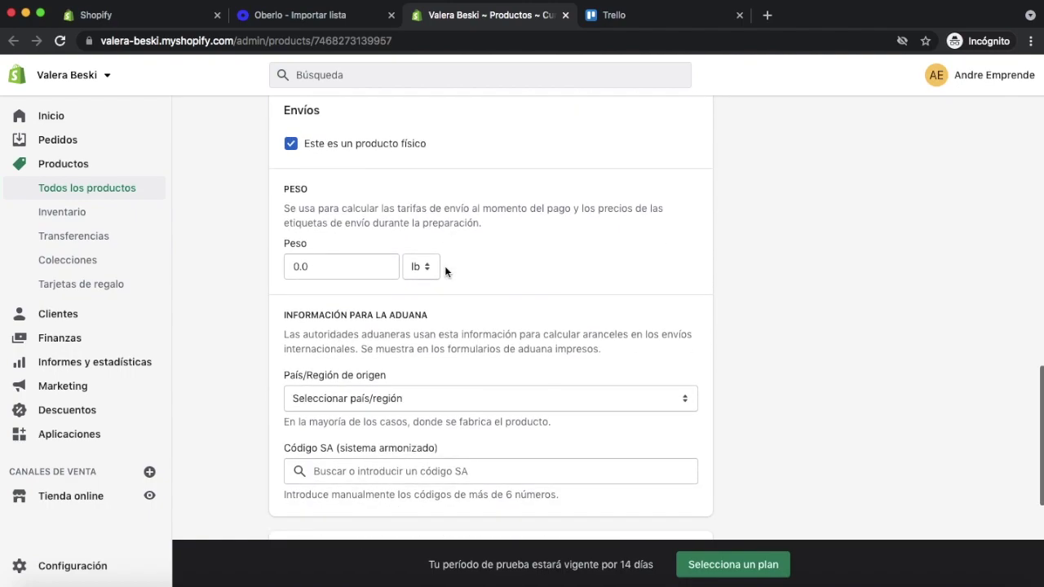
pyautogui.scroll(20, 445, 266)
# - Replace the product description with the pasted Spanish description
pyautogui.click(411, 296)
pyautogui.hotkey('ctrl', 'a')
pyautogui.hotkey('ctrl', 'v')
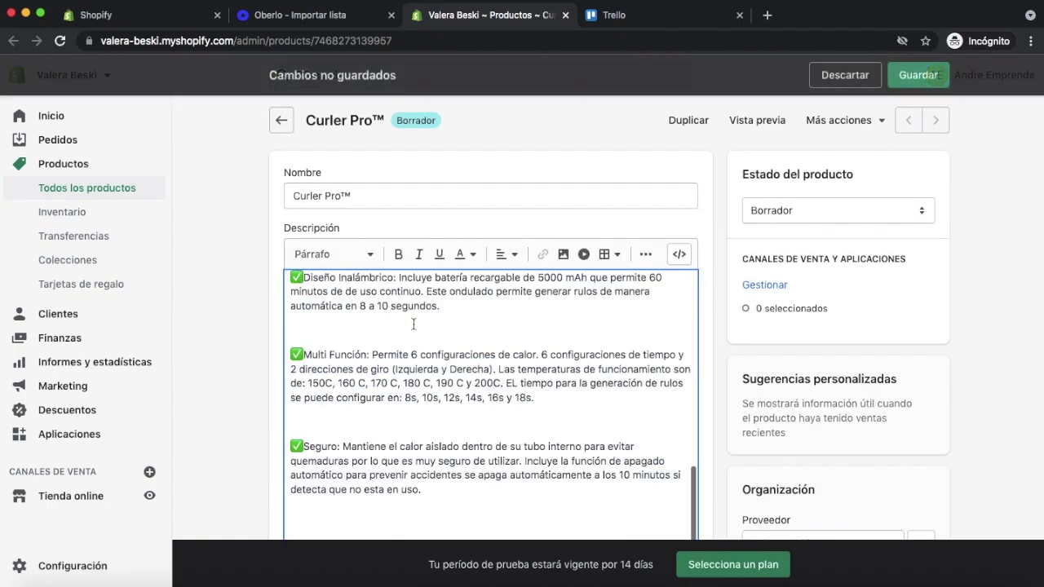
pyautogui.scroll(12, 414, 325)
pyautogui.scroll(-5, 414, 325)
pyautogui.scroll(-5, 414, 325)
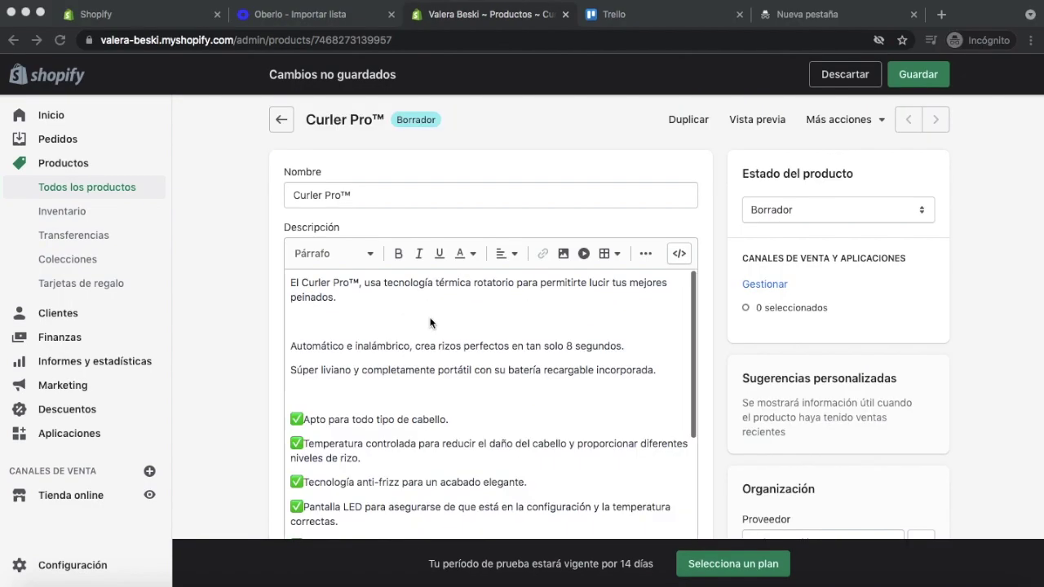
# - Insert the second uploaded photo into the description
pyautogui.click(563, 253)
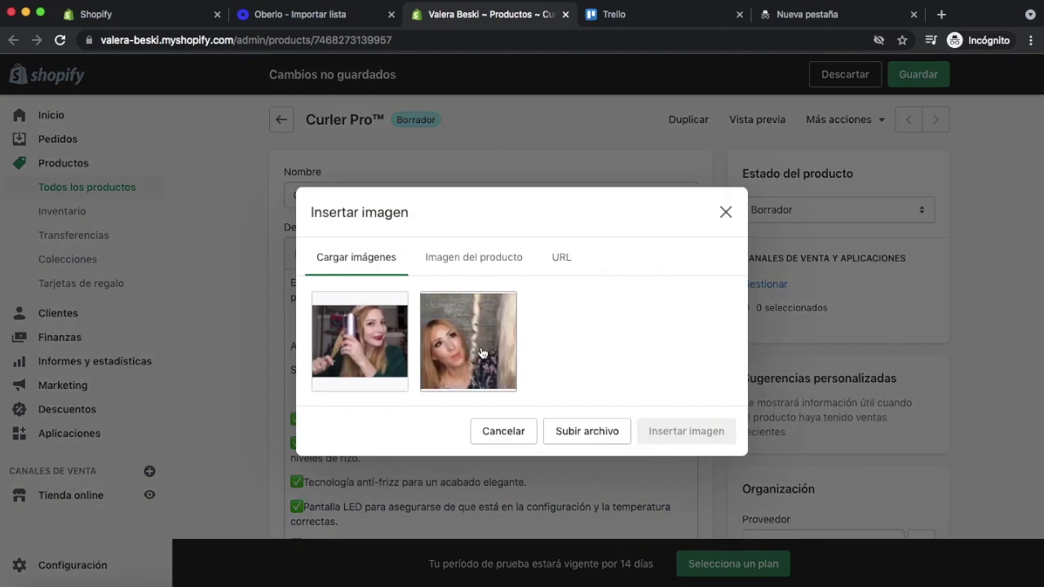
pyautogui.click(480, 345)
pyautogui.click(686, 505)
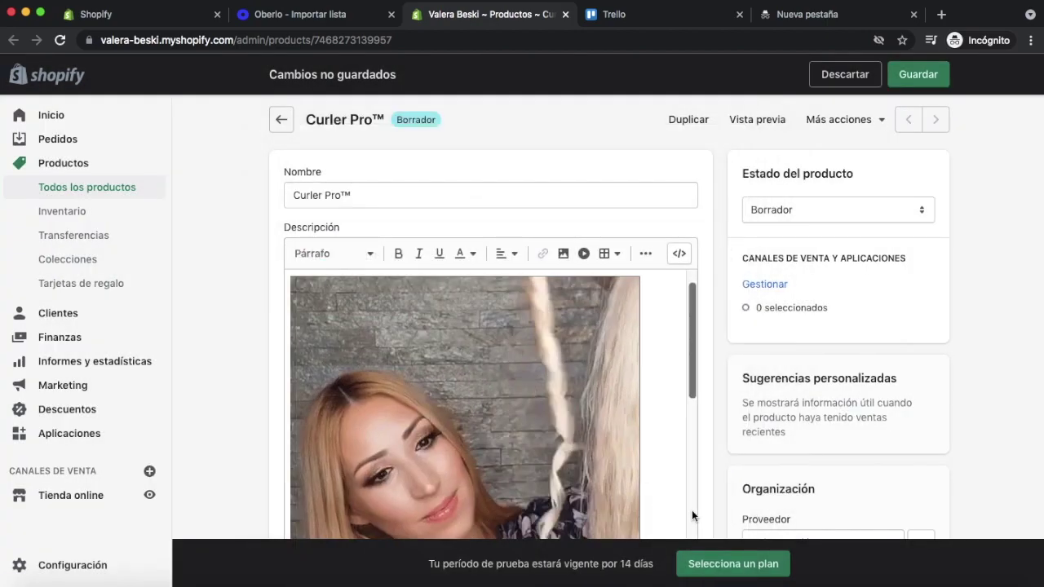
pyautogui.scroll(1, 598, 413)
pyautogui.scroll(-10, 598, 413)
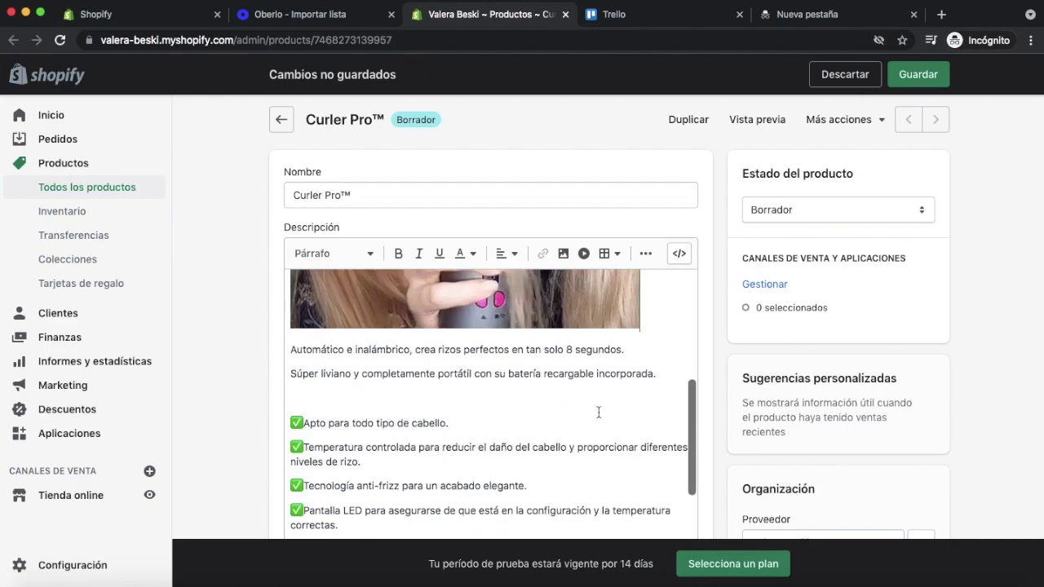
# - Insert the uploaded photo just below the '¡Envío rápido y gratuito!' line
pyautogui.click(405, 420)
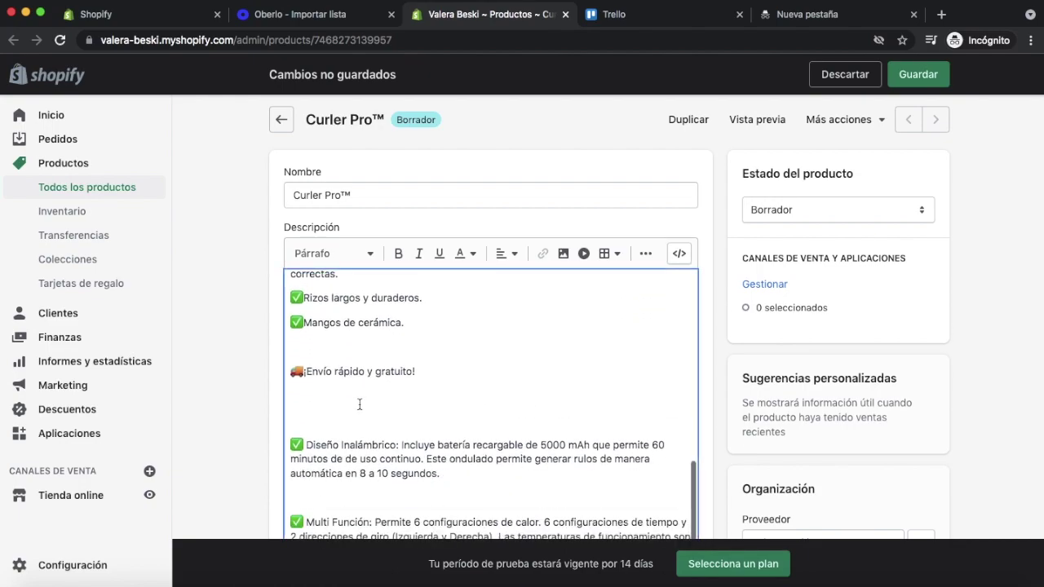
pyautogui.click(562, 253)
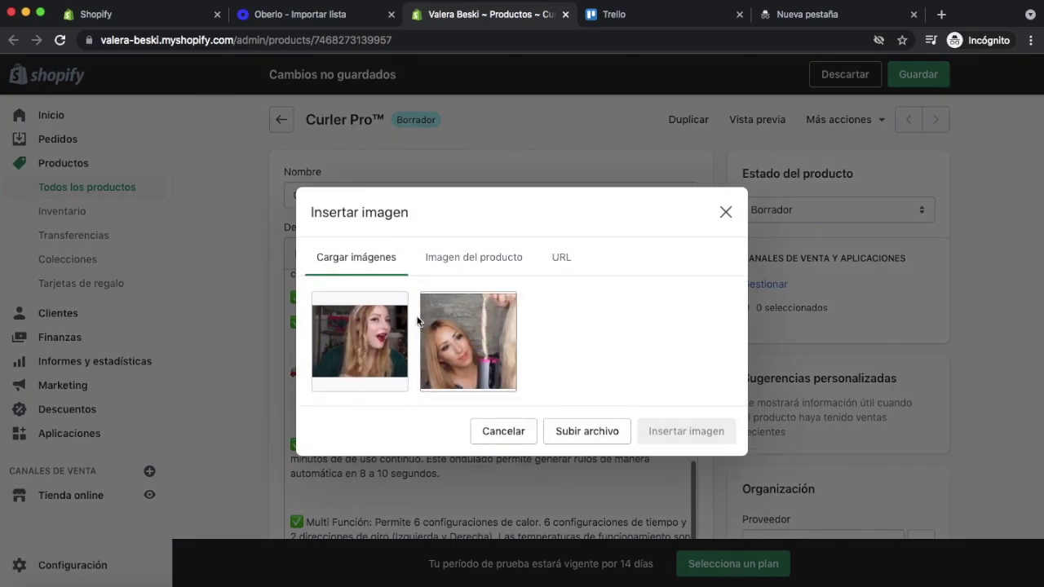
pyautogui.click(399, 328)
pyautogui.click(685, 505)
pyautogui.scroll(-3, 613, 422)
pyautogui.scroll(5, 613, 422)
pyautogui.scroll(-2, 614, 423)
pyautogui.scroll(-5, 615, 423)
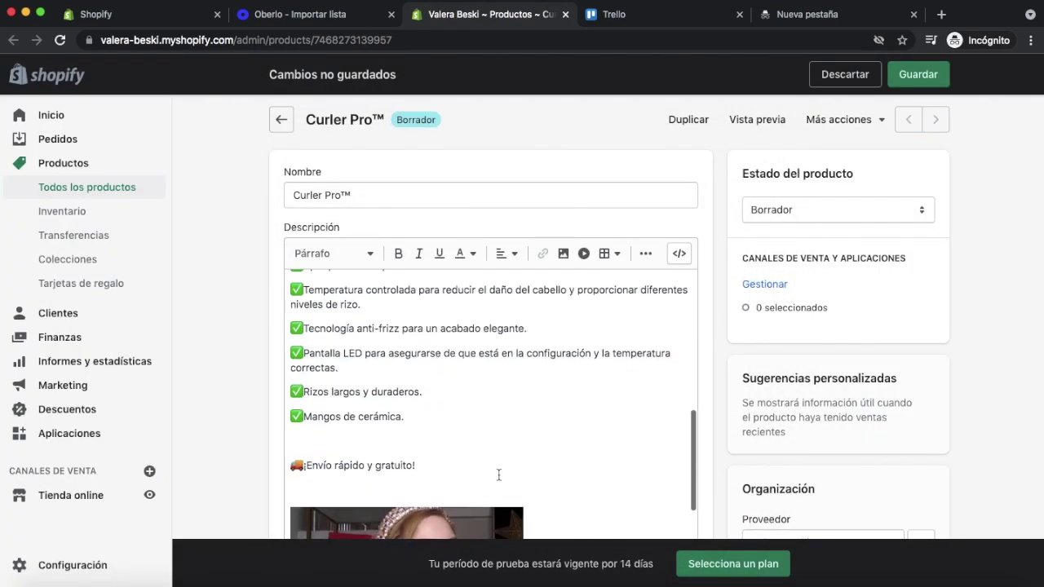
# - Resize the inserted photo to about 486 × 365 and preview the product
pyautogui.click(486, 389)
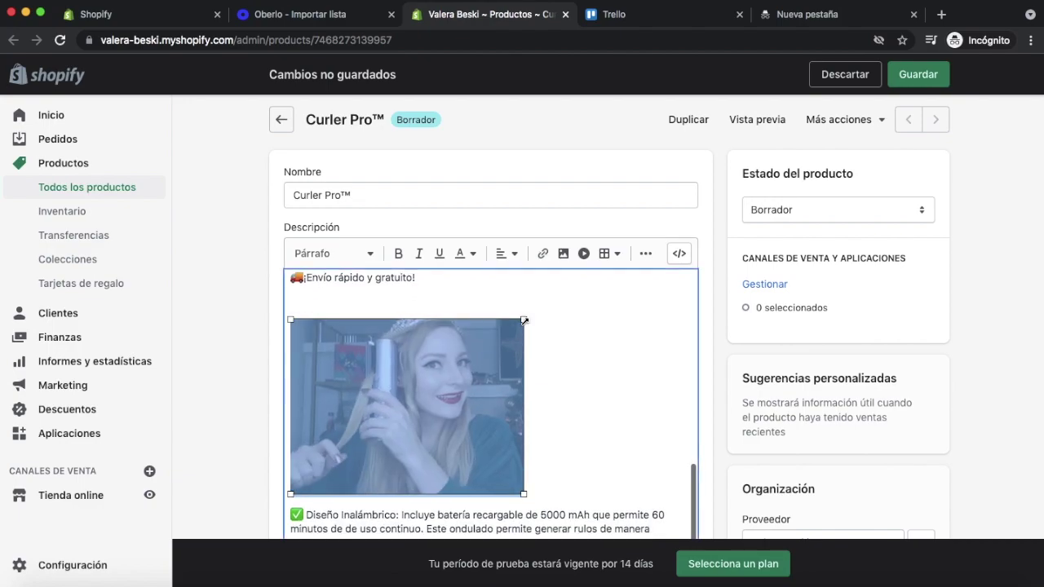
pyautogui.moveTo(524, 319); pyautogui.dragTo(654, 313)
pyautogui.scroll(-5, 592, 337)
pyautogui.scroll(-5, 593, 336)
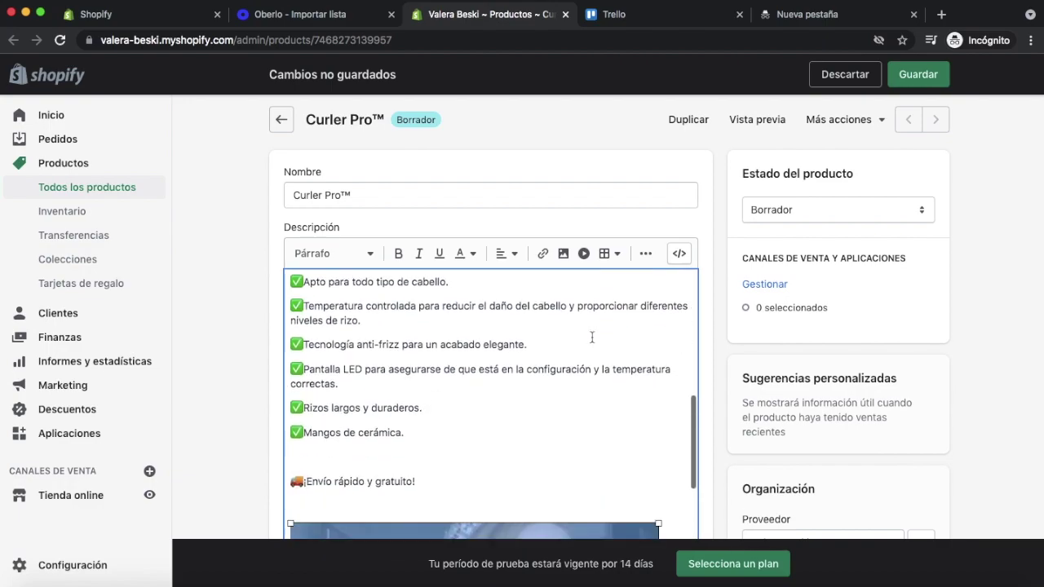
pyautogui.moveTo(660, 440); pyautogui.dragTo(637, 443)
pyautogui.scroll(-5, 648, 418)
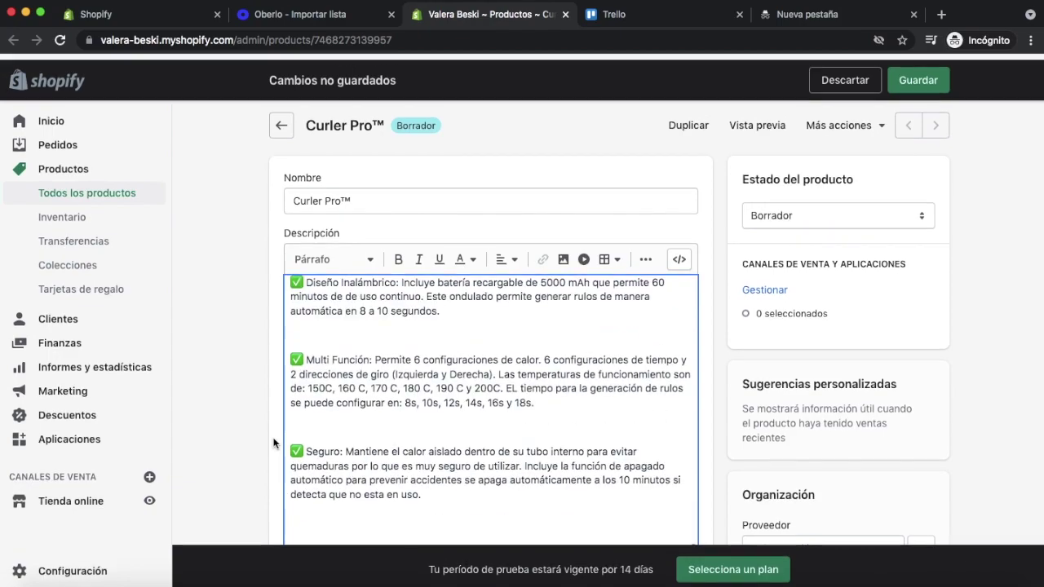
pyautogui.scroll(1, 647, 430)
pyautogui.scroll(15, 648, 430)
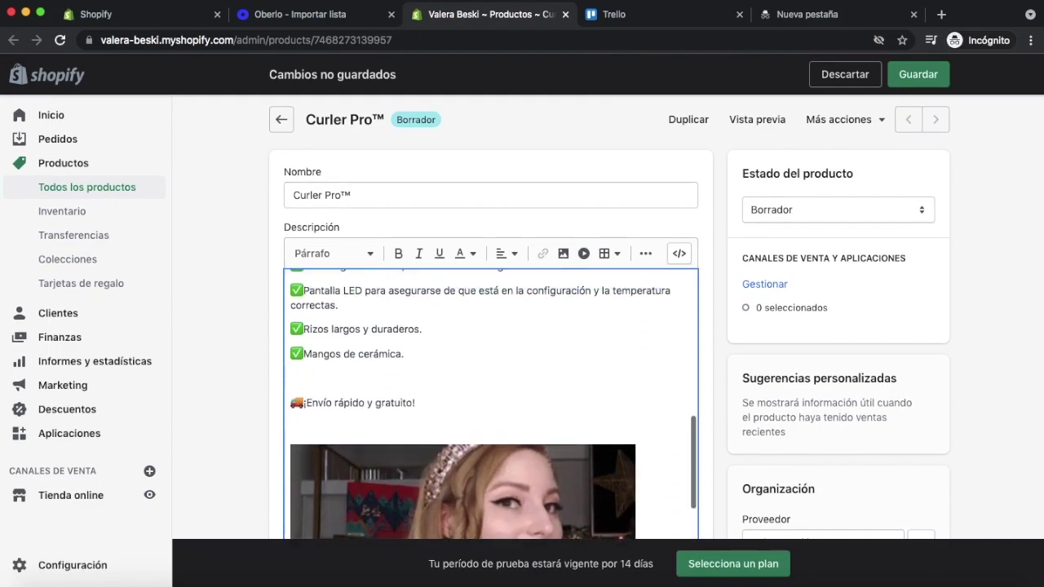
pyautogui.scroll(-8, 515, 421)
pyautogui.scroll(-15, 250, 371)
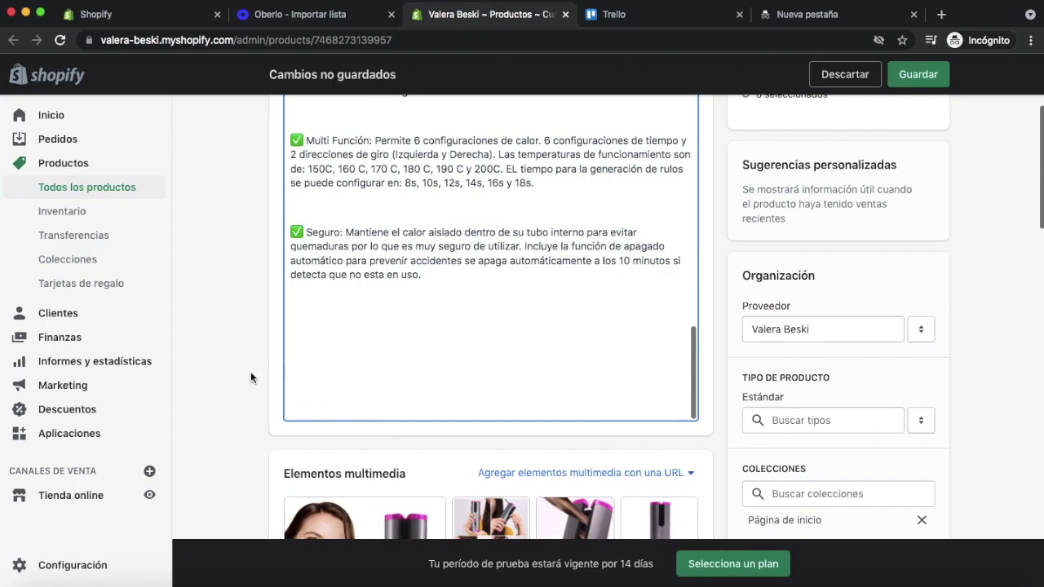
pyautogui.scroll(20, 288, 354)
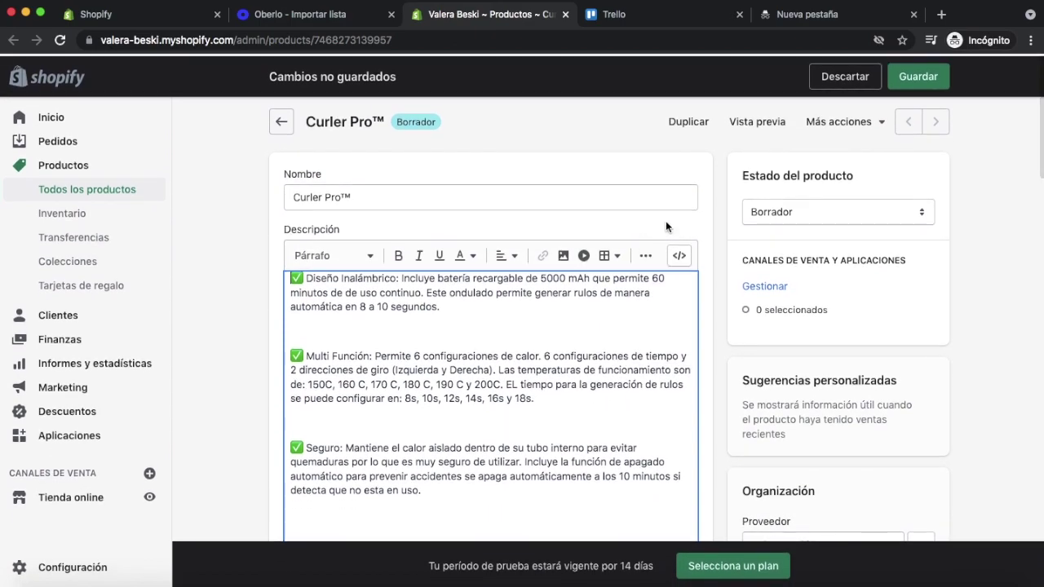
pyautogui.click(752, 119)
# - Check the storefront preview, then save the Curler Pro™ product
pyautogui.scroll(-3, 562, 254)
pyautogui.scroll(3, 562, 253)
pyautogui.scroll(-15, 623, 279)
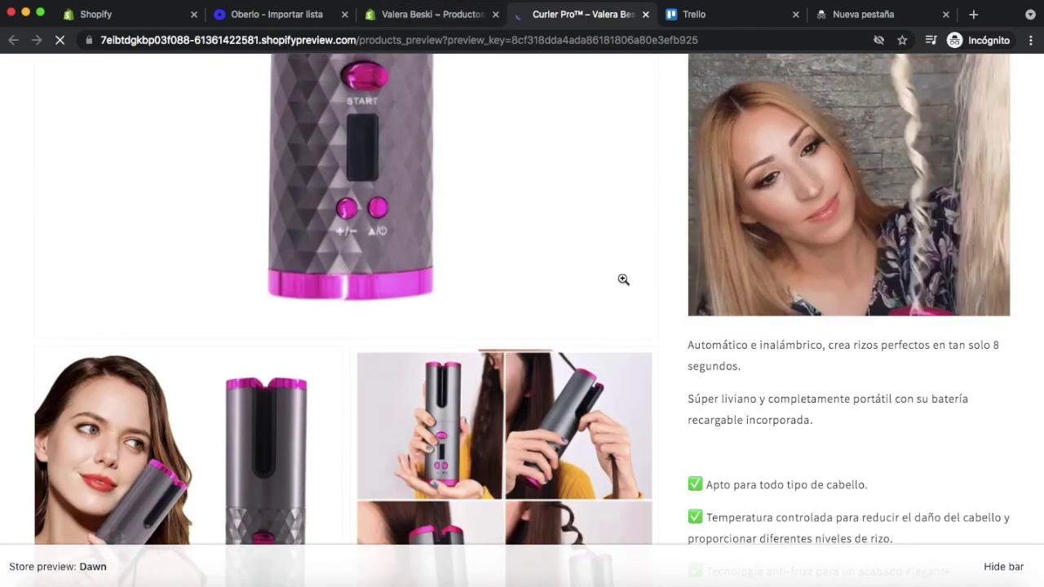
pyautogui.scroll(-5, 623, 279)
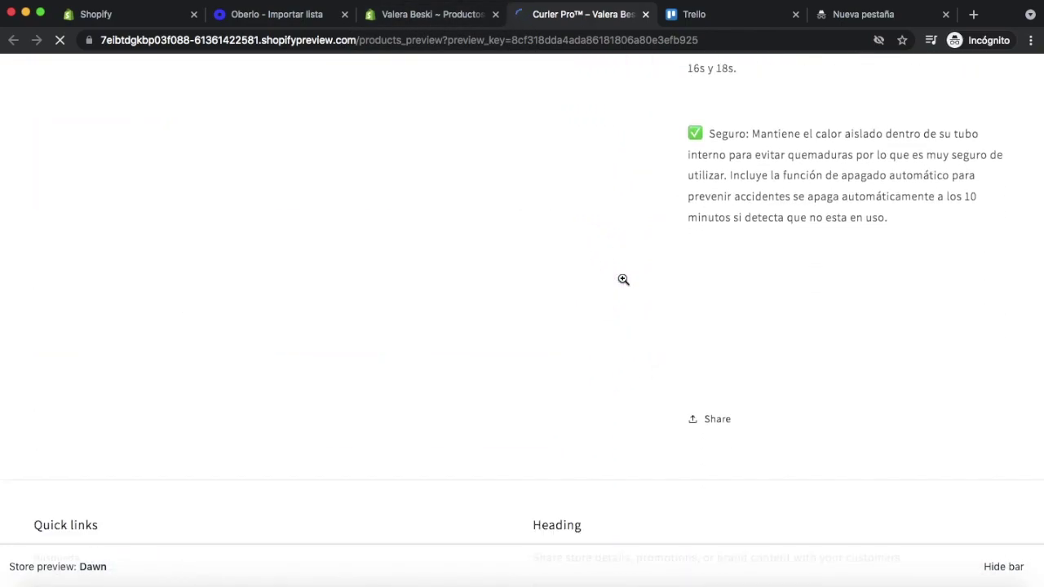
pyautogui.scroll(20, 623, 279)
pyautogui.hotkey('ctrl', 'shift', 'Tab')
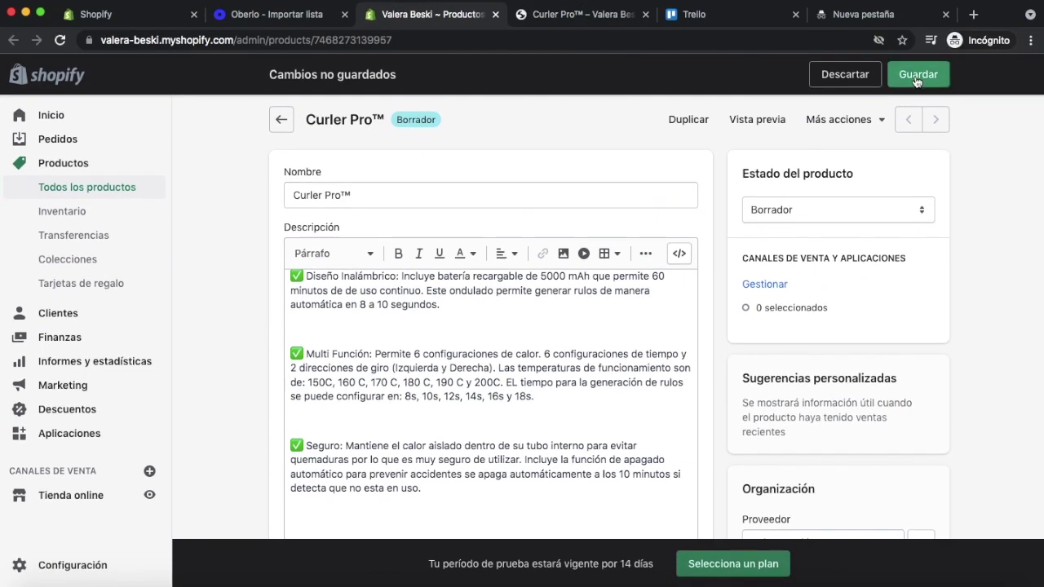
pyautogui.click(917, 77)
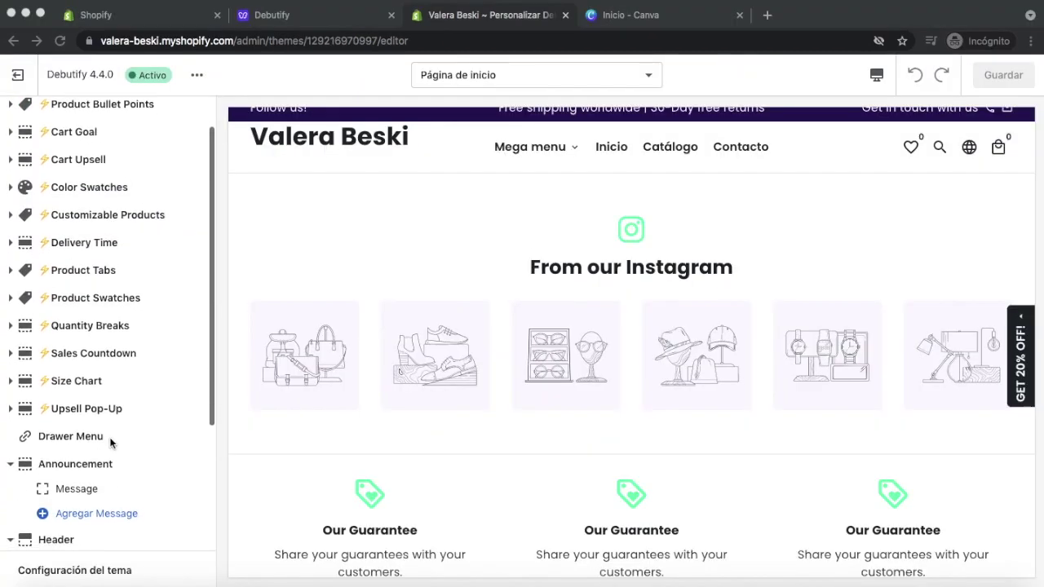
# - Open the Header section's settings in the Debutify theme editor
pyautogui.scroll(-1, 82, 500)
pyautogui.scroll(-1, 83, 500)
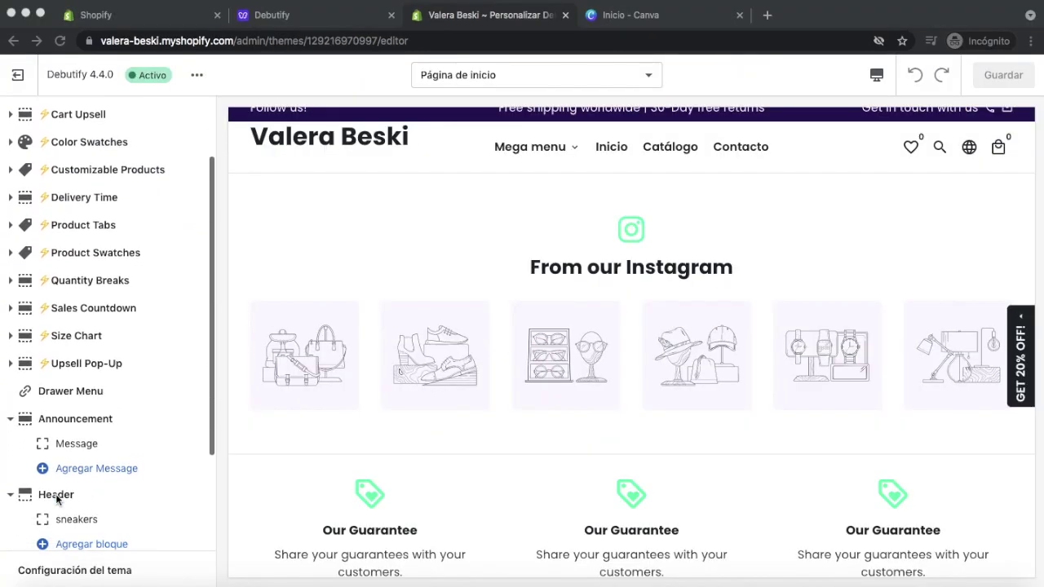
pyautogui.click(56, 494)
# - Load the Adeline beauty + skincare logo template in Canva
pyautogui.scroll(-2, 87, 438)
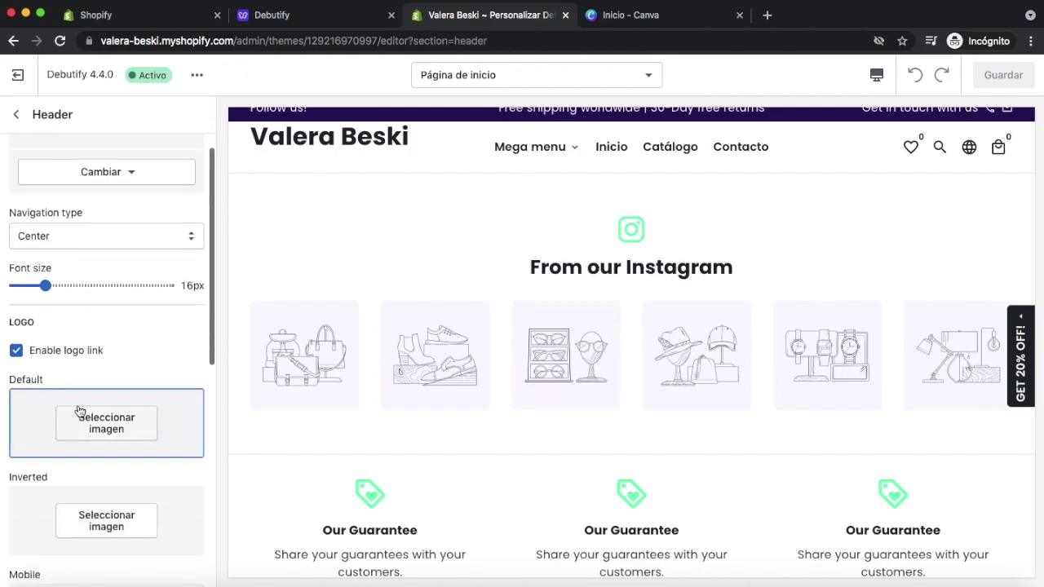
pyautogui.click(614, 14)
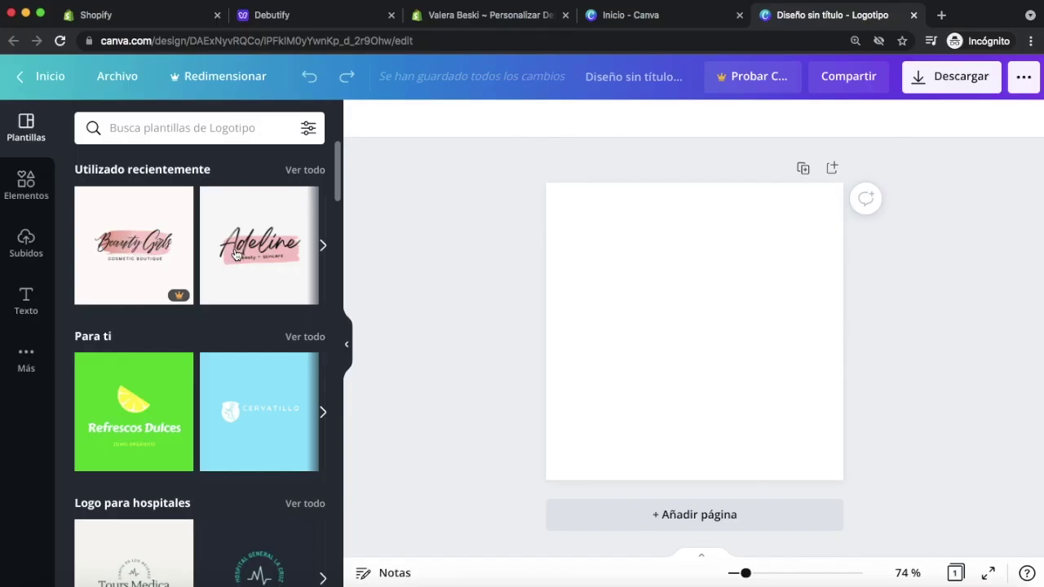
pyautogui.click(235, 255)
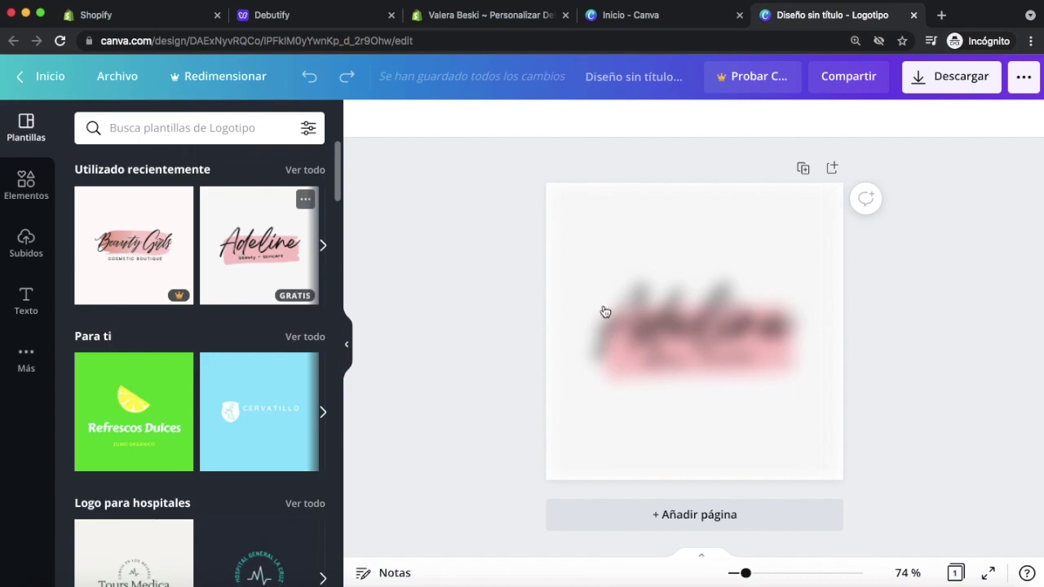
# - Change the logo text to 'Valera Beskin' at font size 43.2, recentred on one line
pyautogui.doubleClick(659, 325)
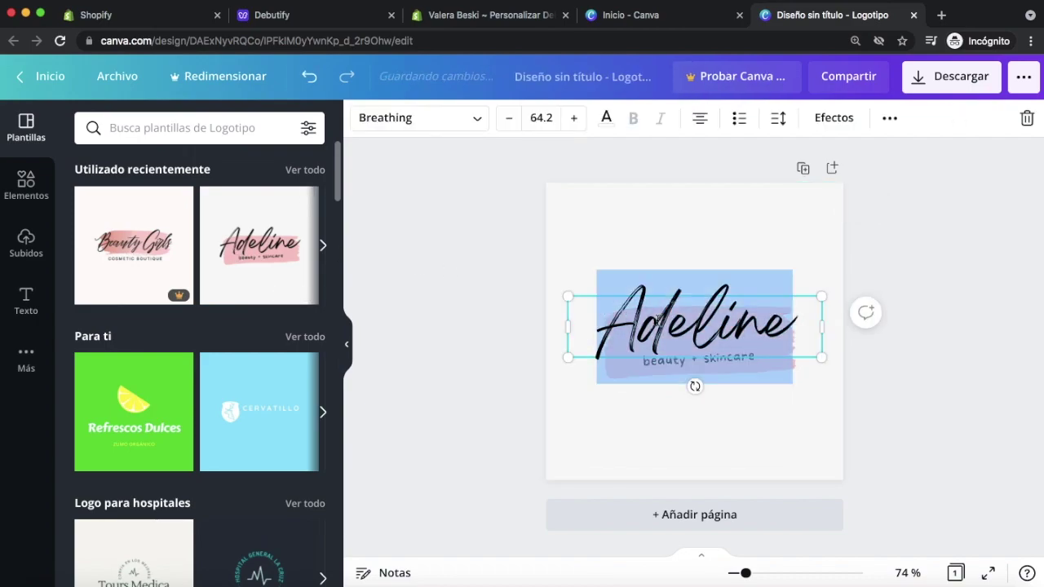
pyautogui.write('V')
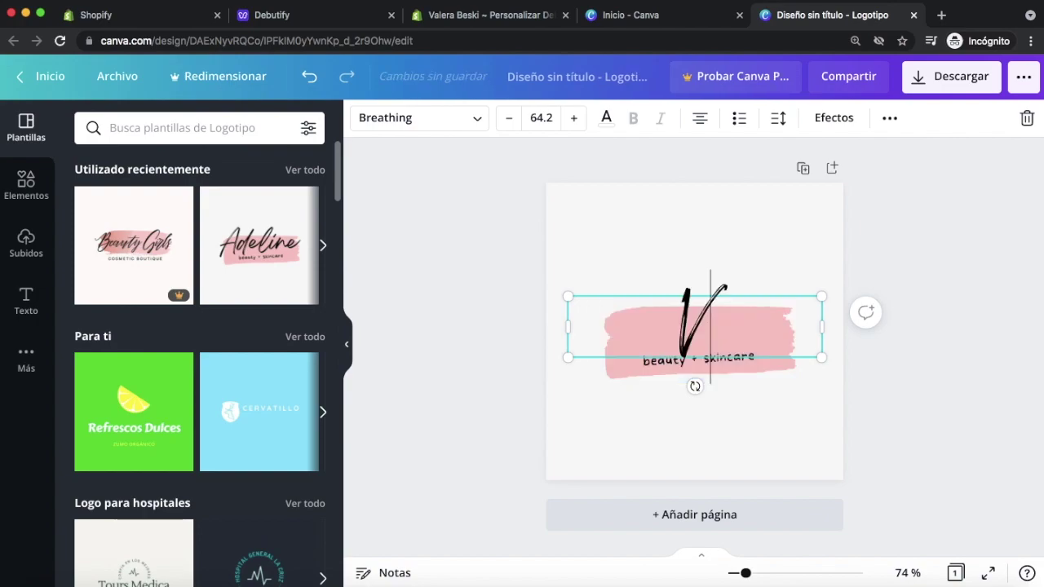
pyautogui.write('alera Beskin')
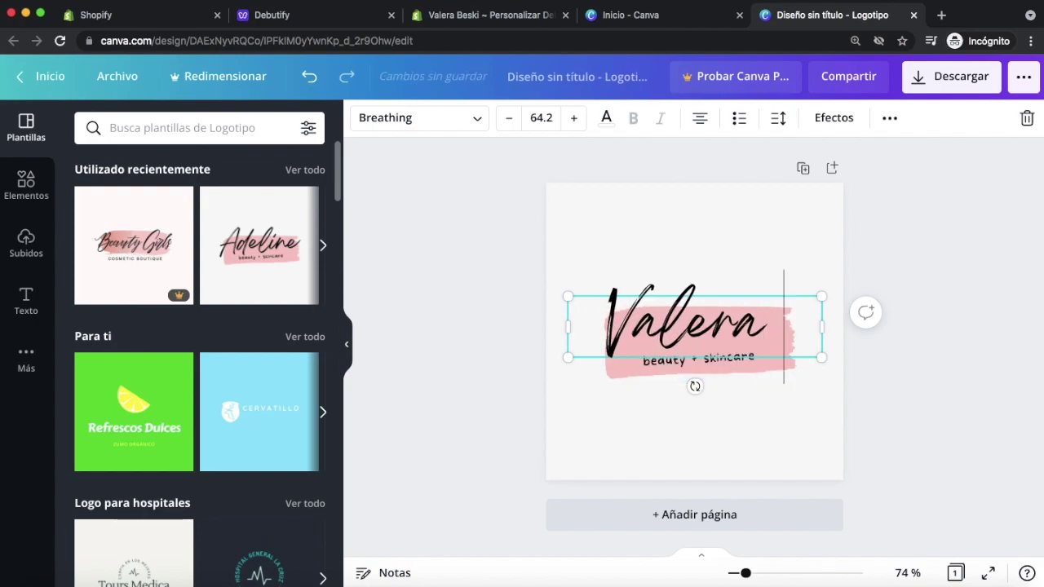
pyautogui.moveTo(512, 121); pyautogui.dragTo(511, 121)
pyautogui.click(572, 118)
pyautogui.click(573, 118)
pyautogui.click(574, 118)
pyautogui.click(573, 118)
pyautogui.click(509, 118)
pyautogui.moveTo(683, 296)
pyautogui.mouseDown()
pyautogui.moveTo(683, 315)
pyautogui.moveTo(687, 306)
pyautogui.mouseUp()
pyautogui.click(685, 271)
pyautogui.click(451, 264)
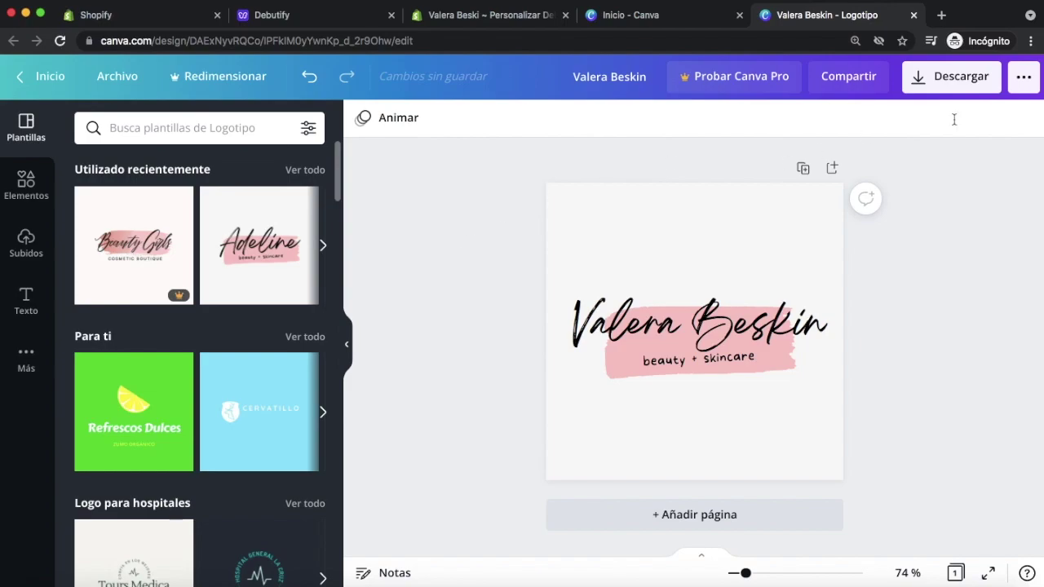
# - Download the logo as Valera Beskin.png and open the downloaded file
pyautogui.click(971, 82)
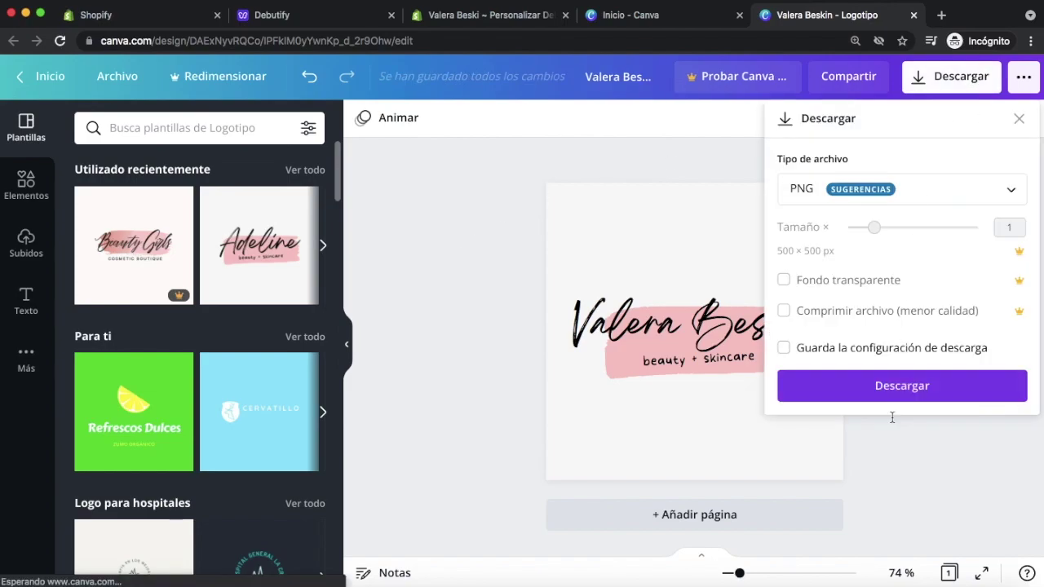
pyautogui.click(878, 388)
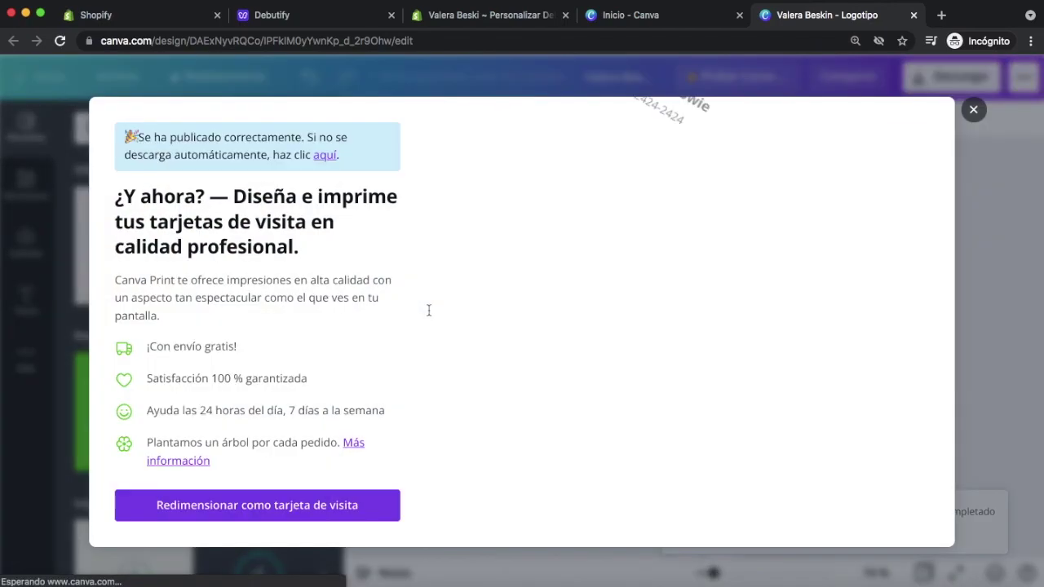
pyautogui.click(973, 107)
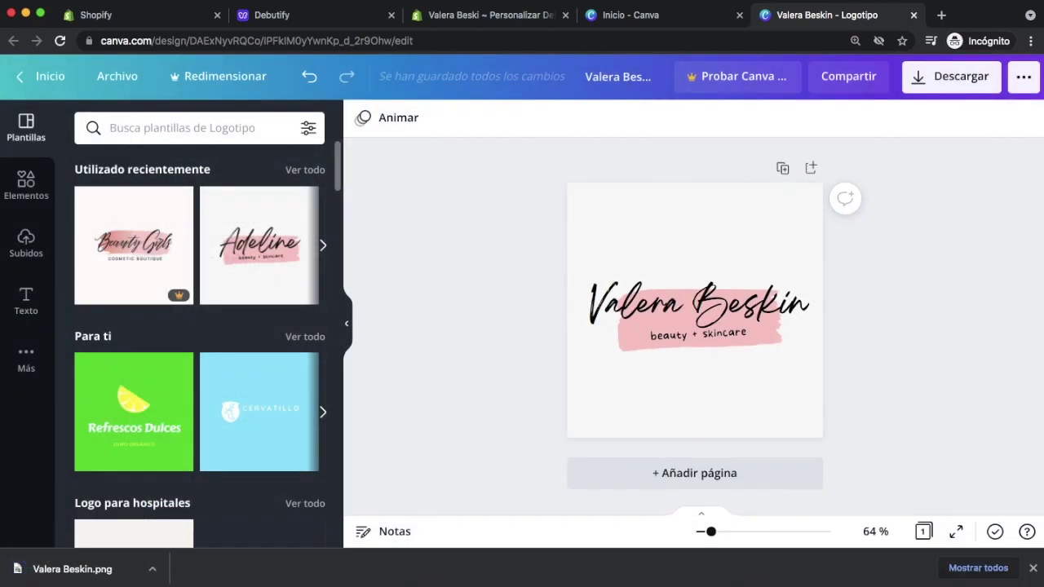
pyautogui.click(79, 569)
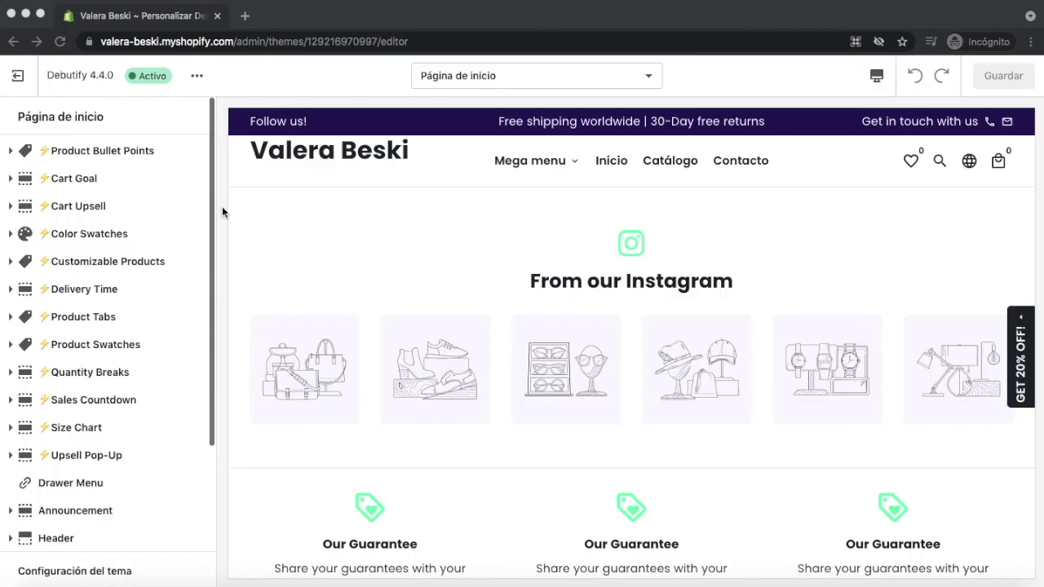
# - Set the header's default logo to the Valera Beskin logo from the library
pyautogui.scroll(-4, 105, 317)
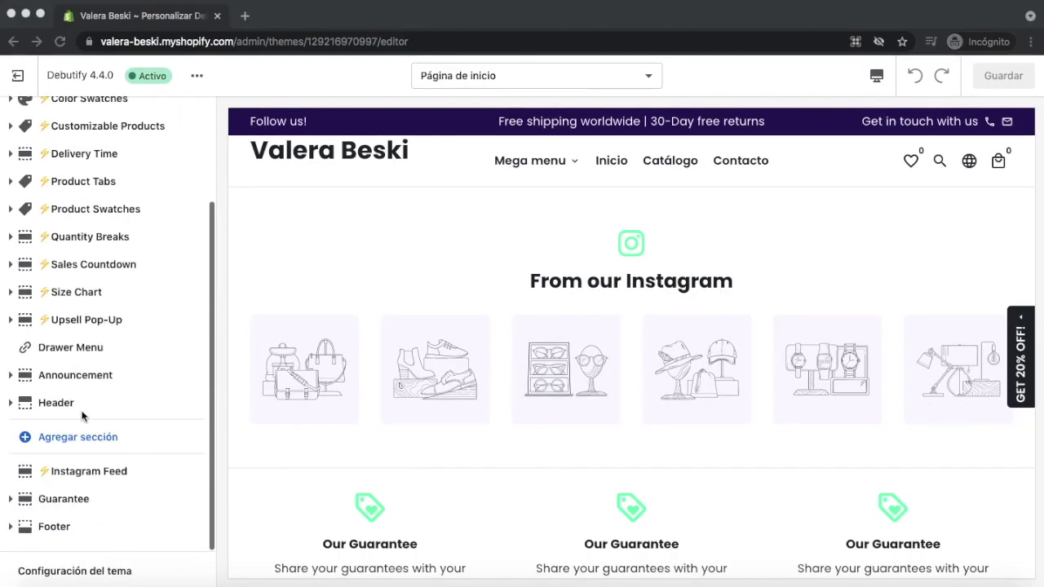
pyautogui.click(54, 408)
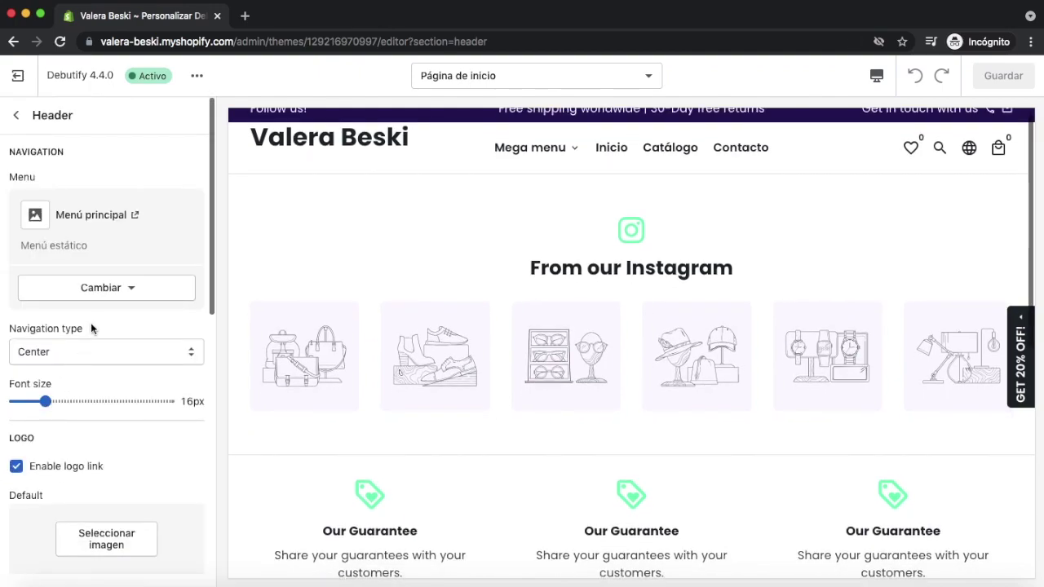
pyautogui.scroll(-3, 114, 285)
pyautogui.click(107, 349)
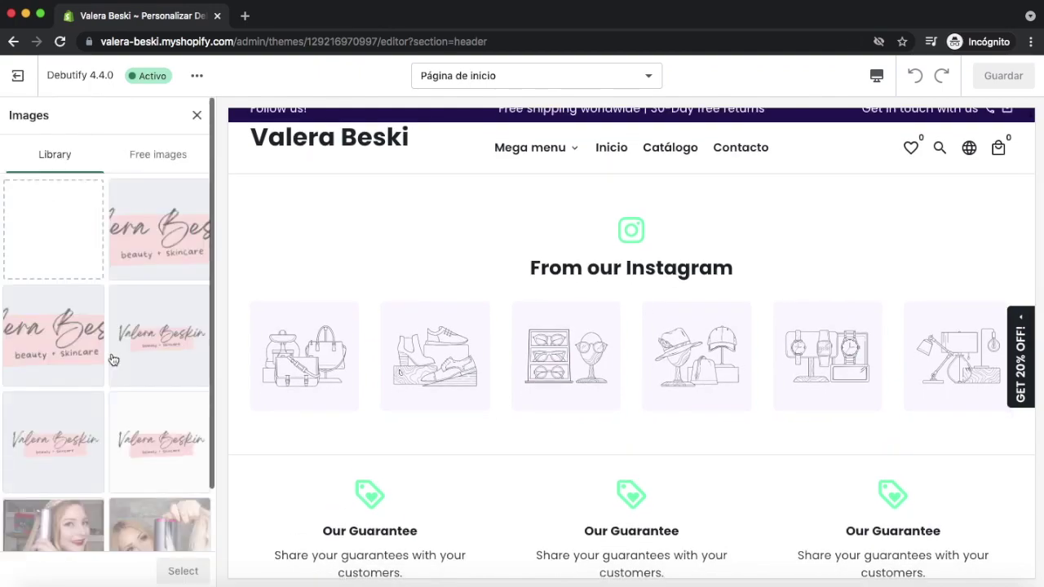
pyautogui.click(160, 230)
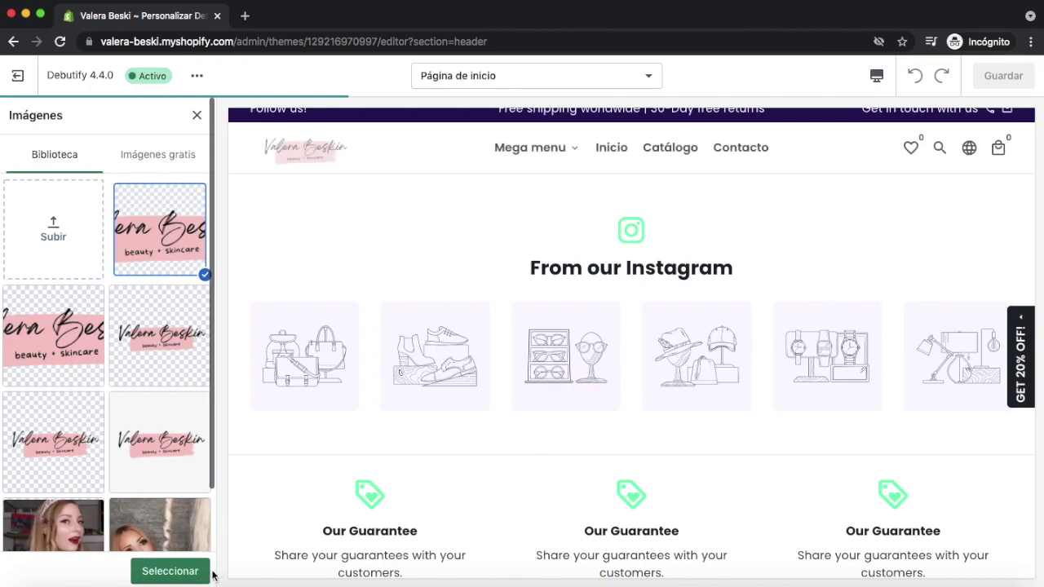
pyautogui.click(186, 576)
# - Use the same brand logo as the header's mobile logo
pyautogui.scroll(-5, 152, 441)
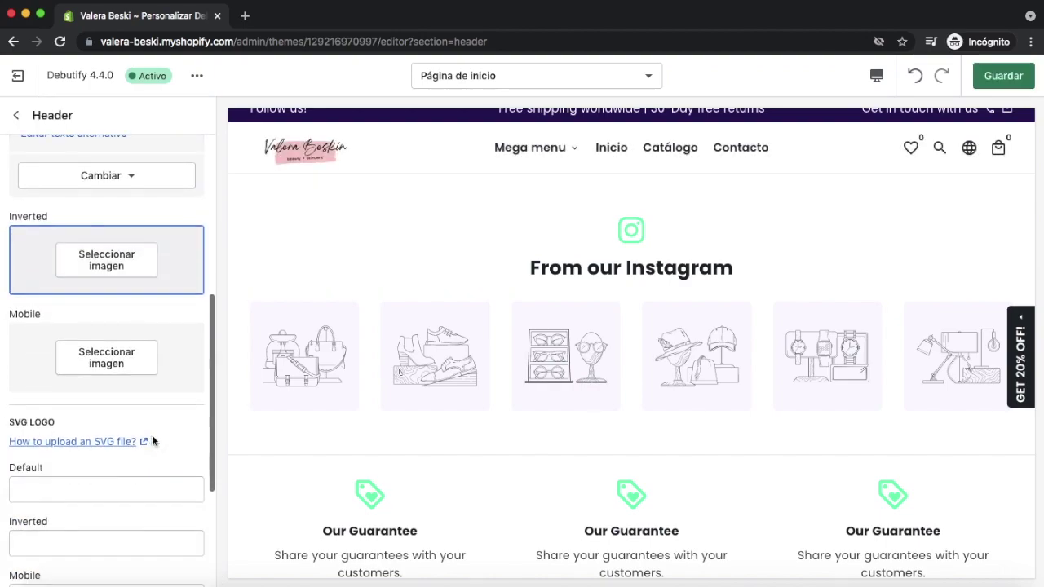
pyautogui.click(109, 359)
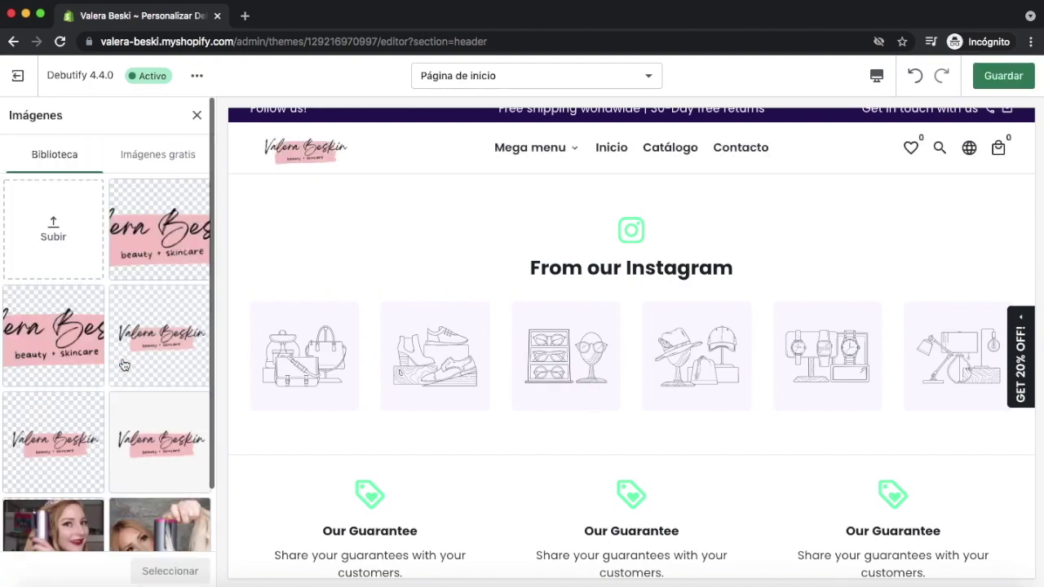
pyautogui.click(173, 249)
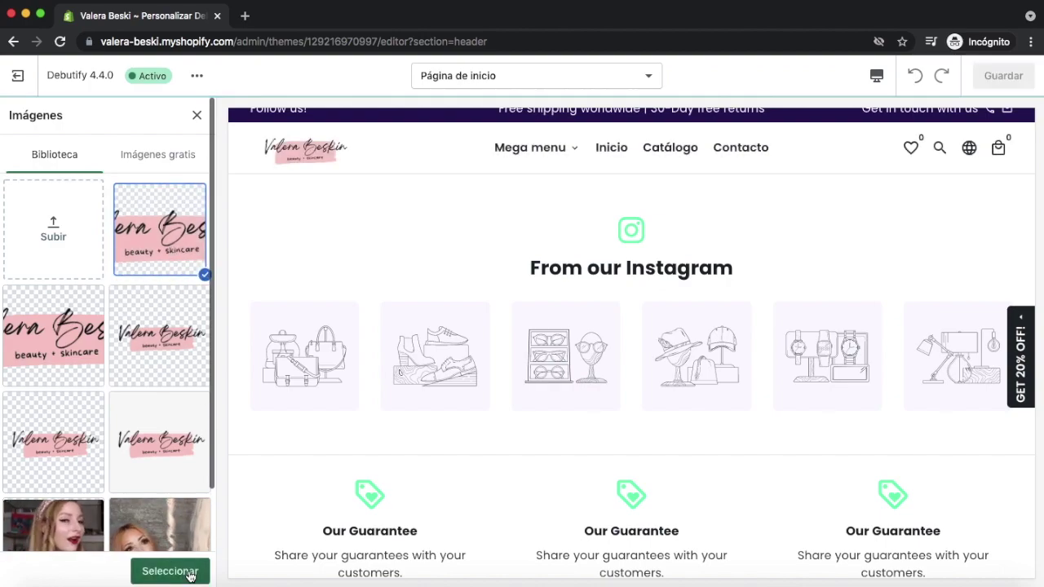
pyautogui.click(196, 572)
# - Use the brand logo for the inverted logo too and save the theme
pyautogui.scroll(1, 160, 270)
pyautogui.scroll(1, 138, 326)
pyautogui.click(123, 373)
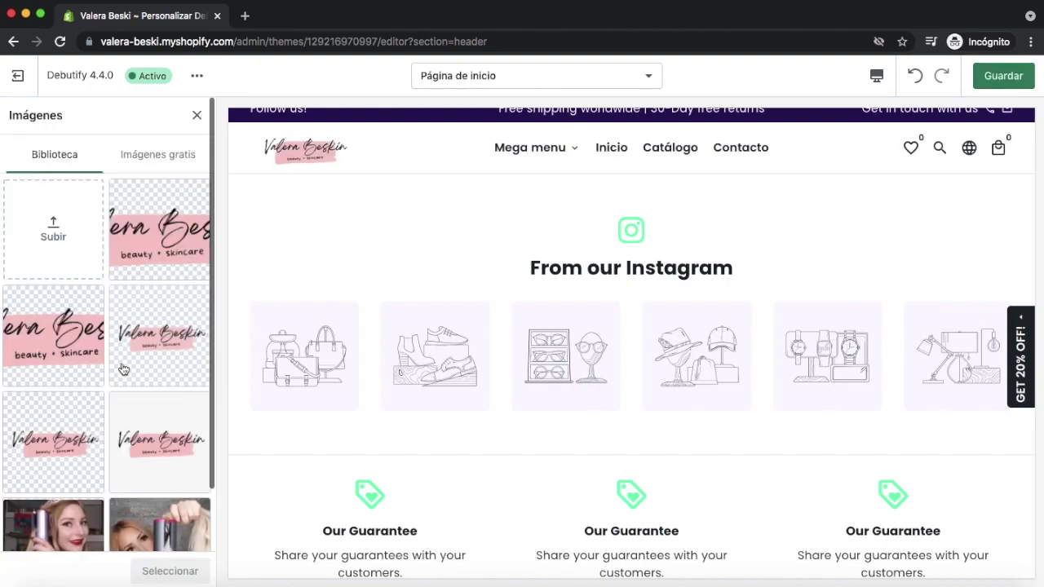
pyautogui.click(147, 207)
pyautogui.click(170, 571)
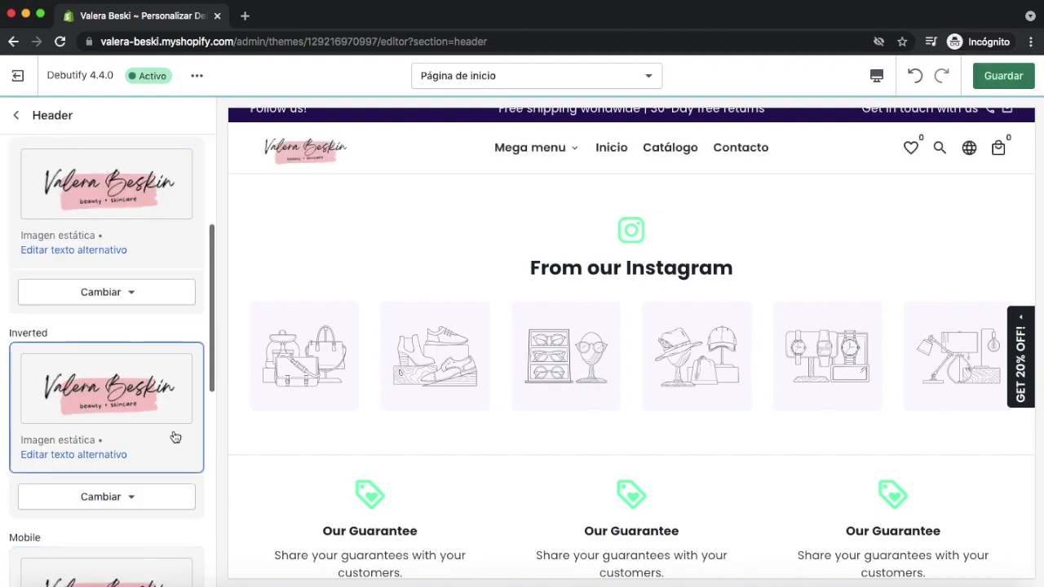
pyautogui.scroll(1, 174, 424)
pyautogui.scroll(2, 178, 370)
pyautogui.scroll(-5, 178, 374)
pyautogui.scroll(3, 167, 371)
pyautogui.scroll(-4, 158, 367)
pyautogui.scroll(-4, 155, 363)
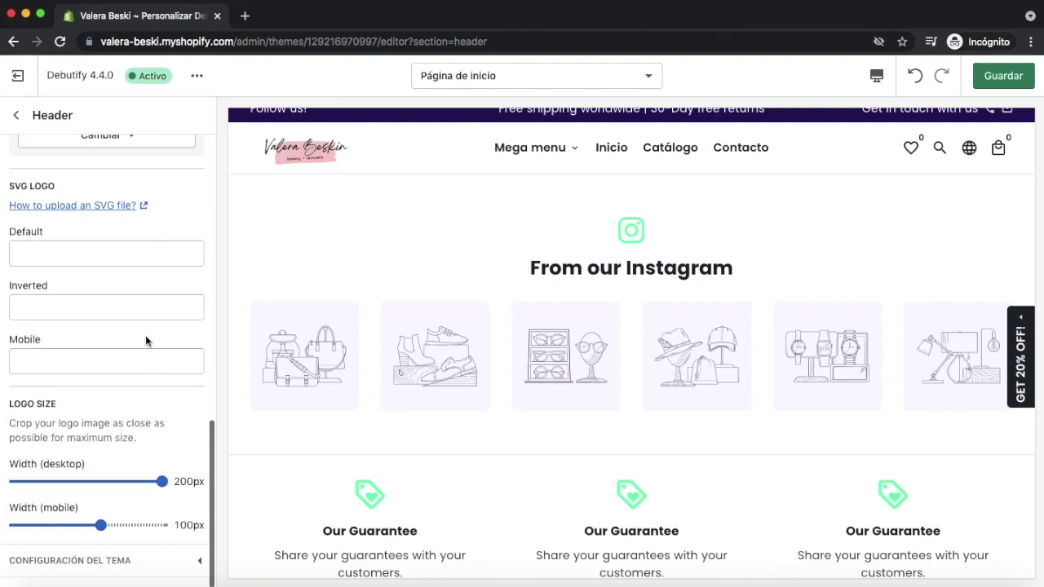
pyautogui.click(997, 85)
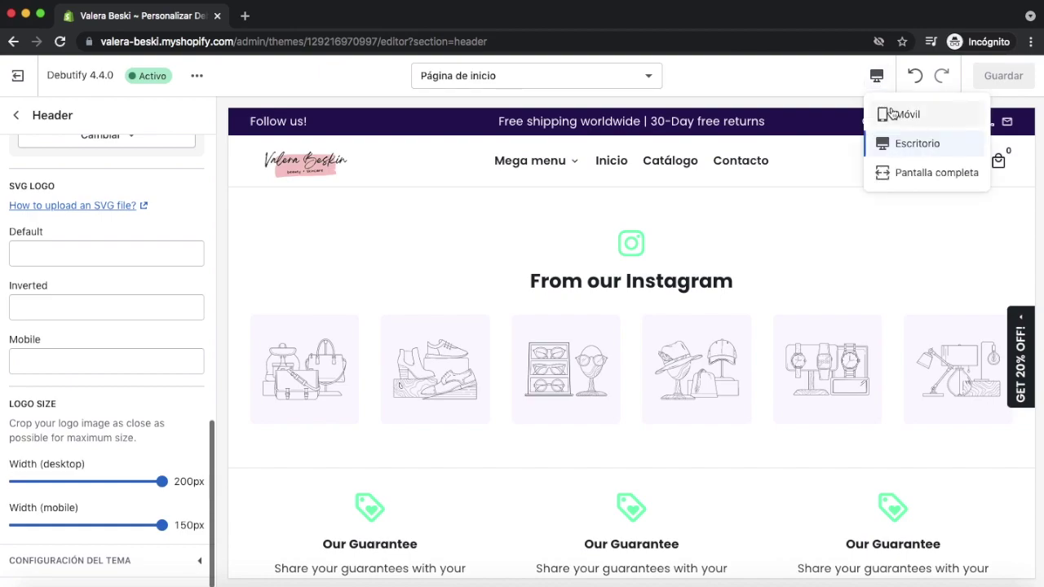
# - Switch the preview to mobile and add a Slideshow section to the homepage
pyautogui.click(892, 114)
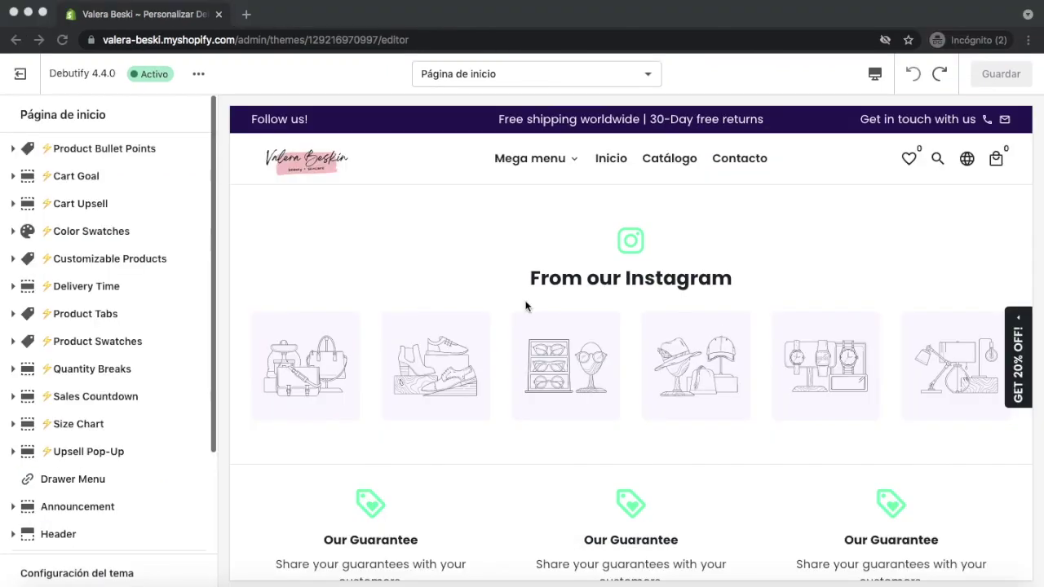
pyautogui.scroll(-3, 155, 326)
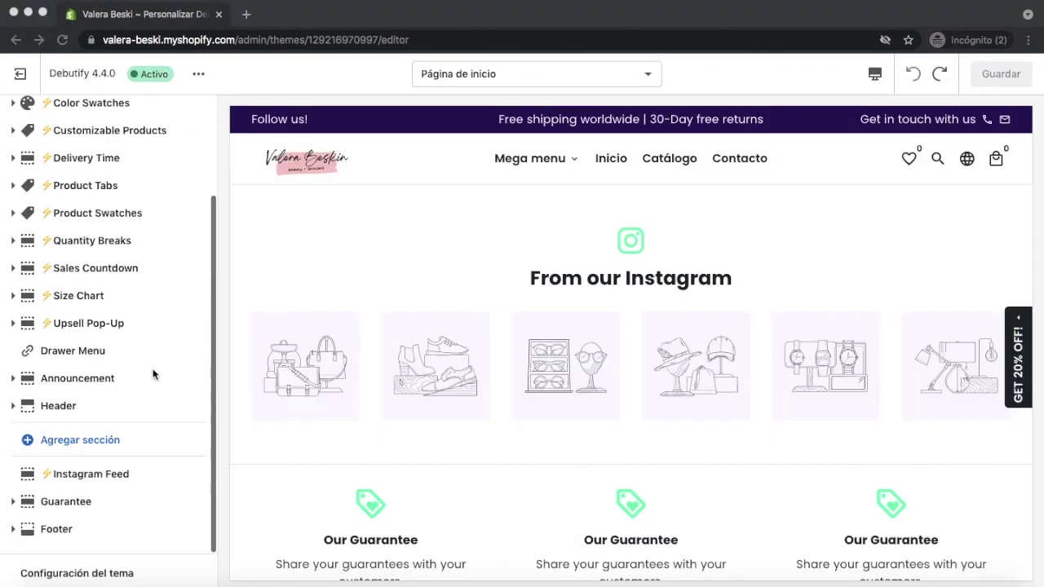
pyautogui.click(49, 442)
pyautogui.scroll(-3, 106, 369)
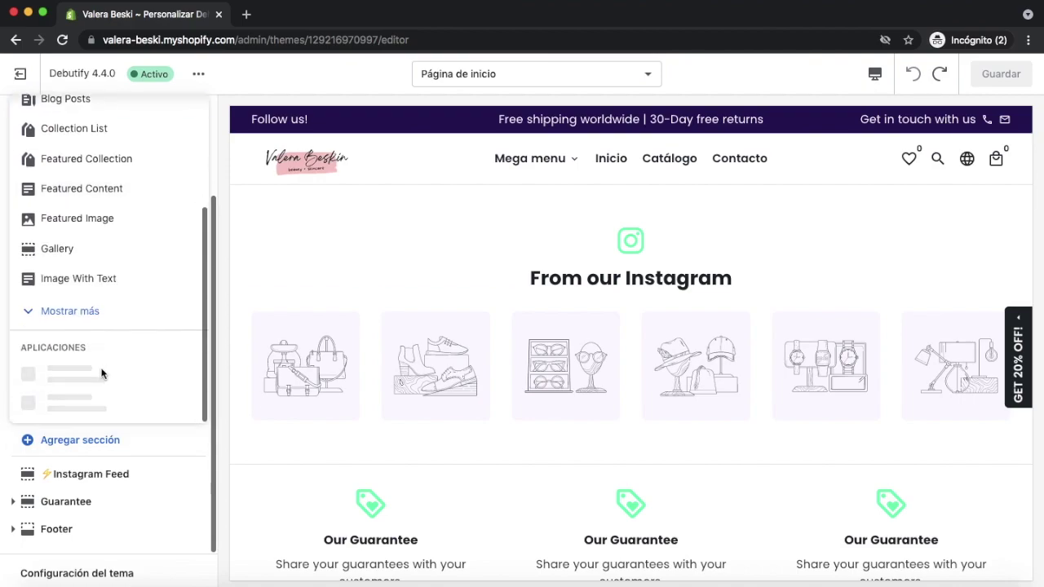
pyautogui.scroll(-2, 59, 314)
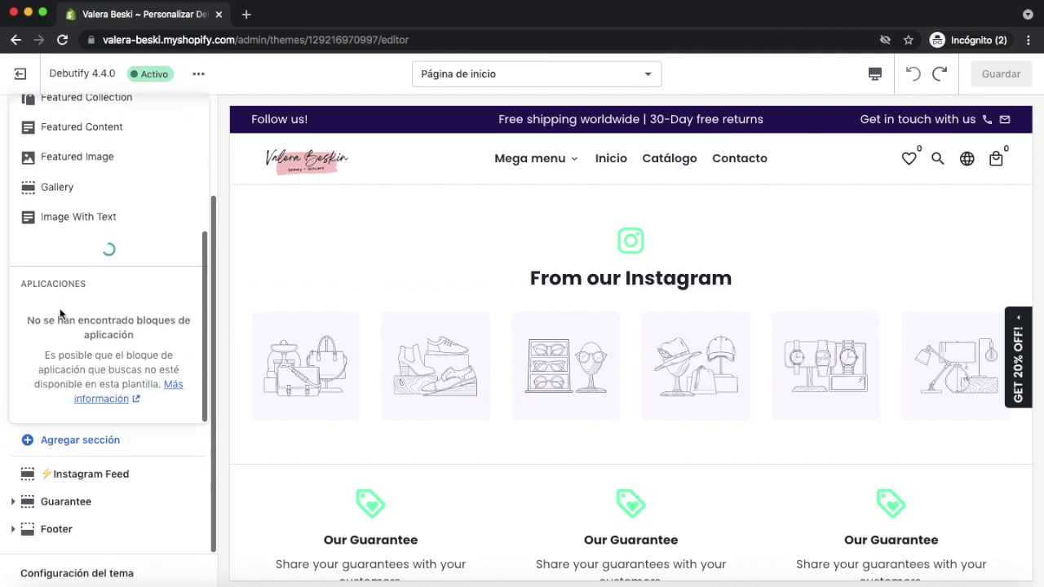
pyautogui.scroll(-2, 60, 315)
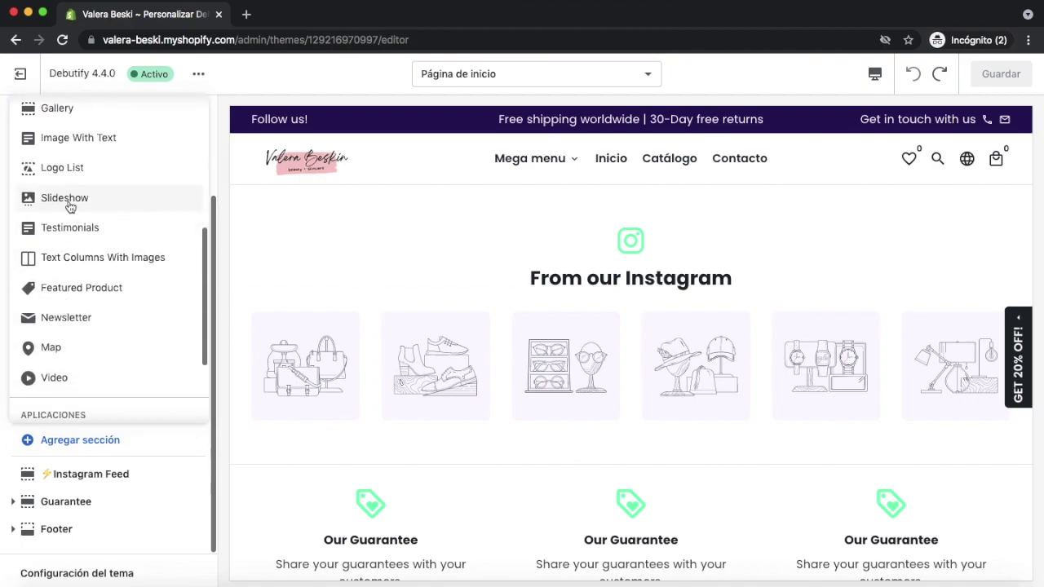
pyautogui.click(70, 206)
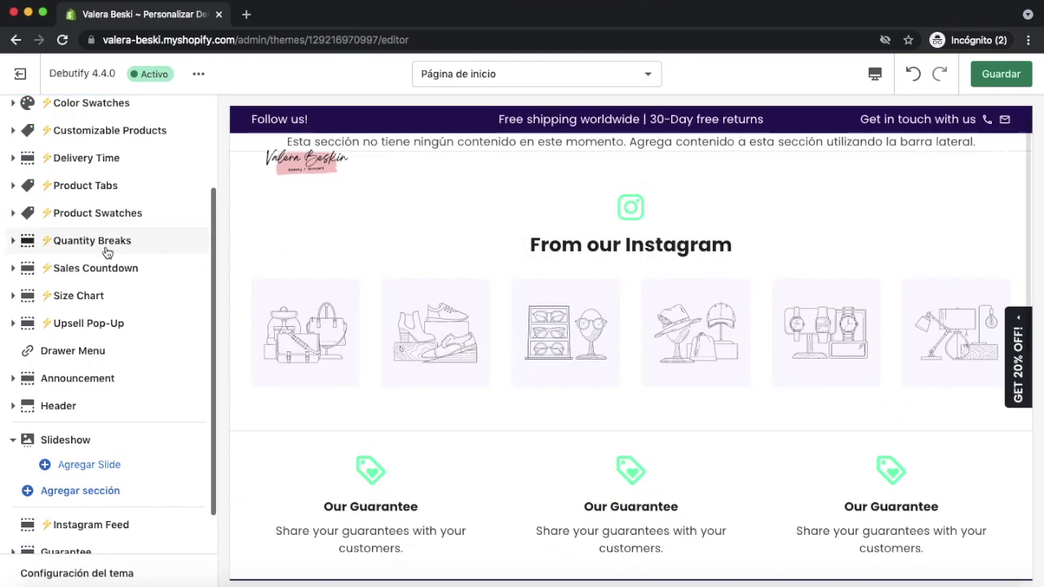
# - Open the new slide's settings and start choosing its desktop background image
pyautogui.scroll(-1, 106, 252)
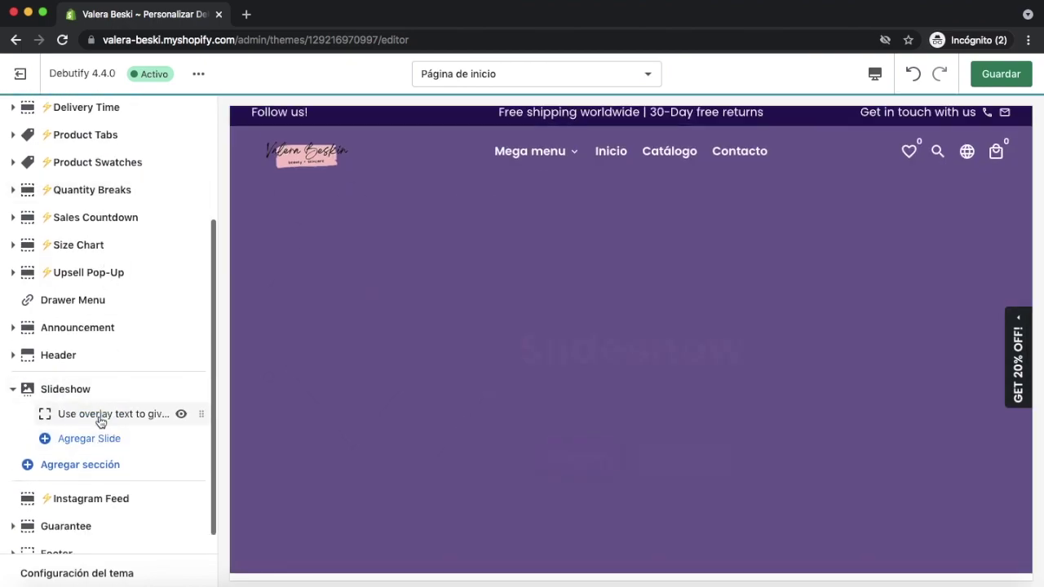
pyautogui.click(99, 416)
pyautogui.scroll(-3, 112, 293)
pyautogui.click(110, 375)
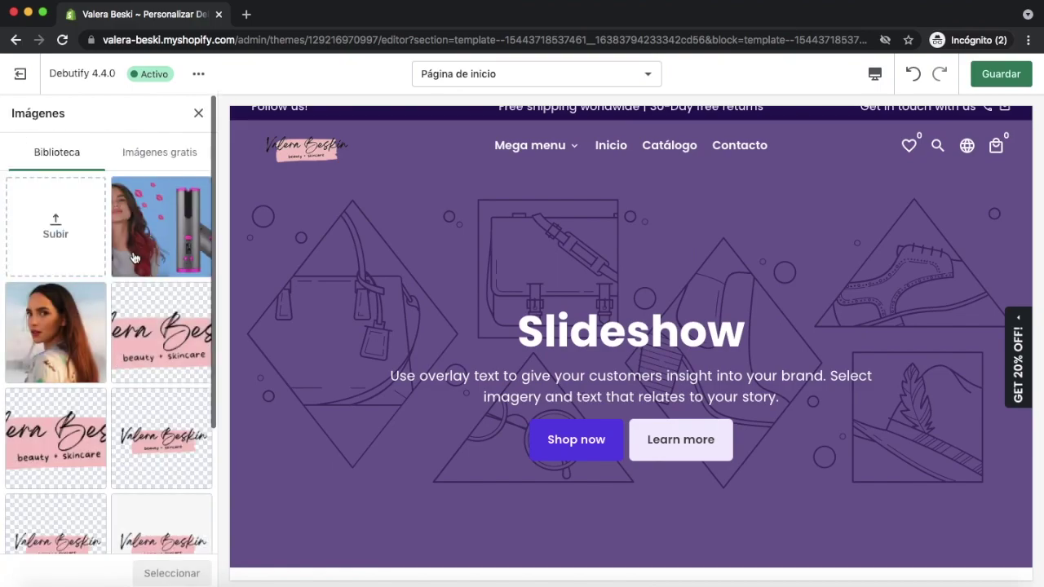
# - Set the slide background to the woman-with-curler photo, keeping the overlay on
pyautogui.click(95, 339)
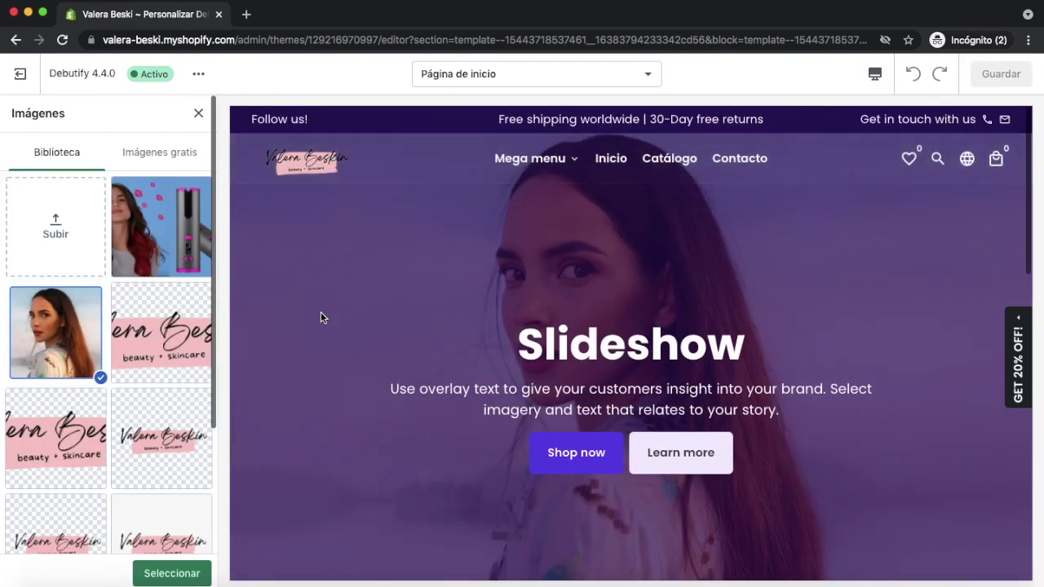
pyautogui.click(177, 235)
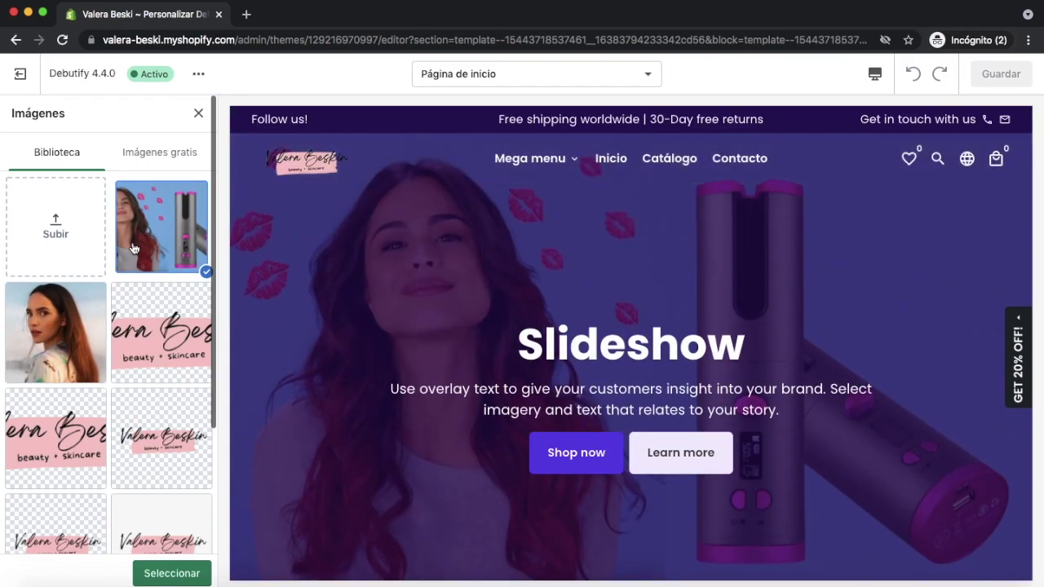
pyautogui.scroll(-4, 134, 248)
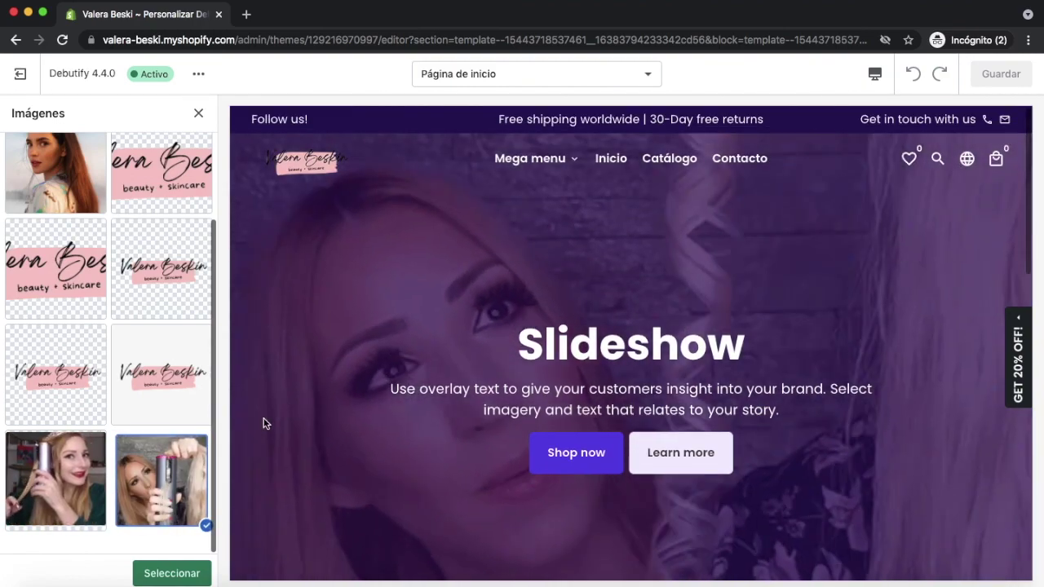
pyautogui.click(173, 575)
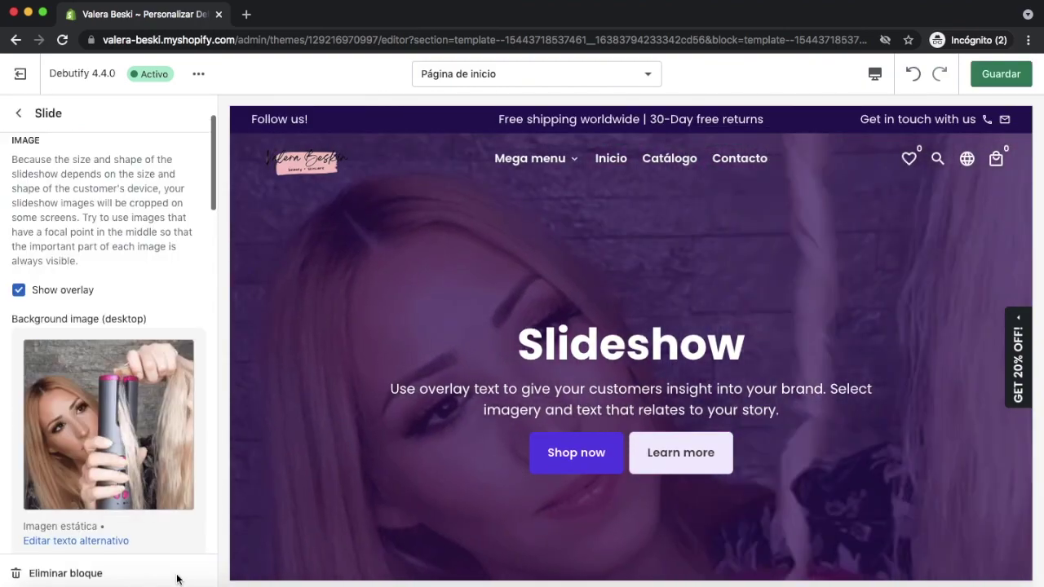
pyautogui.click(19, 291)
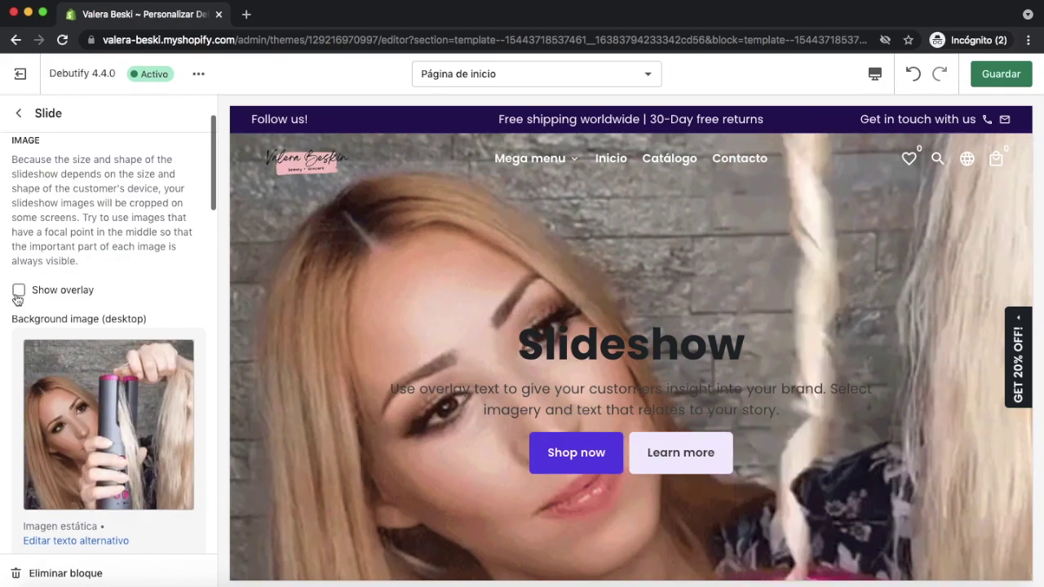
pyautogui.click(18, 291)
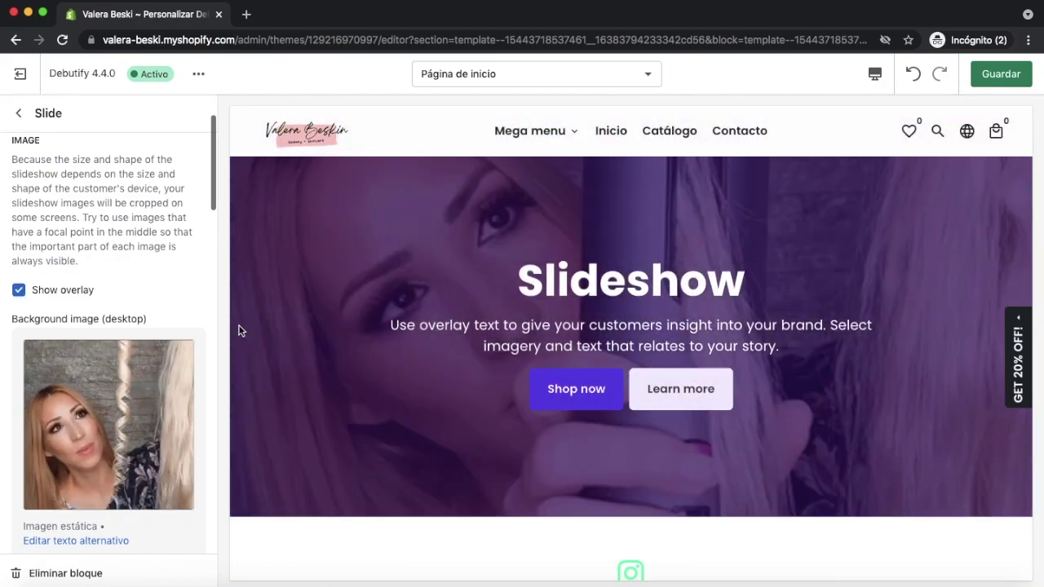
pyautogui.scroll(-4, 152, 315)
pyautogui.scroll(10, 152, 315)
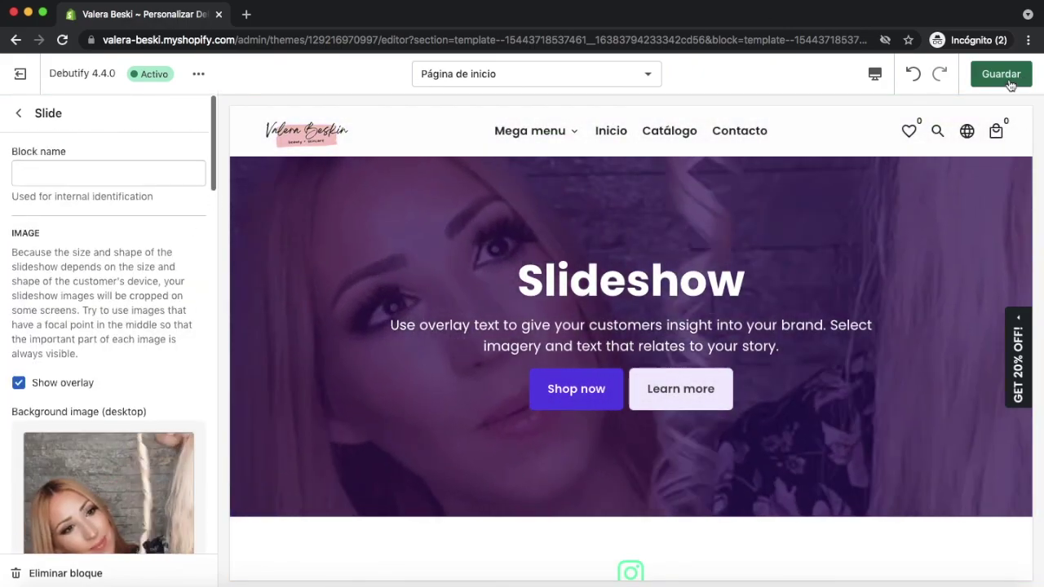
# - Save the slideshow changes
pyautogui.click(1008, 82)
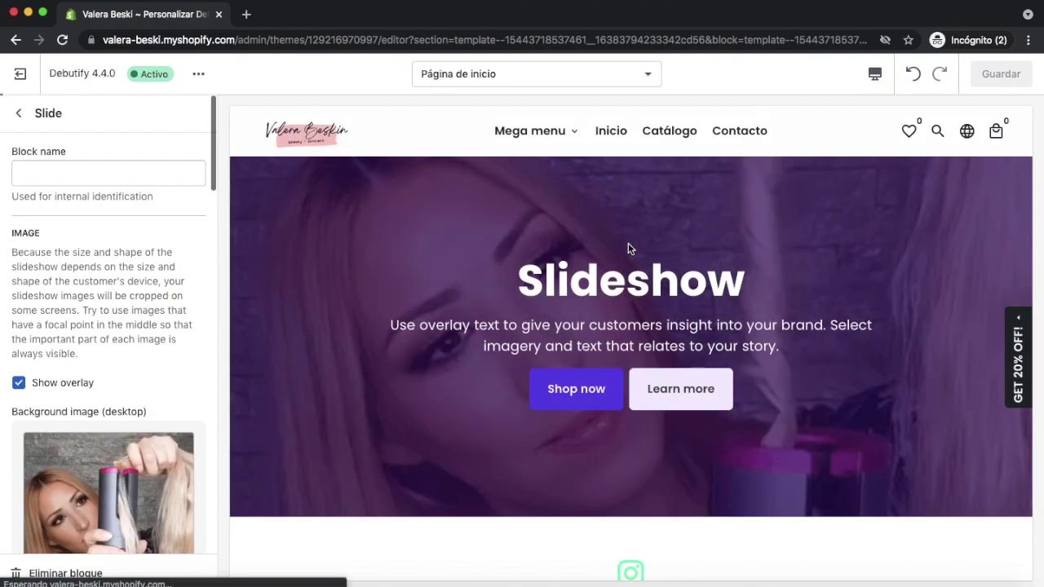
pyautogui.scroll(-9, 161, 316)
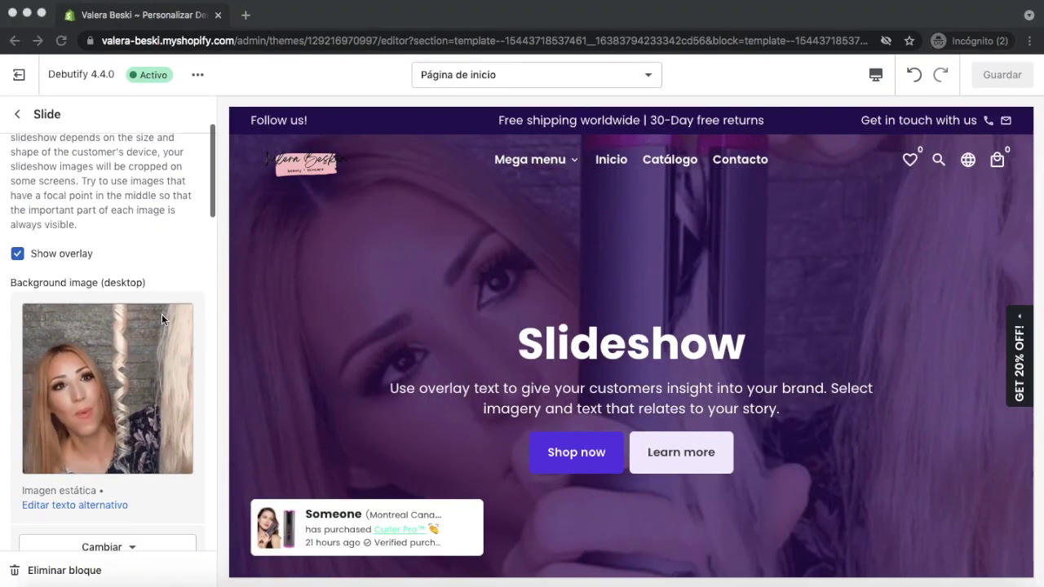
pyautogui.scroll(-2, 162, 319)
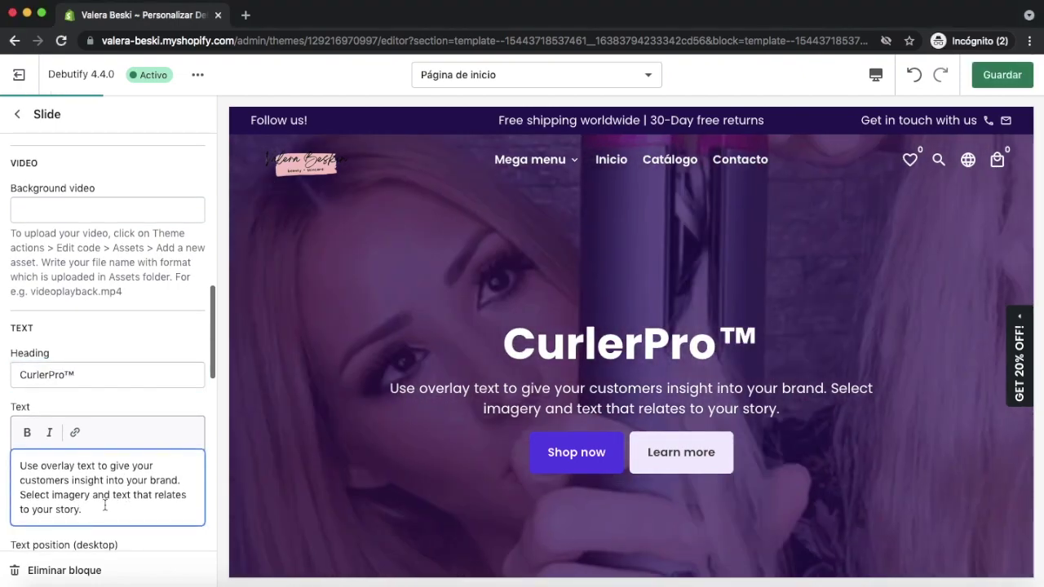
pyautogui.scroll(-1, 99, 506)
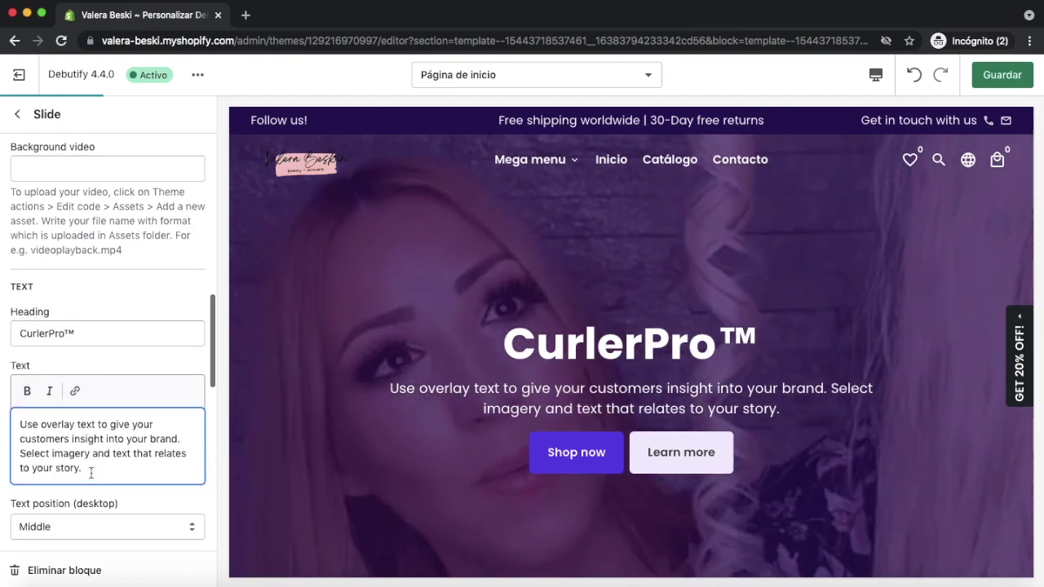
# - Replace the slide's placeholder text with 'Valera Beskin Empoderando a Mujeres' and save the theme
pyautogui.moveTo(91, 473); pyautogui.dragTo(2, 396)
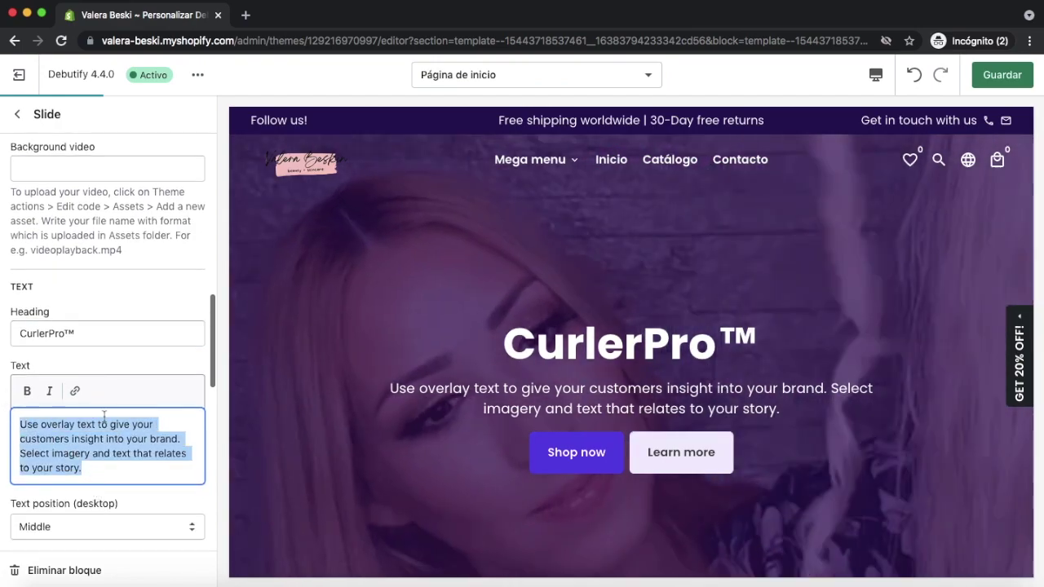
pyautogui.write('vAL')
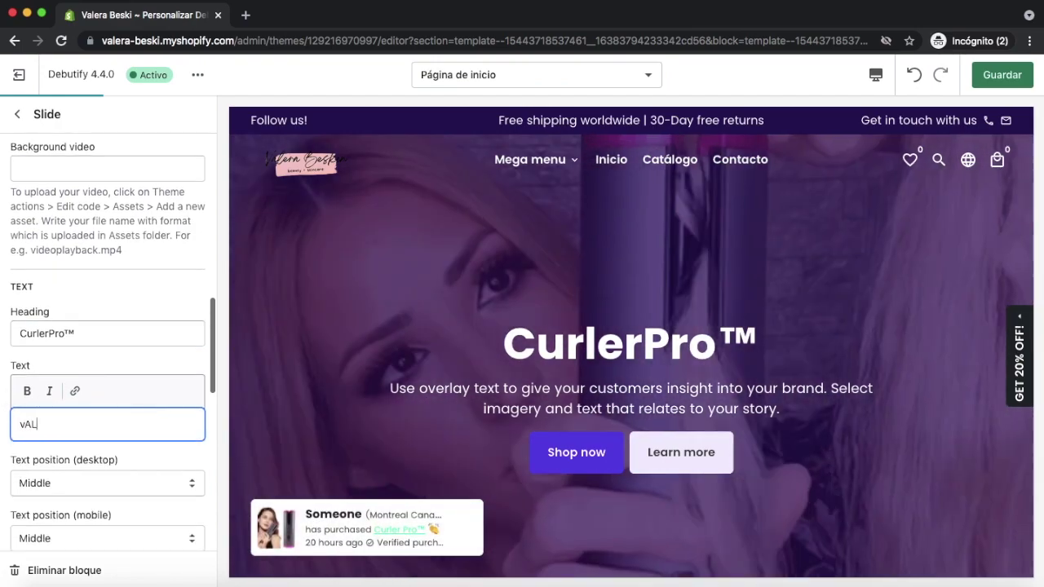
pyautogui.press('BackSpace')
pyautogui.write('Valera')
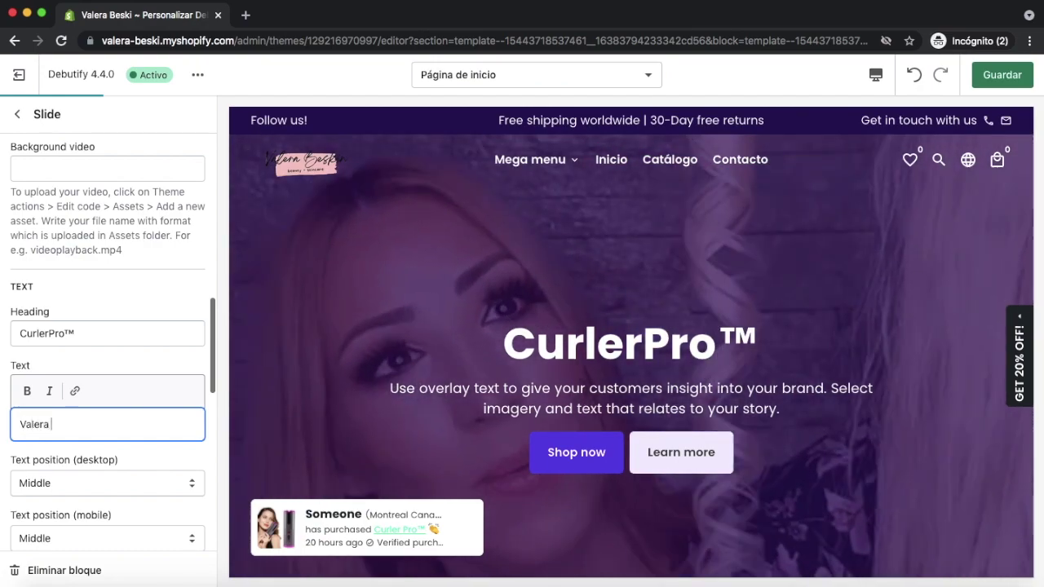
pyautogui.write(' Beskin Empoderando')
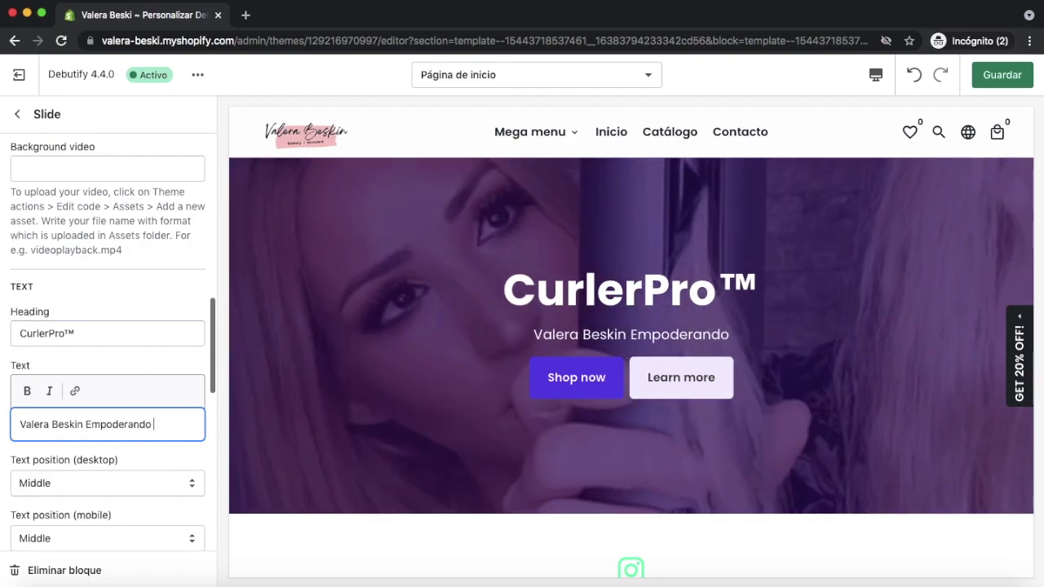
pyautogui.write(' a Mujeres')
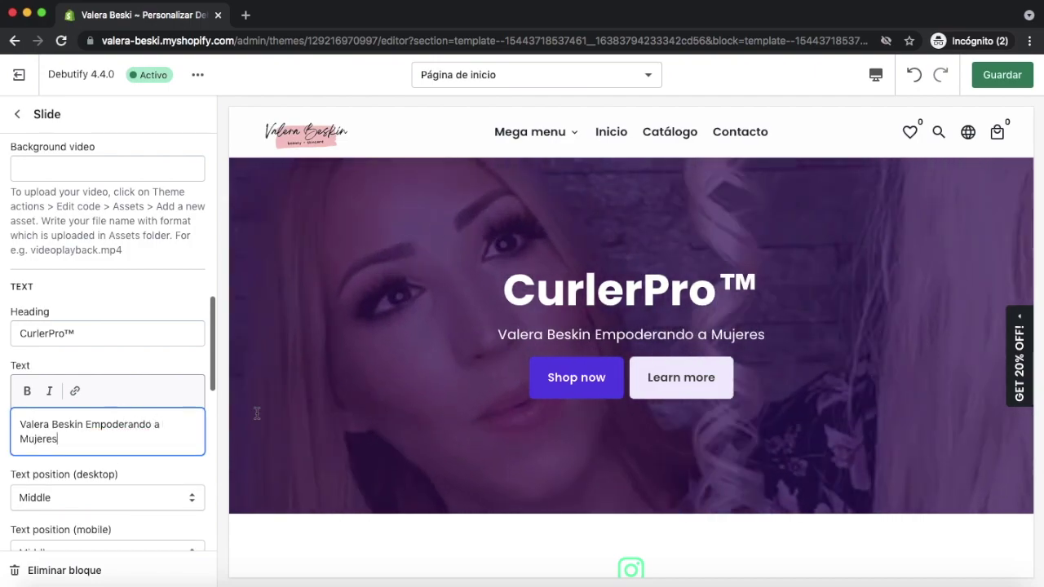
pyautogui.scroll(-5, 114, 435)
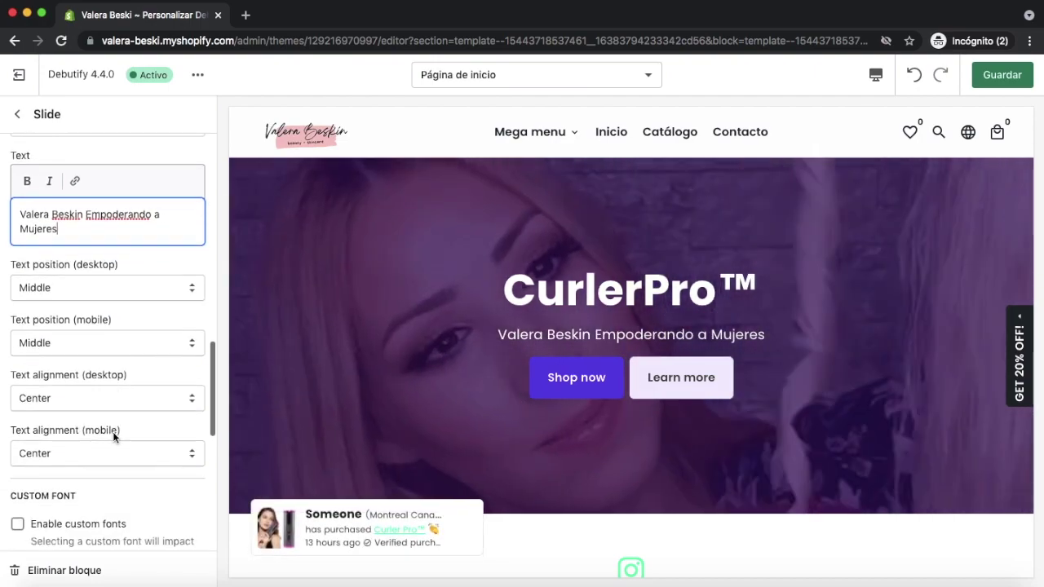
pyautogui.press('super+s')
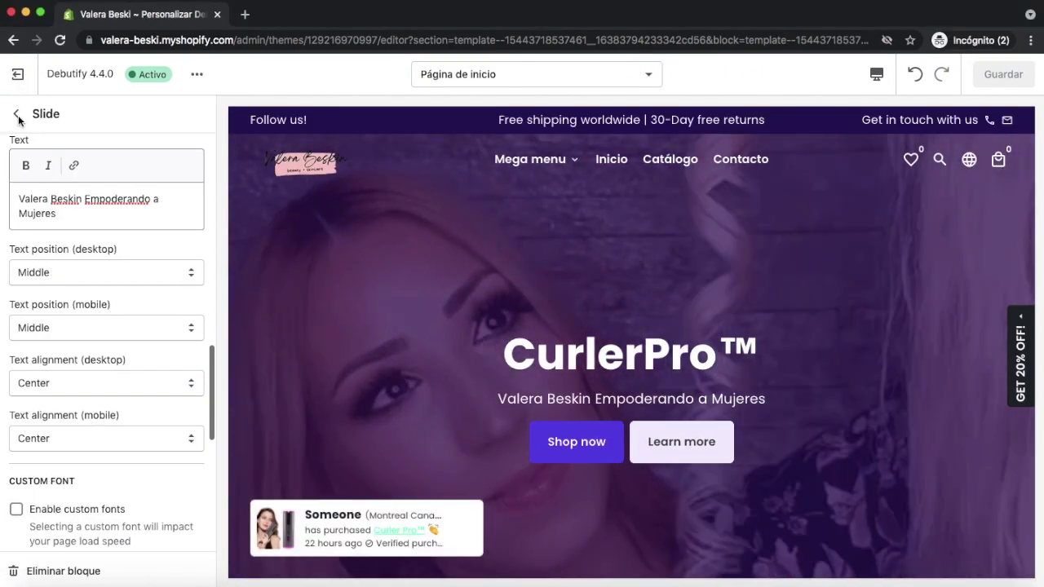
# - Add a Featured Product section to the homepage from the extra section types
pyautogui.click(16, 114)
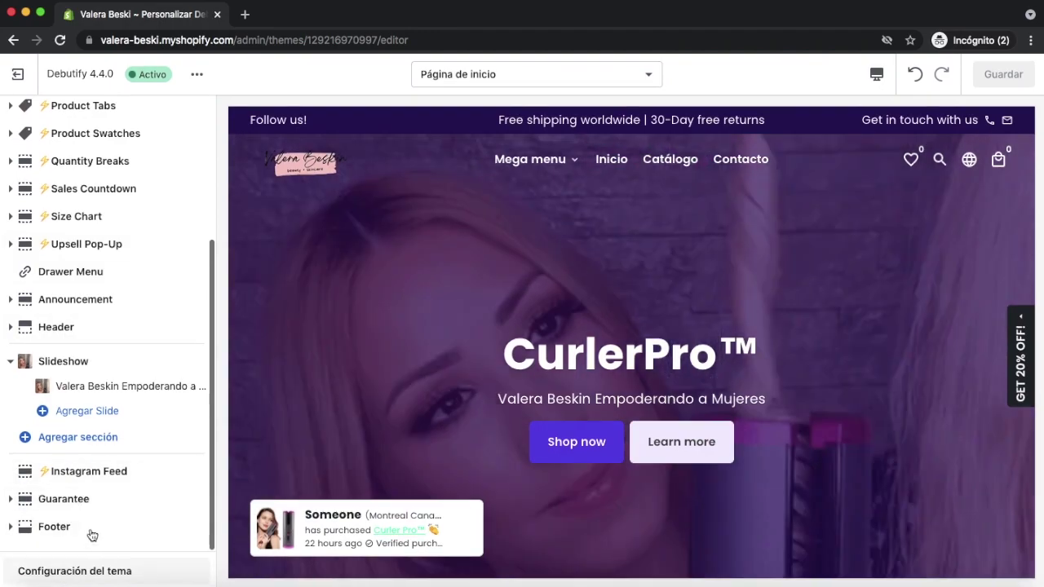
pyautogui.click(95, 441)
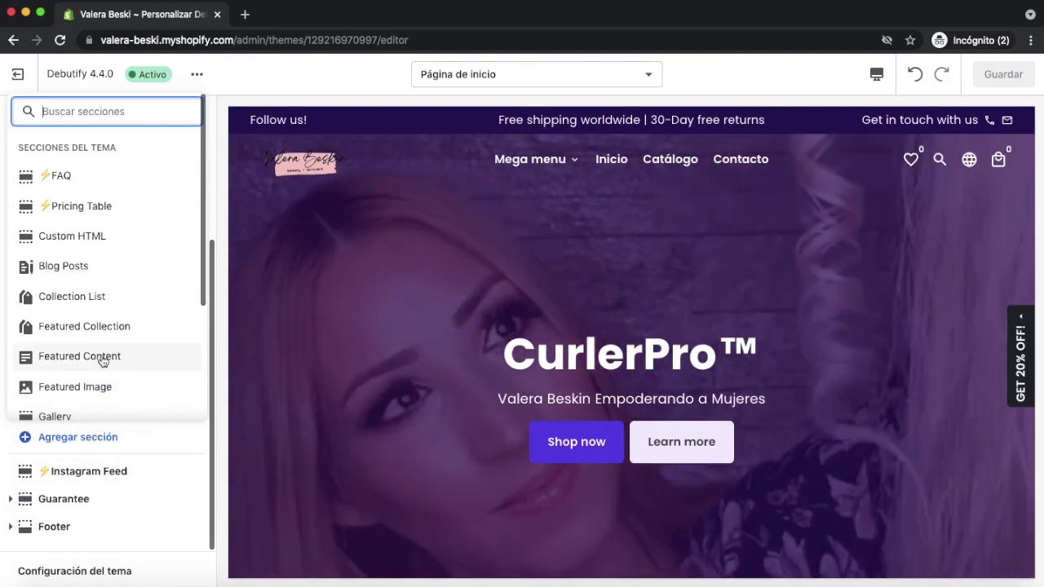
pyautogui.scroll(-2, 105, 343)
pyautogui.click(72, 395)
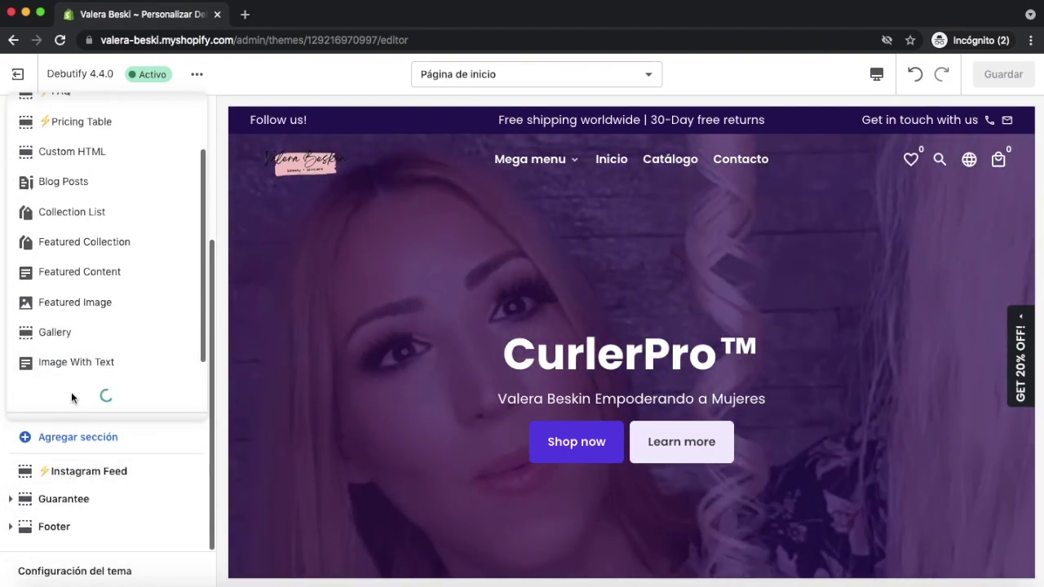
pyautogui.scroll(-5, 118, 301)
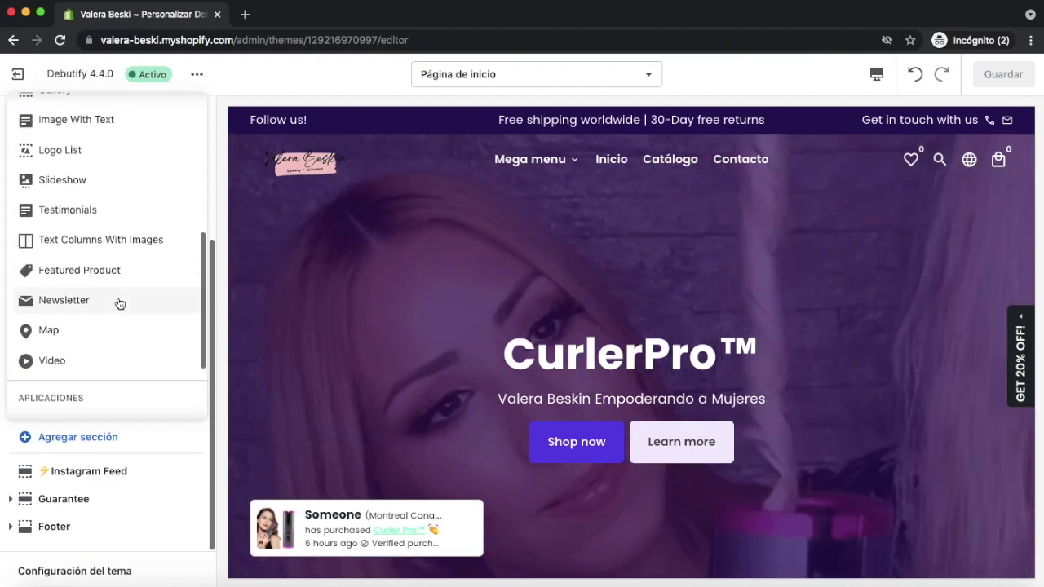
pyautogui.scroll(3, 118, 301)
pyautogui.click(101, 366)
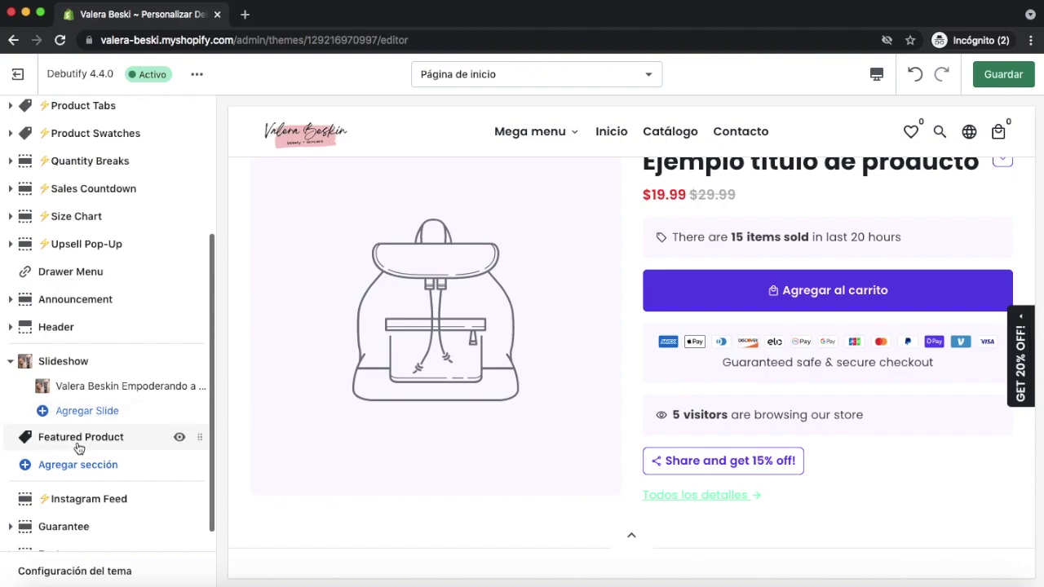
# - Choose Curler Pro™ as the section's featured product
pyautogui.click(79, 444)
pyautogui.click(110, 240)
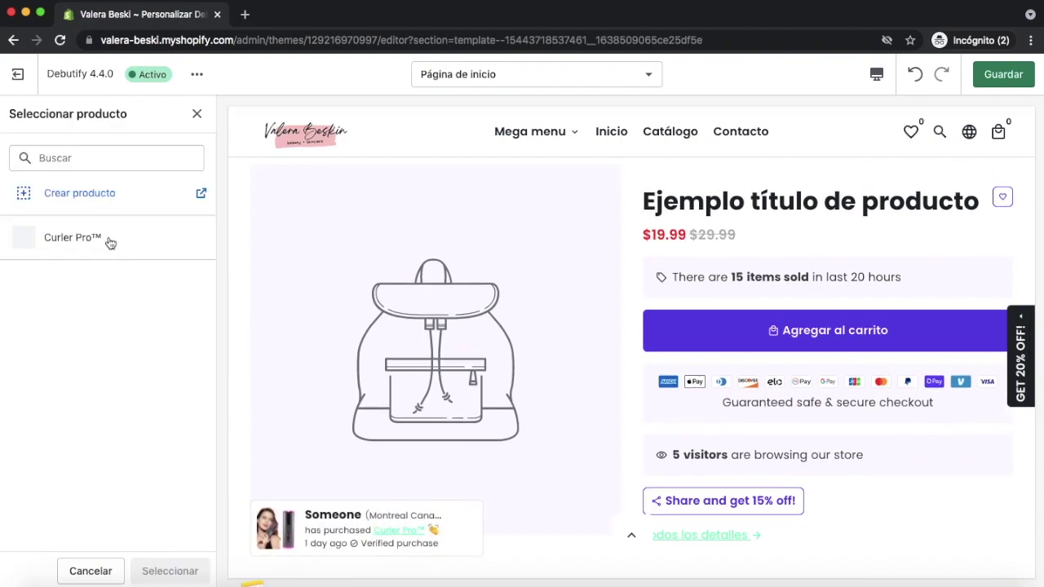
pyautogui.click(110, 240)
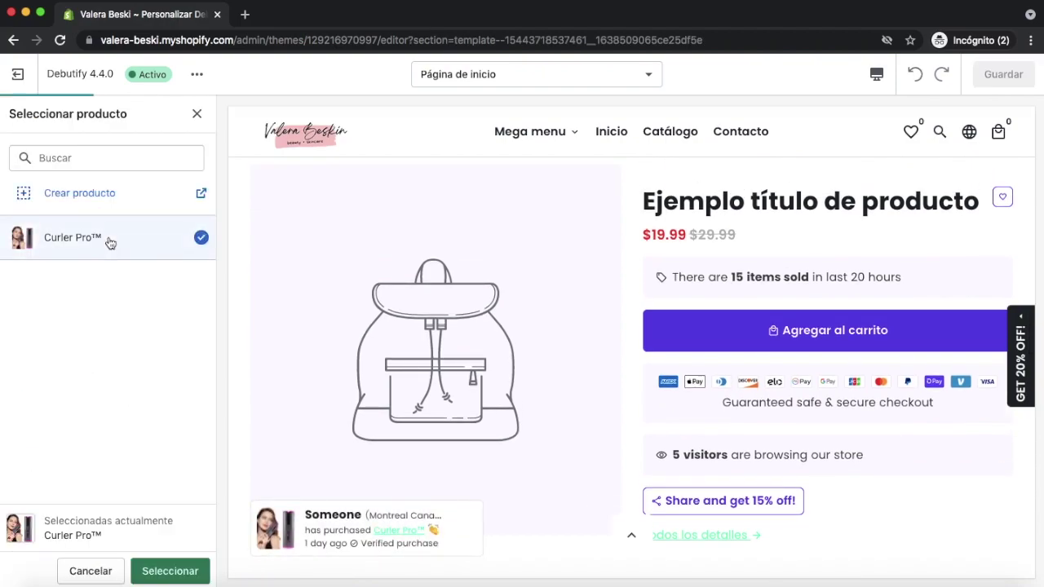
pyautogui.click(163, 571)
# - Set the Curler Pro™ description Position to Under add-to-cart button
pyautogui.scroll(-6, 77, 348)
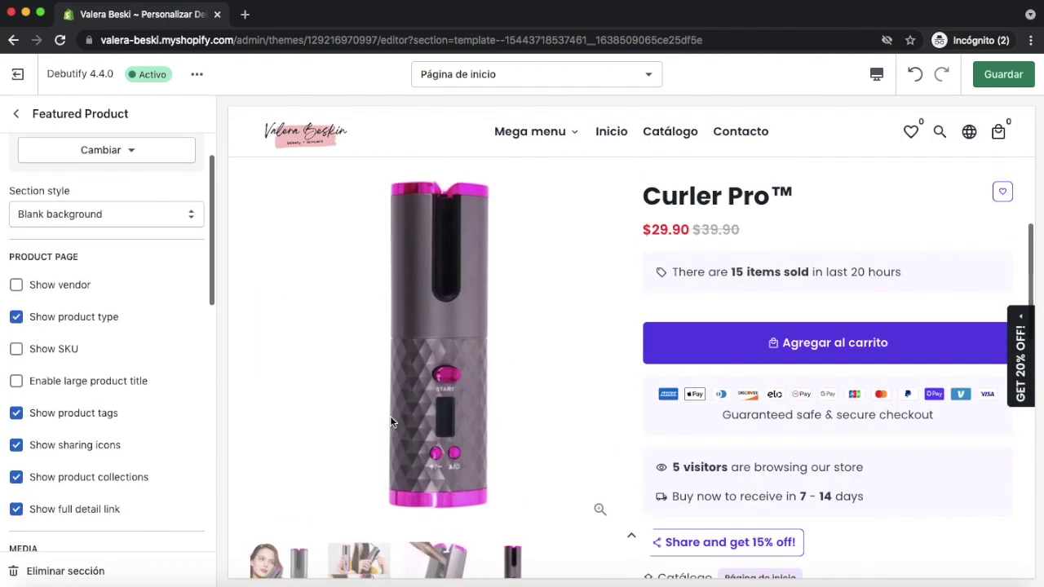
pyautogui.scroll(-3, 119, 358)
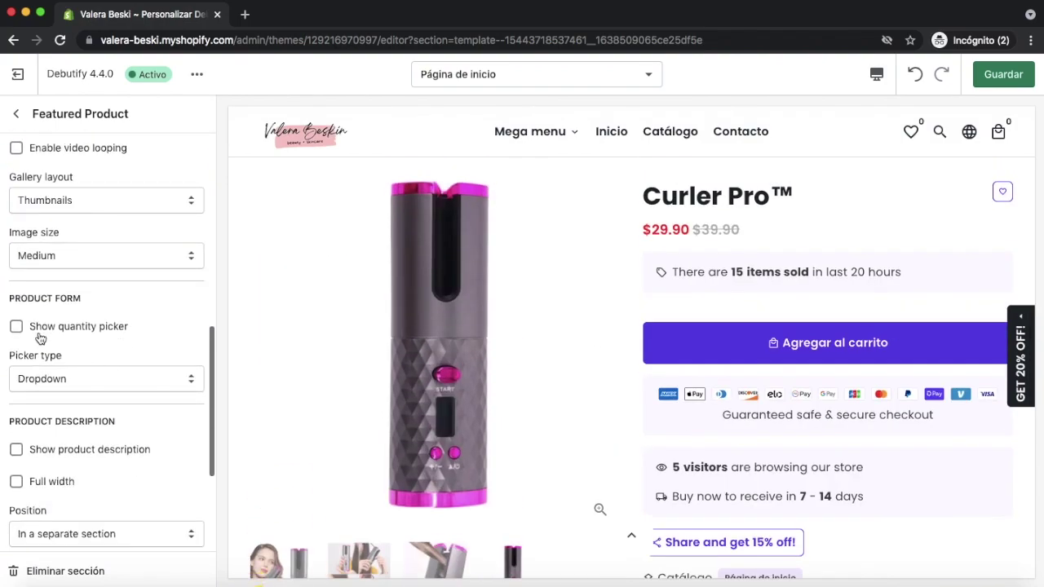
pyautogui.scroll(-2, 37, 341)
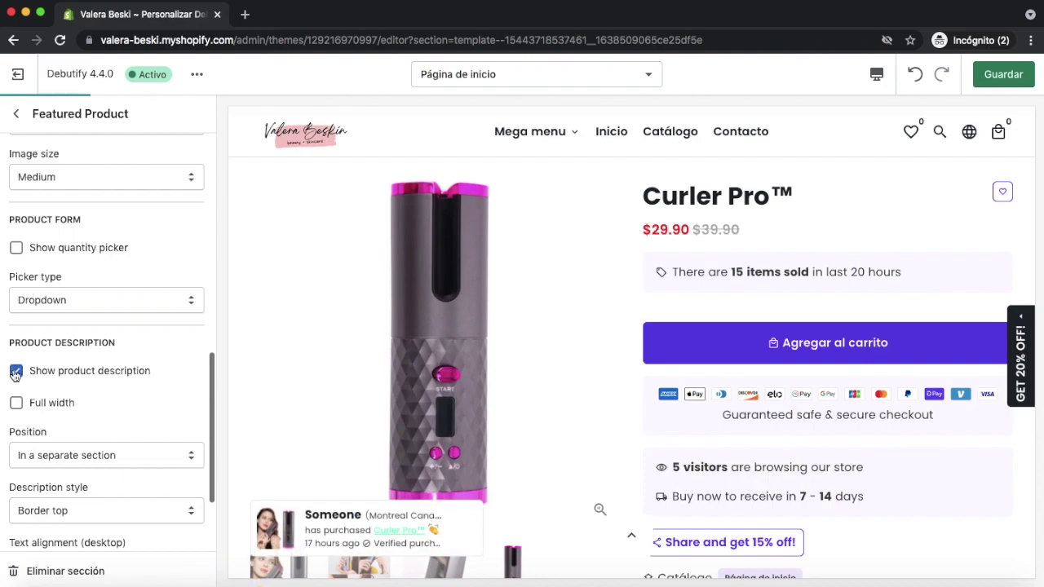
pyautogui.scroll(-5, 386, 357)
pyautogui.scroll(5, 387, 361)
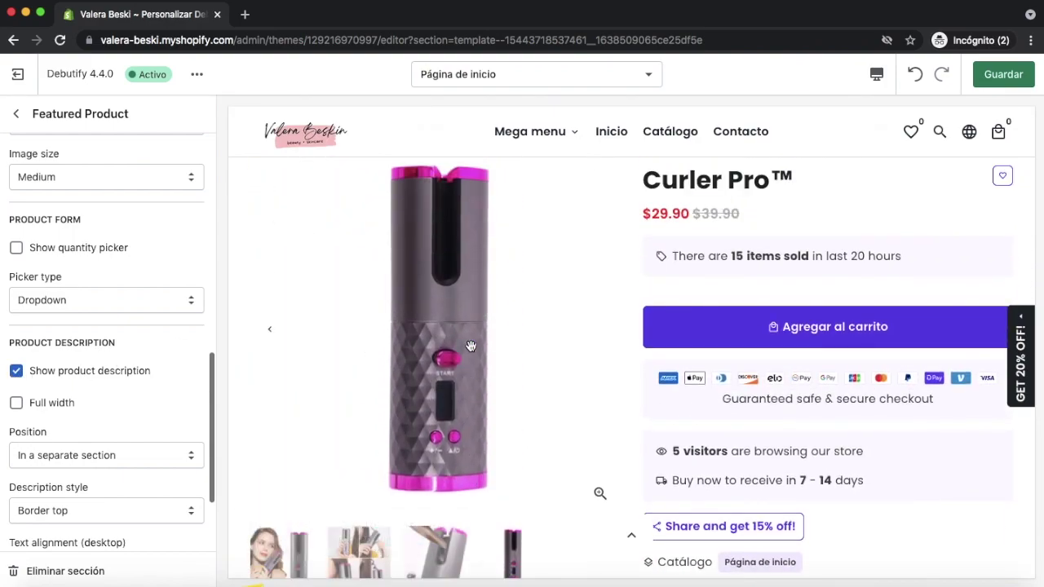
pyautogui.scroll(-2, 471, 346)
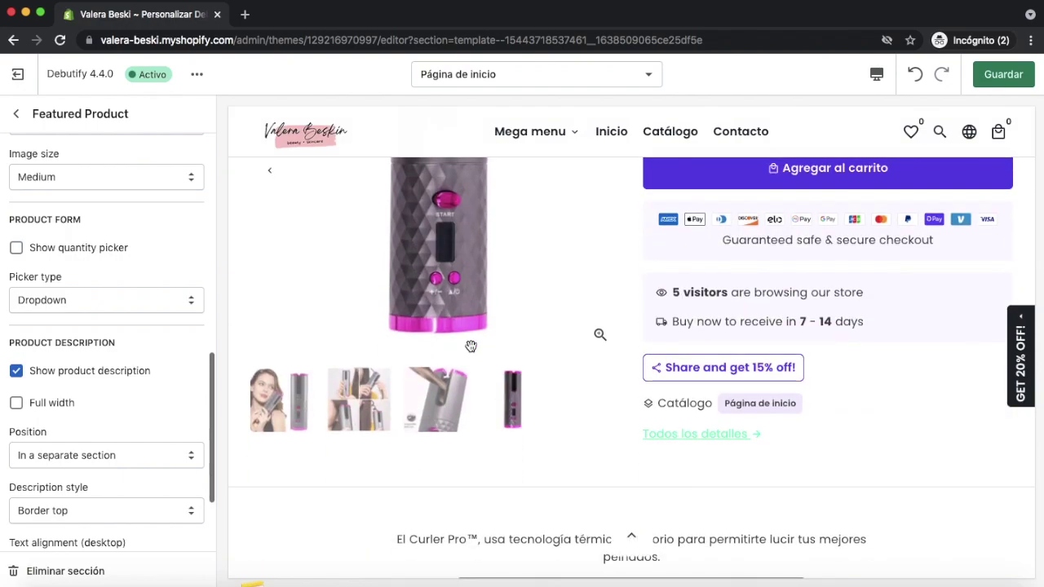
pyautogui.click(62, 459)
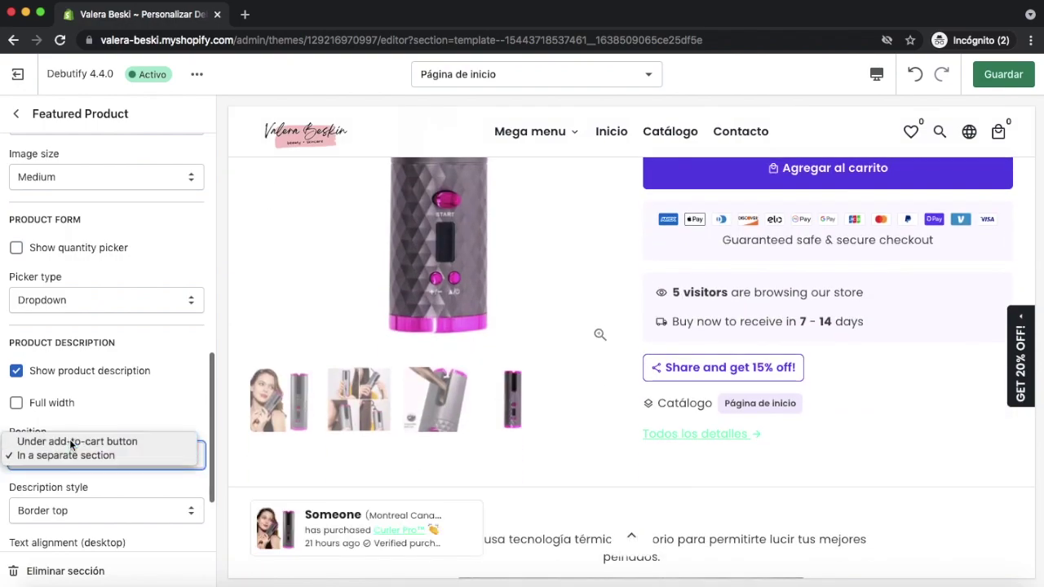
pyautogui.click(70, 439)
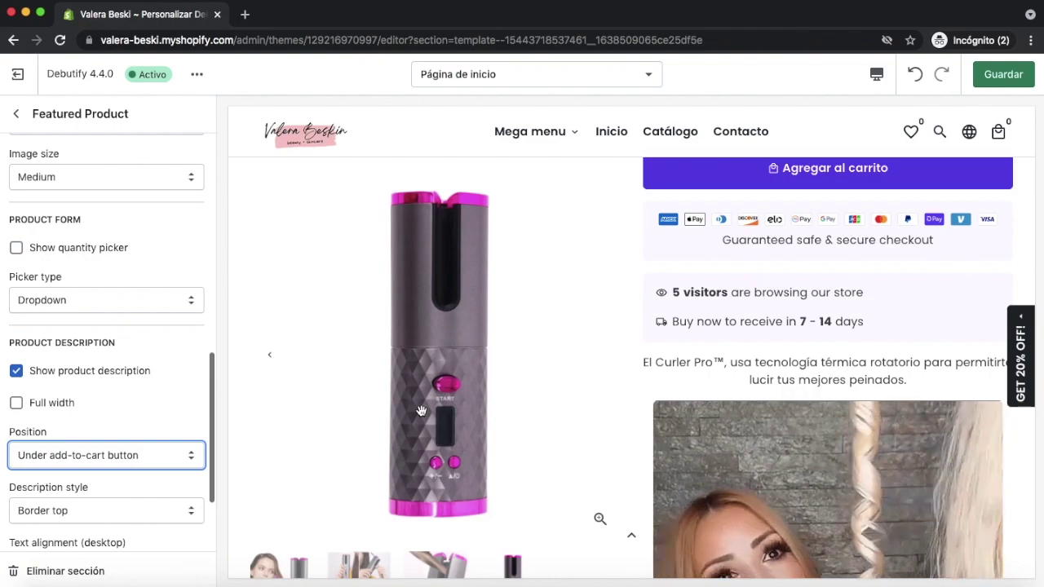
# - Set the description's desktop text alignment to Left, keeping mobile centred
pyautogui.scroll(-6, 744, 363)
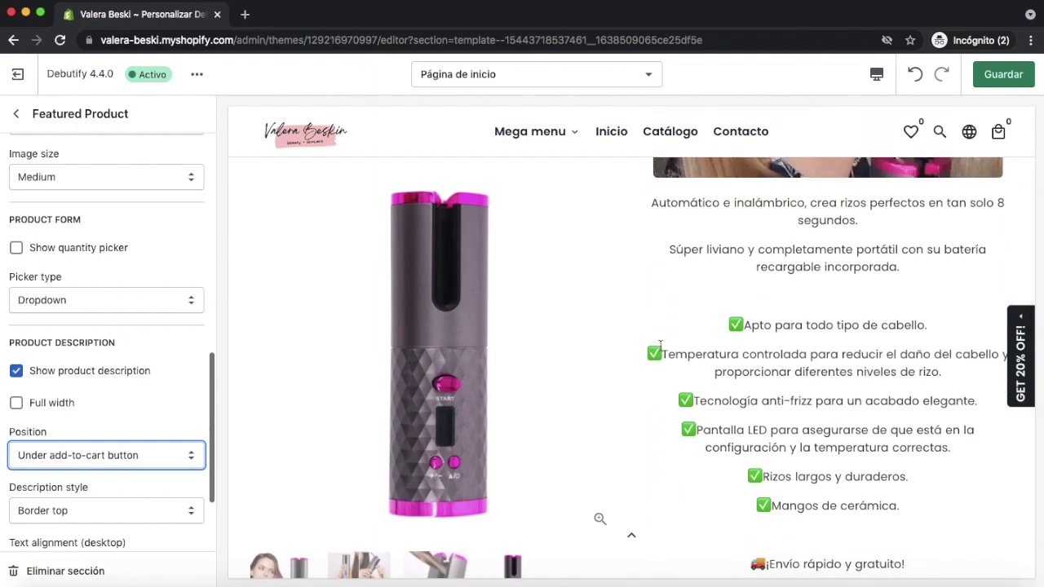
pyautogui.scroll(-2, 106, 457)
pyautogui.click(69, 500)
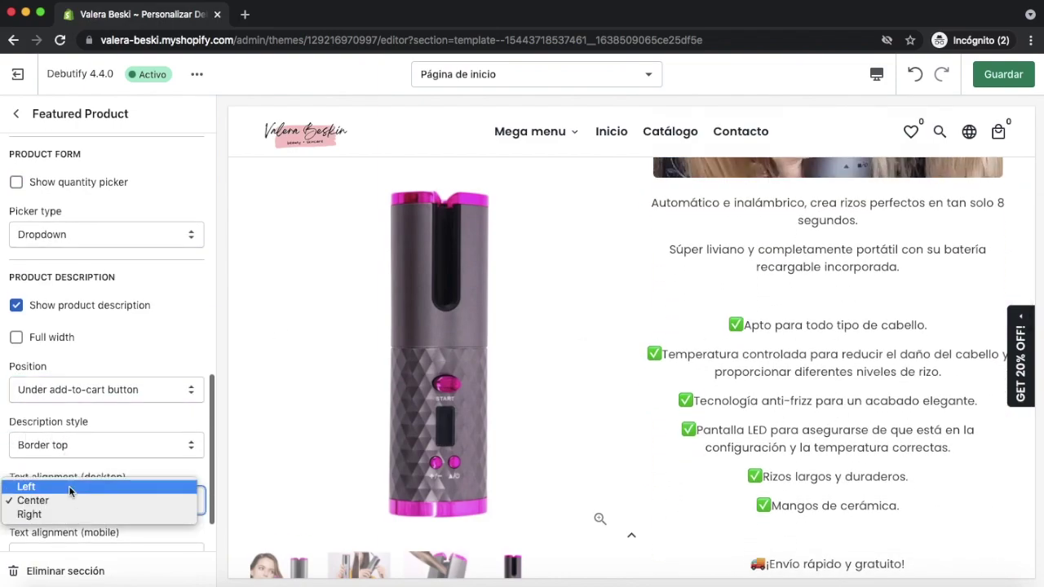
pyautogui.click(69, 488)
pyautogui.scroll(-1, 85, 453)
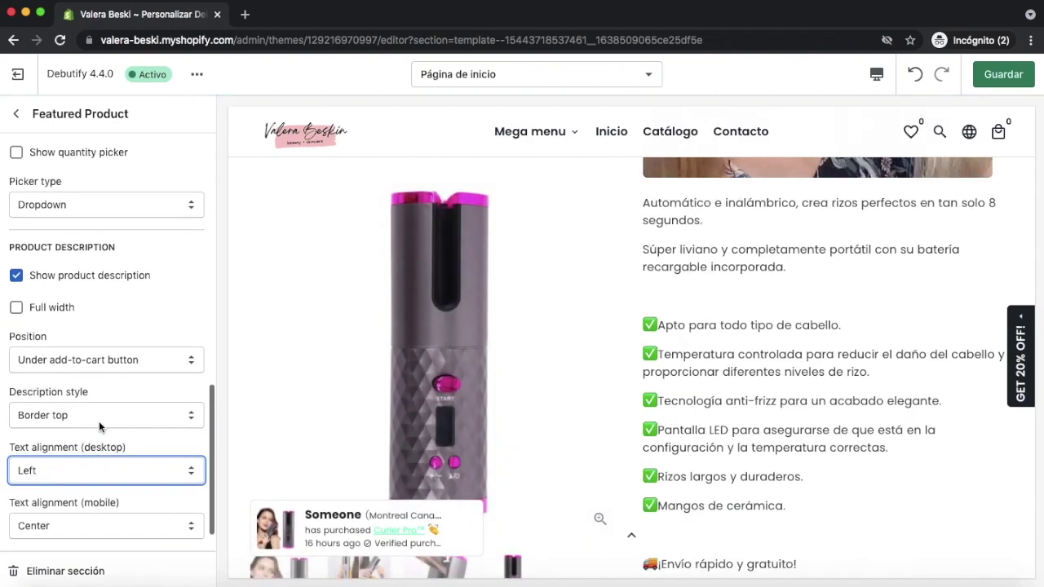
pyautogui.scroll(-1, 98, 421)
pyautogui.scroll(10, 638, 360)
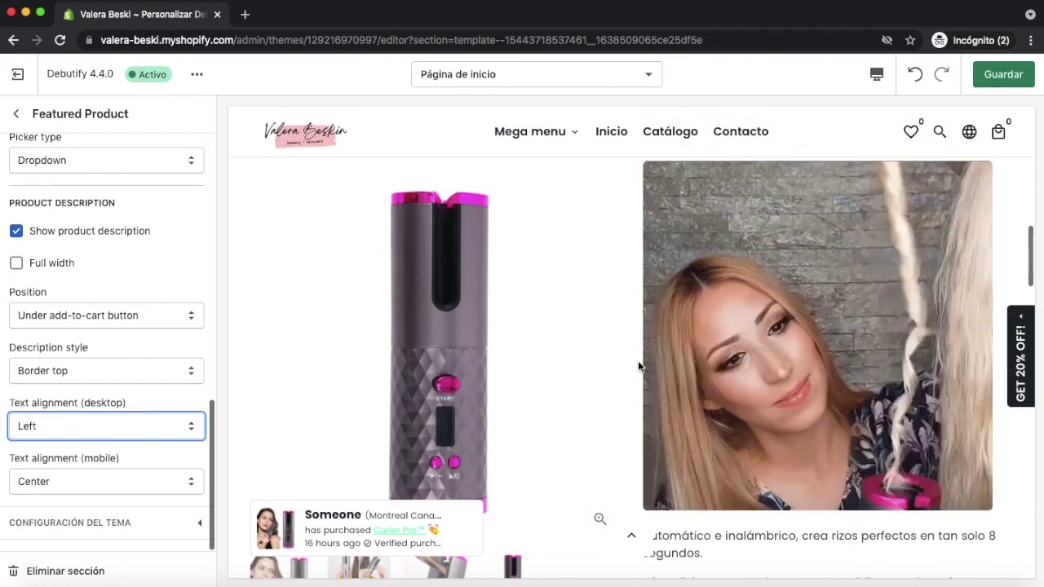
pyautogui.scroll(-5, 640, 366)
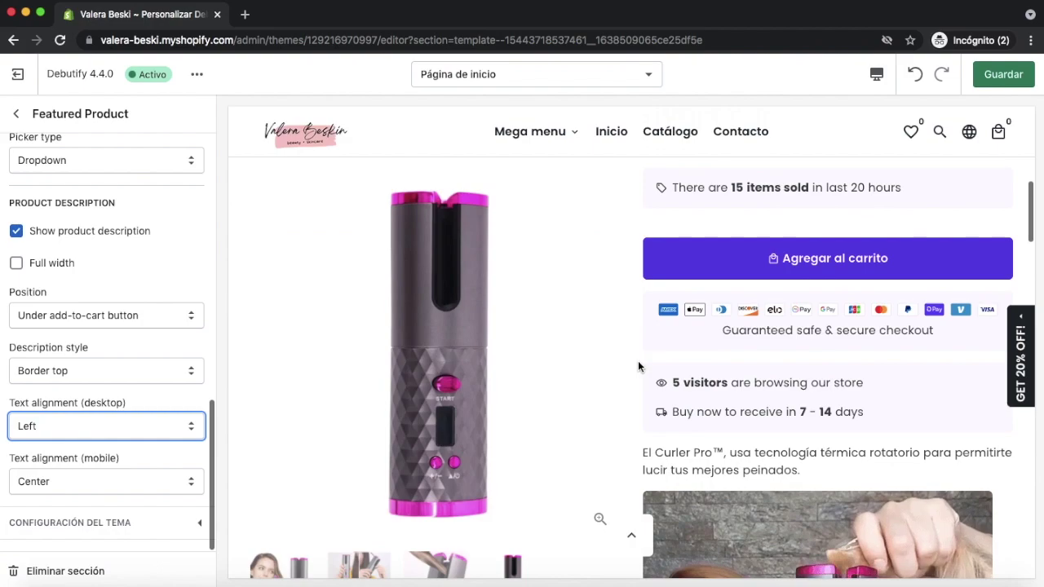
pyautogui.scroll(-1, 640, 367)
pyautogui.scroll(3, 638, 360)
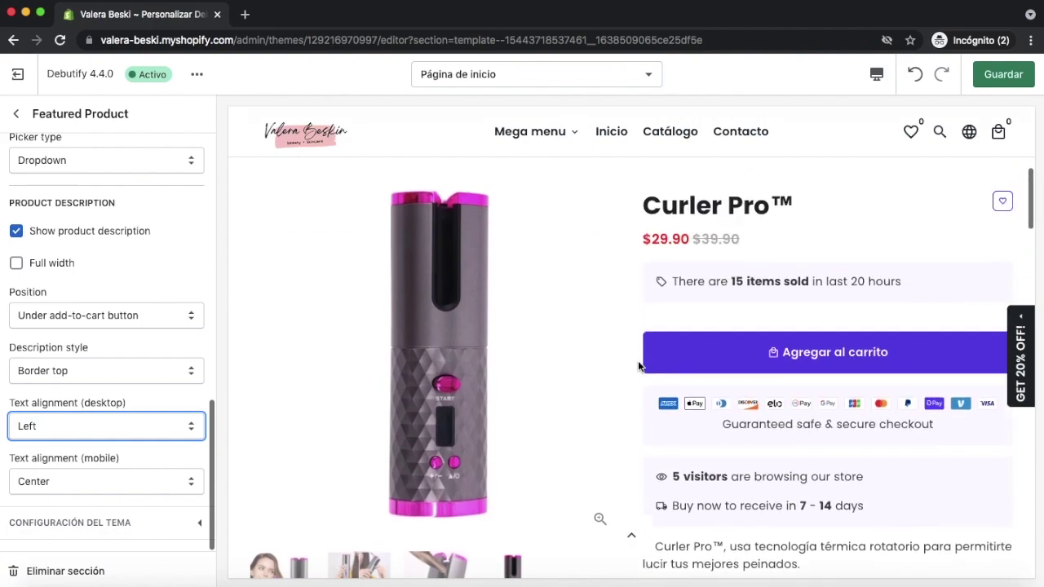
pyautogui.scroll(-10, 638, 360)
pyautogui.click(390, 291)
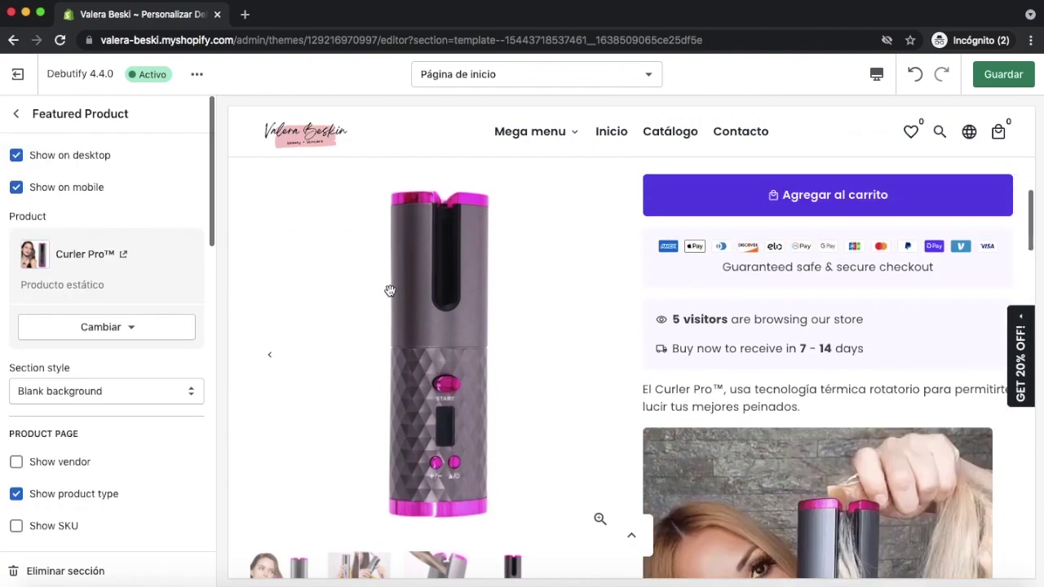
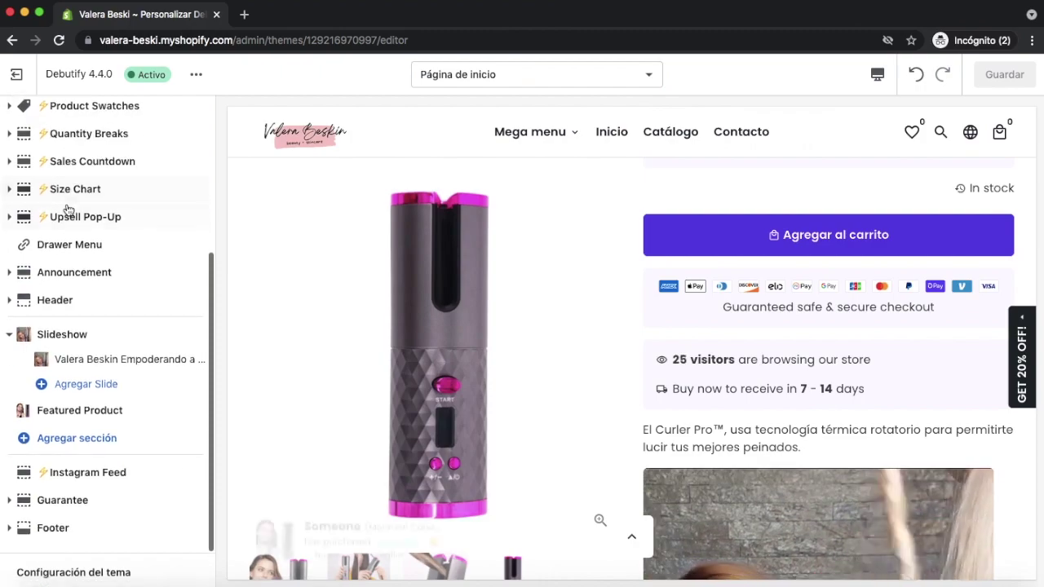
# - In the theme colour settings, change the page Buttons colour from 5600E3 to pink FFC4C4
pyautogui.scroll(2, 62, 402)
pyautogui.scroll(-2, 63, 401)
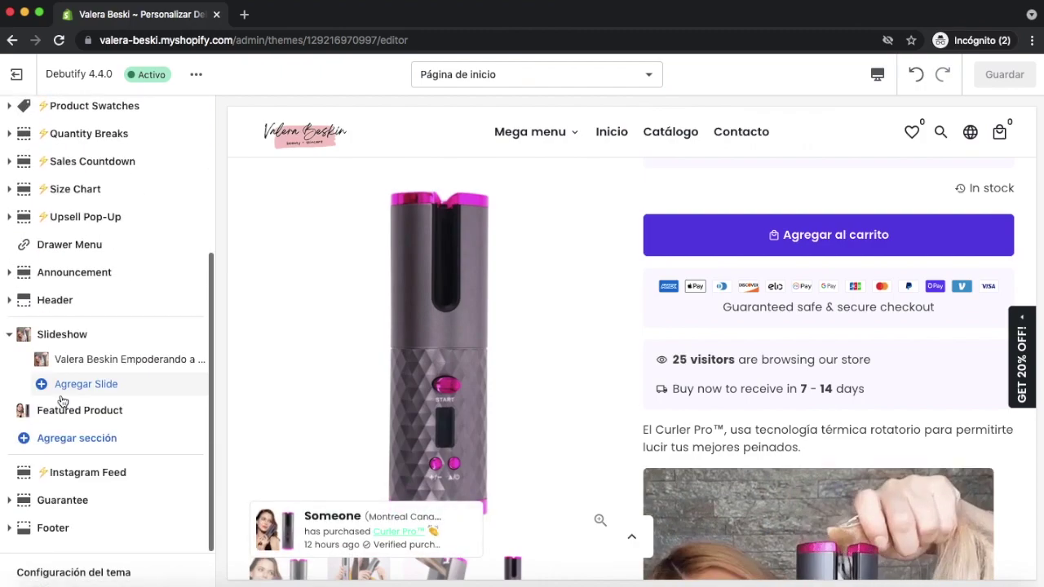
pyautogui.click(74, 572)
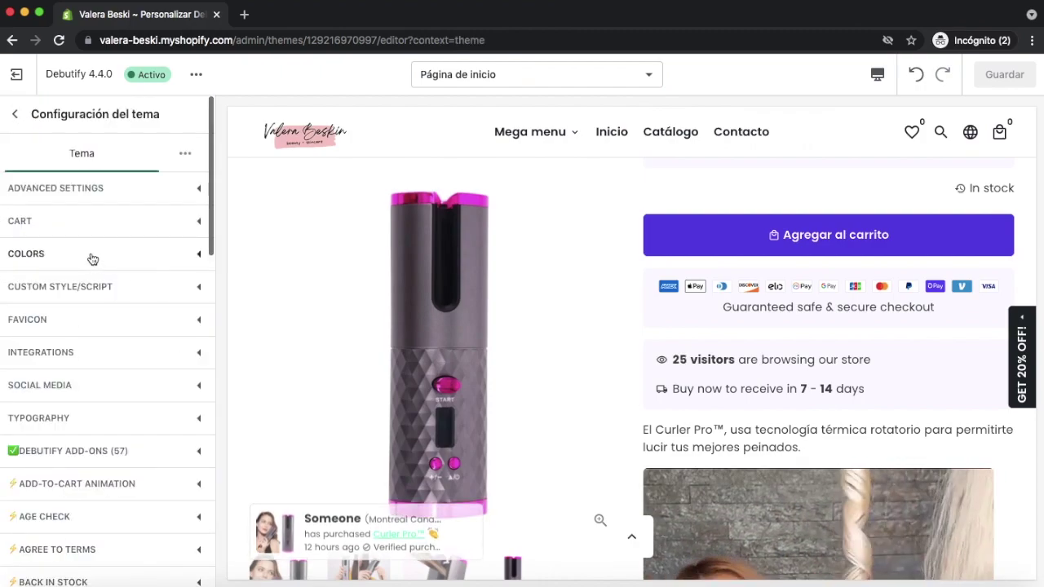
pyautogui.click(92, 256)
pyautogui.scroll(-3, 122, 259)
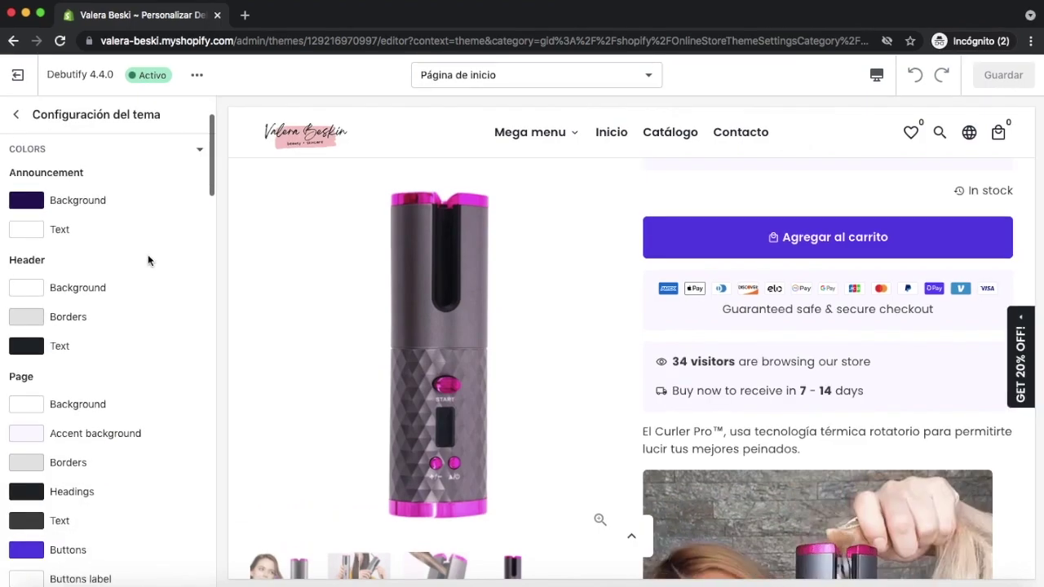
pyautogui.scroll(-6, 103, 254)
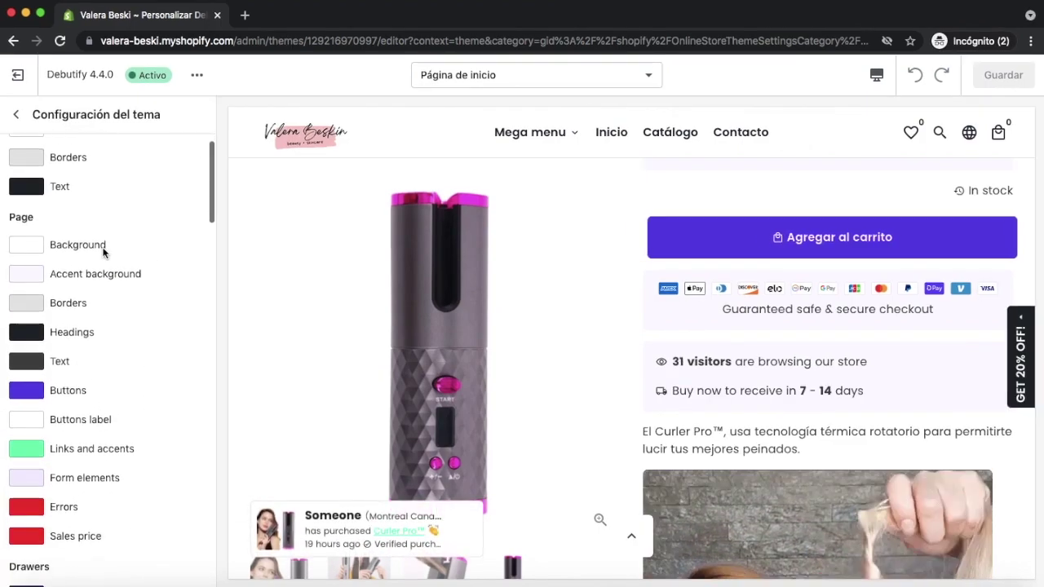
pyautogui.click(25, 324)
pyautogui.doubleClick(73, 214)
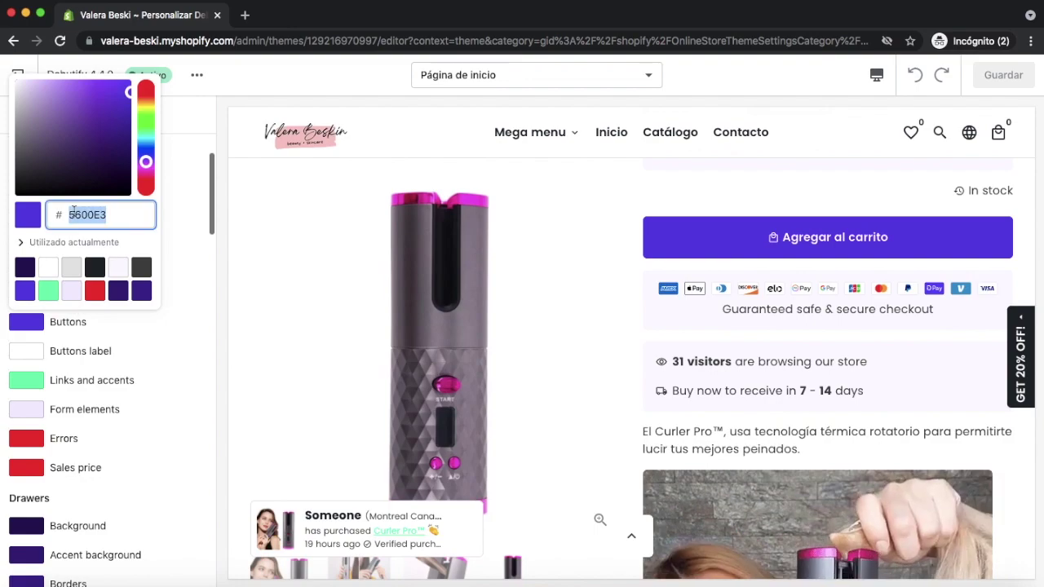
pyautogui.write('FFC4C4')
pyautogui.press('Return')
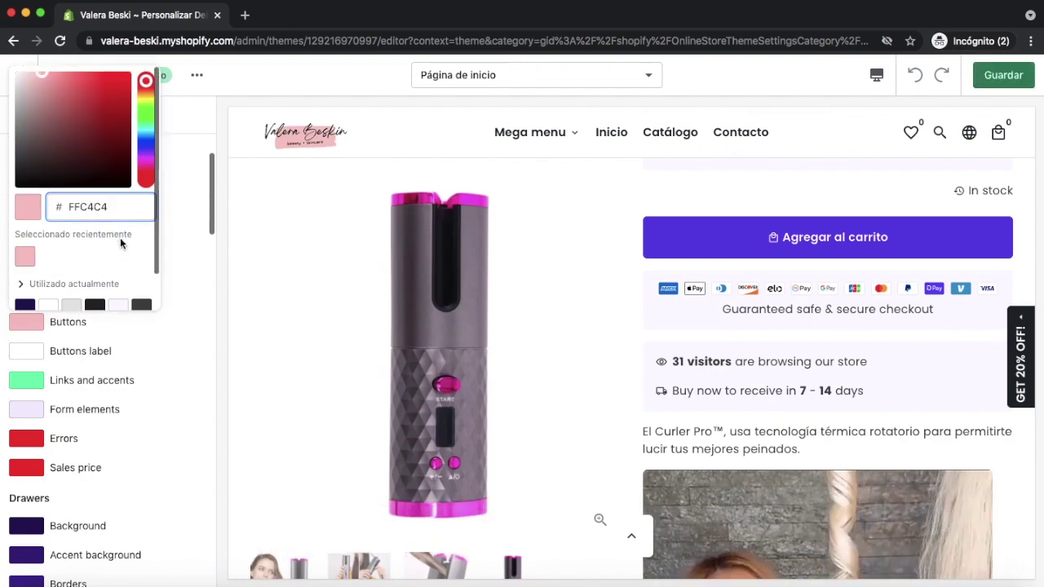
pyautogui.click(202, 298)
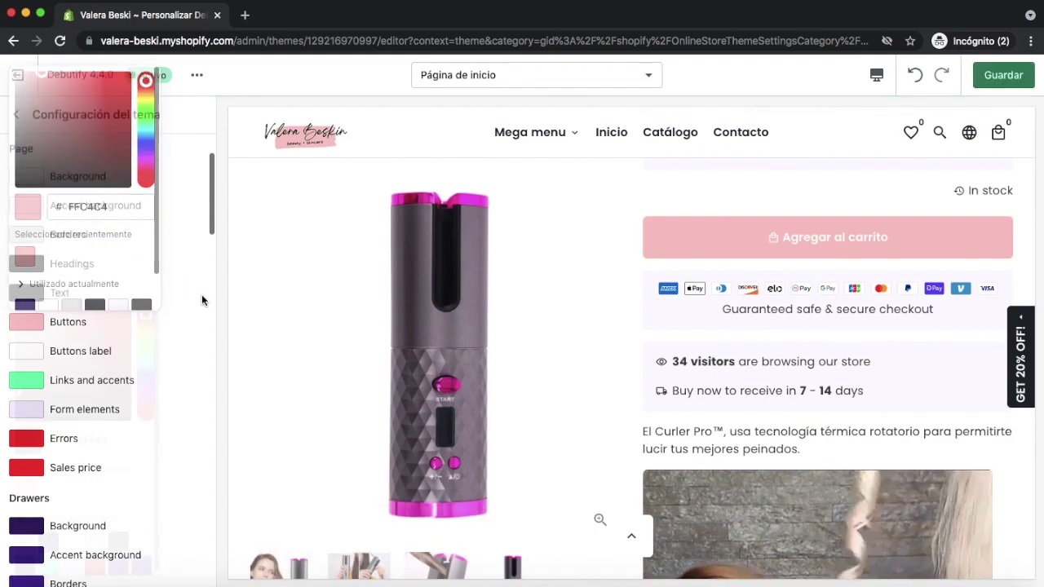
pyautogui.click(202, 298)
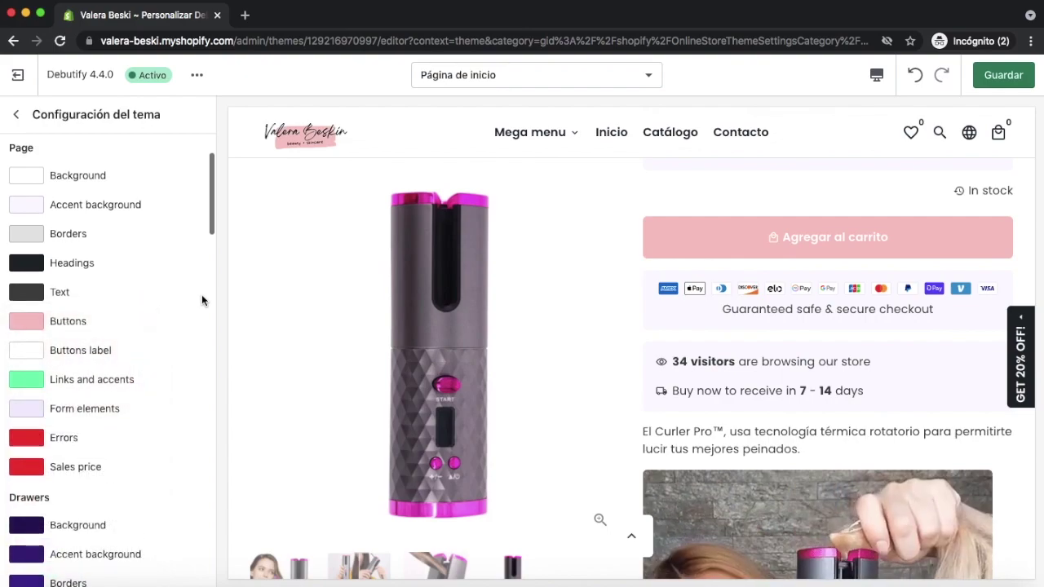
# - Set the page button label colour to dark 212529
pyautogui.scroll(-1, 201, 298)
pyautogui.click(26, 325)
pyautogui.click(119, 281)
pyautogui.click(175, 266)
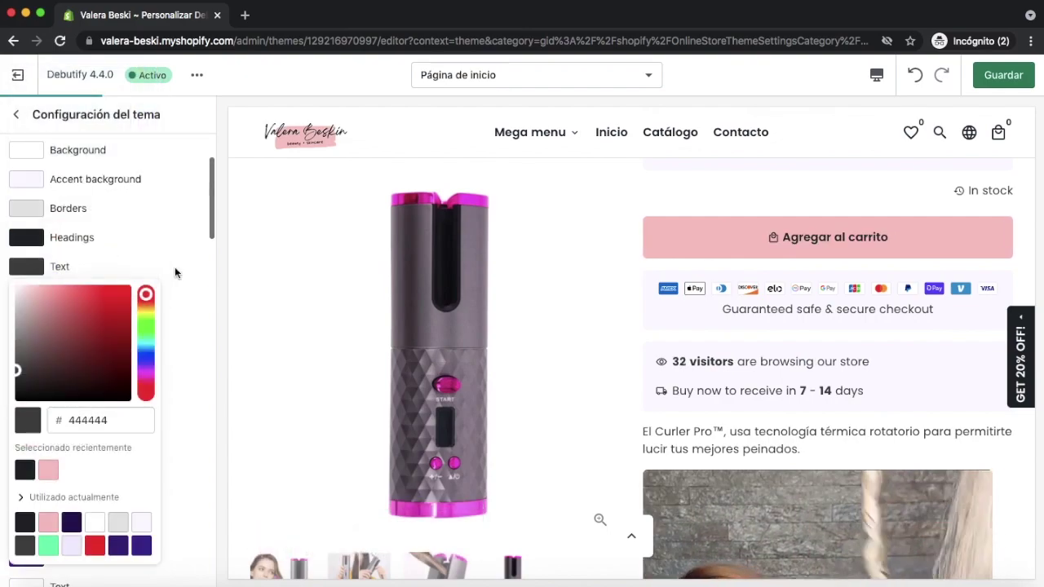
pyautogui.scroll(-1, 174, 267)
pyautogui.click(168, 307)
# - Make the drawer background white, accent background and borders pink, and text dark
pyautogui.scroll(-3, 185, 328)
pyautogui.scroll(-2, 185, 328)
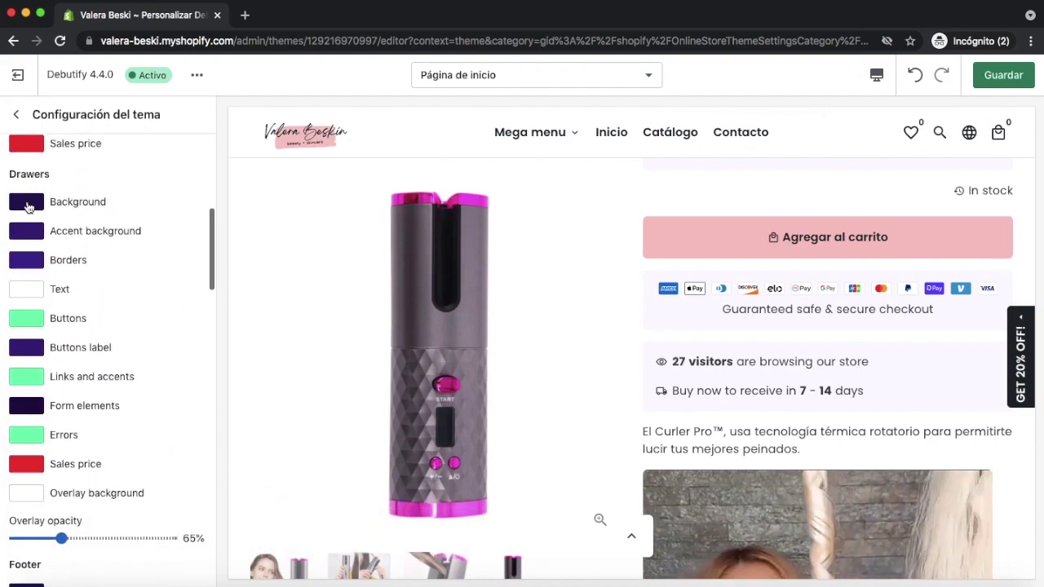
pyautogui.click(27, 207)
pyautogui.click(49, 401)
pyautogui.click(26, 231)
pyautogui.click(63, 459)
pyautogui.click(26, 231)
pyautogui.click(26, 259)
pyautogui.click(71, 464)
pyautogui.click(26, 259)
pyautogui.scroll(-1, 114, 326)
pyautogui.click(26, 207)
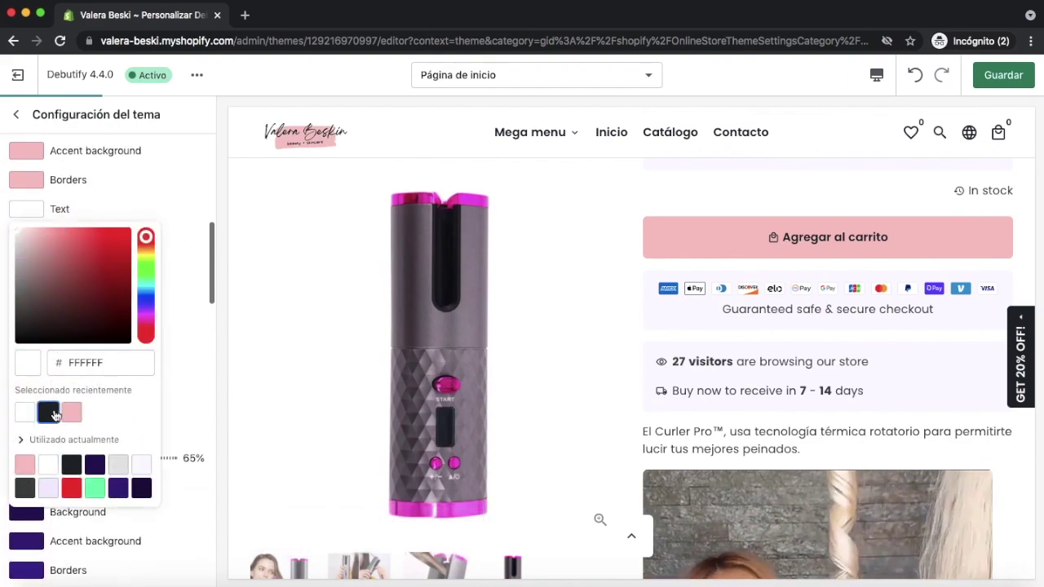
pyautogui.click(48, 411)
pyautogui.click(26, 208)
# - Make drawer buttons, button labels and form elements dark, and drawer links pink
pyautogui.click(26, 237)
pyautogui.click(49, 442)
pyautogui.click(26, 238)
pyautogui.scroll(-1, 114, 327)
pyautogui.click(26, 231)
pyautogui.click(52, 439)
pyautogui.click(26, 231)
pyautogui.scroll(-2, 49, 212)
pyautogui.click(26, 181)
pyautogui.click(42, 437)
pyautogui.click(26, 181)
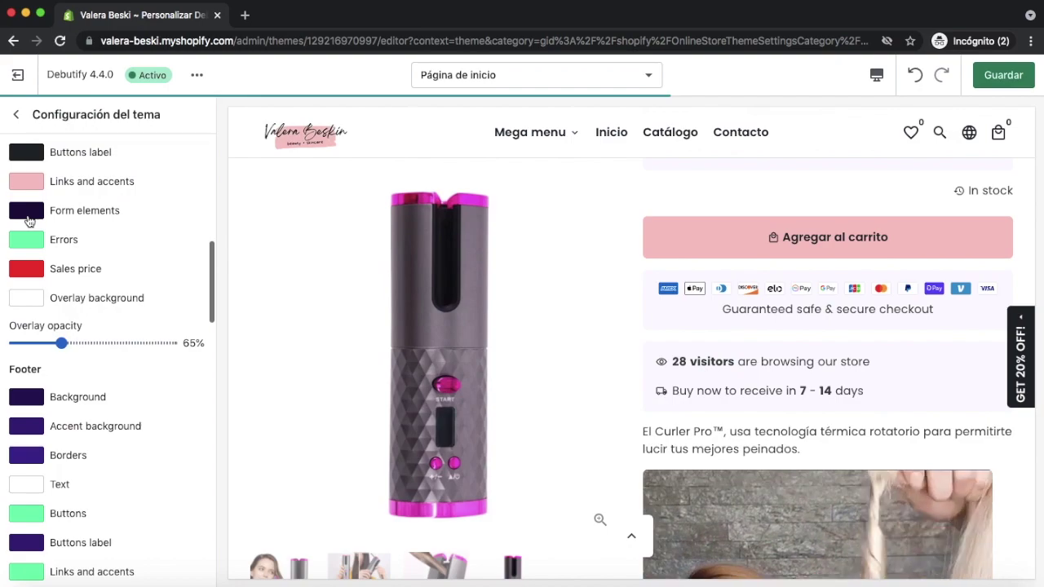
pyautogui.click(26, 210)
pyautogui.click(33, 462)
pyautogui.click(27, 211)
# - Set the footer background near-black, accent background white and borders pink
pyautogui.scroll(-2, 30, 249)
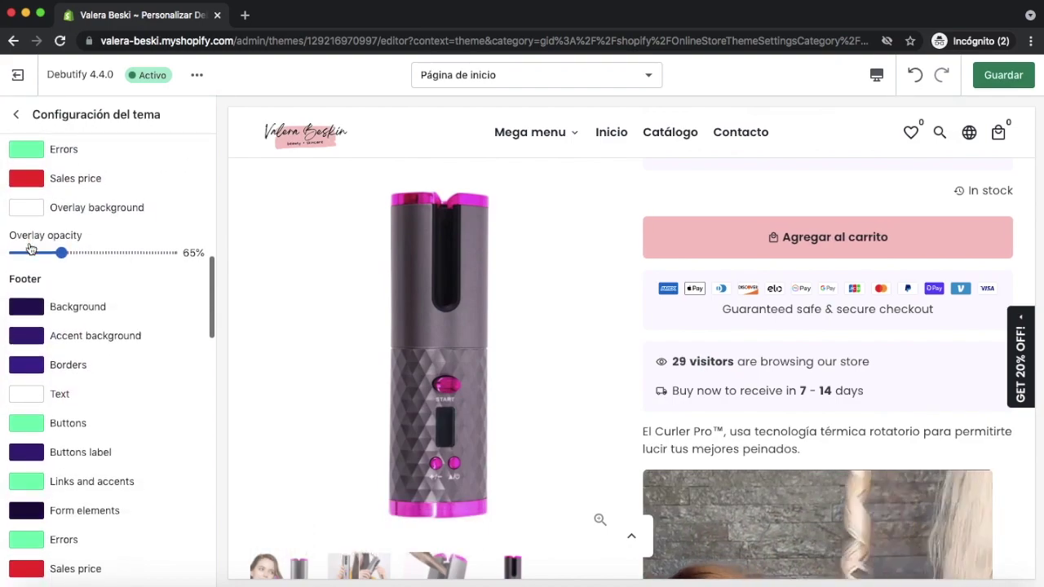
pyautogui.scroll(-2, 30, 248)
pyautogui.click(26, 213)
pyautogui.click(47, 466)
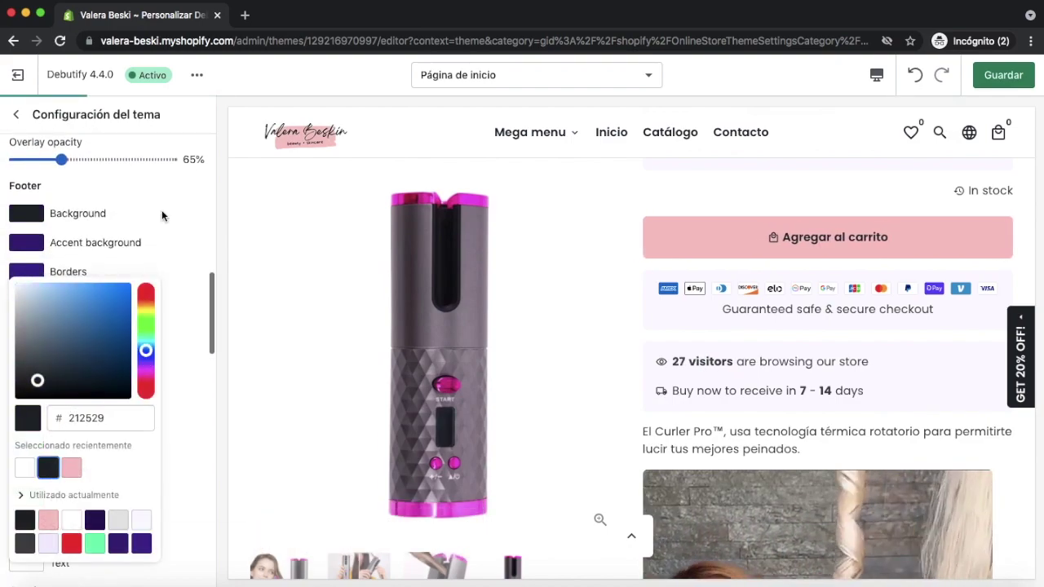
pyautogui.click(62, 161)
pyautogui.moveTo(62, 161); pyautogui.dragTo(46, 159)
pyautogui.scroll(-1, 98, 196)
pyautogui.click(139, 221)
pyautogui.click(23, 422)
pyautogui.click(132, 225)
pyautogui.click(26, 251)
pyautogui.click(72, 455)
pyautogui.click(182, 235)
# - Make footer buttons pink FFC4C4, with dark button labels and dark links
pyautogui.click(27, 309)
pyautogui.click(72, 490)
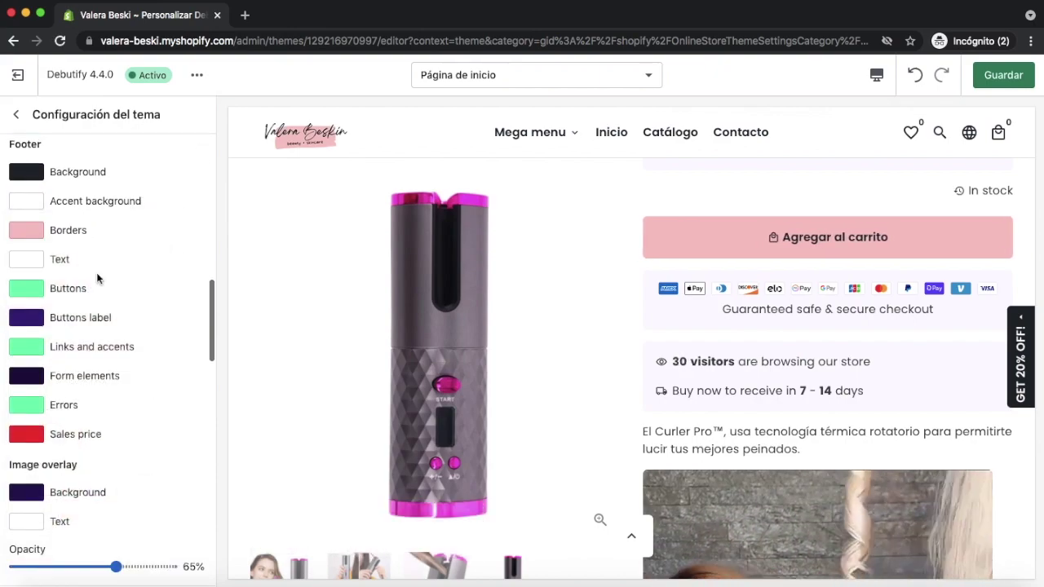
pyautogui.scroll(-1, 208, 199)
pyautogui.click(208, 202)
pyautogui.click(26, 266)
pyautogui.click(51, 463)
pyautogui.click(169, 196)
pyautogui.scroll(-1, 169, 195)
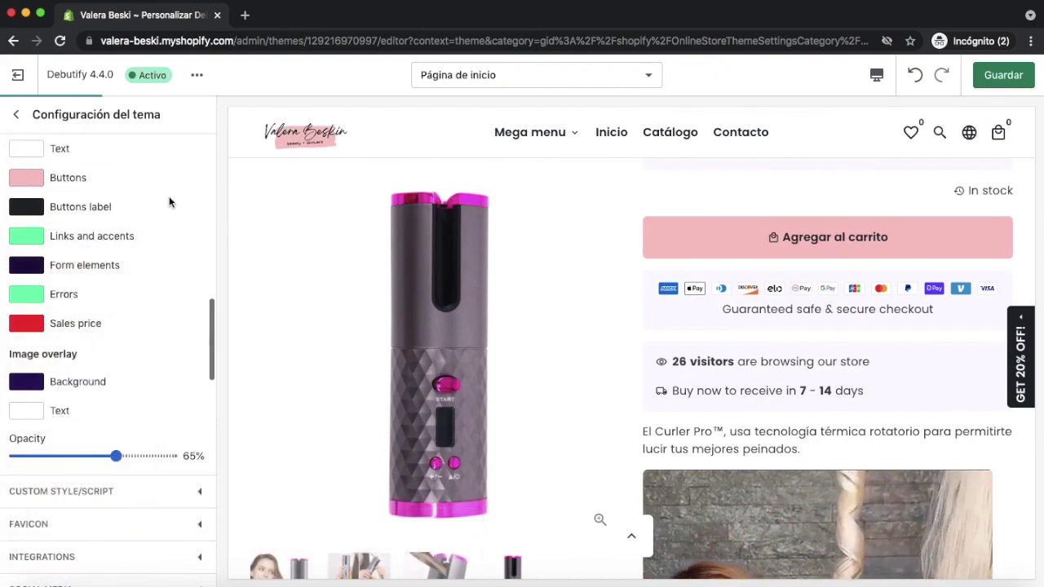
pyautogui.click(26, 236)
pyautogui.click(50, 444)
pyautogui.click(58, 266)
# - Set footer form elements to grey 444444 and errors pink, and darken the image overlay
pyautogui.click(26, 265)
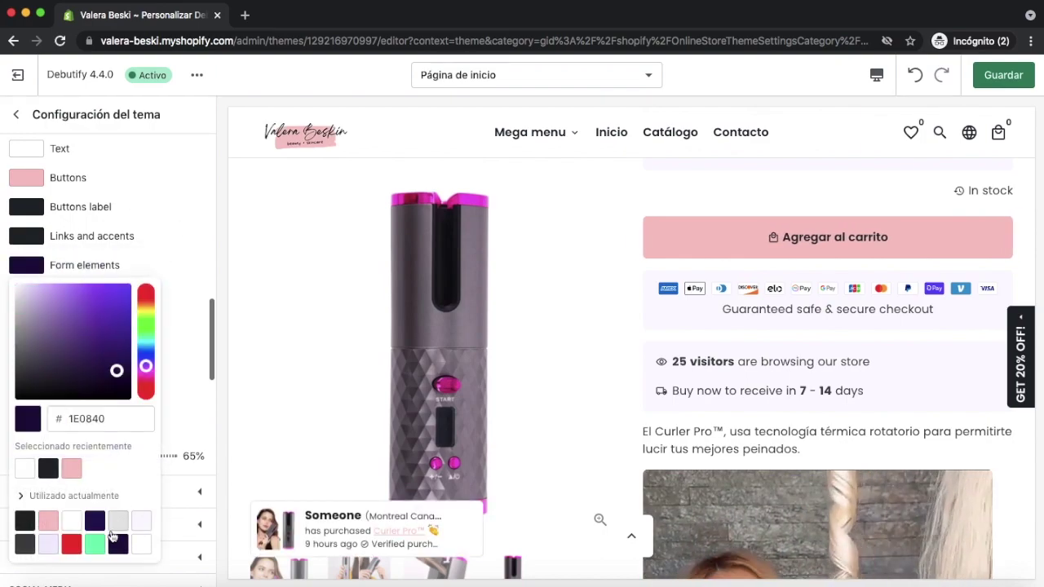
pyautogui.click(24, 543)
pyautogui.click(182, 204)
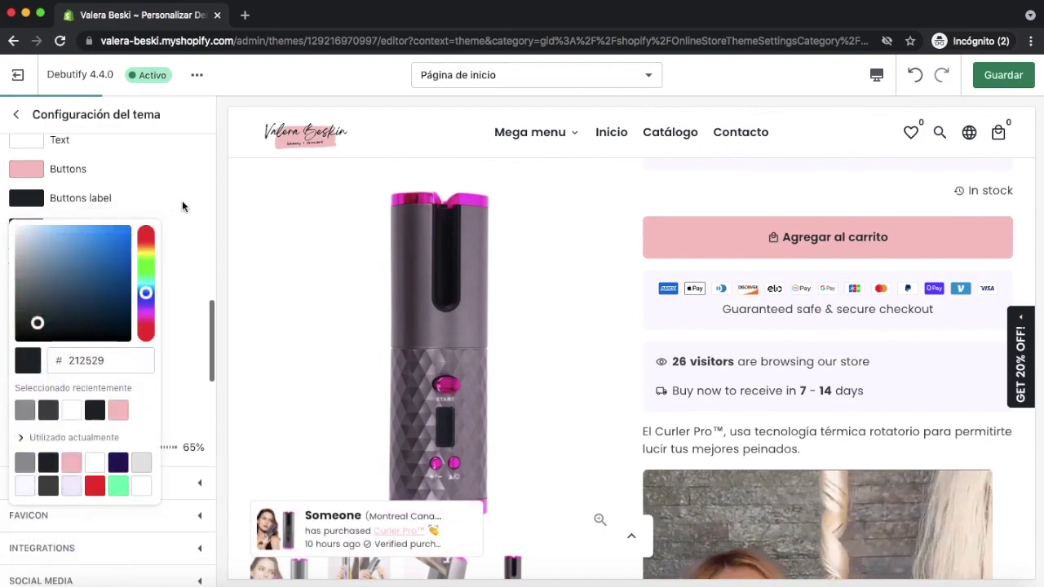
pyautogui.click(182, 204)
pyautogui.scroll(-1, 182, 205)
pyautogui.click(26, 250)
pyautogui.click(94, 450)
pyautogui.click(187, 250)
pyautogui.scroll(-2, 187, 250)
pyautogui.click(26, 219)
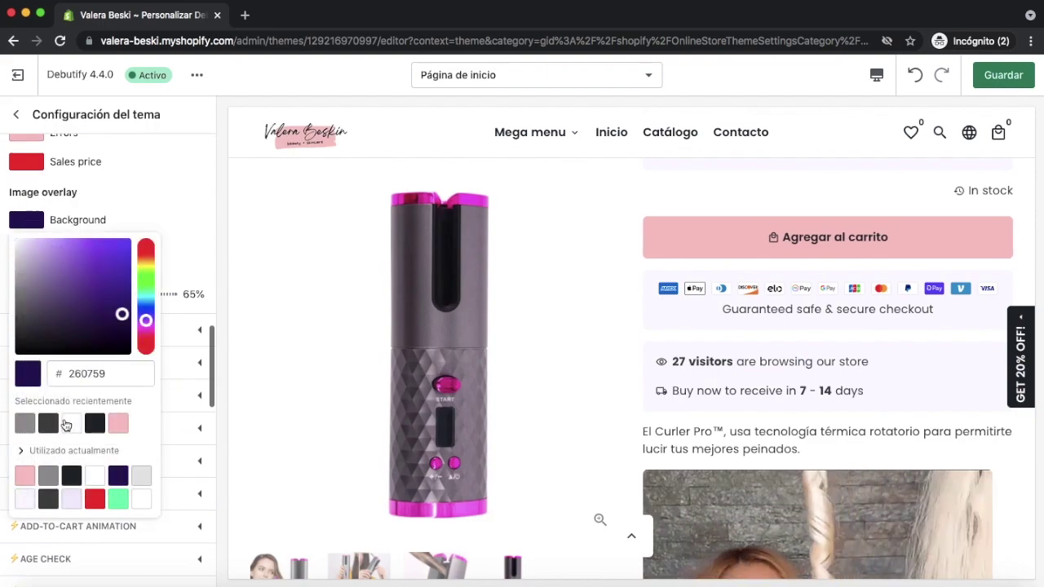
pyautogui.click(38, 334)
pyautogui.click(103, 261)
# - Lower image overlay opacity to 60% and try a pink announcement bar with dark text
pyautogui.moveTo(116, 294); pyautogui.dragTo(108, 295)
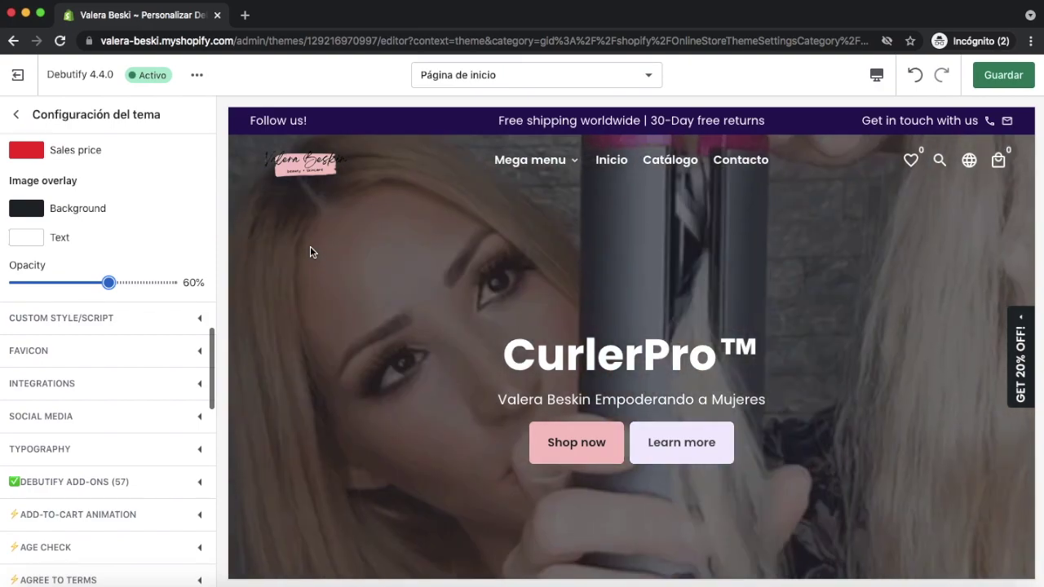
pyautogui.scroll(15, 175, 288)
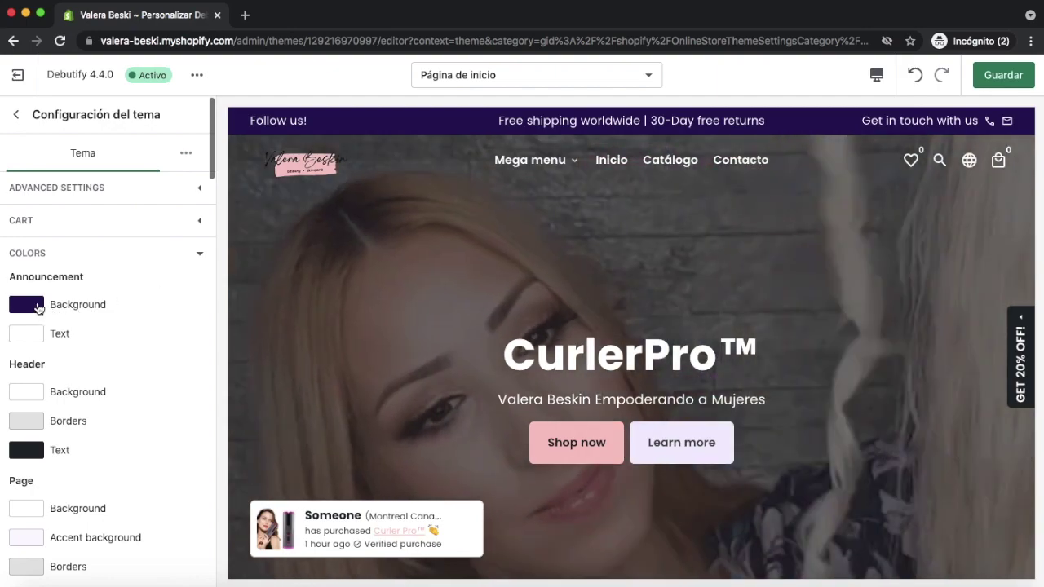
pyautogui.click(26, 304)
pyautogui.click(119, 508)
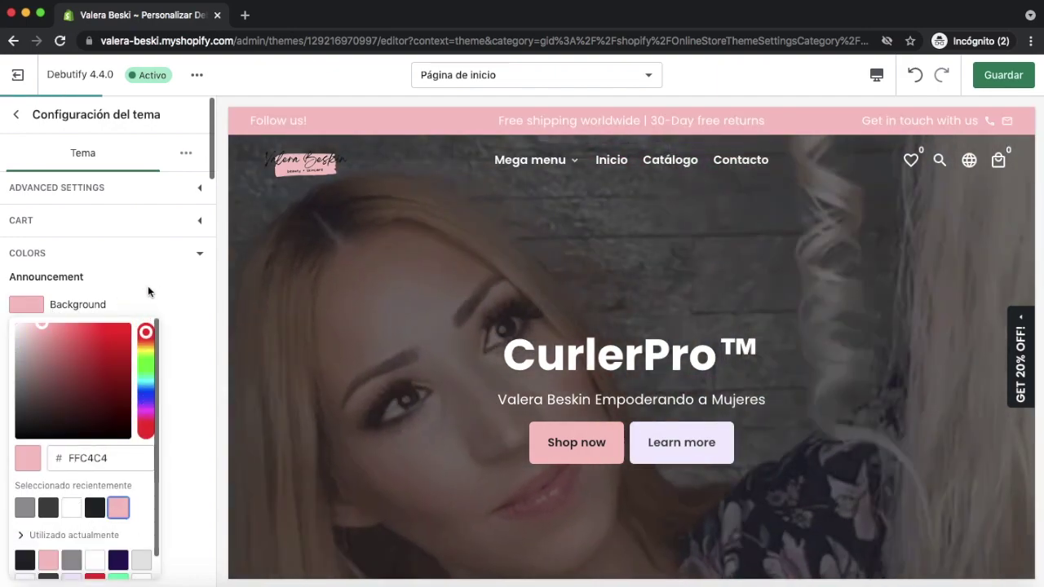
pyautogui.click(146, 286)
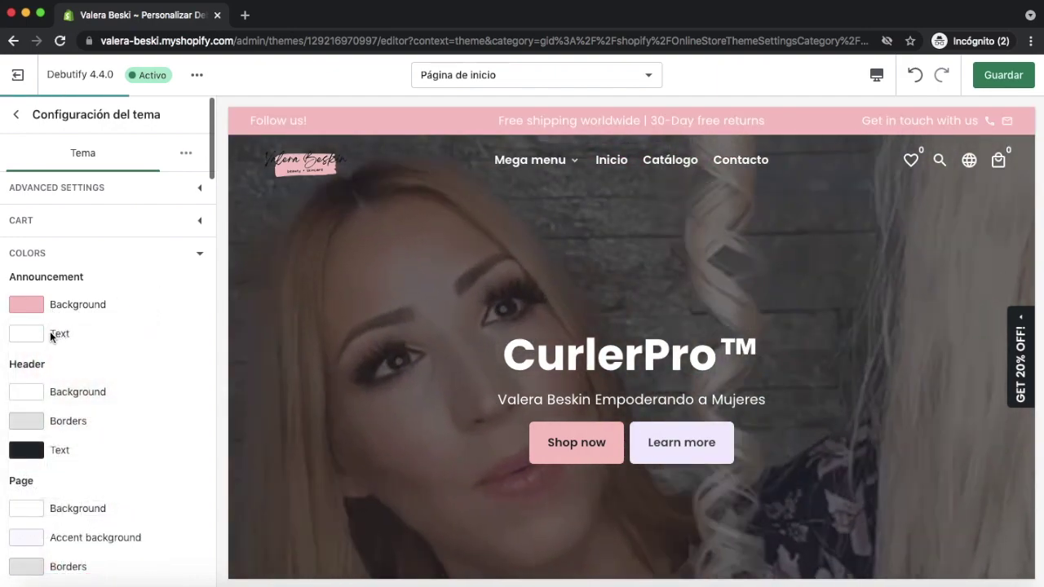
pyautogui.click(39, 341)
pyautogui.click(93, 257)
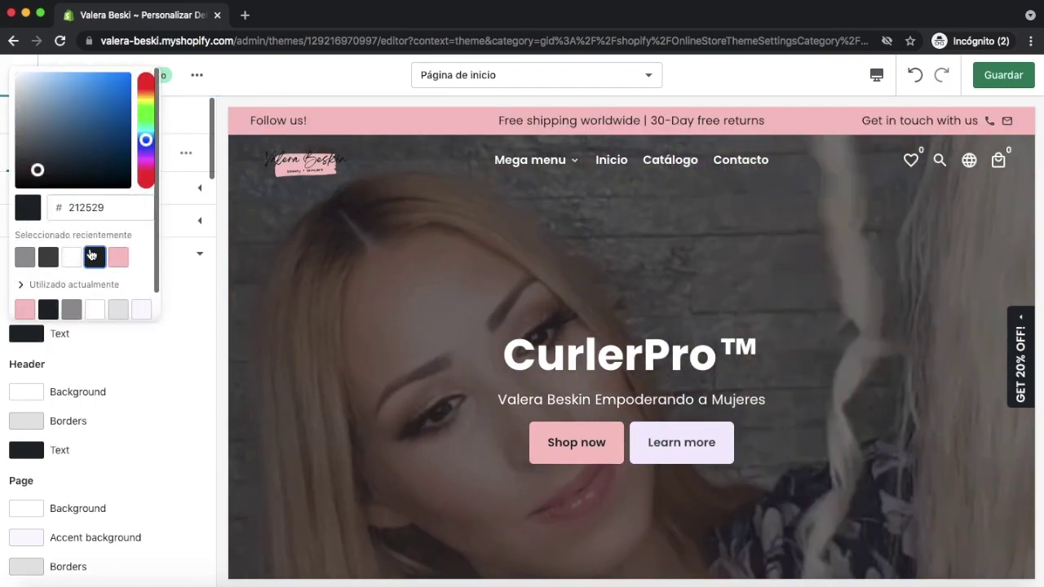
pyautogui.click(197, 241)
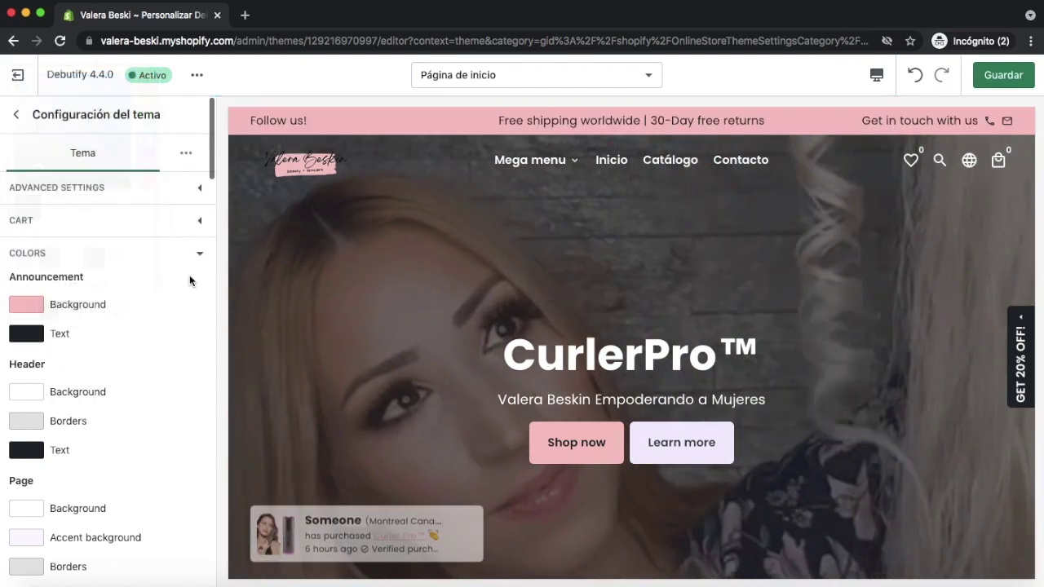
# - Switch the announcement bar to dark 212529 with pink FFC4C4 text, then save
pyautogui.click(26, 305)
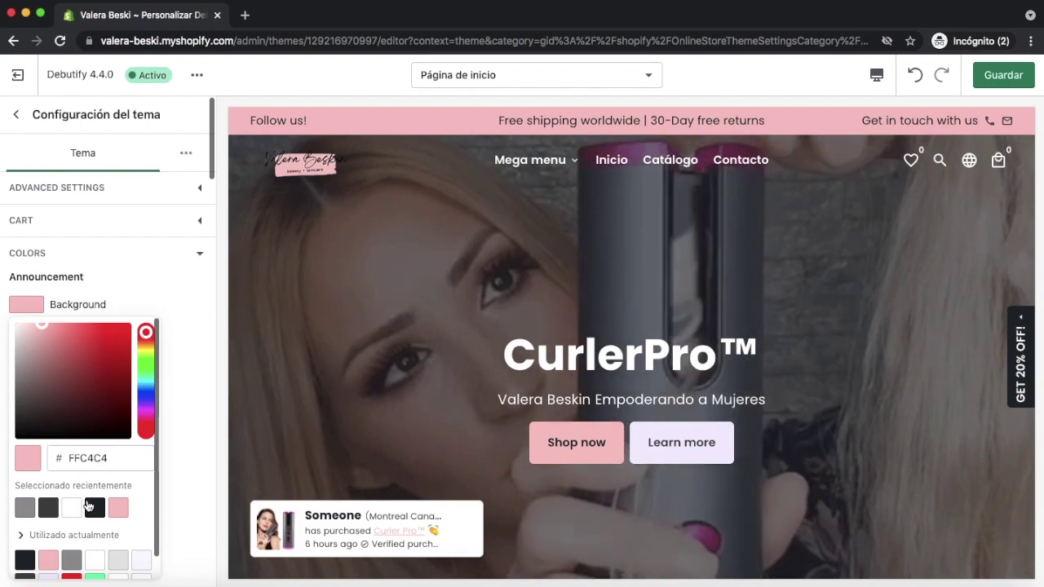
pyautogui.click(93, 508)
pyautogui.click(165, 288)
pyautogui.click(33, 335)
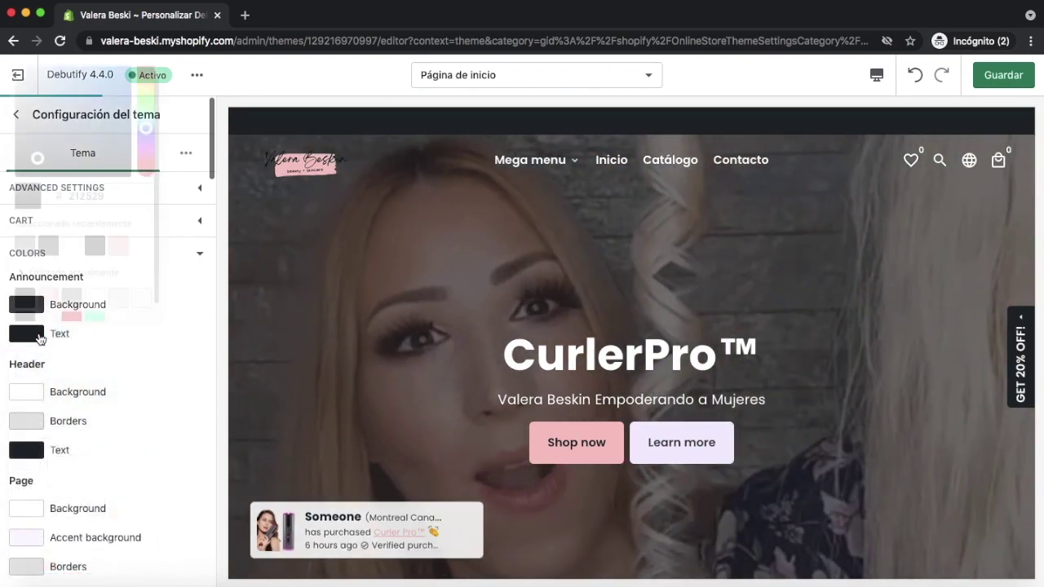
pyautogui.click(118, 257)
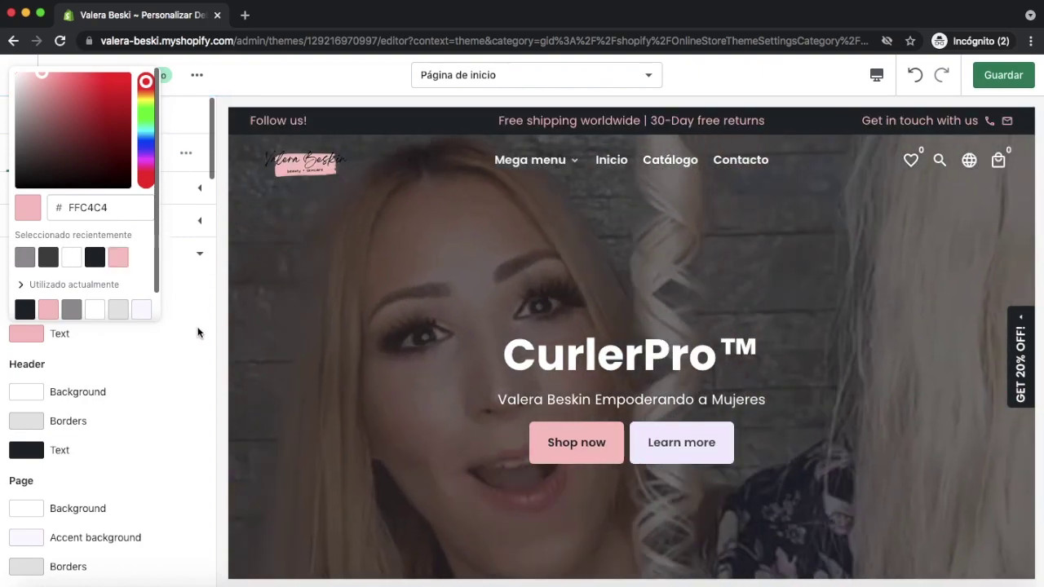
pyautogui.click(197, 332)
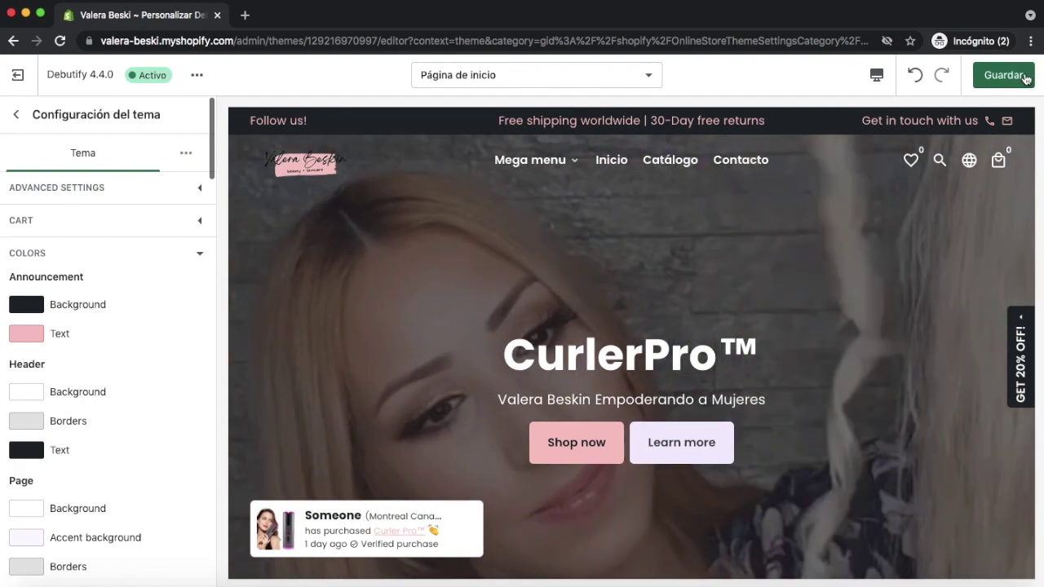
pyautogui.click(1025, 77)
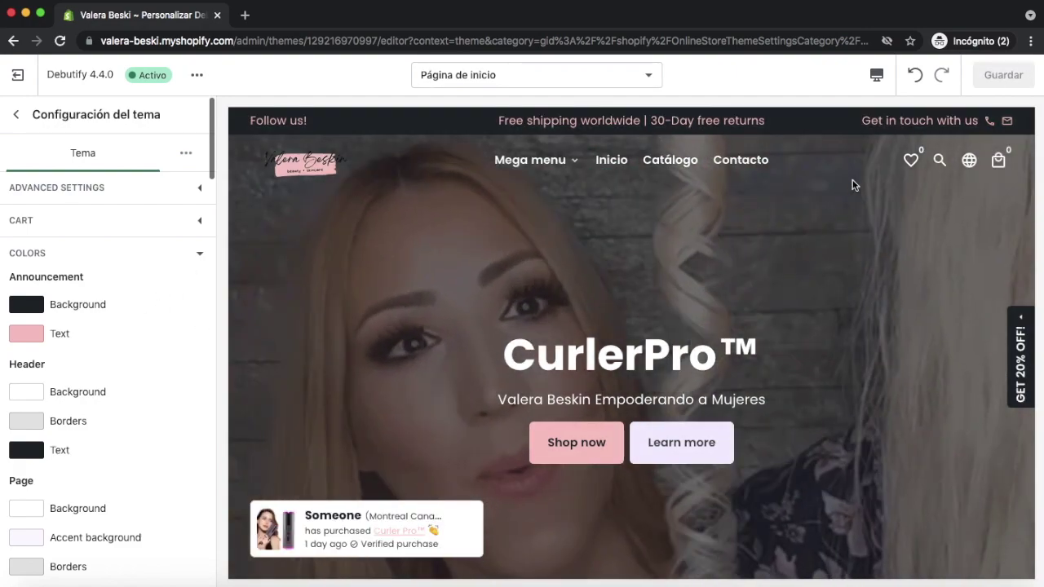
# - Open the Guarantee section's first Our Guarantee block and follow its available-icons link
pyautogui.scroll(-8, 806, 212)
pyautogui.scroll(8, 805, 224)
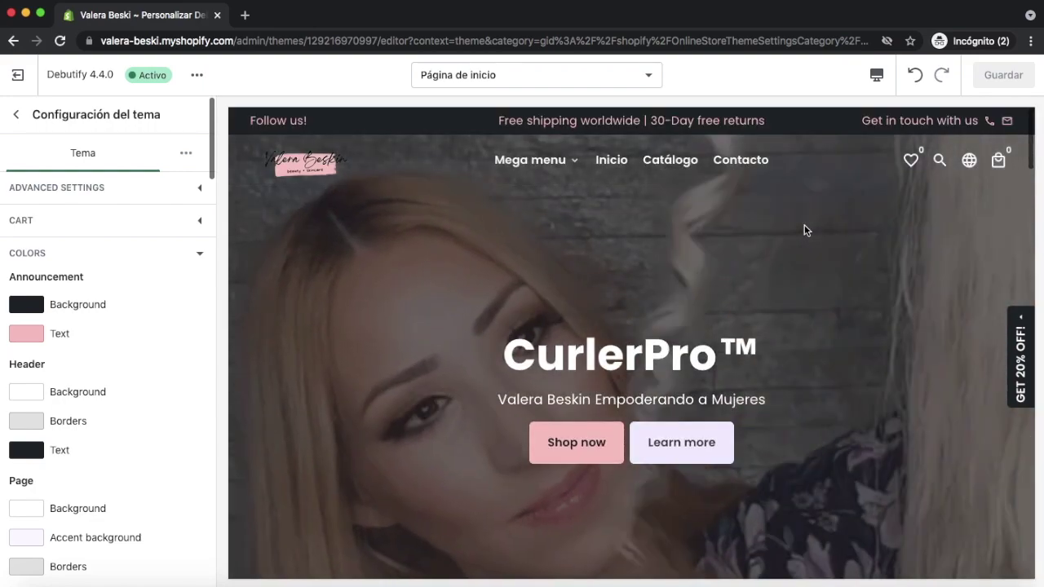
pyautogui.scroll(-8, 804, 231)
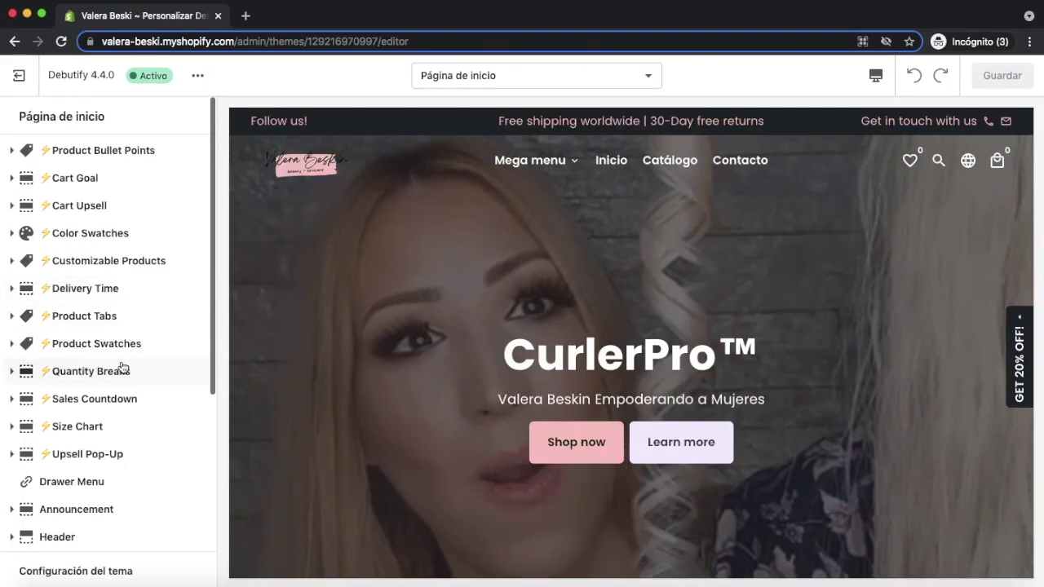
pyautogui.scroll(-5, 123, 367)
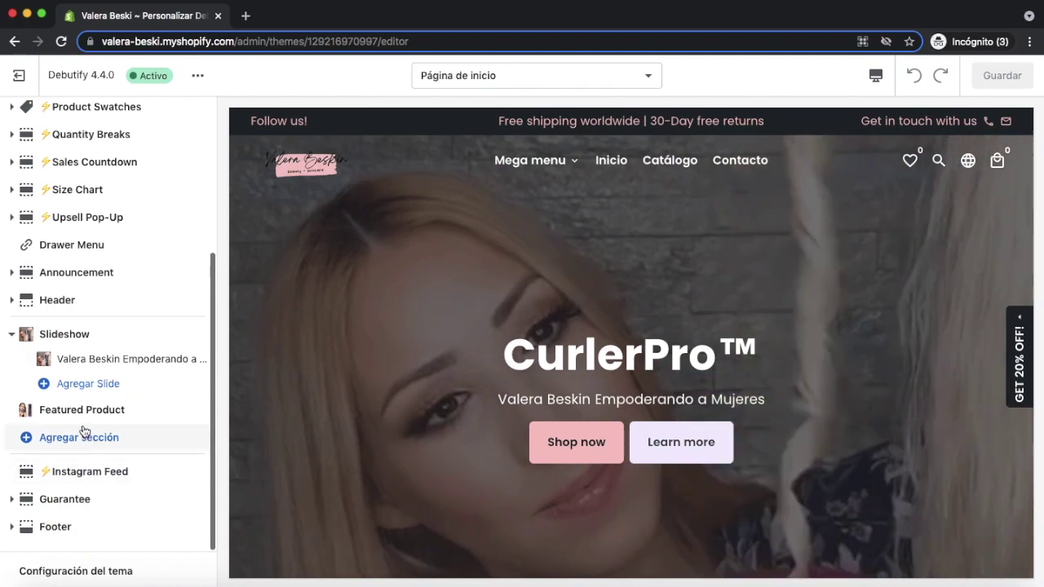
pyautogui.click(70, 500)
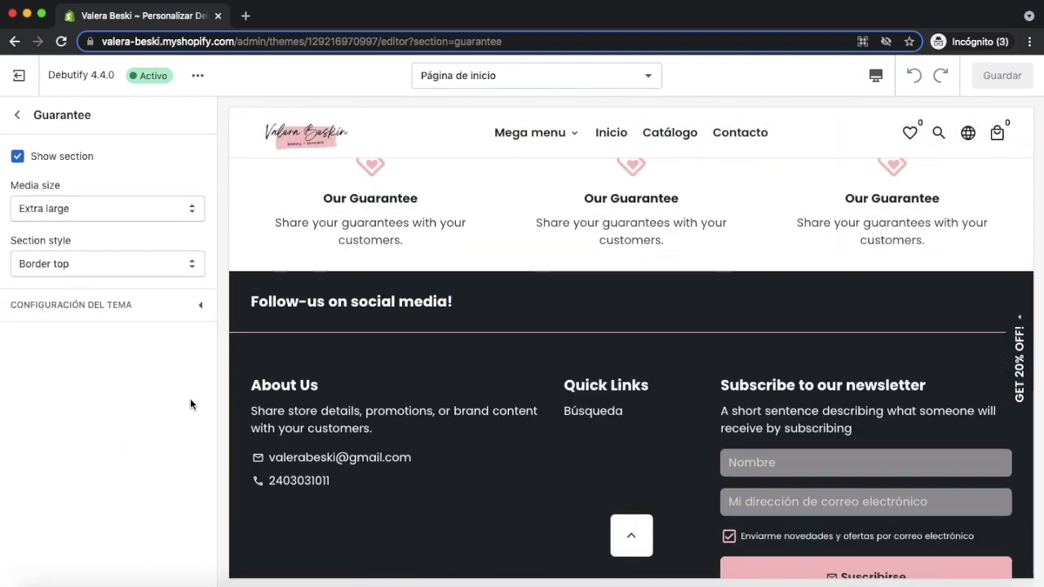
pyautogui.click(17, 115)
pyautogui.scroll(-3, 113, 424)
pyautogui.click(113, 425)
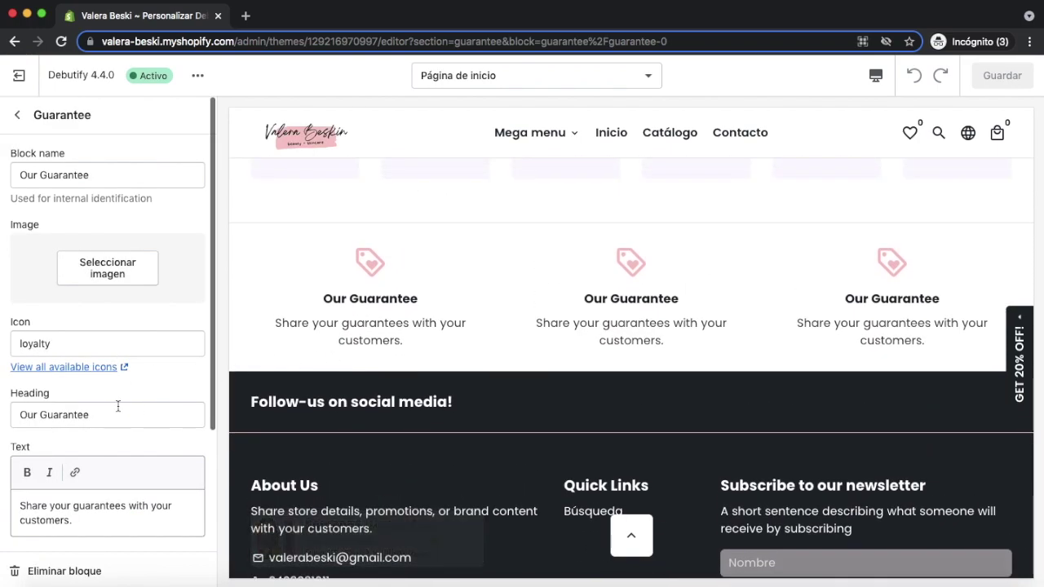
pyautogui.click(86, 367)
# - Browse the Google Fonts Material Icons grid, then return to the theme editor tab
pyautogui.scroll(-7, 291, 200)
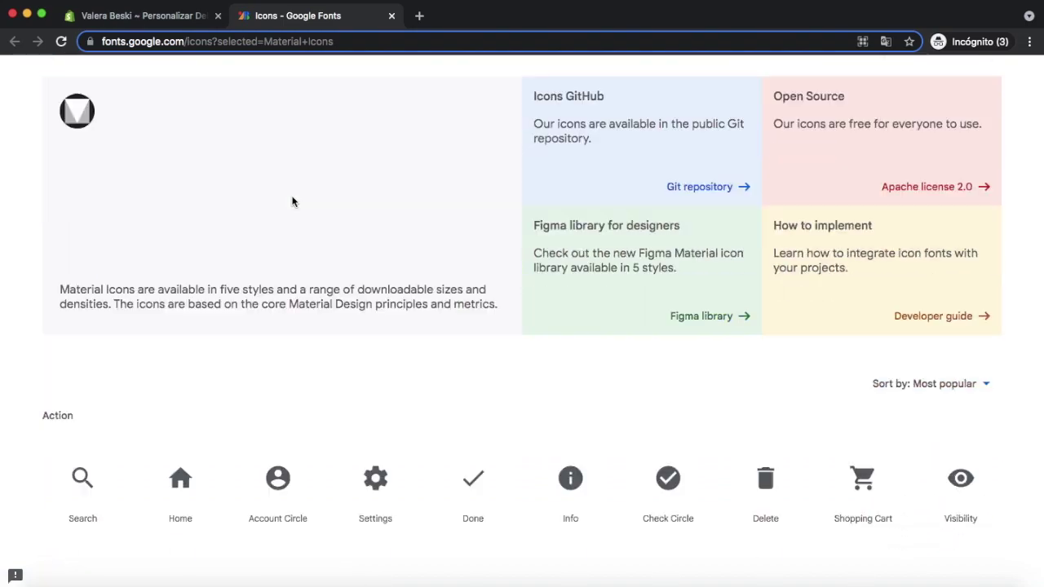
pyautogui.scroll(-5, 288, 312)
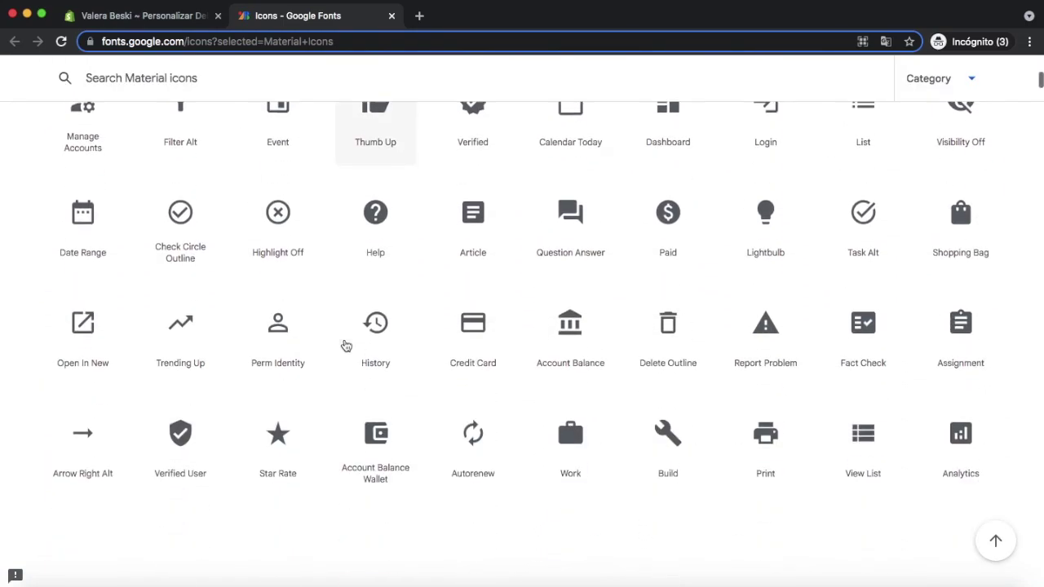
pyautogui.click(179, 18)
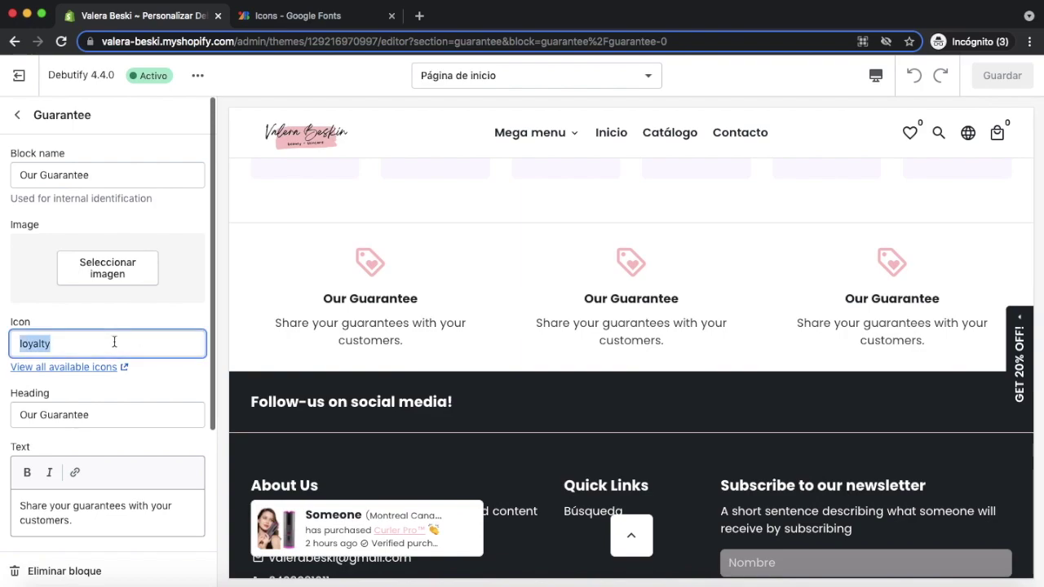
# - Title the first guarantee block '30 Días de Garantía' with text 'Ofrecemos garantia para darle máxima seguridad'
pyautogui.tripleClick(103, 413)
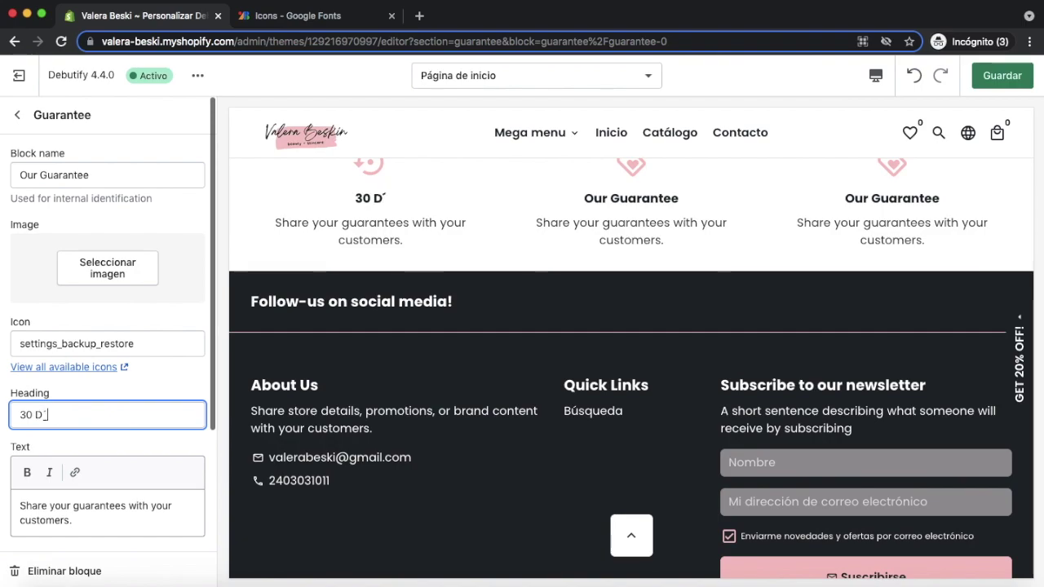
pyautogui.write('30 Días de Garantía')
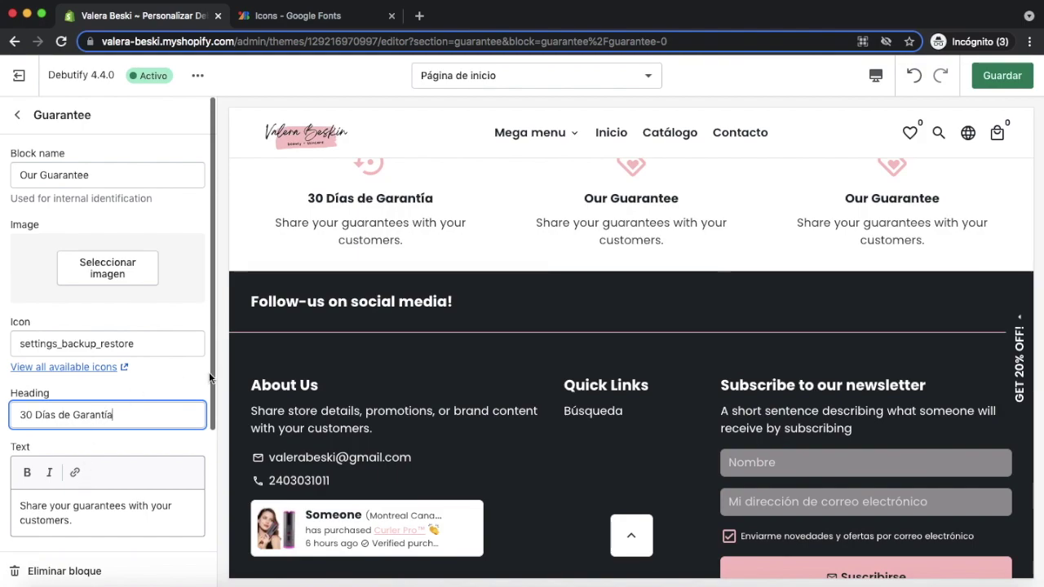
pyautogui.hotkey('ctrl', 'a')
pyautogui.press('BackSpace')
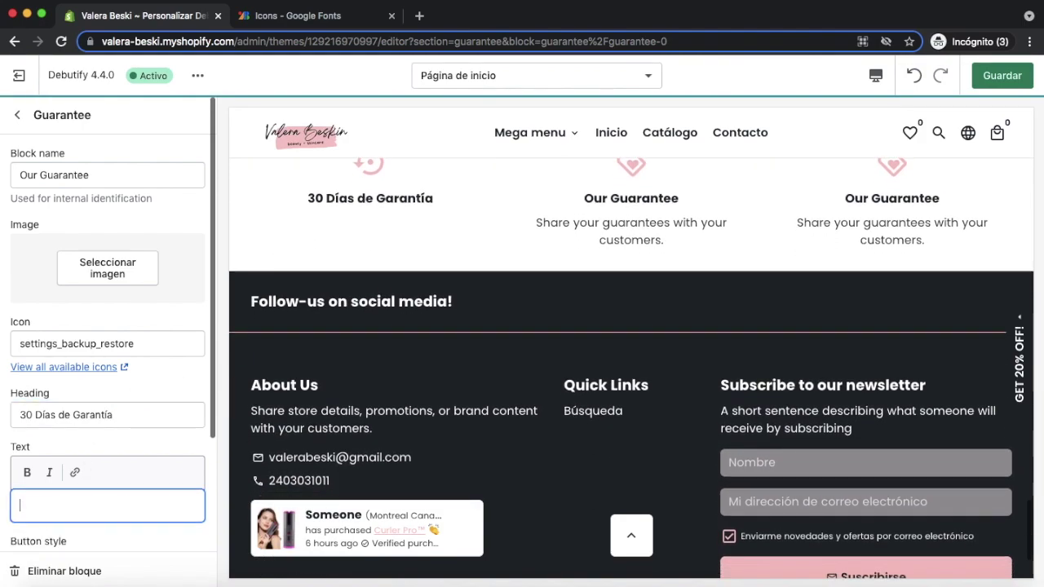
pyautogui.write('Ofrecemos garantia')
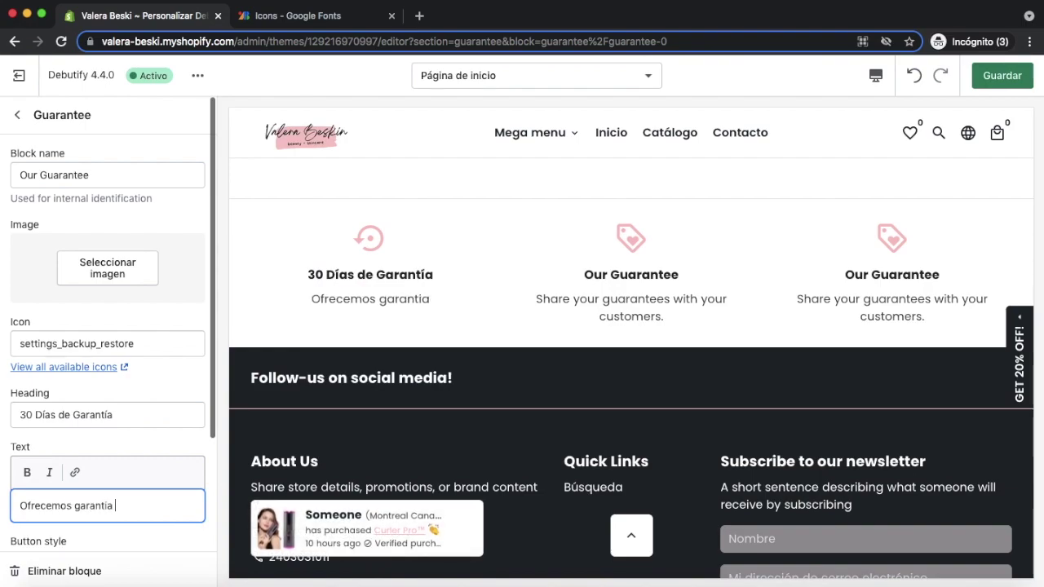
pyautogui.write(' para darl')
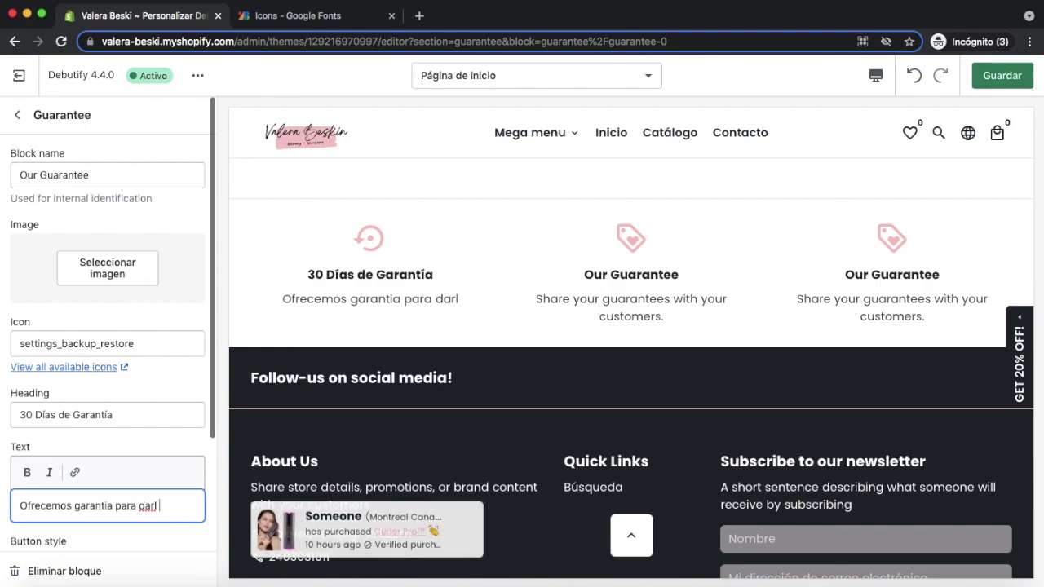
pyautogui.write('e seguridad')
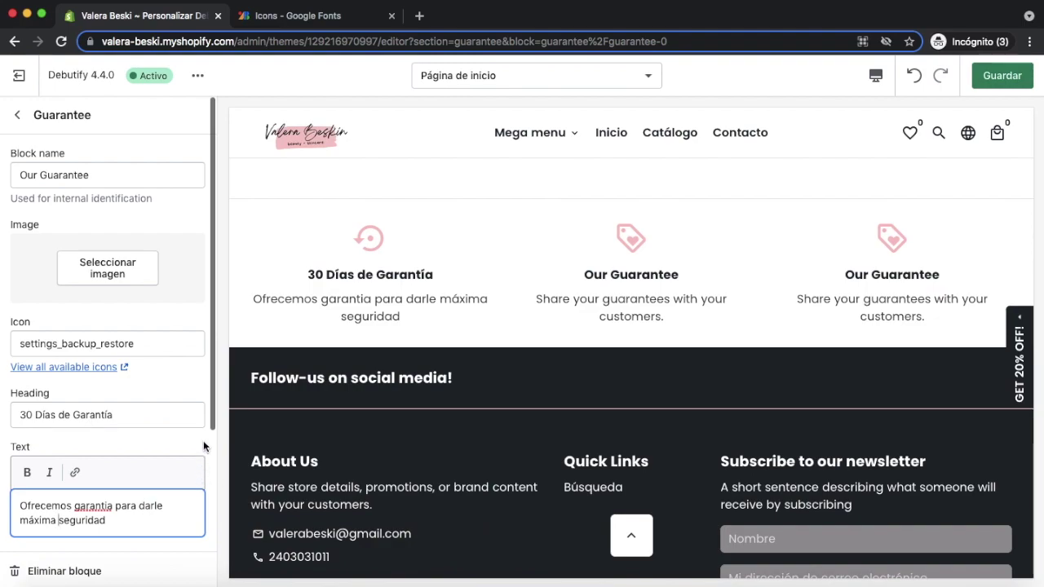
pyautogui.click(137, 441)
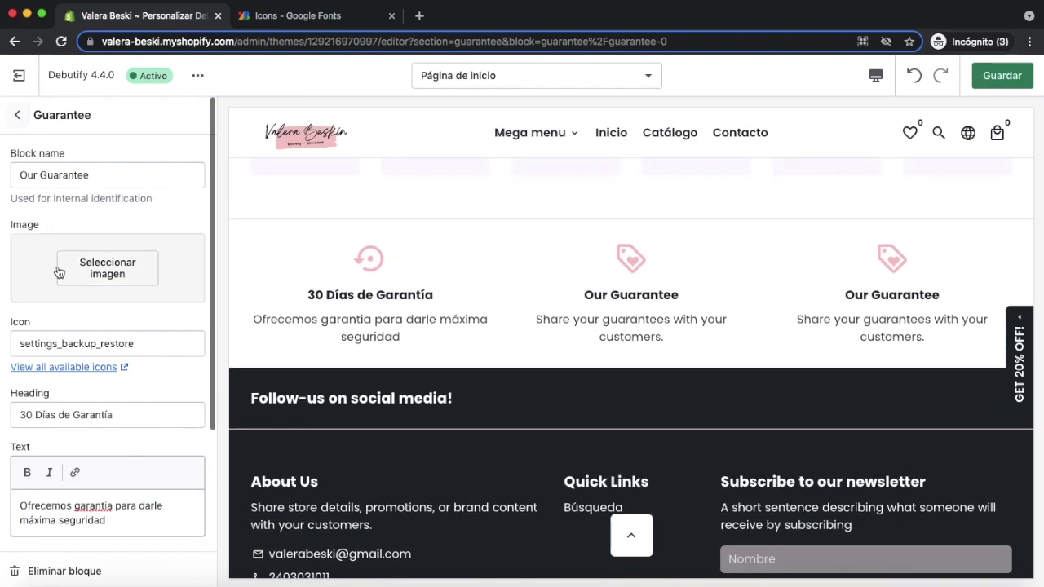
pyautogui.scroll(-3, 57, 261)
pyautogui.click(13, 113)
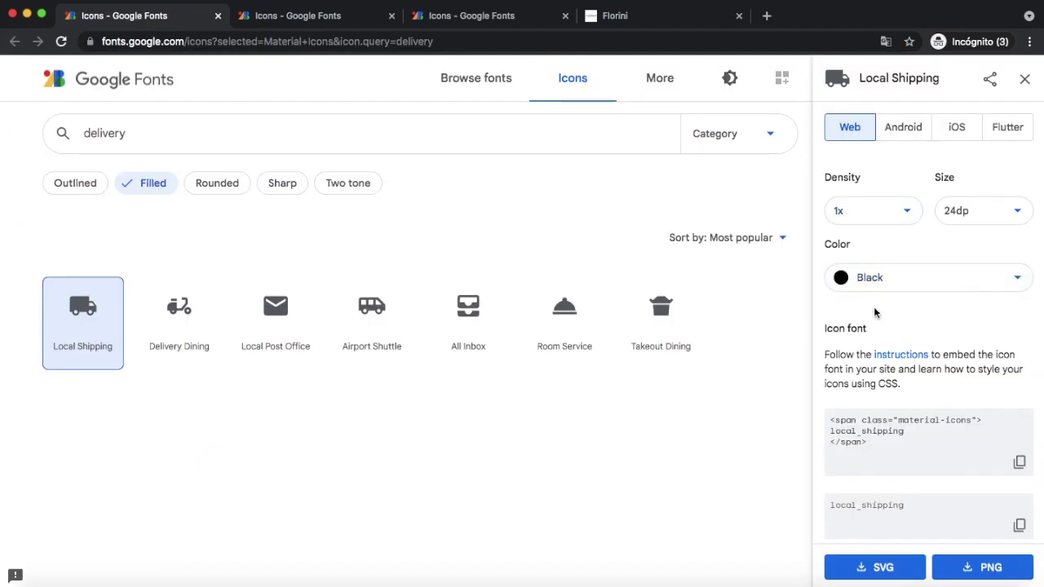
# - Give the second guarantee block the local_shipping icon, heading 'Envío Gratis' and text 'Envio gratis y seguro'
pyautogui.scroll(-1, 881, 334)
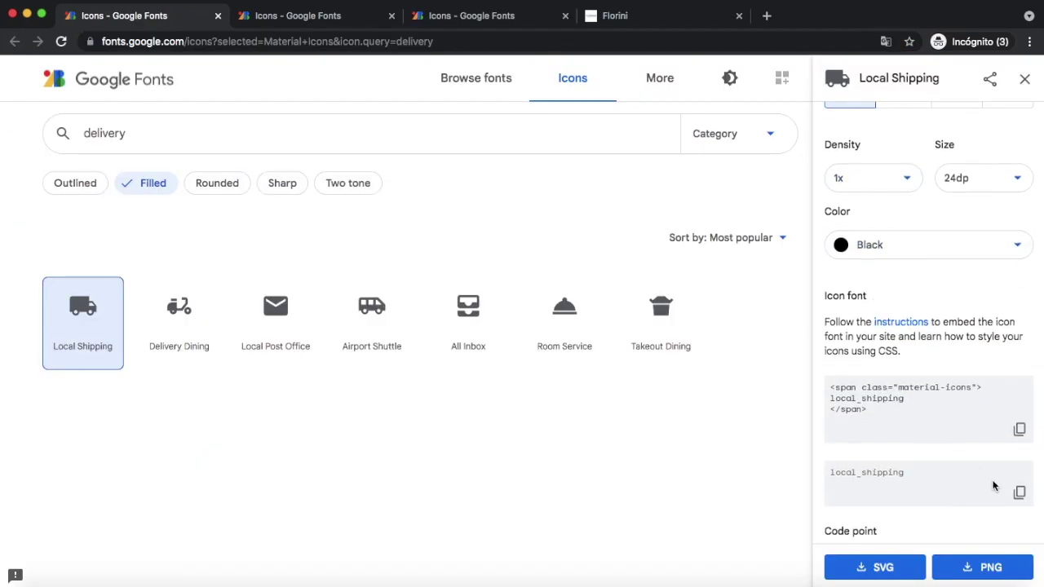
pyautogui.click(1019, 492)
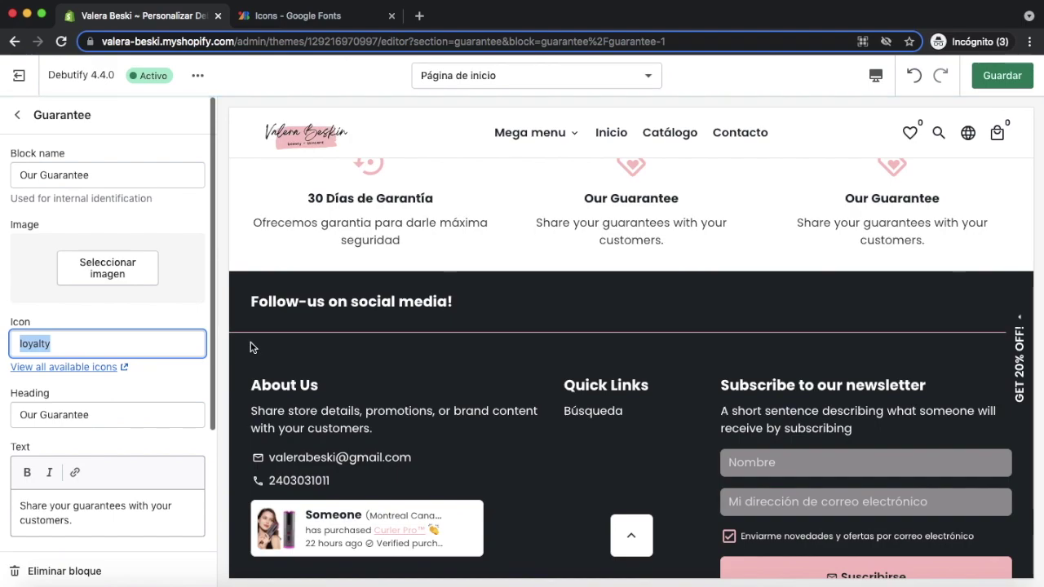
pyautogui.tripleClick(138, 417)
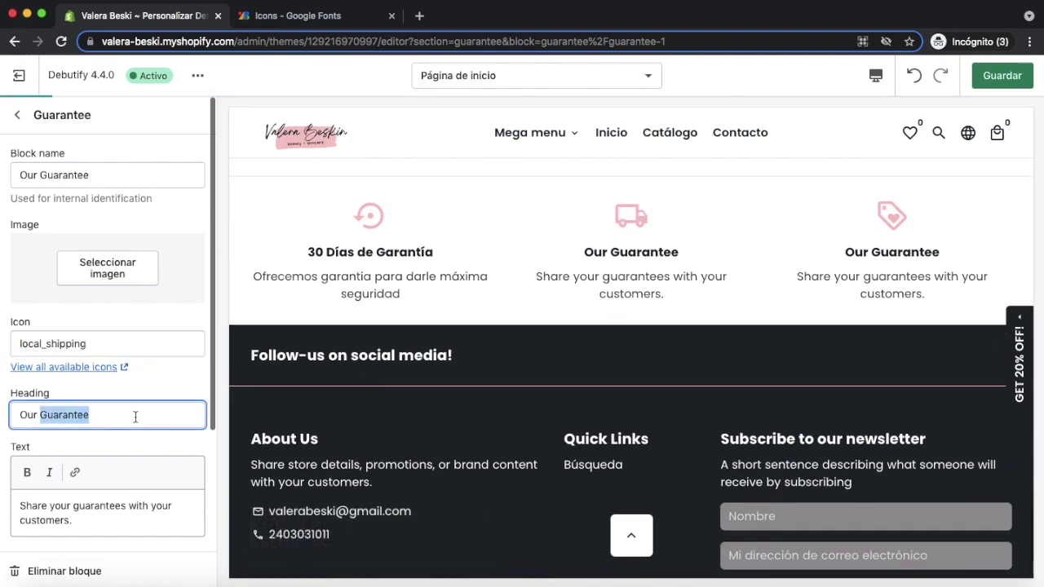
pyautogui.write('Envío Gratis')
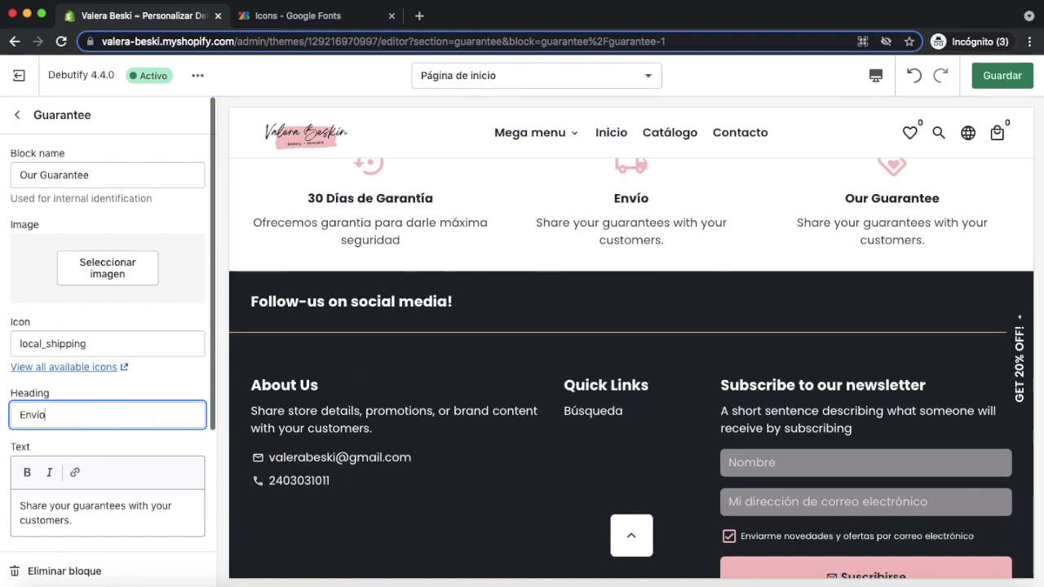
pyautogui.tripleClick(96, 510)
pyautogui.write('Envio gratis y seguro')
pyautogui.click(187, 448)
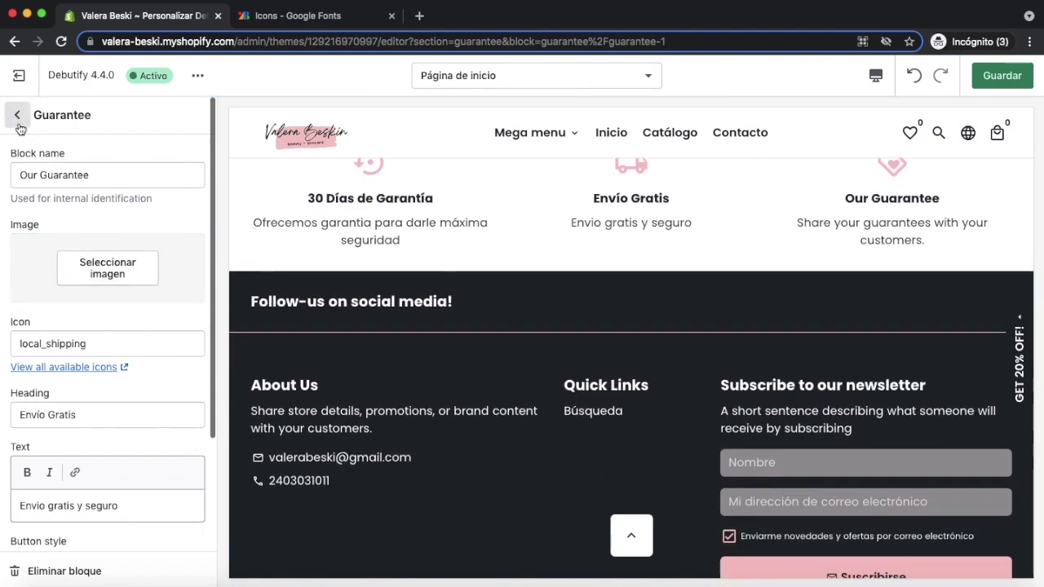
pyautogui.click(17, 116)
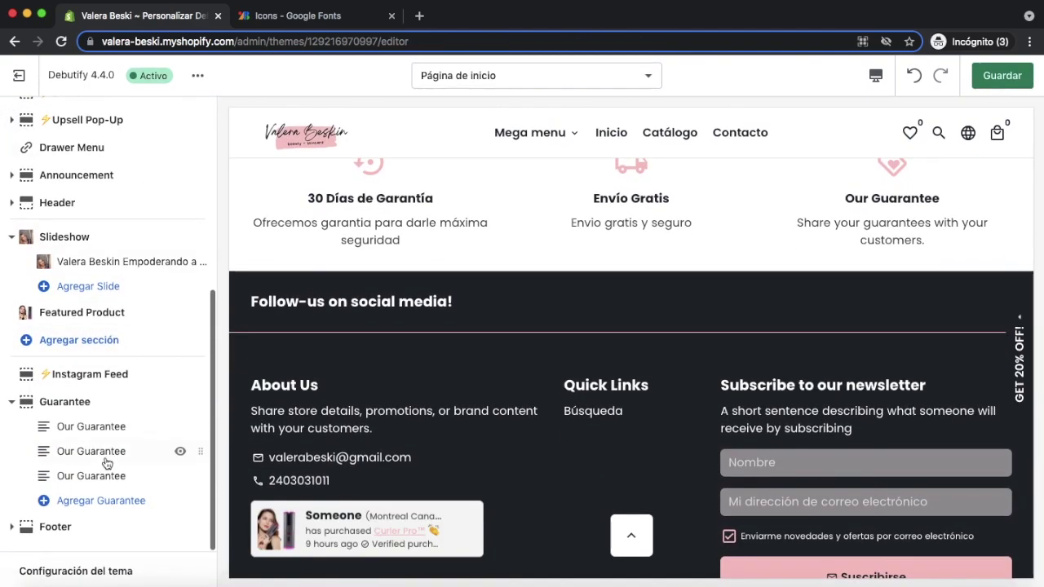
# - Give the third block heading 'Seguridad Garantizada' and Visa/Mastercard/PayPal payment-security text, then save
pyautogui.click(101, 476)
pyautogui.doubleClick(84, 339)
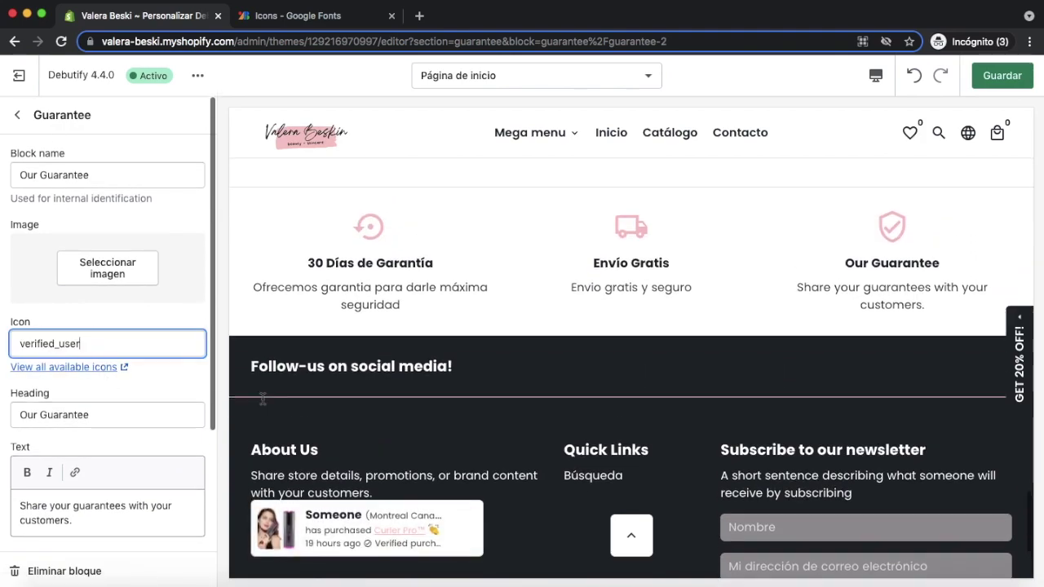
pyautogui.write('Seguridad Garantizada')
pyautogui.tripleClick(107, 527)
pyautogui.write('Segurid')
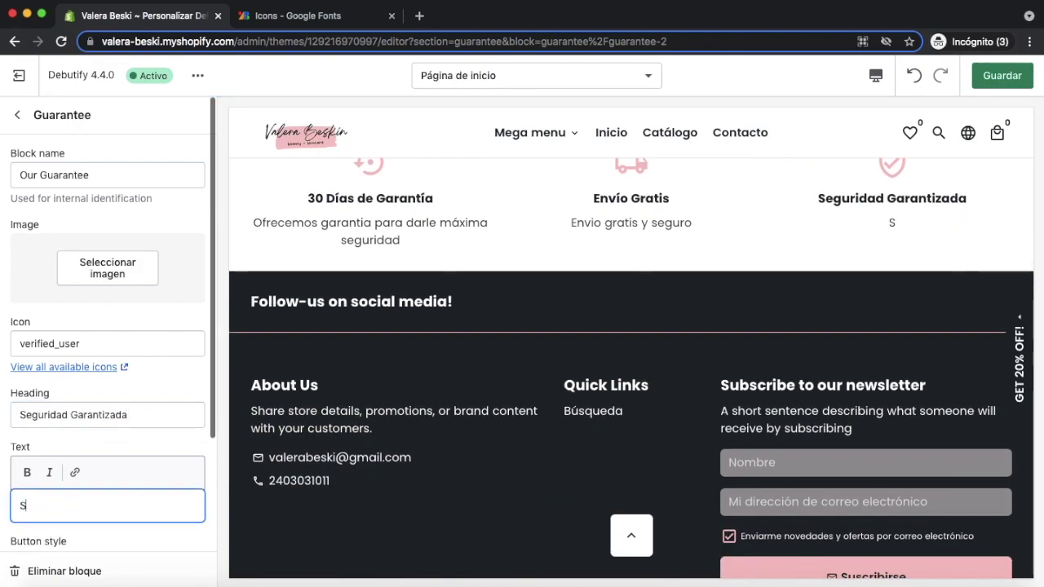
pyautogui.write('ad en pagos con respa')
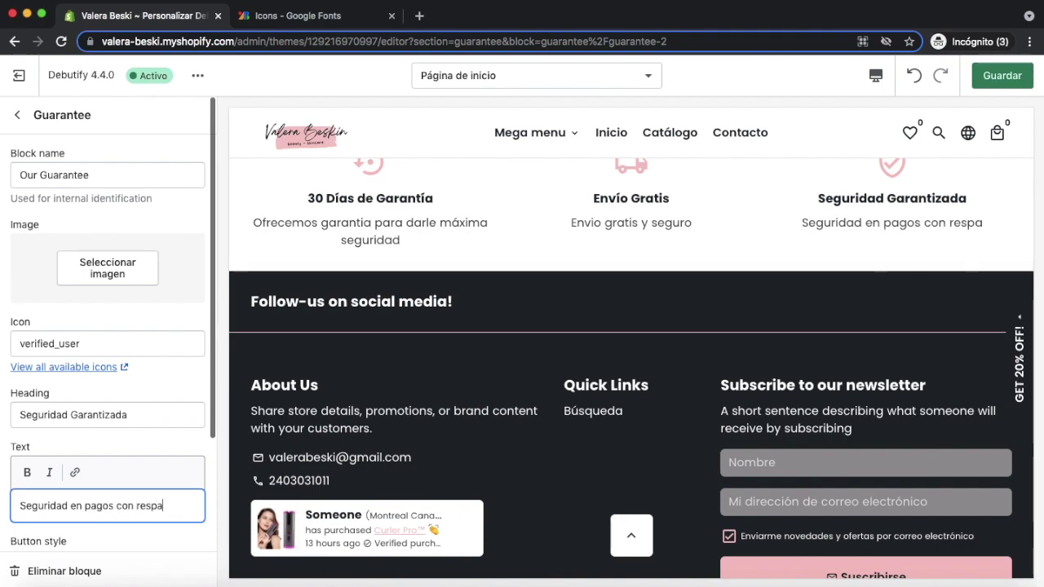
pyautogui.write('ldo')
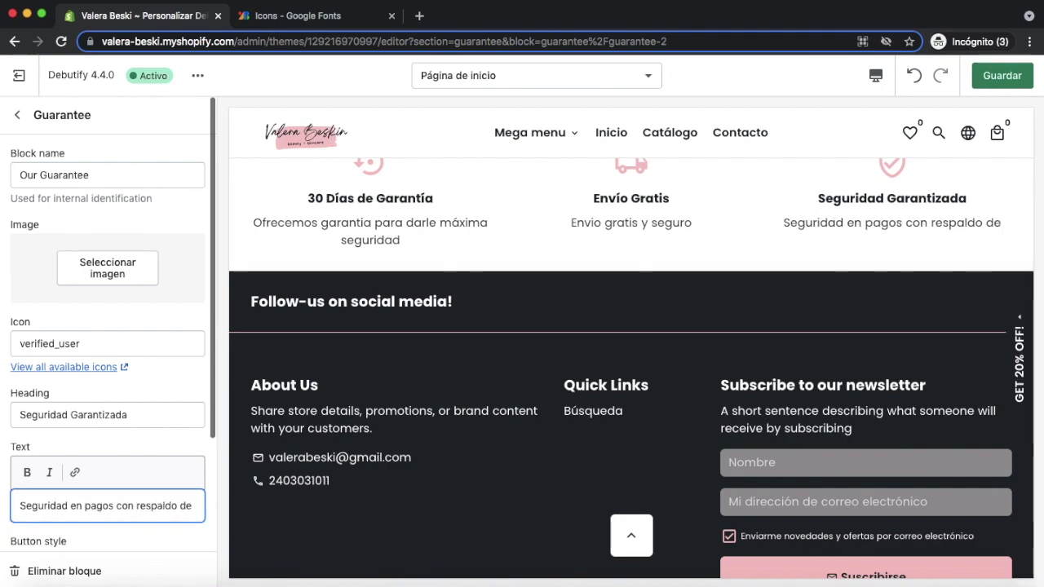
pyautogui.write(' Visa y Mastercar')
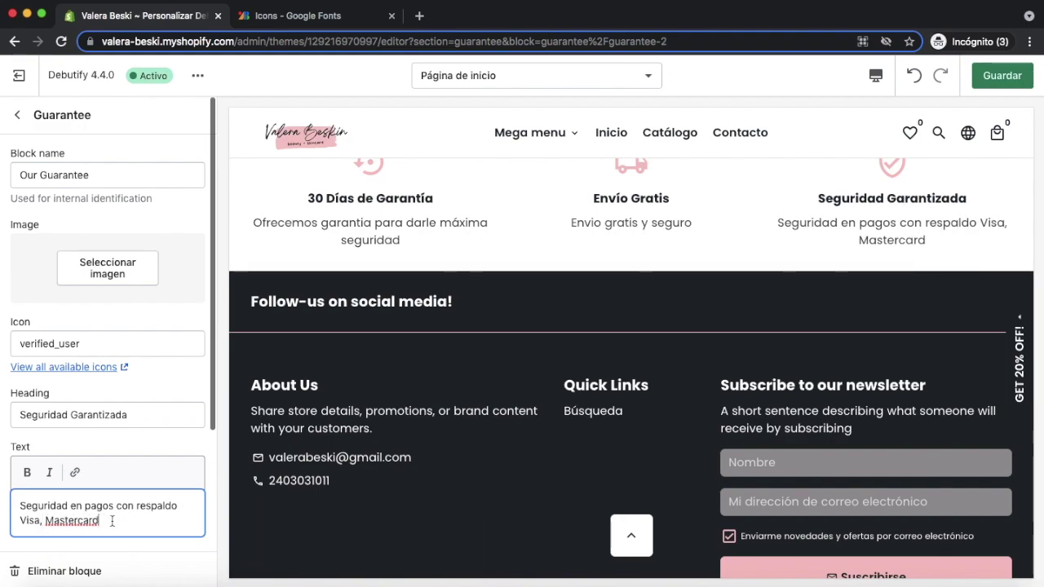
pyautogui.write('al')
pyautogui.click(178, 506)
pyautogui.write('de')
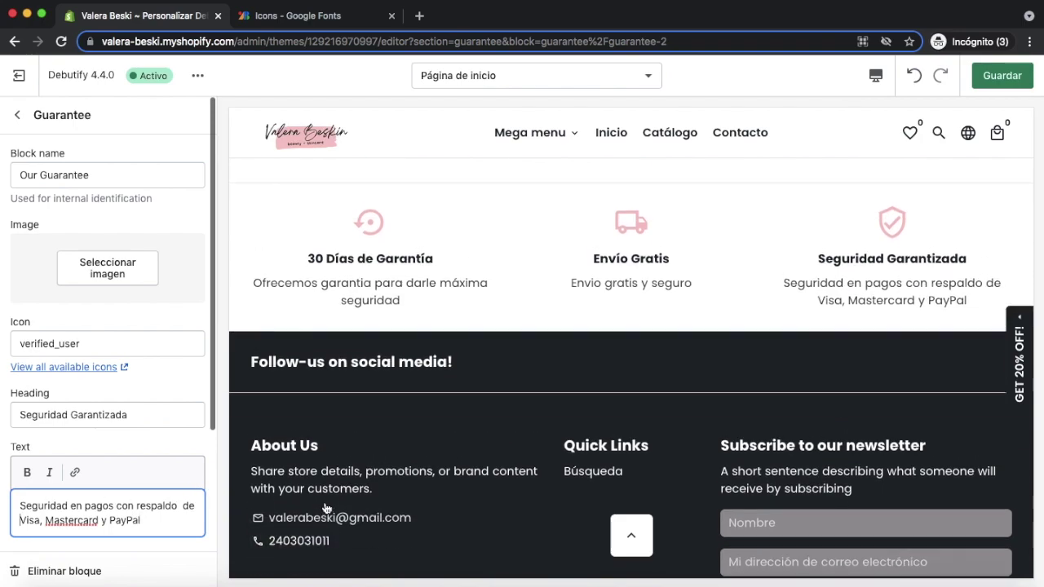
pyautogui.click(990, 79)
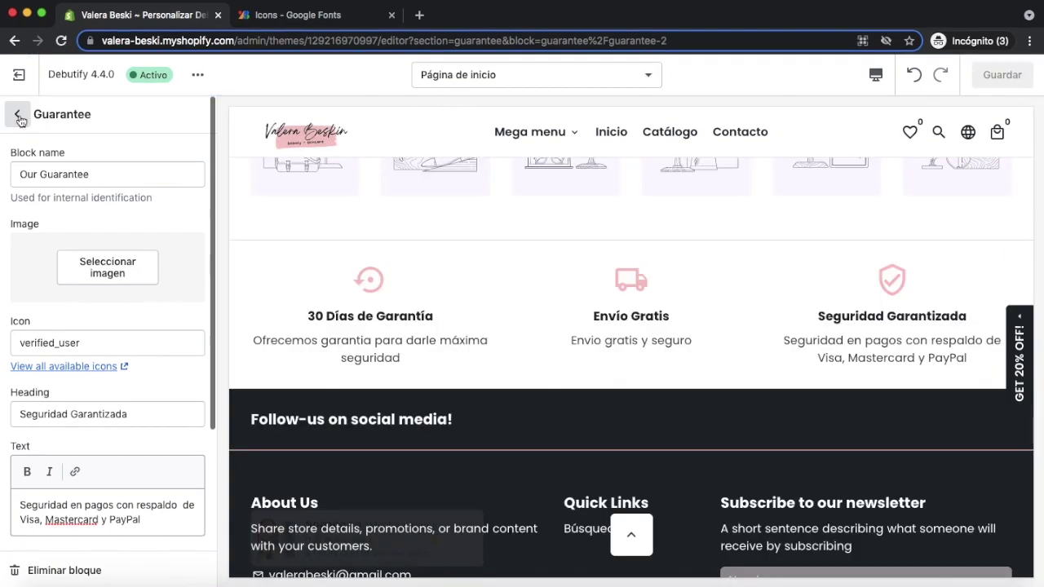
pyautogui.click(18, 117)
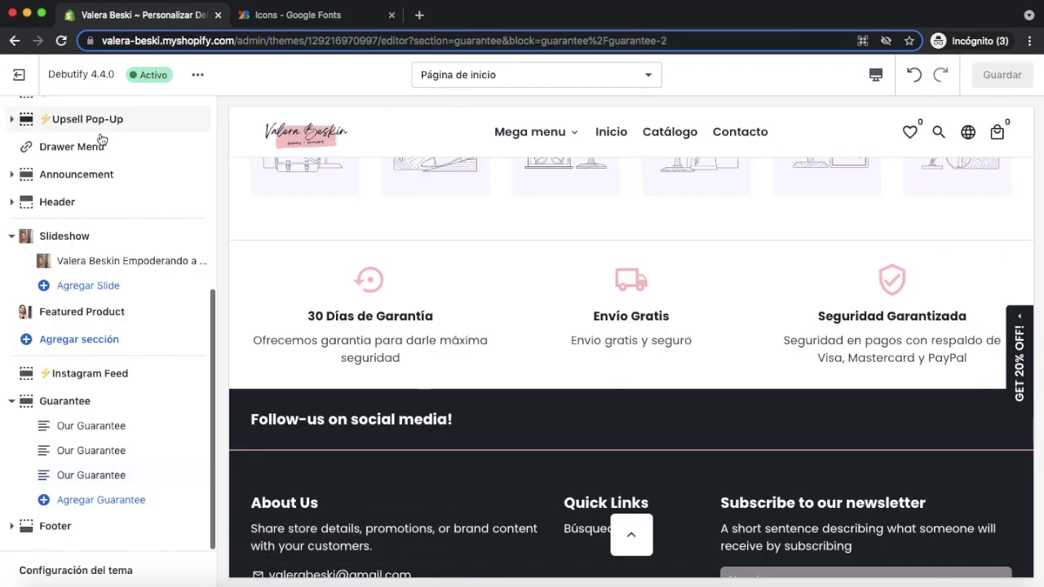
# - Leave the Instagram Feed settings and open the Announcement bar settings
pyautogui.click(120, 377)
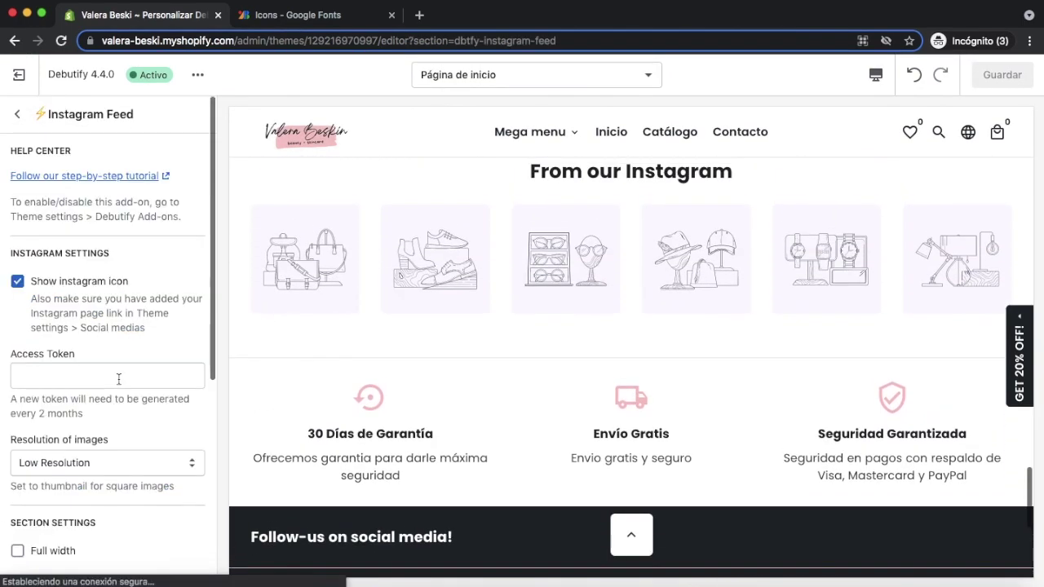
pyautogui.scroll(-6, 122, 481)
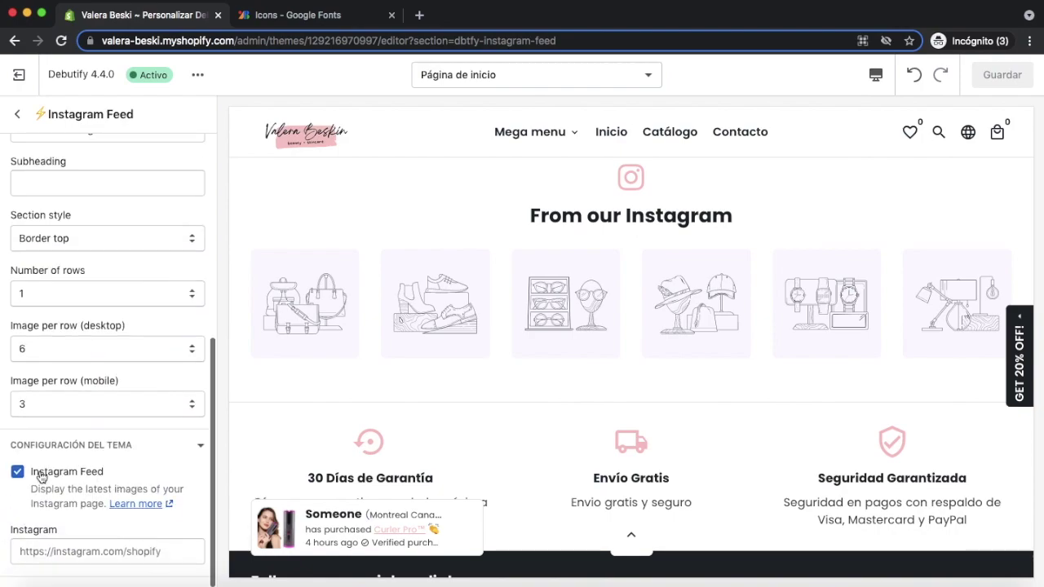
pyautogui.scroll(8, 127, 248)
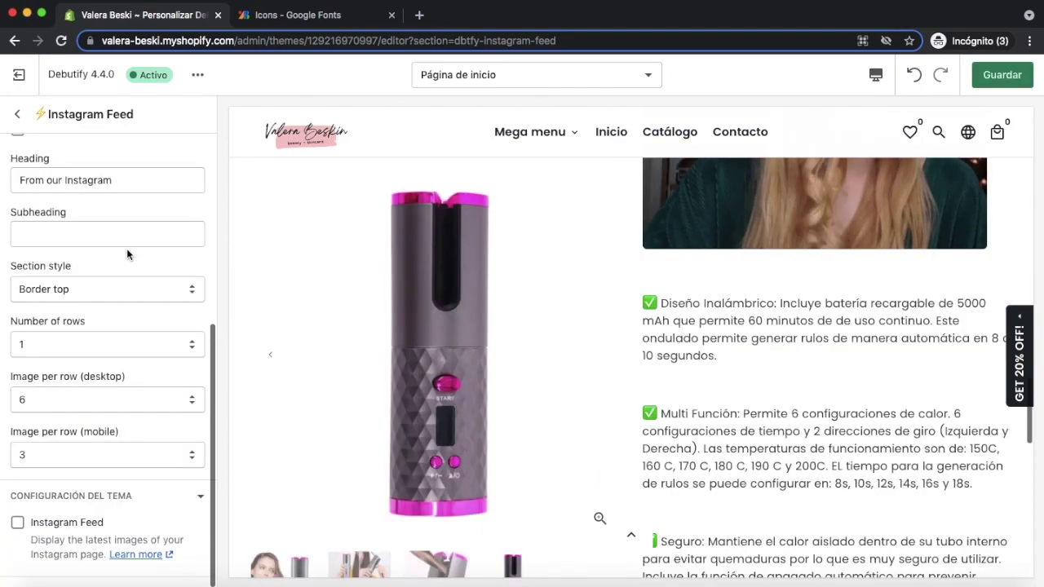
pyautogui.click(17, 115)
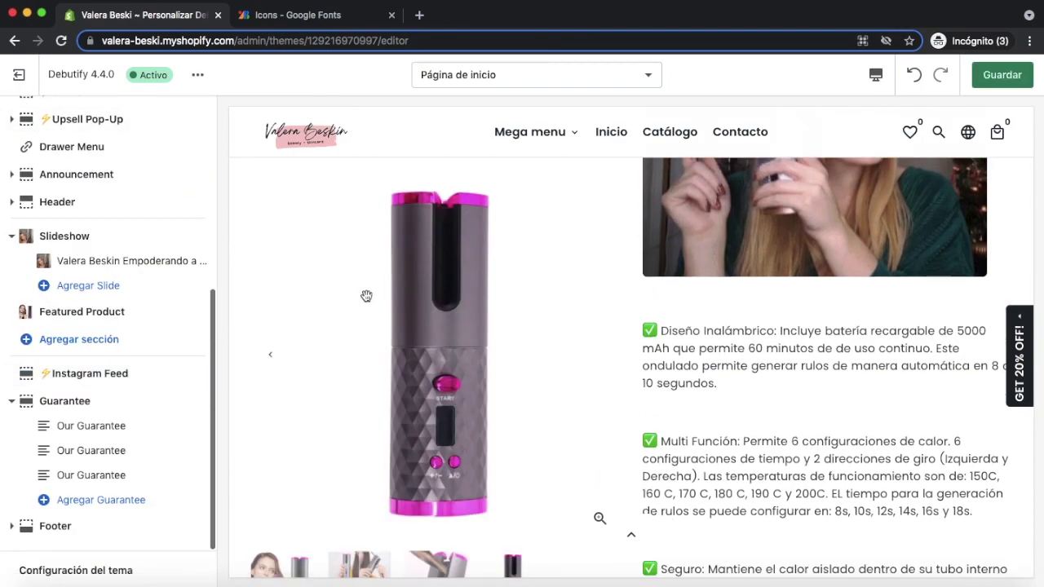
pyautogui.scroll(10, 299, 273)
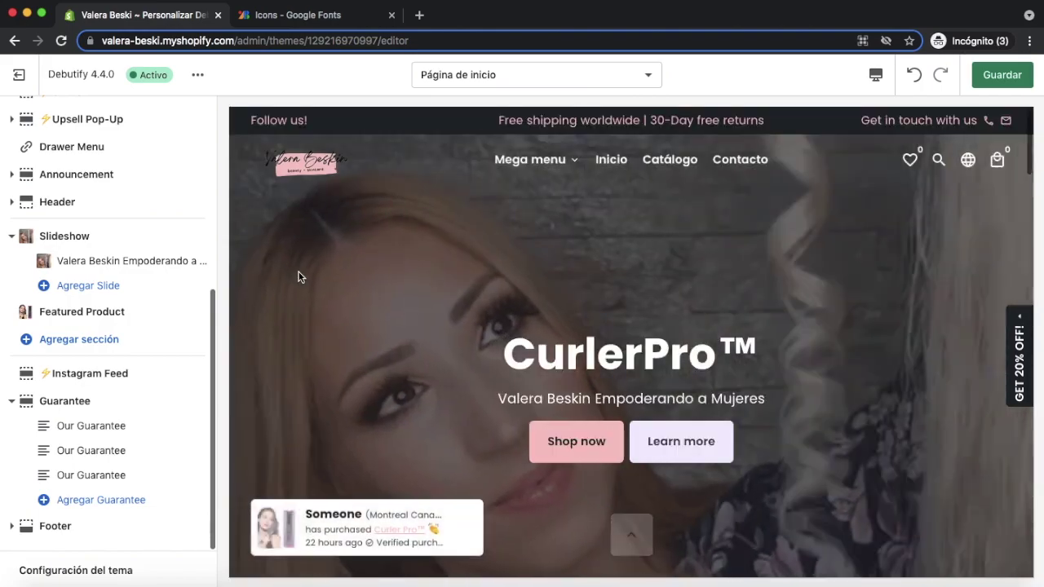
pyautogui.scroll(1, 27, 156)
pyautogui.scroll(5, 27, 157)
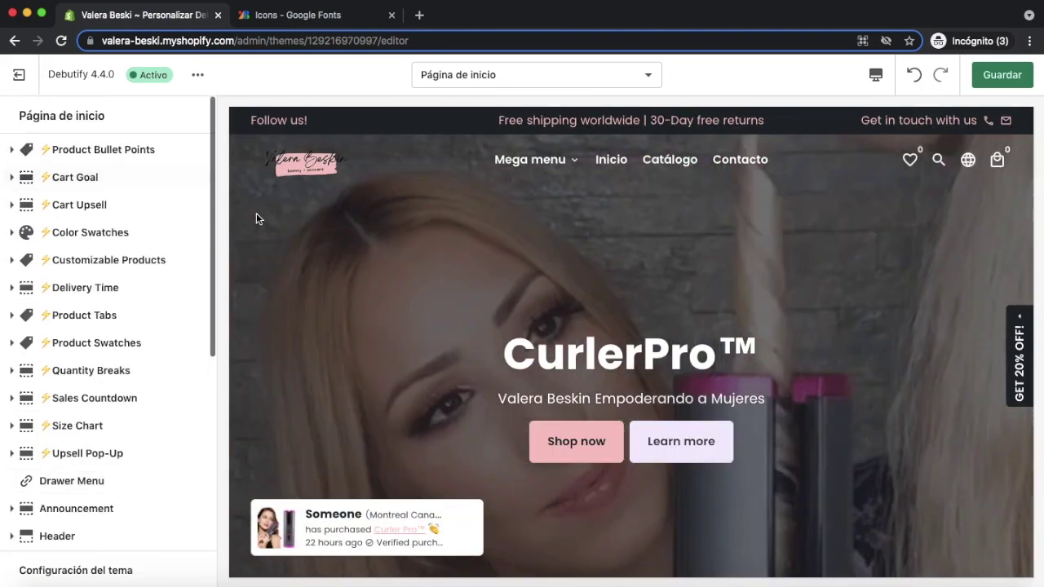
pyautogui.scroll(-3, 58, 303)
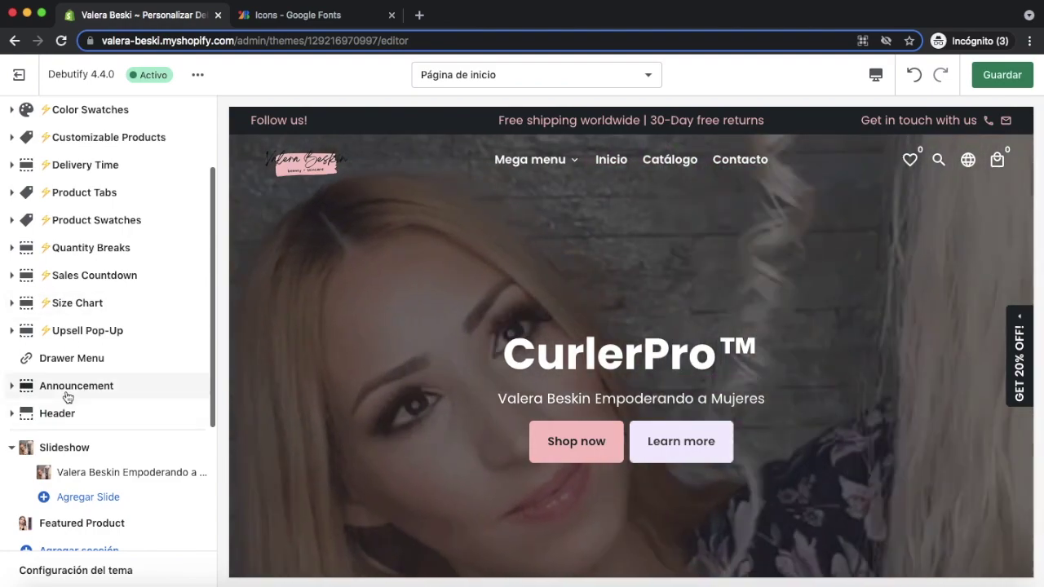
pyautogui.click(68, 392)
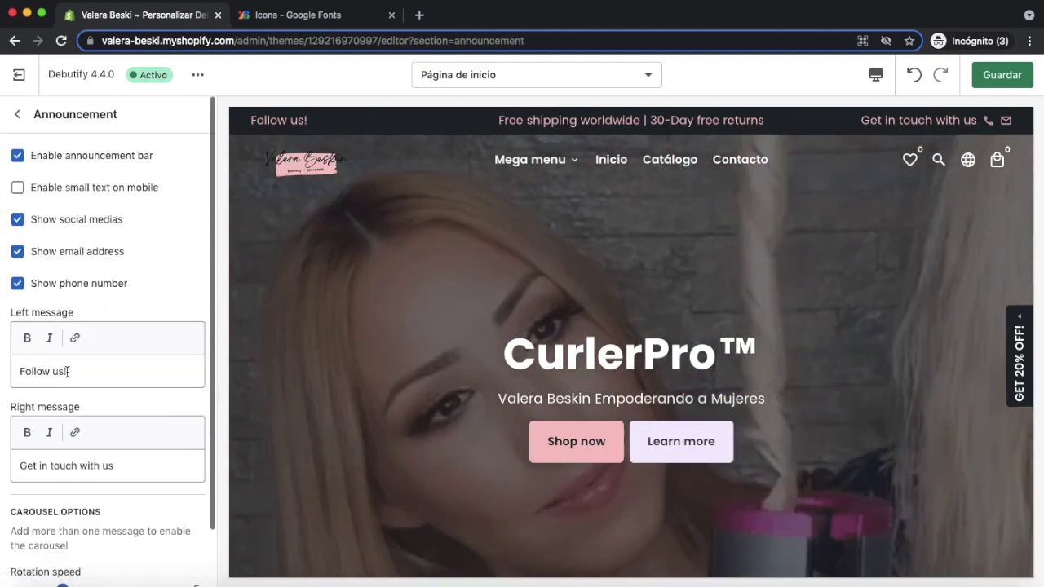
# - Change the announcement bar's left message to 'Síguenos!' and right message to 'Contáctanos'
pyautogui.tripleClick(66, 373)
pyautogui.press('BackSpace')
pyautogui.write('S')
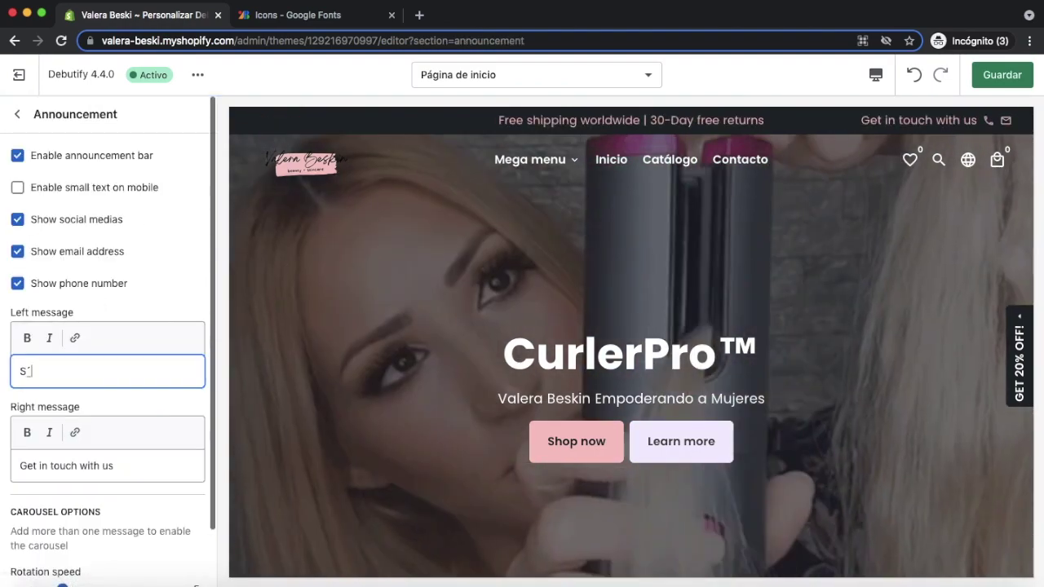
pyautogui.write('íguenos')
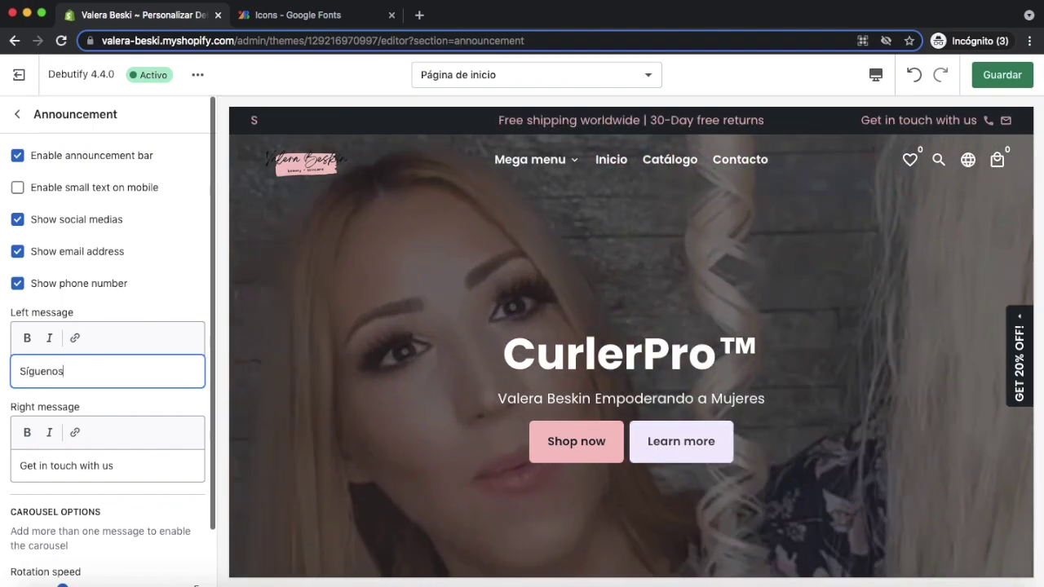
pyautogui.write('!')
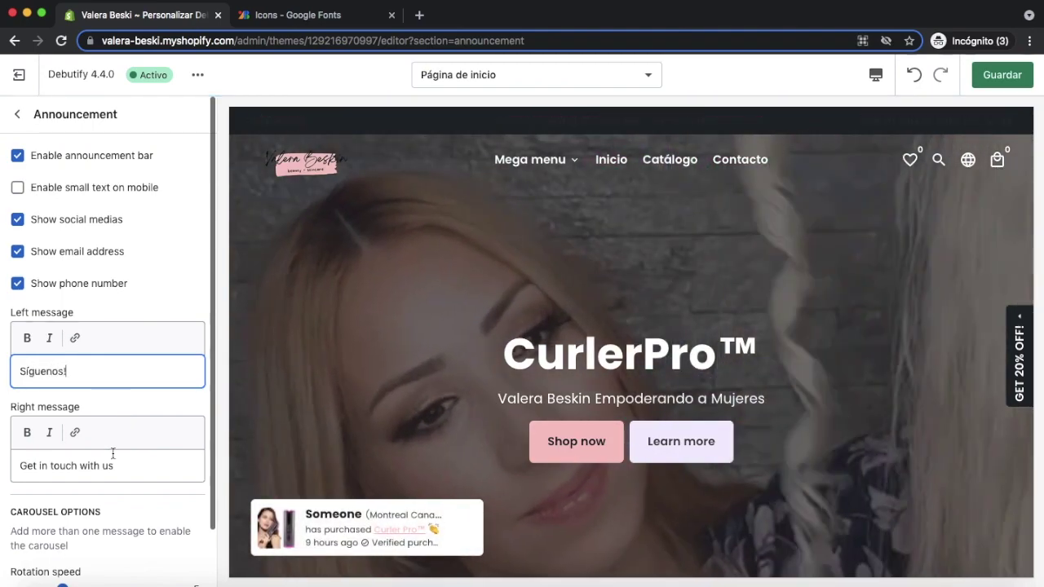
pyautogui.tripleClick(106, 466)
pyautogui.write('Con')
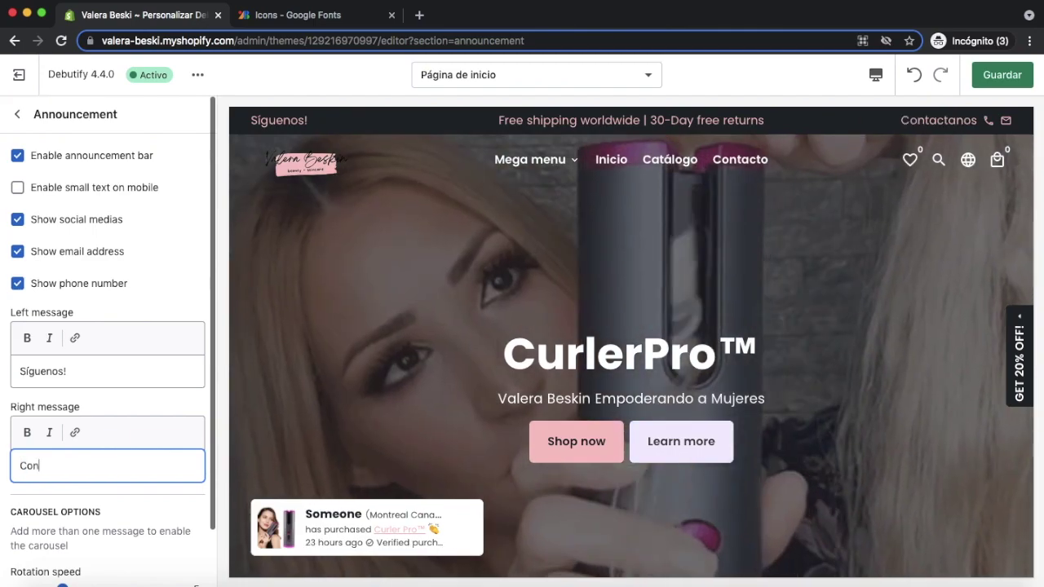
pyautogui.write('táctanos')
pyautogui.scroll(-2, 131, 396)
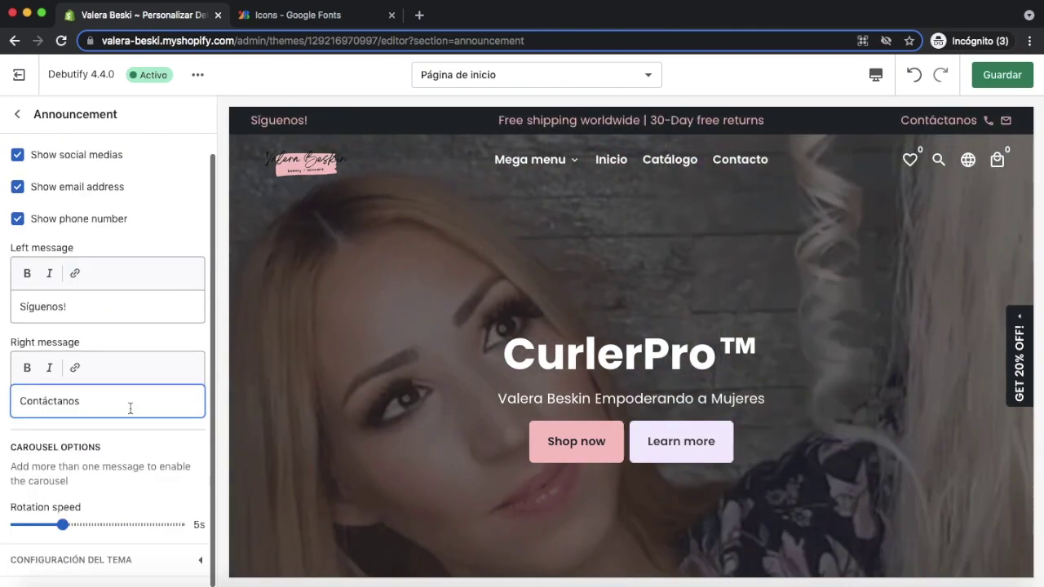
pyautogui.click(134, 443)
pyautogui.scroll(2, 49, 167)
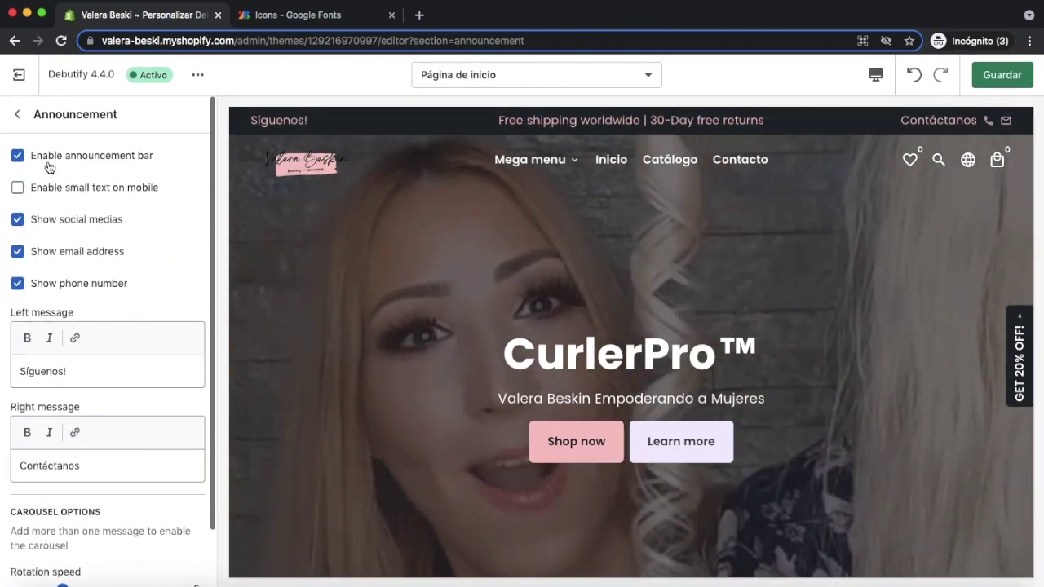
pyautogui.click(18, 114)
# - Replace the center message block text with 'Envíos Gratis a todo el Mundo'
pyautogui.scroll(-3, 144, 283)
pyautogui.scroll(1, 144, 282)
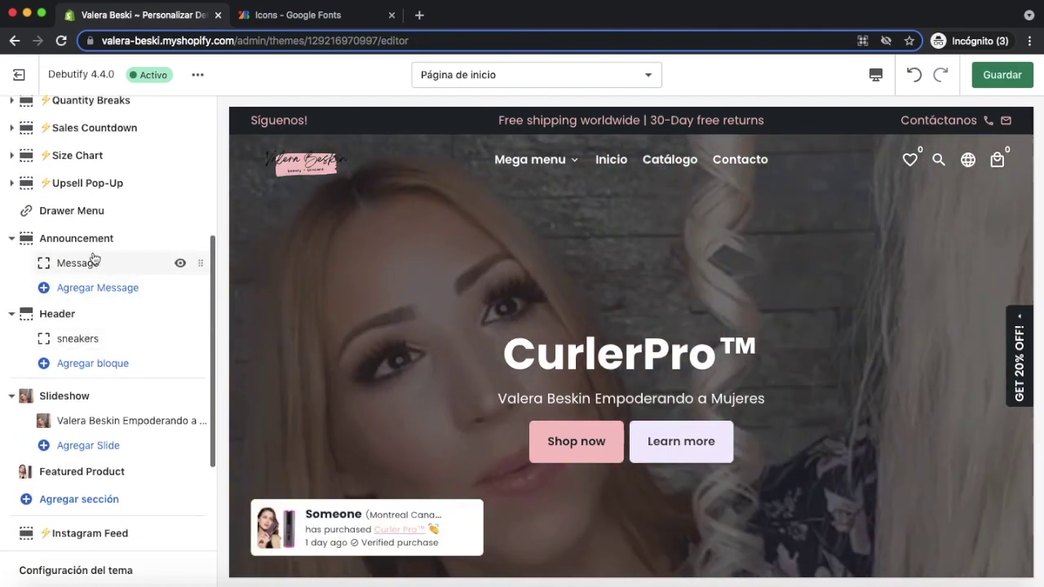
pyautogui.click(89, 261)
pyautogui.click(93, 292)
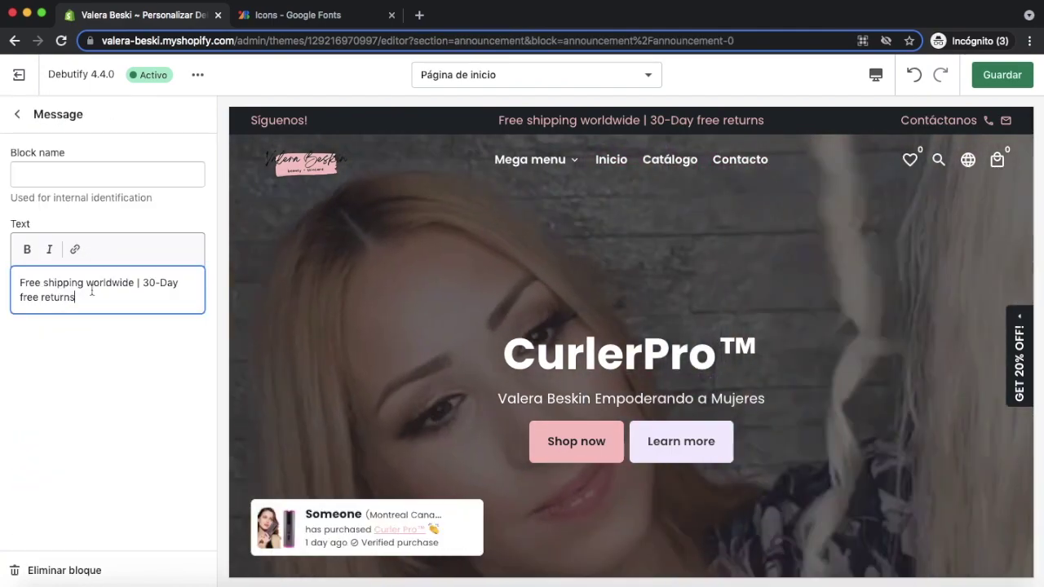
pyautogui.press('super+a')
pyautogui.write('Envíos Gratis a todo el Mundo')
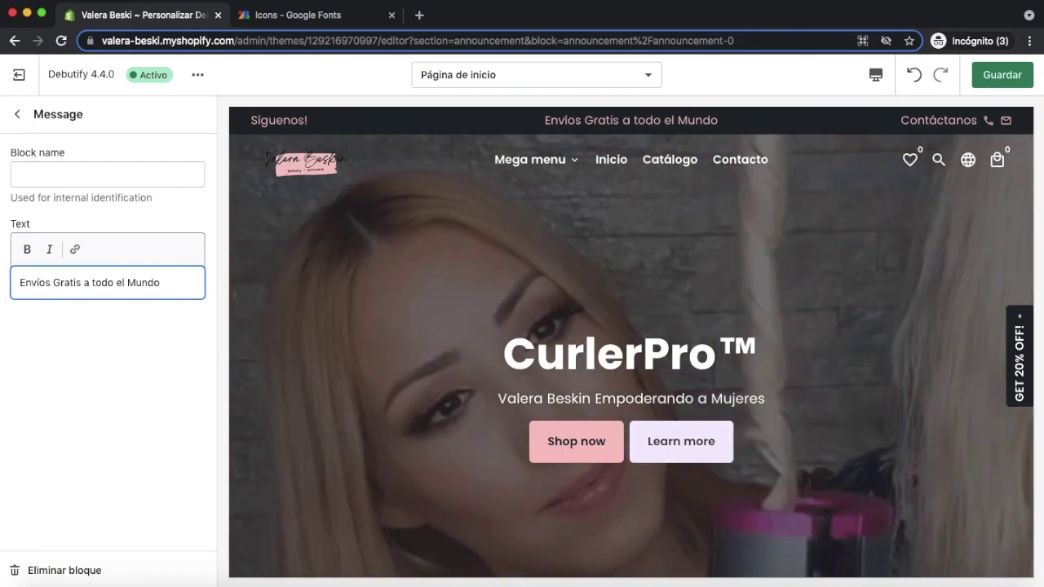
pyautogui.click(114, 322)
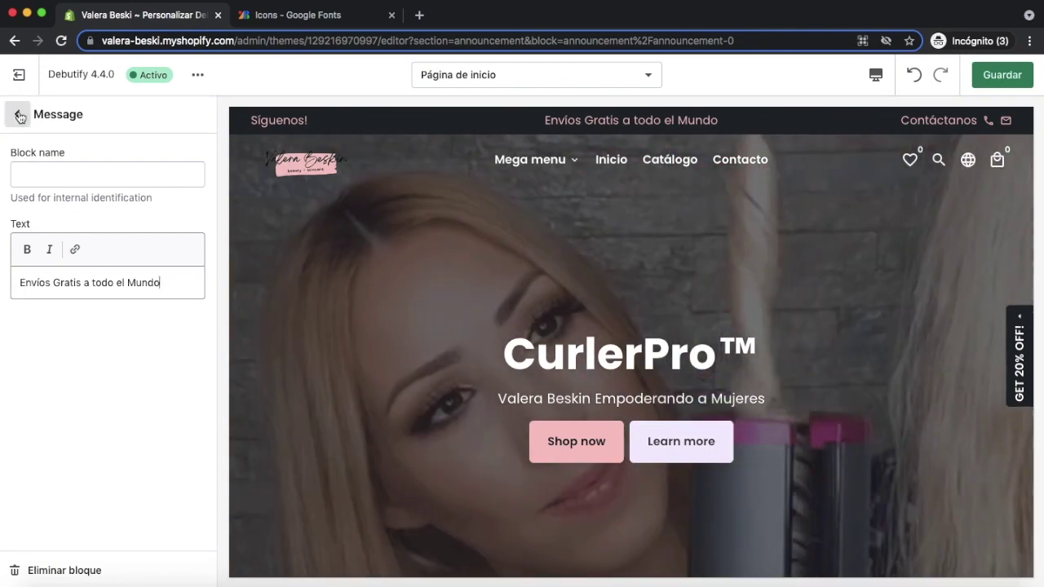
pyautogui.click(20, 116)
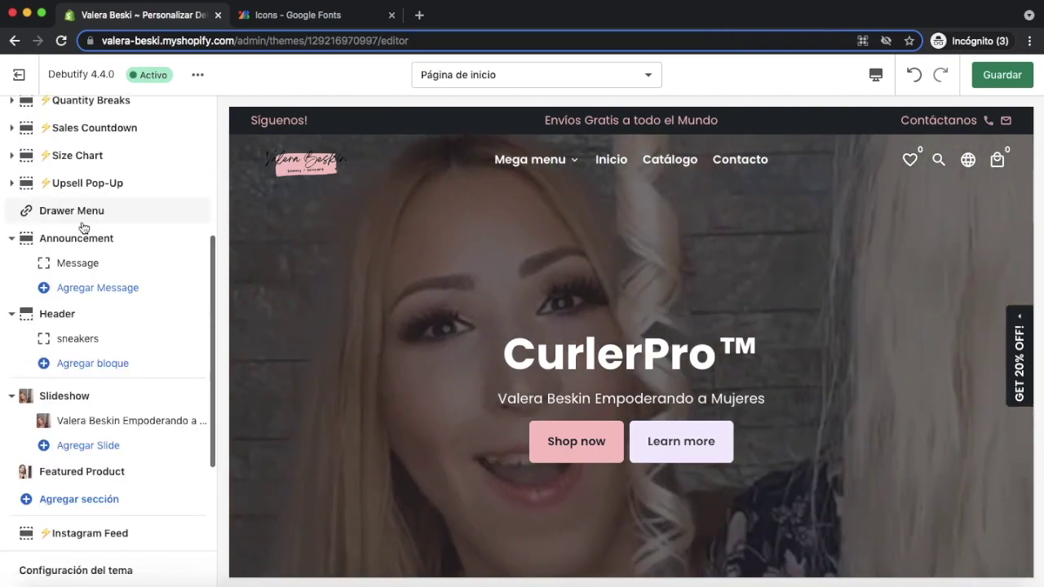
pyautogui.scroll(-3, 82, 226)
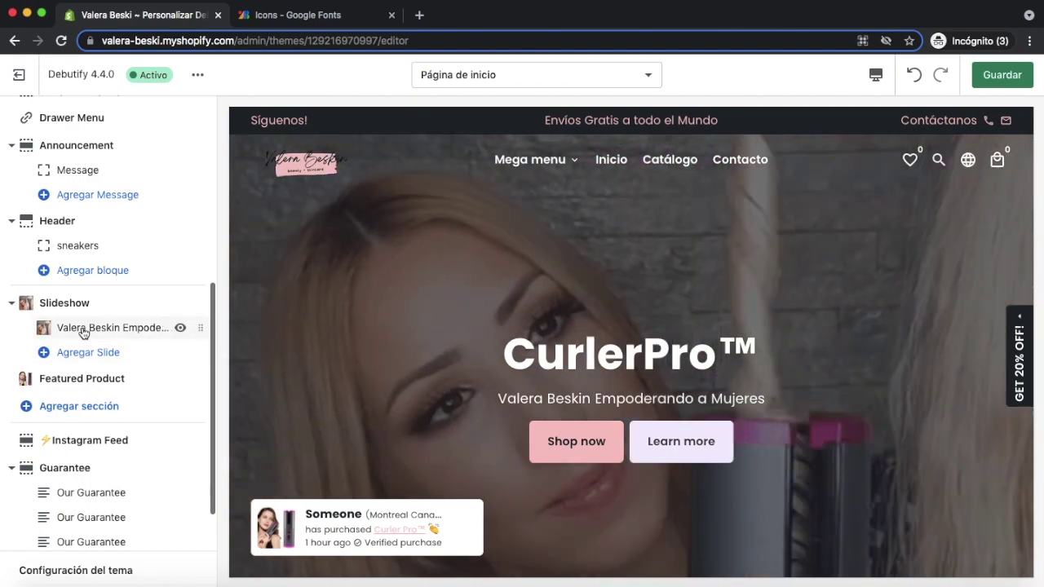
# - Relabel the slideshow slide's buttons from 'Shop now' and 'Learn more' to 'Comprar' and 'Ver Más'
pyautogui.click(82, 328)
pyautogui.scroll(-10, 82, 327)
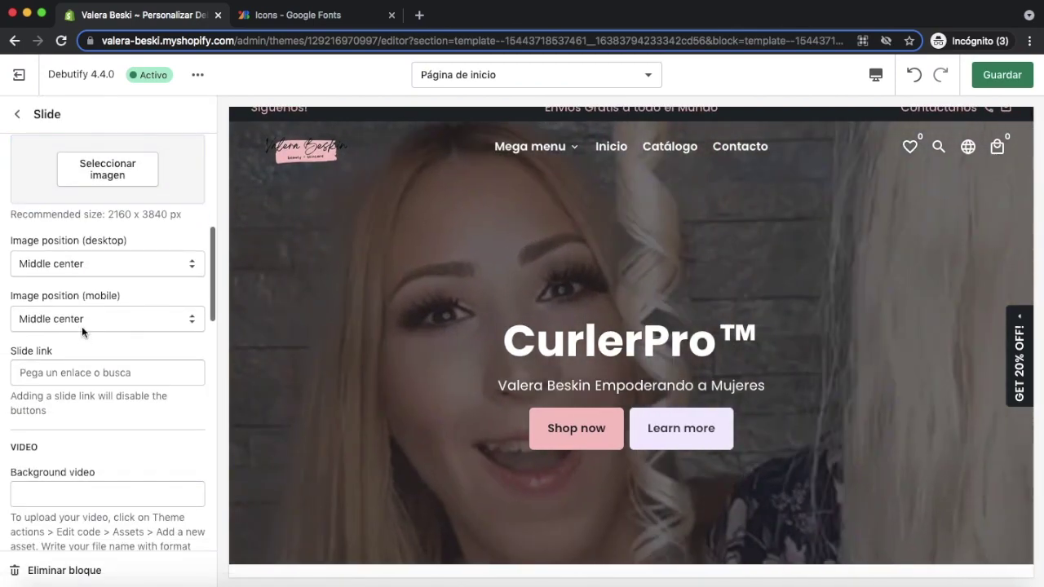
pyautogui.scroll(-10, 81, 327)
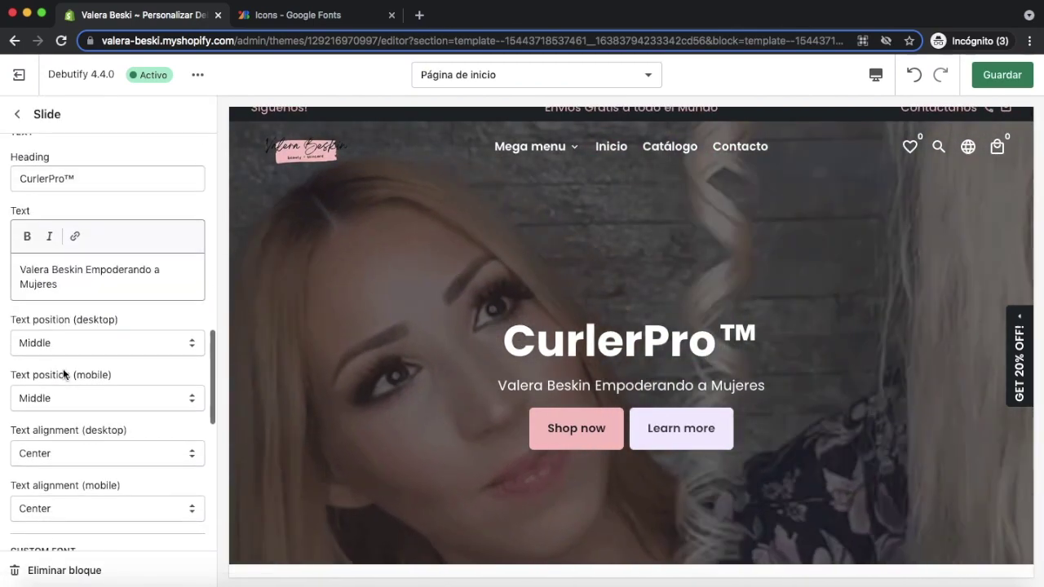
pyautogui.scroll(-8, 63, 369)
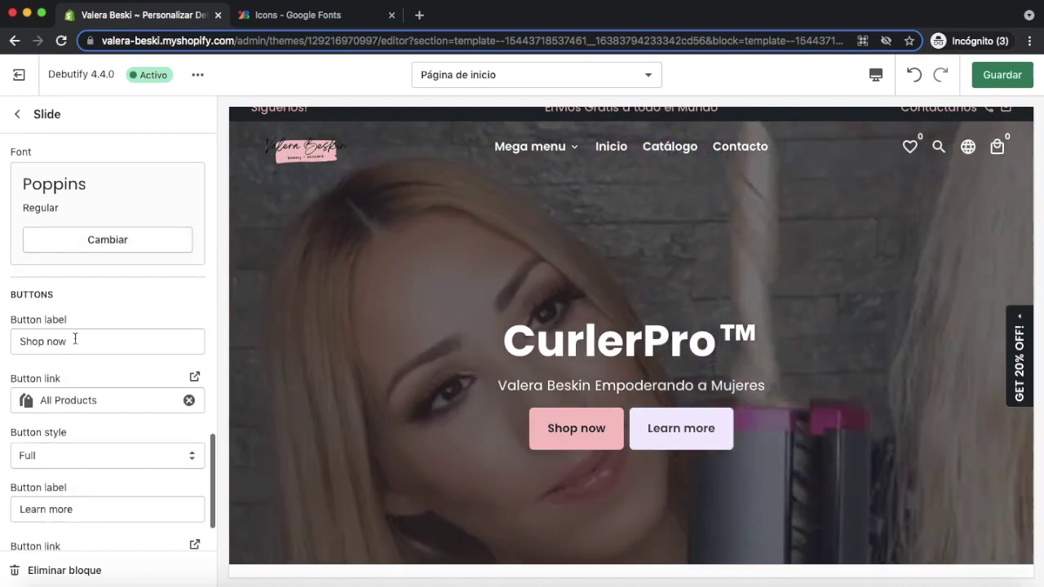
pyautogui.click(75, 339)
pyautogui.tripleClick(75, 339)
pyautogui.write('Comprar')
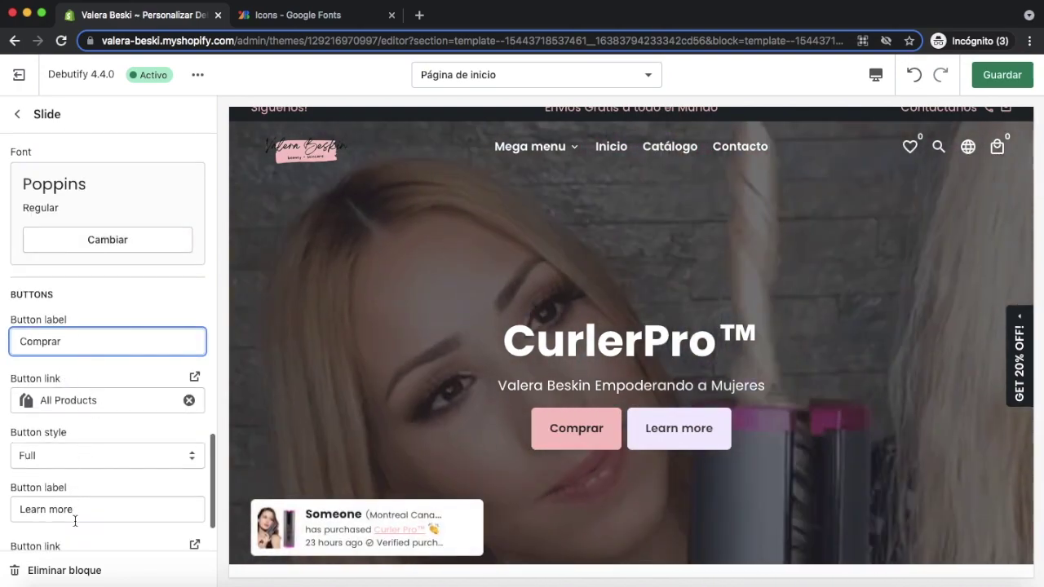
pyautogui.tripleClick(76, 509)
pyautogui.write('Vr')
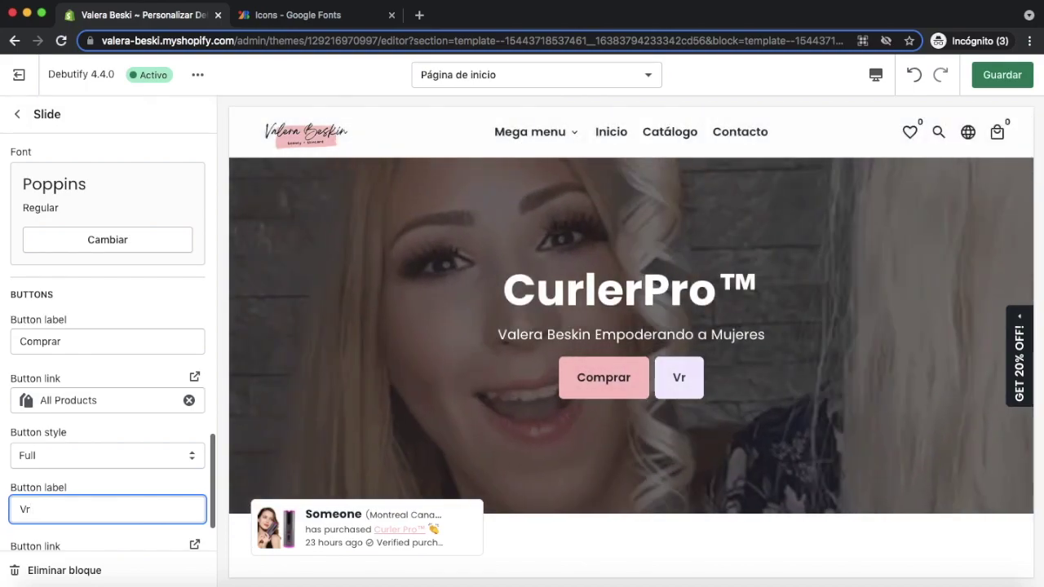
pyautogui.press('BackSpace')
pyautogui.write('er M')
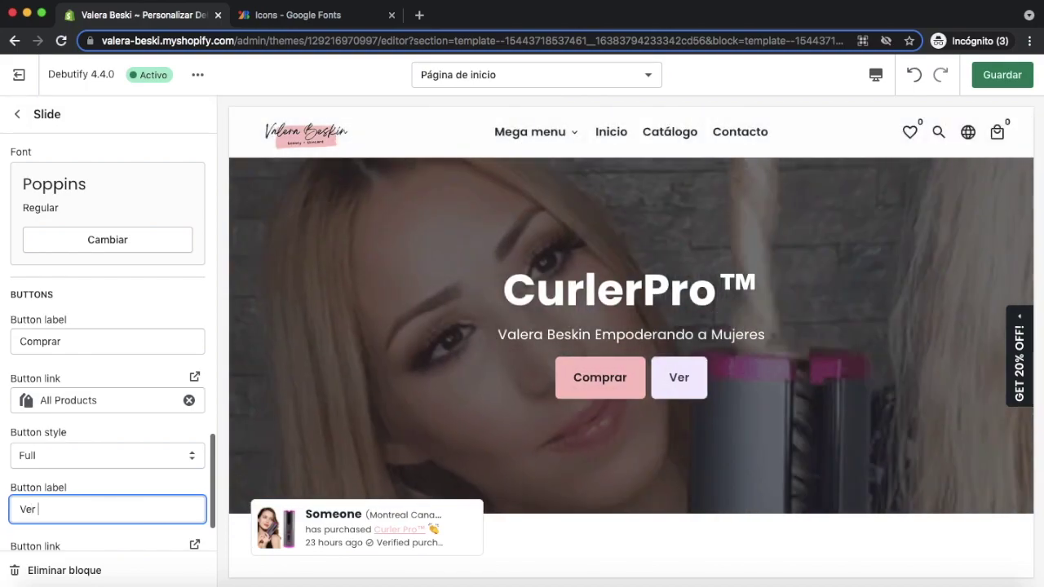
pyautogui.write('ás')
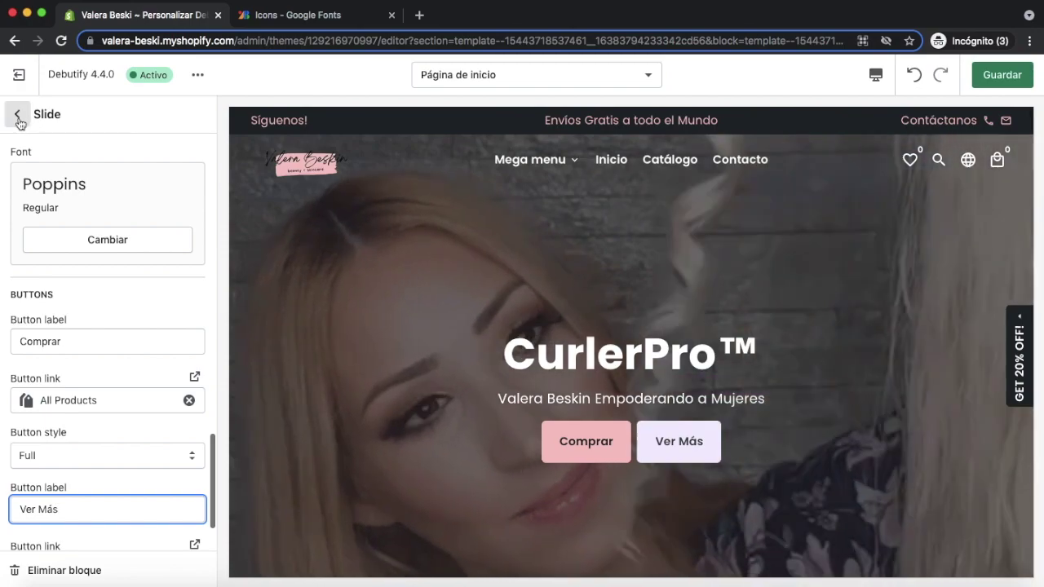
pyautogui.click(17, 114)
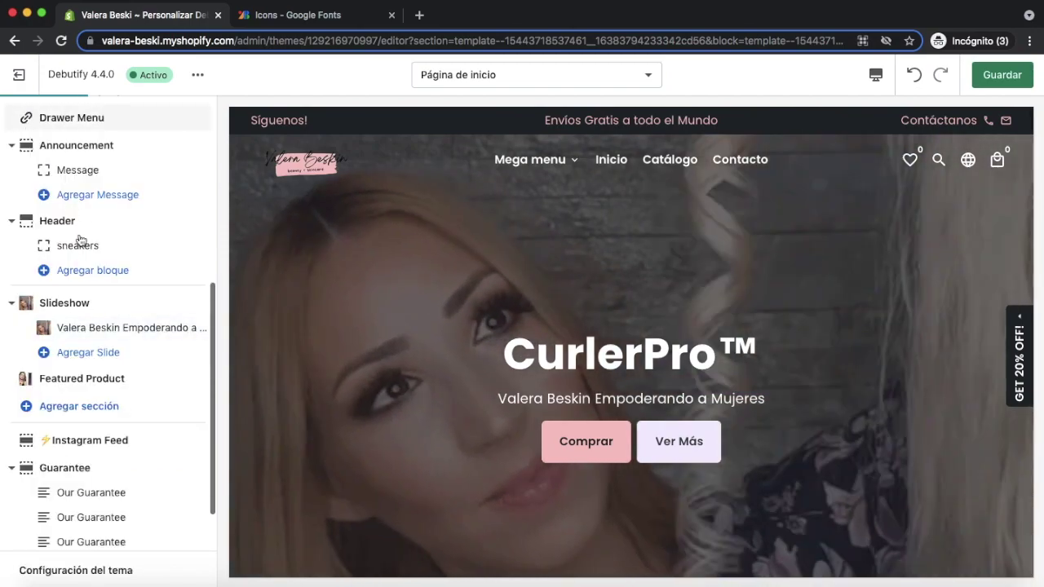
pyautogui.scroll(-8, 242, 306)
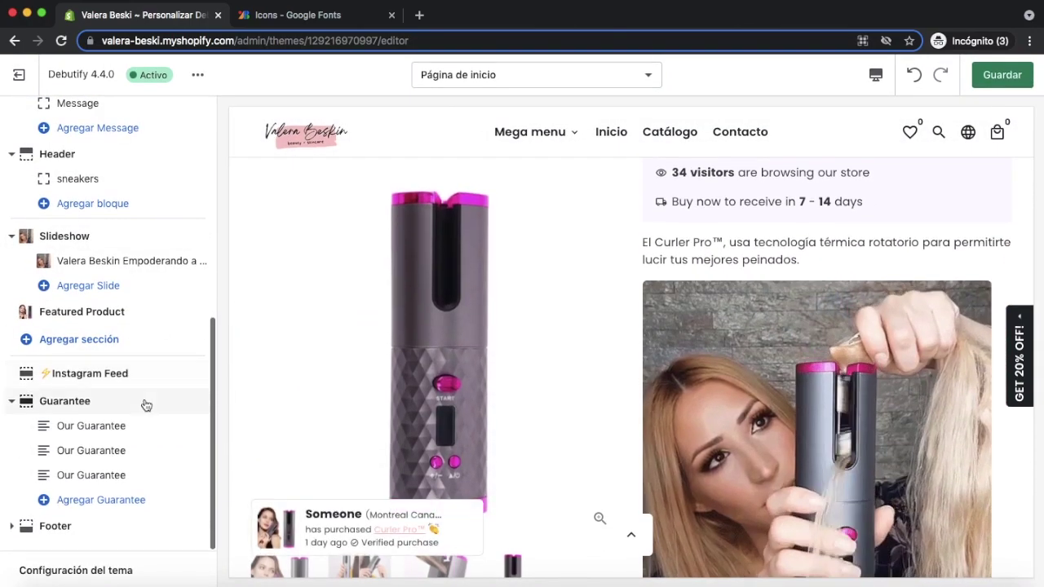
# - Set the footer's social media heading to '¡Síguenos en nuestras redes sociales!' with the accent spell-corrected
pyautogui.scroll(-2, 313, 426)
pyautogui.scroll(-10, 314, 426)
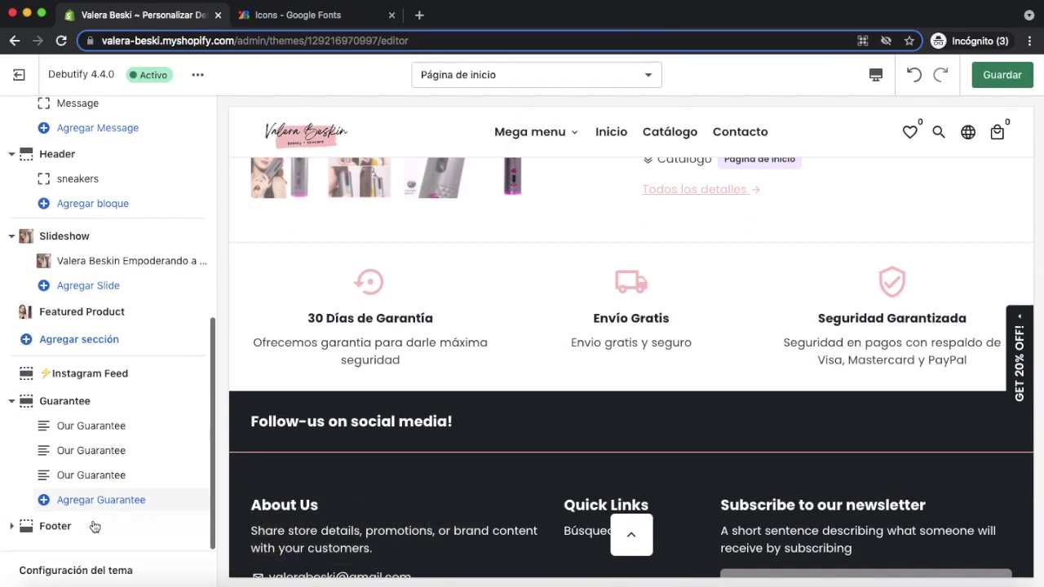
pyautogui.click(89, 528)
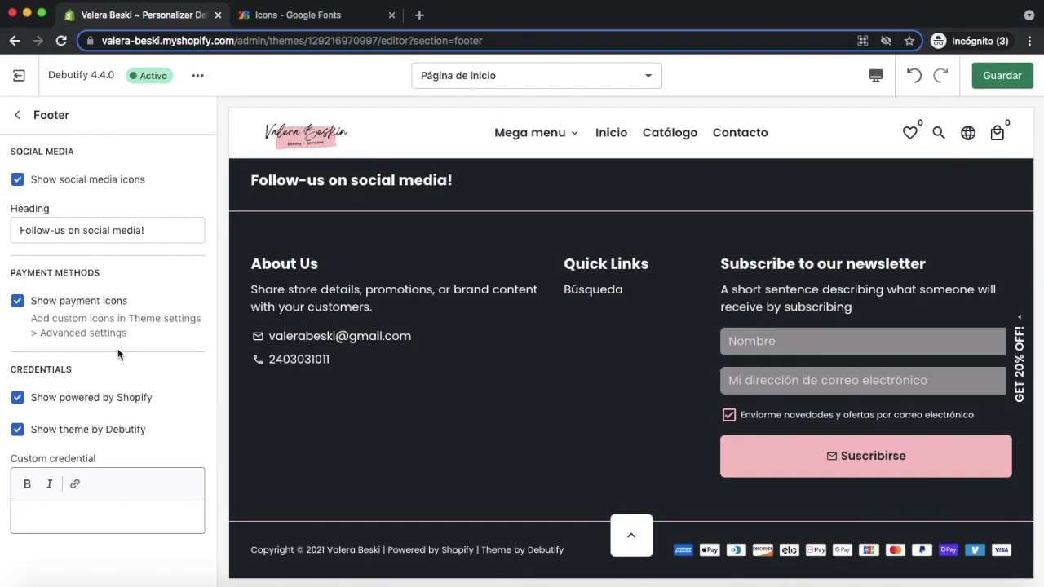
pyautogui.tripleClick(110, 228)
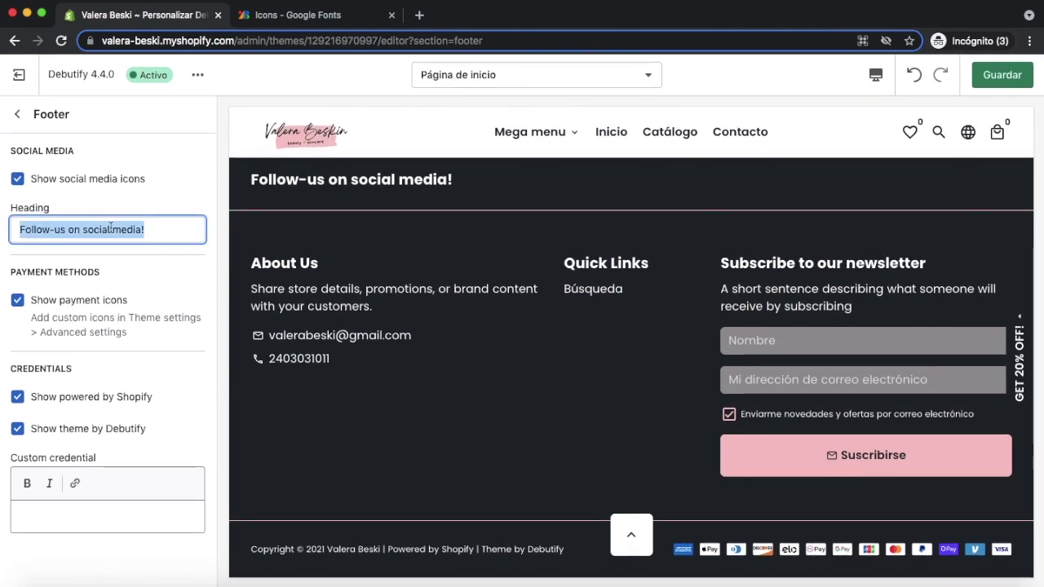
pyautogui.write('Siguenos en n')
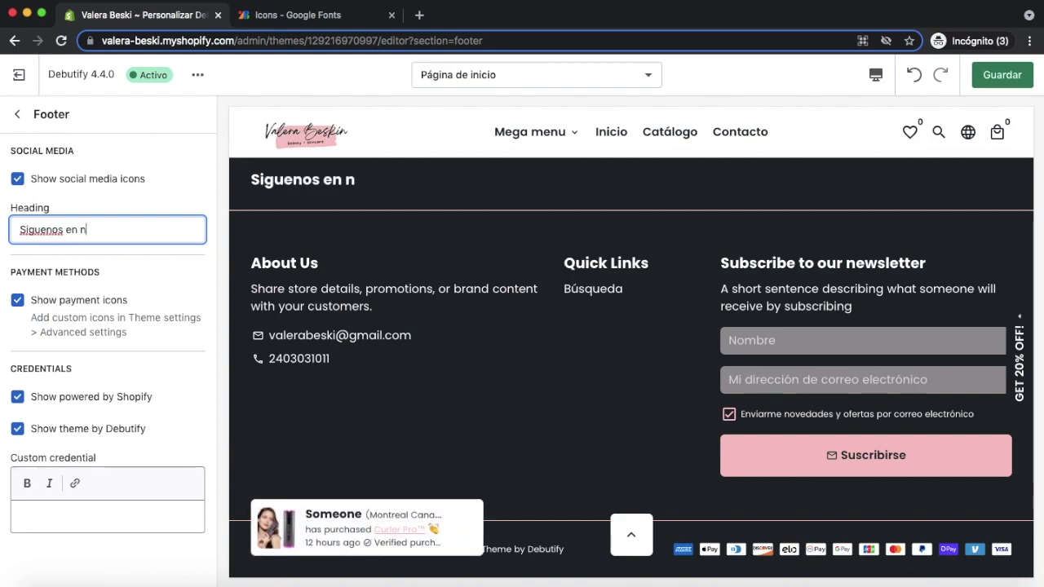
pyautogui.write('uestras redes sociales!')
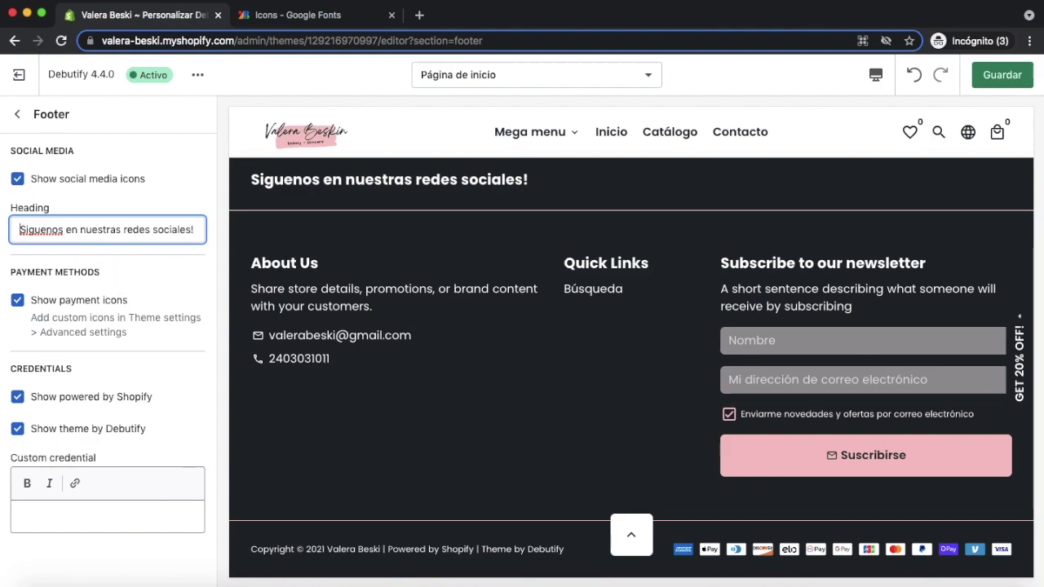
pyautogui.write('¡')
pyautogui.rightClick(39, 230)
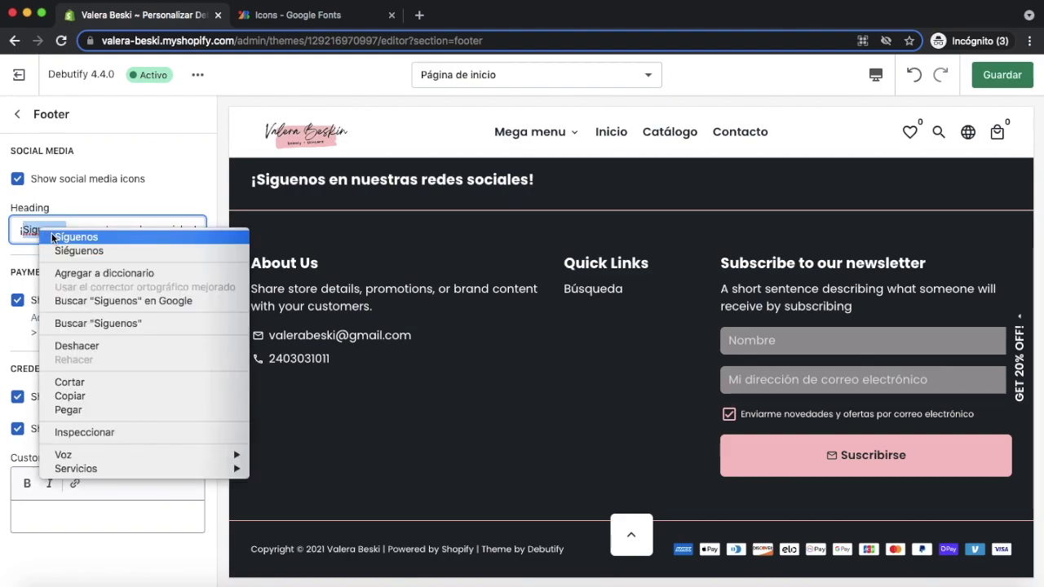
pyautogui.click(53, 236)
pyautogui.click(18, 115)
pyautogui.scroll(-3, 98, 351)
# - Rename the About Us footer column heading to 'Sobre Nosotros'
pyautogui.click(79, 453)
pyautogui.scroll(-3, 95, 326)
pyautogui.tripleClick(94, 295)
pyautogui.write('Nosotros')
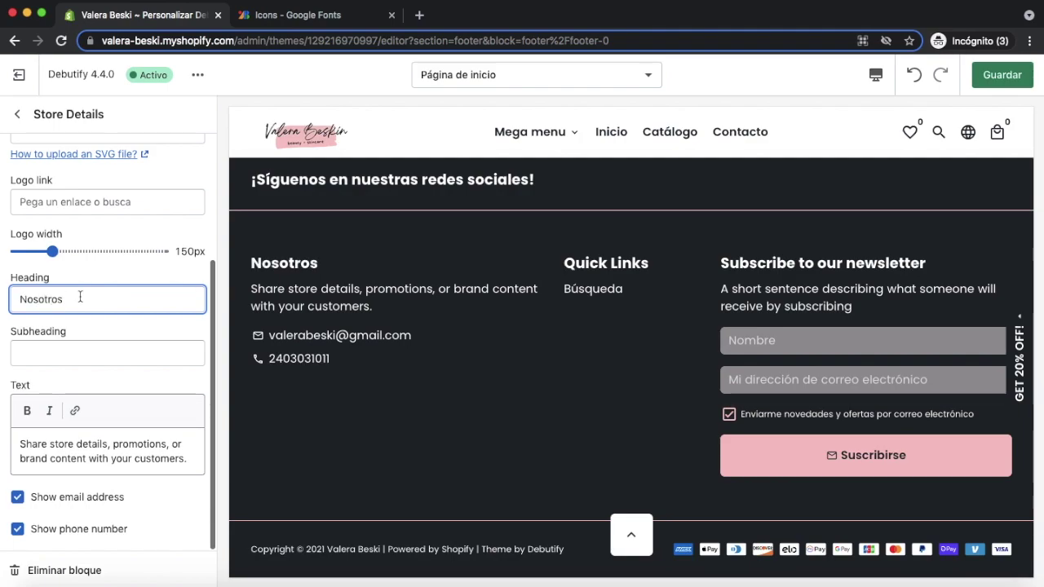
pyautogui.tripleClick(80, 298)
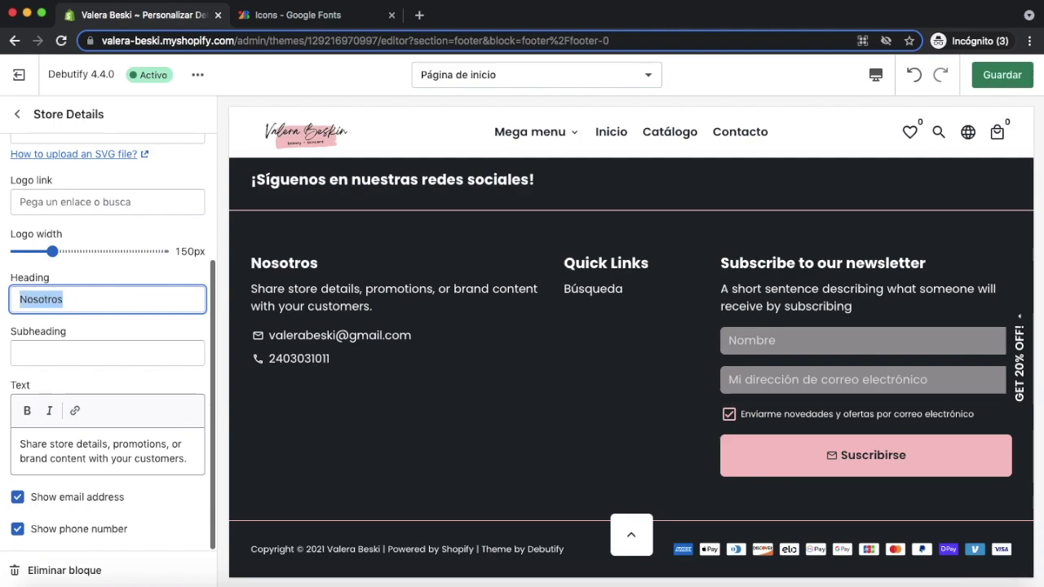
pyautogui.write('Sobre Nosotros')
# - Replace the column text with a Spanish description of the brand's women's-care focus and mission
pyautogui.tripleClick(94, 455)
pyautogui.write('S')
pyautogui.press('BackSpace')
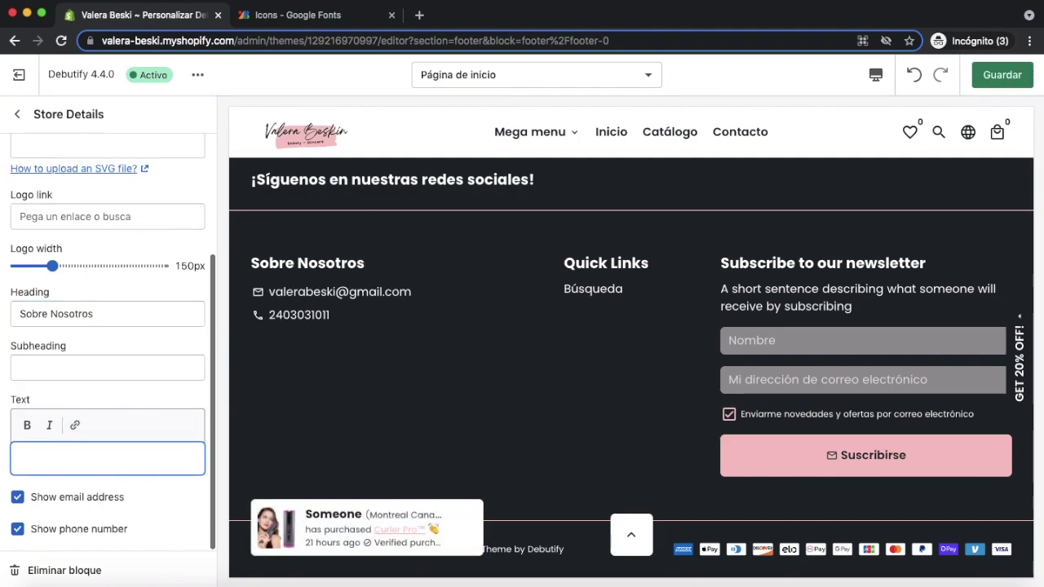
pyautogui.write('Valera Beskin es una empresa')
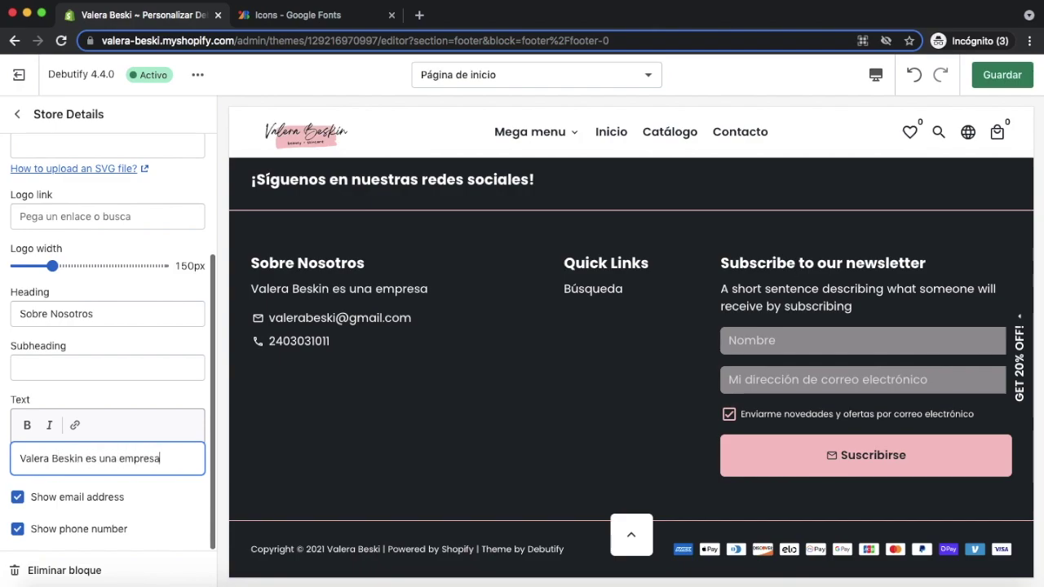
pyautogui.write('da al cu')
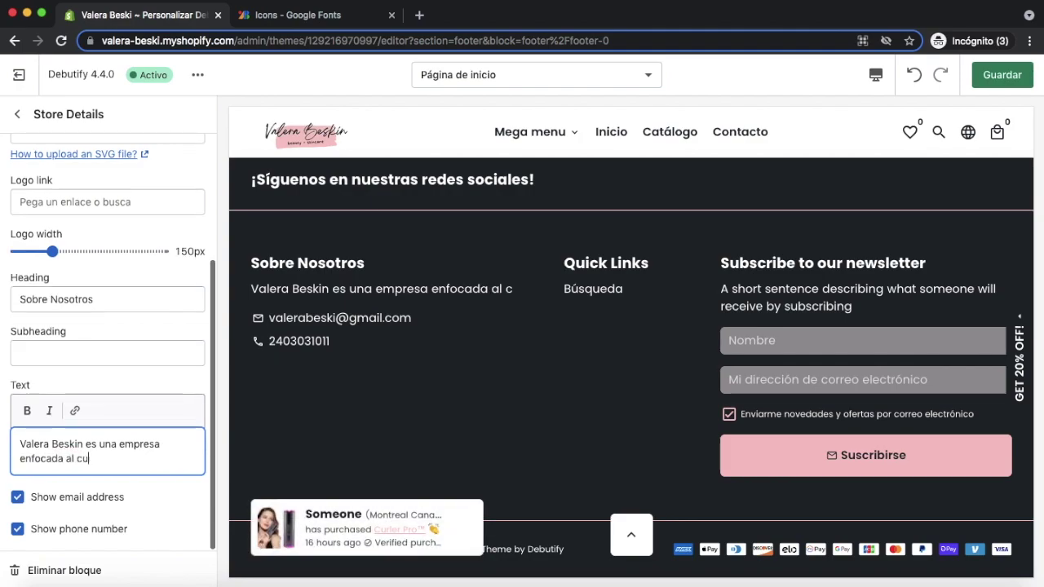
pyautogui.write('idado de la')
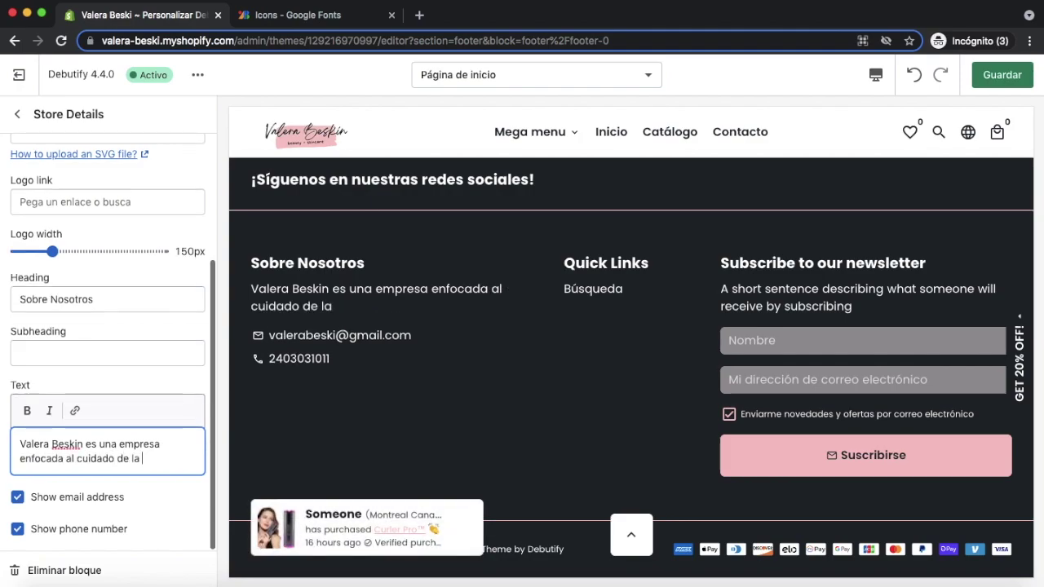
pyautogui.press('Left')
pyautogui.press('Left')
pyautogui.press('Left')
pyautogui.press('Left')
pyautogui.press('Left')
pyautogui.press('Left')
pyautogui.press('Left')
pyautogui.press('Left')
pyautogui.write('s')
pyautogui.press('End')
pyautogui.write('. N')
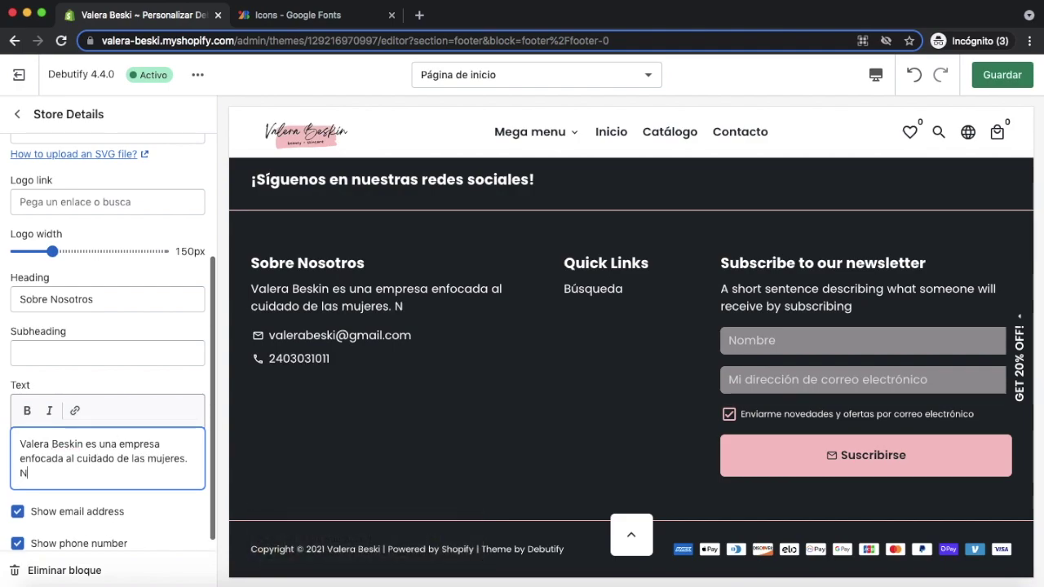
pyautogui.write('uestra mision es es')
pyautogui.write('pode')
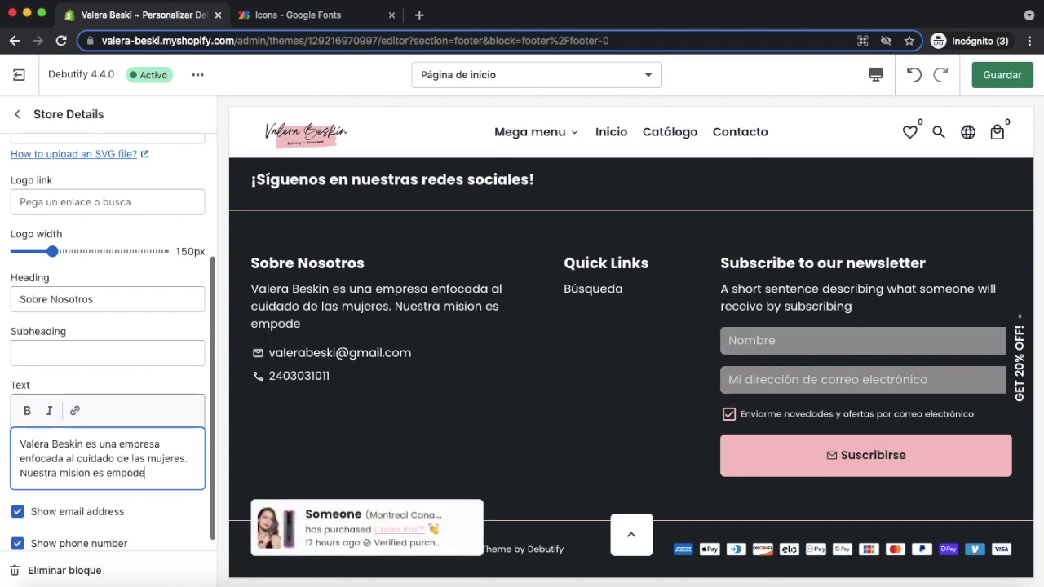
pyautogui.write('rar a todas las m')
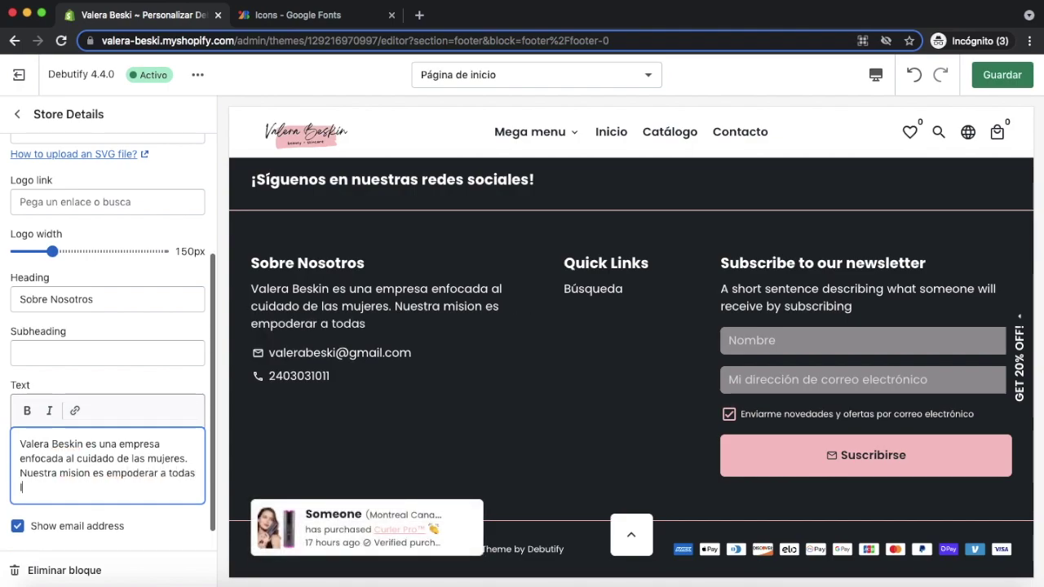
pyautogui.write('uejre')
pyautogui.press('BackSpace')
pyautogui.press('BackSpace')
pyautogui.press('BackSpace')
pyautogui.press('BackSpace')
pyautogui.write('jeres del mundo')
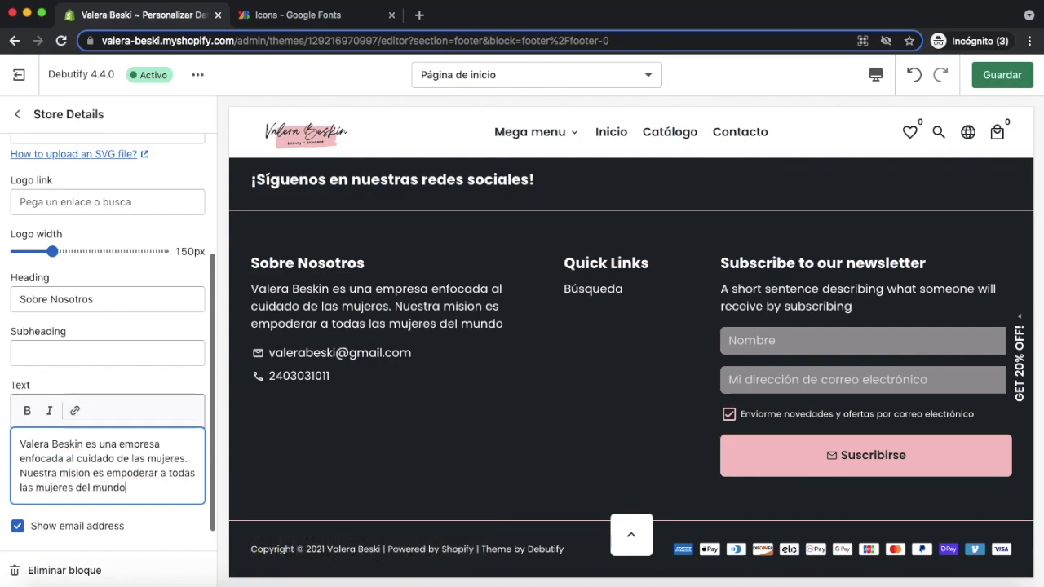
# - Correct 'mision' to the accented 'misión' in the column description
pyautogui.scroll(-1, 146, 406)
pyautogui.click(86, 473)
pyautogui.press('BackSpace')
pyautogui.hotkey('alt', 'e')
pyautogui.write('ó')
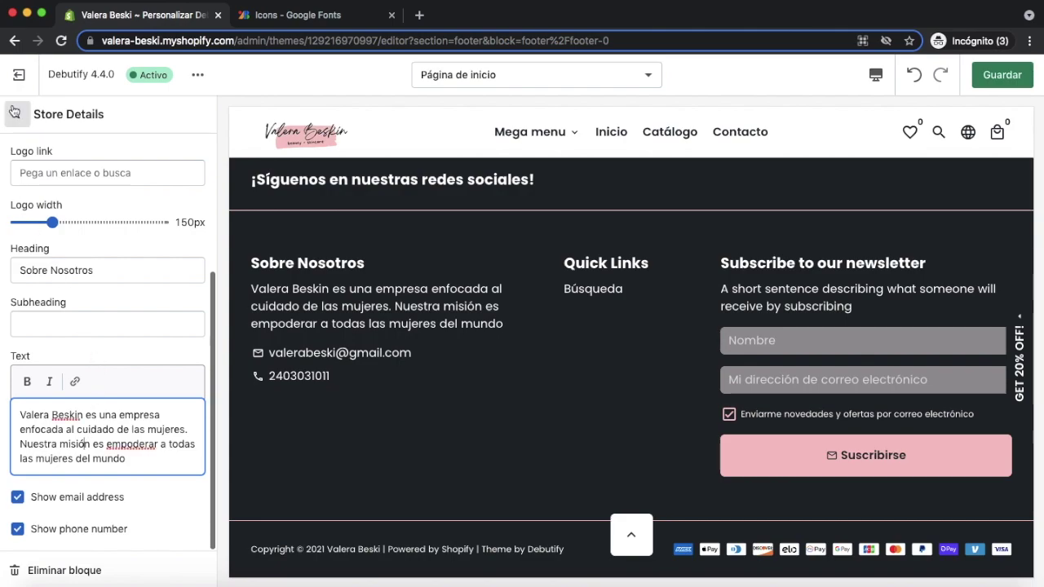
pyautogui.click(16, 115)
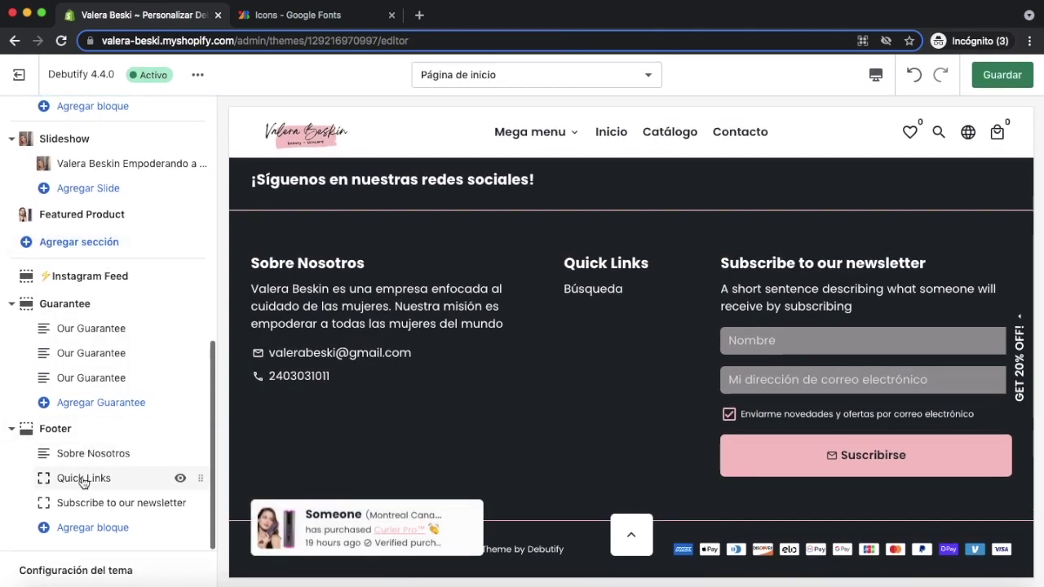
# - Rename the Quick Links block to 'Links Rapidos' and its heading to 'Links'
pyautogui.click(83, 478)
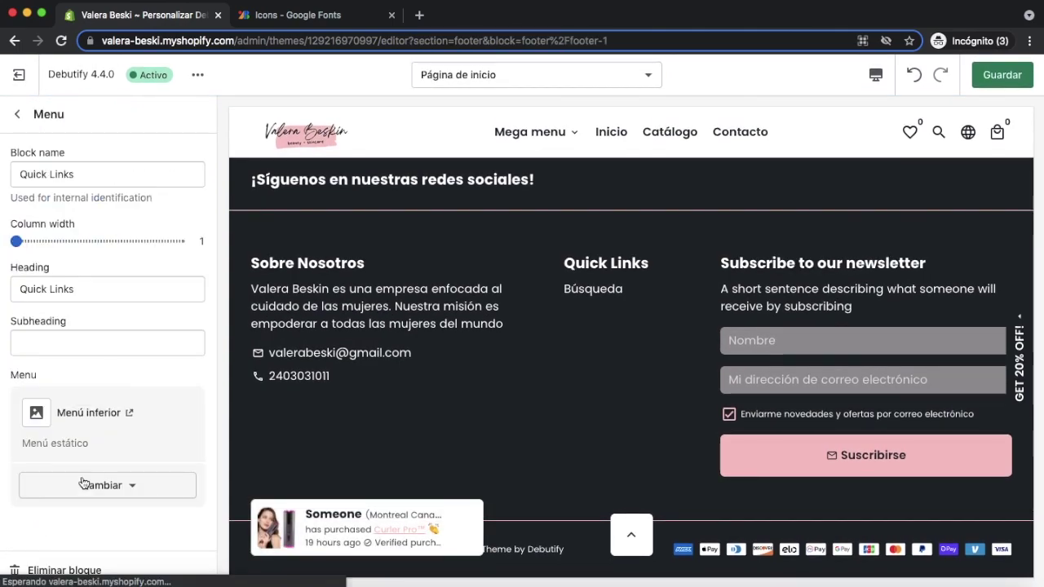
pyautogui.tripleClick(78, 178)
pyautogui.write('Links ')
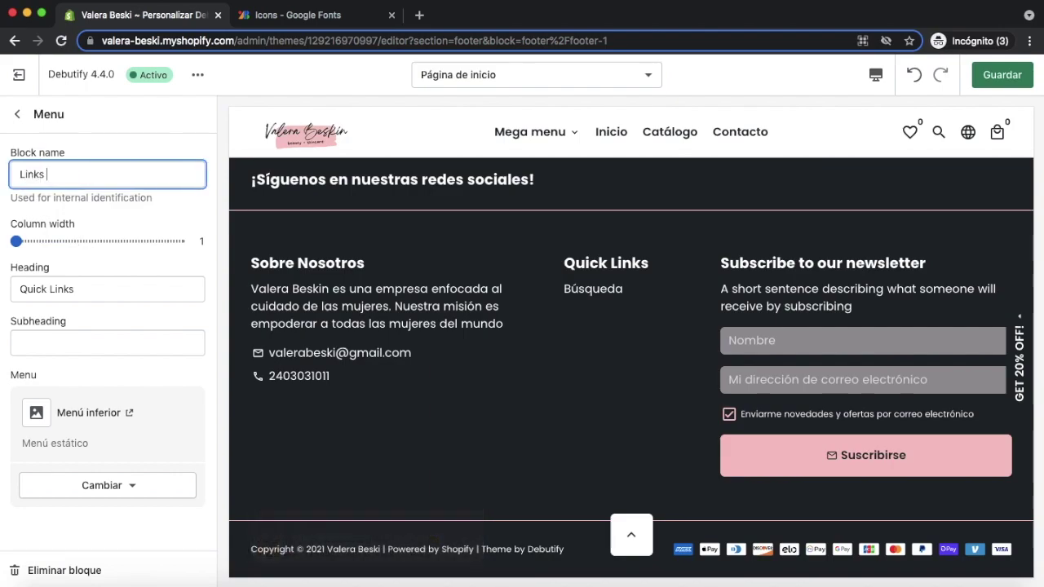
pyautogui.write('Rapidos')
pyautogui.tripleClick(85, 176)
pyautogui.click(67, 278)
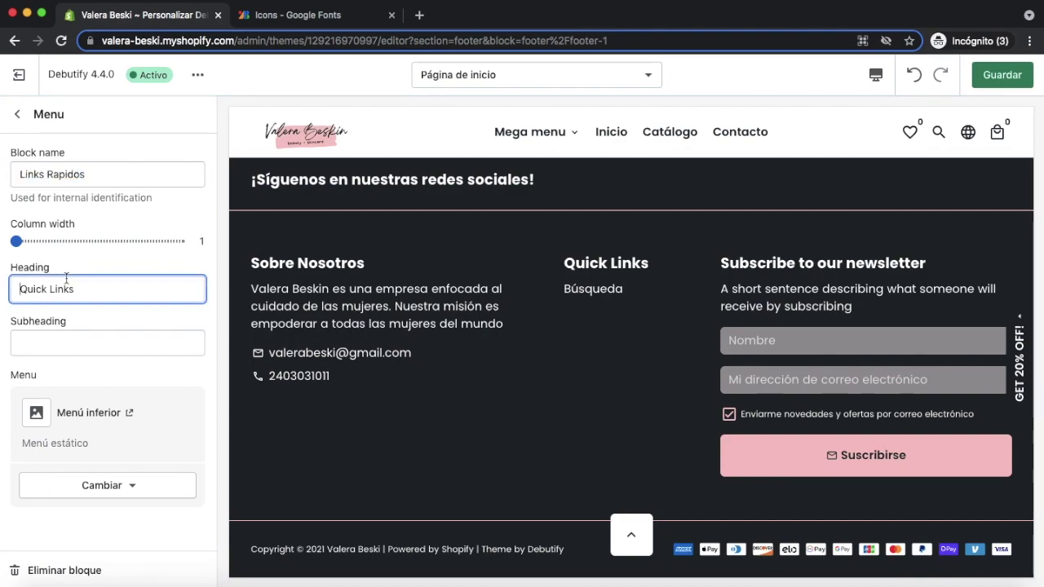
pyautogui.tripleClick(125, 289)
pyautogui.write('Links')
pyautogui.click(122, 261)
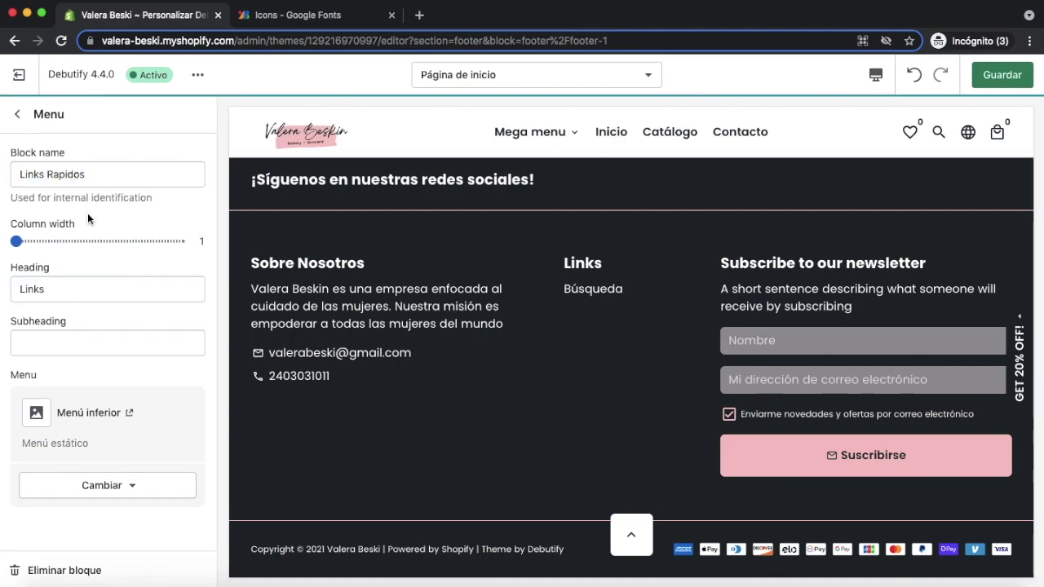
pyautogui.click(18, 114)
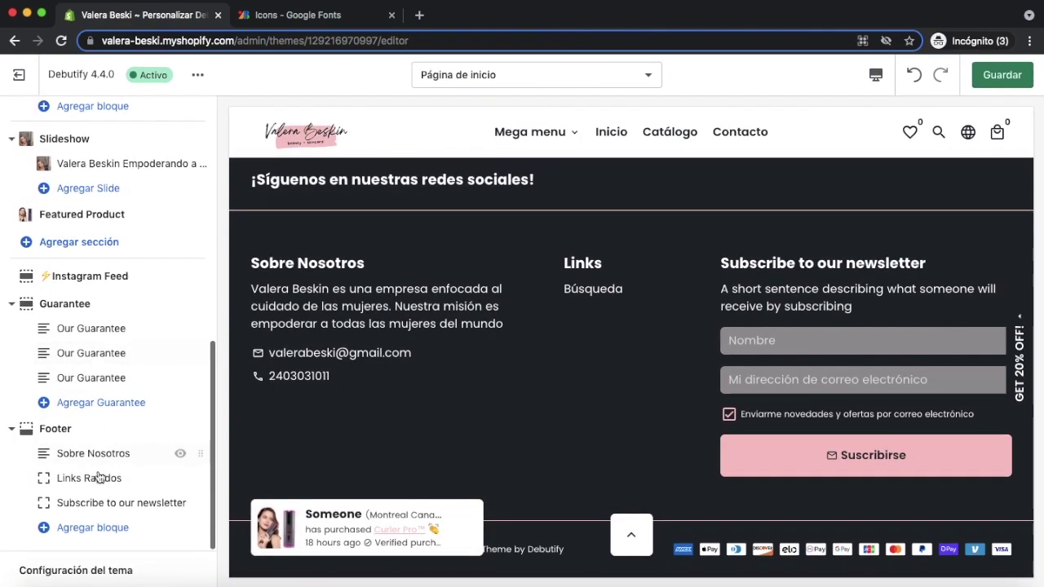
# - Set the newsletter heading to 'Inscríbete a nuestra lista de clientes' and subheading 'Obten descuentos y promociones'
pyautogui.click(70, 502)
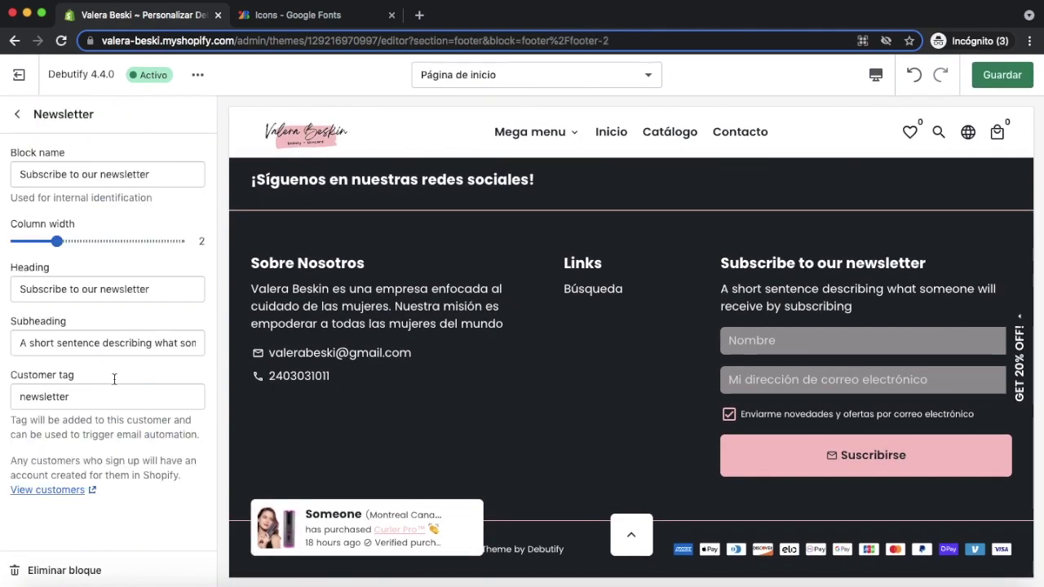
pyautogui.tripleClick(103, 285)
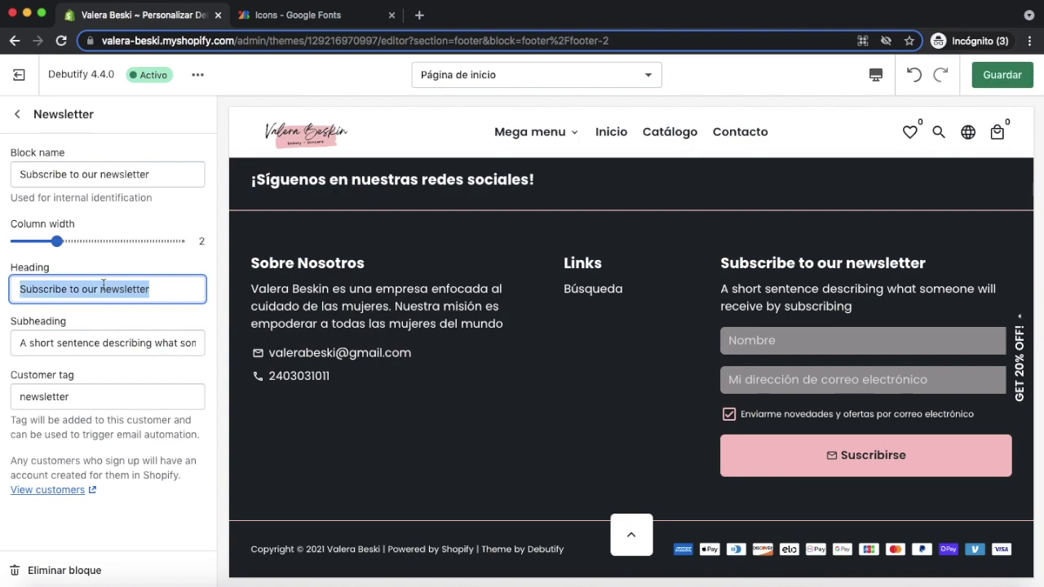
pyautogui.write('I')
pyautogui.write('nscr')
pyautogui.press('BackSpace')
pyautogui.write('cr')
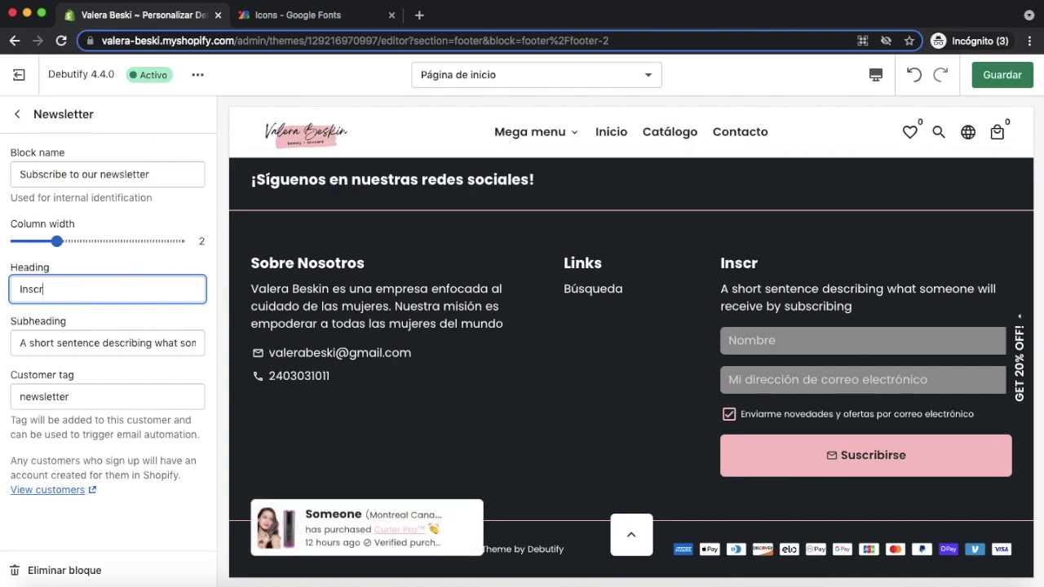
pyautogui.write('íbete a nuestra lista de clientes')
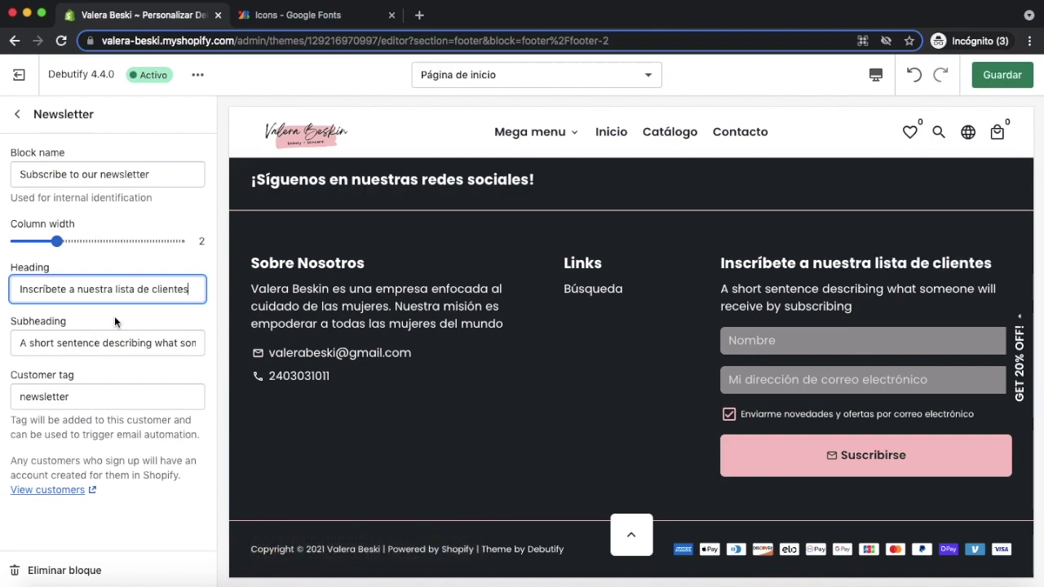
pyautogui.tripleClick(115, 348)
pyautogui.write('Obte')
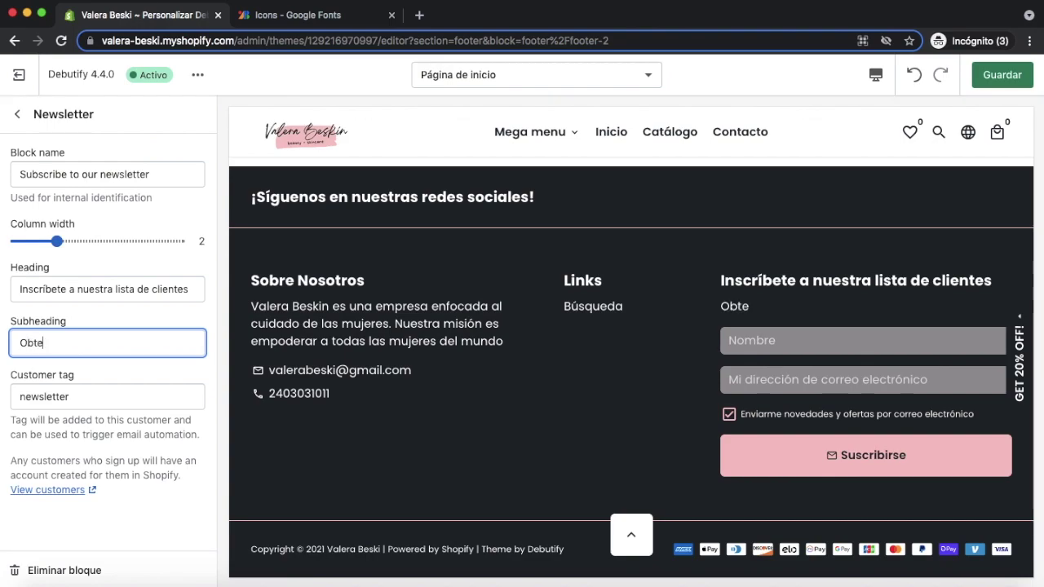
pyautogui.write('n descuentos y promociones')
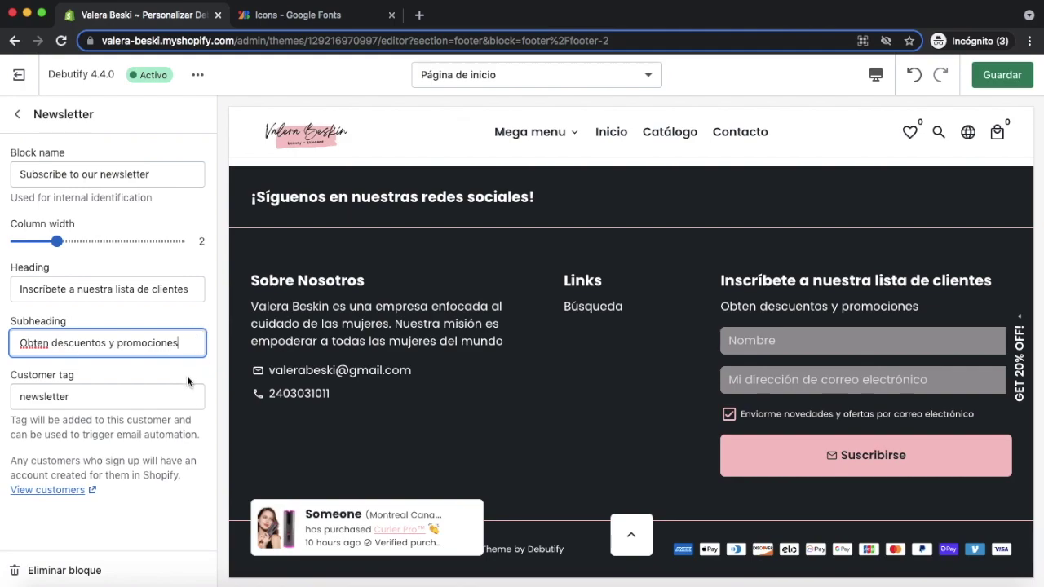
pyautogui.click(187, 377)
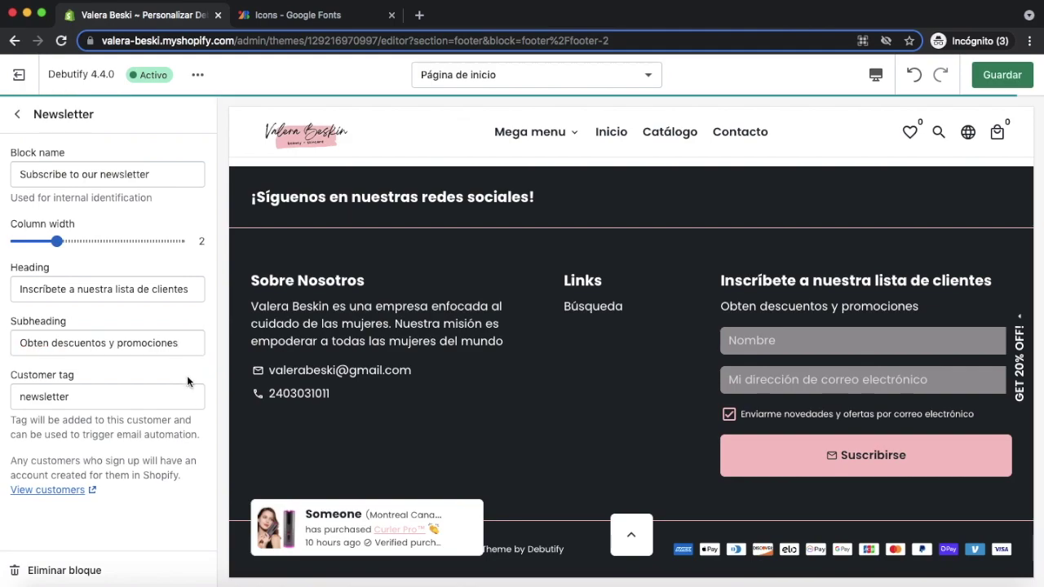
pyautogui.click(17, 114)
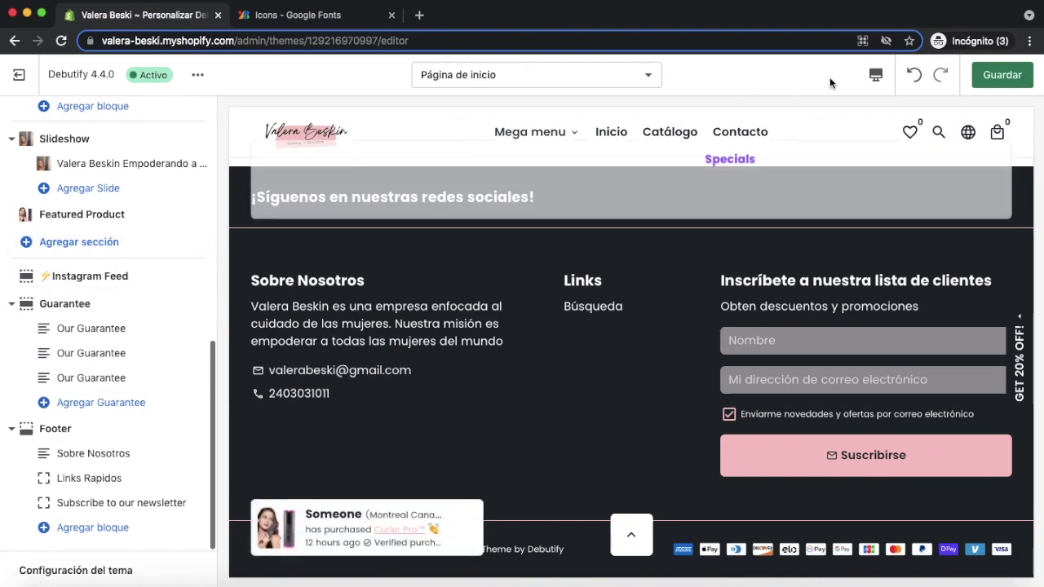
# - Save the theme changes and start a new store page titled 'Preguntas Frecuentes'
pyautogui.click(998, 75)
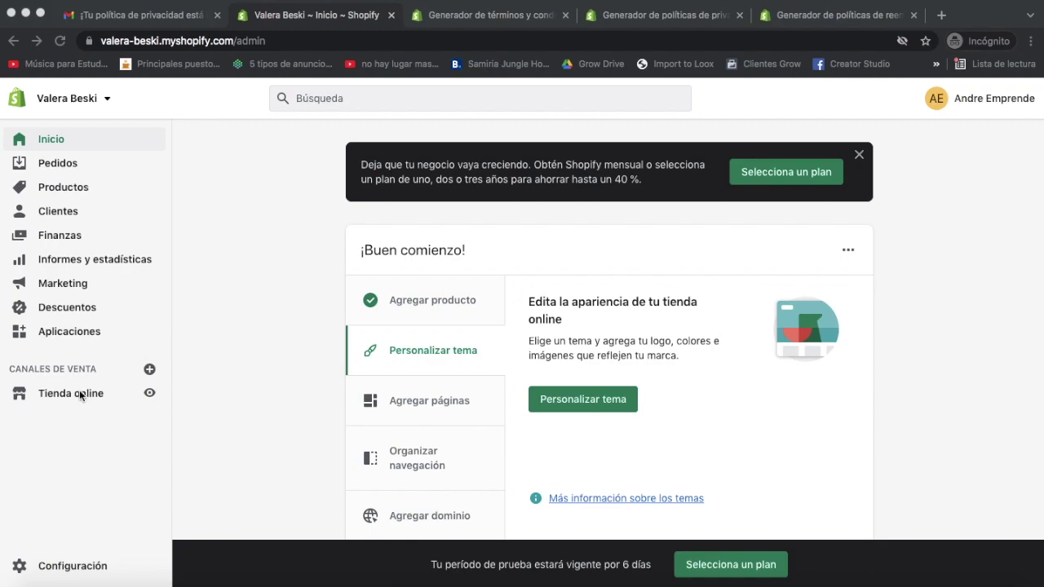
pyautogui.click(78, 394)
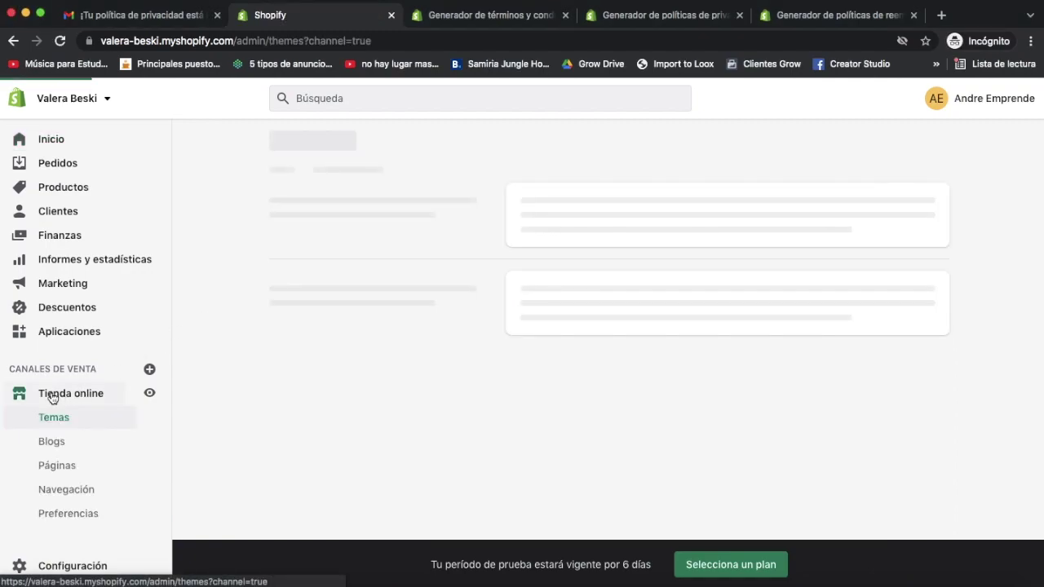
pyautogui.click(73, 469)
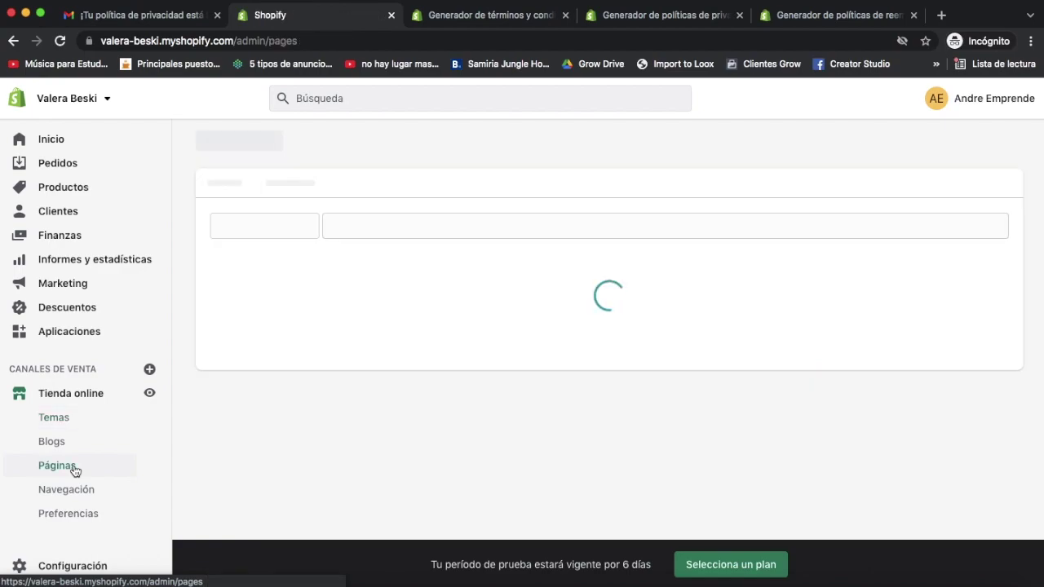
pyautogui.click(991, 142)
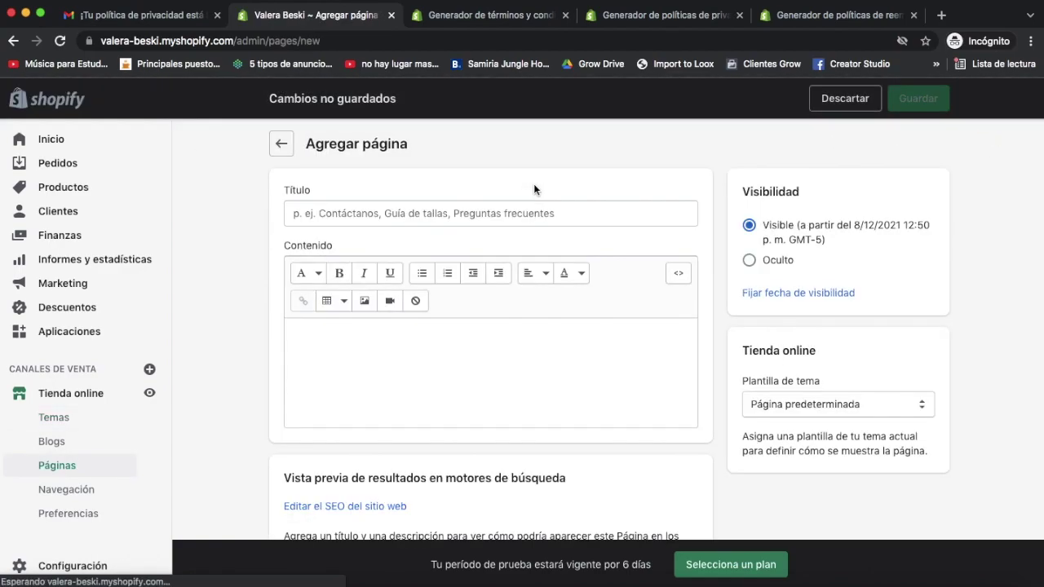
pyautogui.click(379, 215)
pyautogui.write('Pregunt')
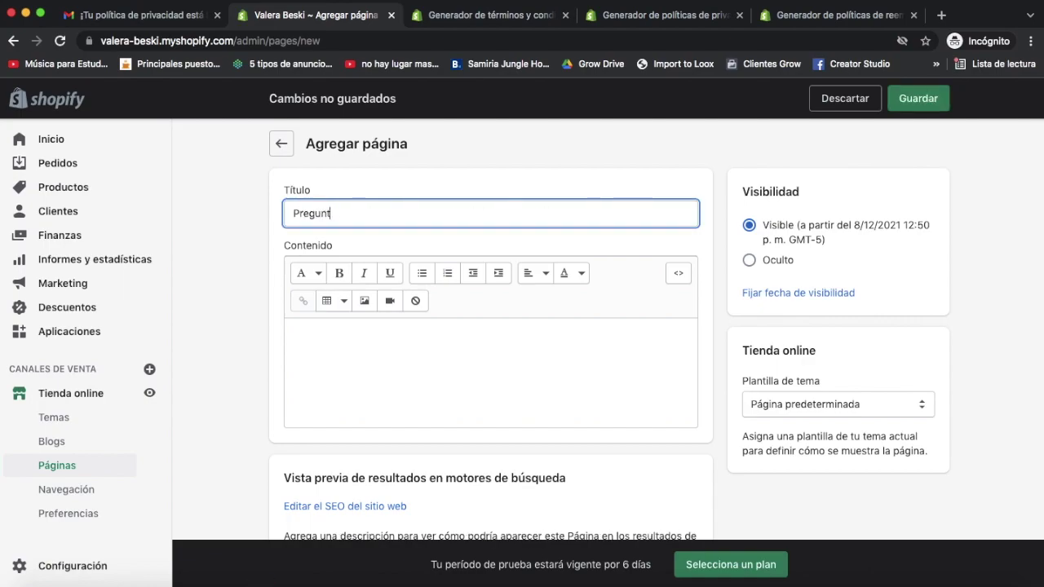
pyautogui.write('as Frecuentes')
# - Fill the page content with the FAQ text from Google Docs and save it
pyautogui.click(420, 347)
pyautogui.scroll(-1, 422, 349)
pyautogui.scroll(1, 438, 357)
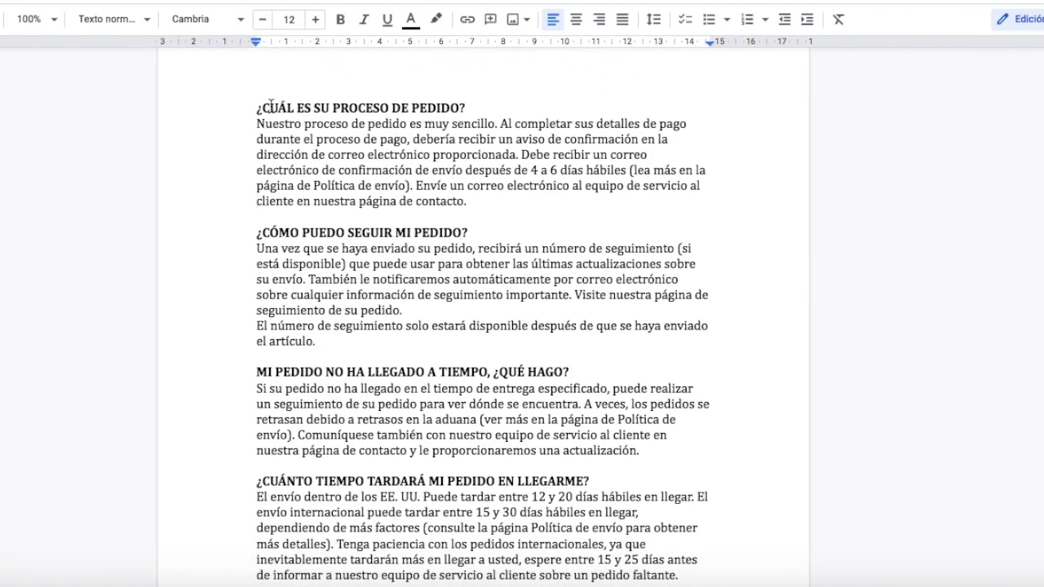
pyautogui.moveTo(256, 108); pyautogui.dragTo(677, 584)
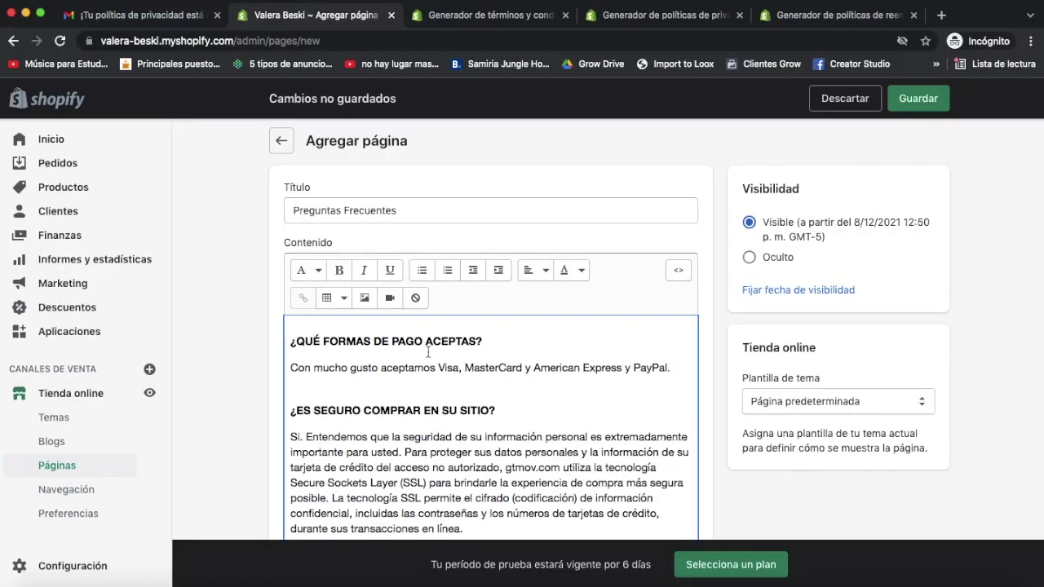
pyautogui.scroll(10, 428, 352)
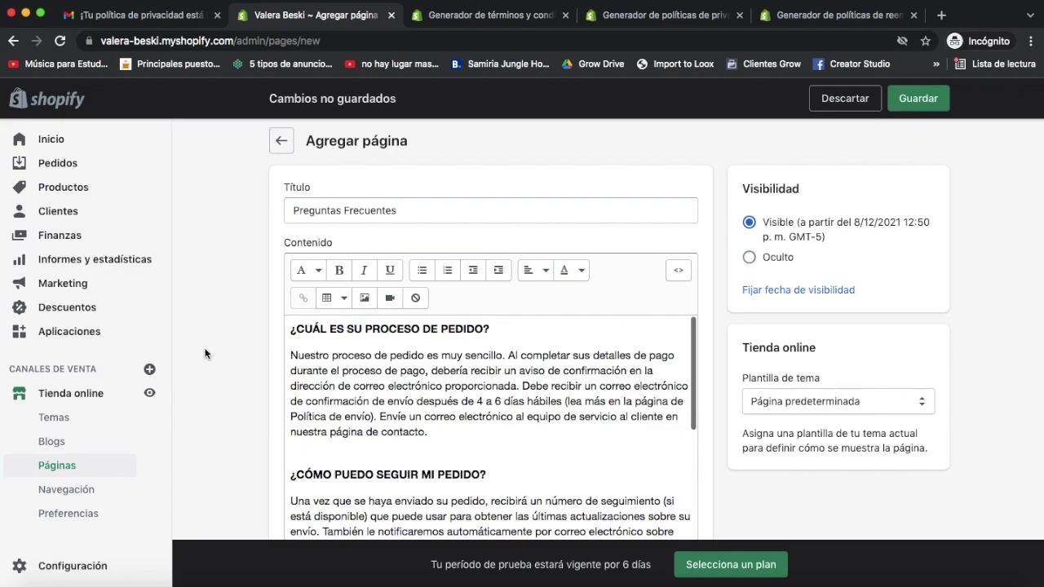
pyautogui.scroll(-5, 203, 351)
pyautogui.scroll(5, 205, 353)
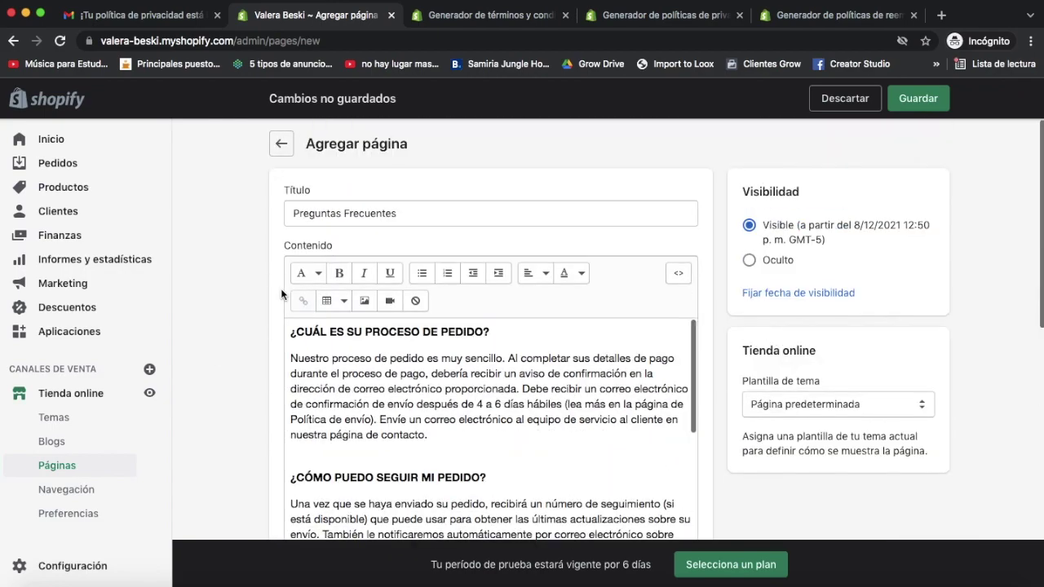
pyautogui.click(913, 103)
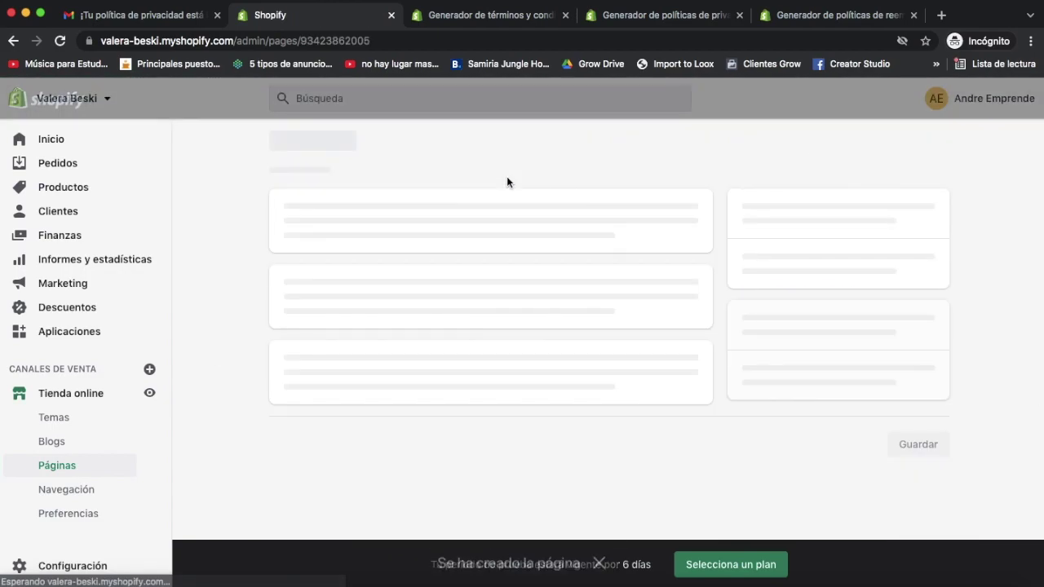
pyautogui.click(281, 144)
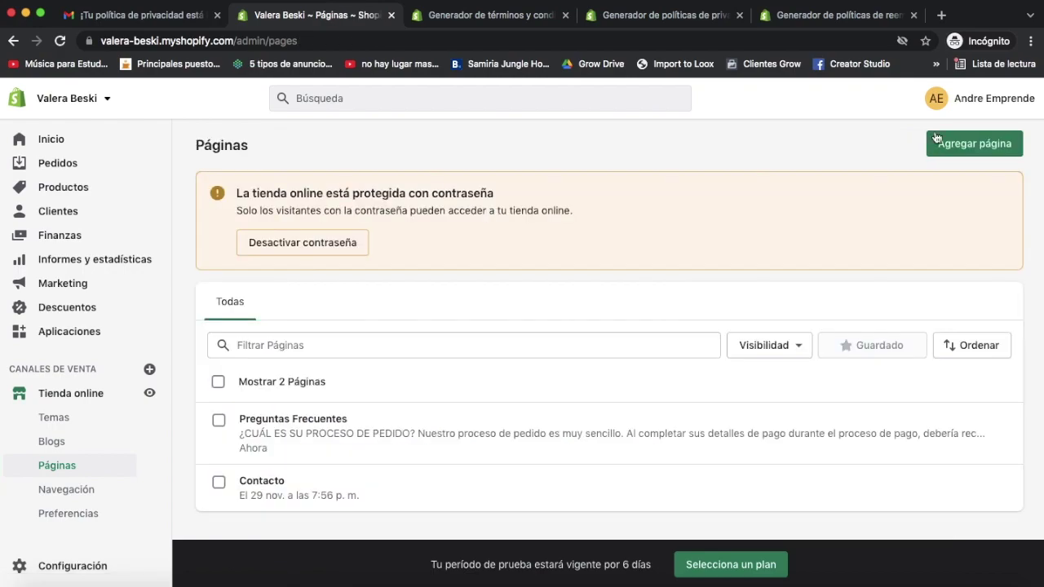
# - Start another new page titled 'Politicas de Reembolsos', leaving its content empty for now
pyautogui.click(936, 142)
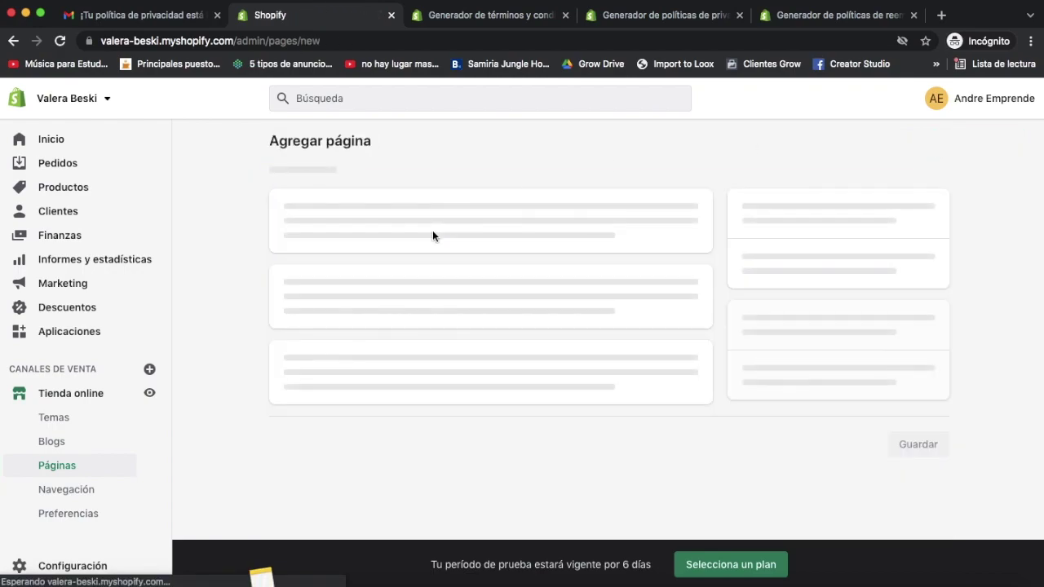
pyautogui.click(391, 213)
pyautogui.write('Politicas de Reembolsos')
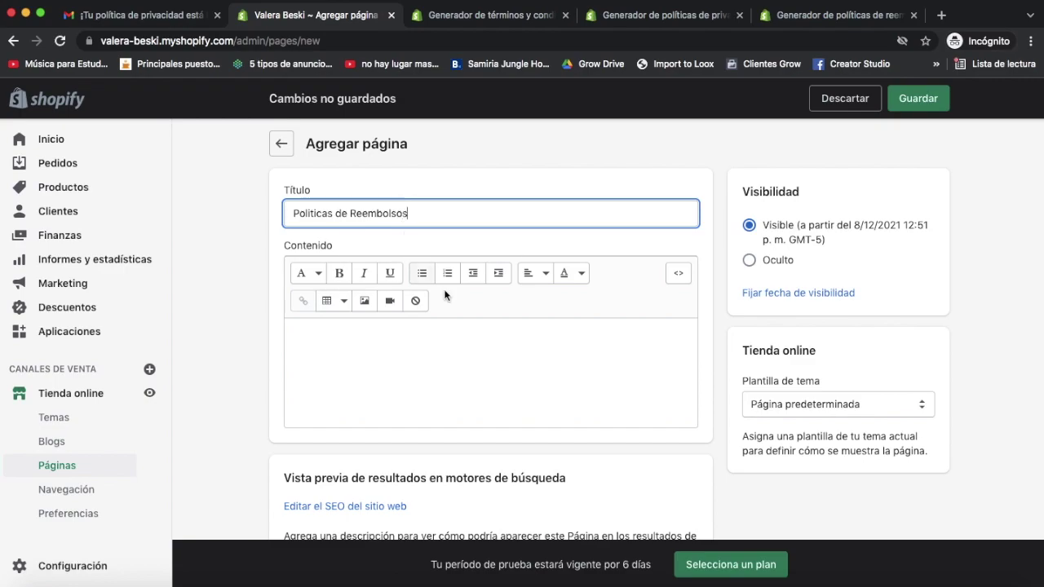
pyautogui.click(434, 357)
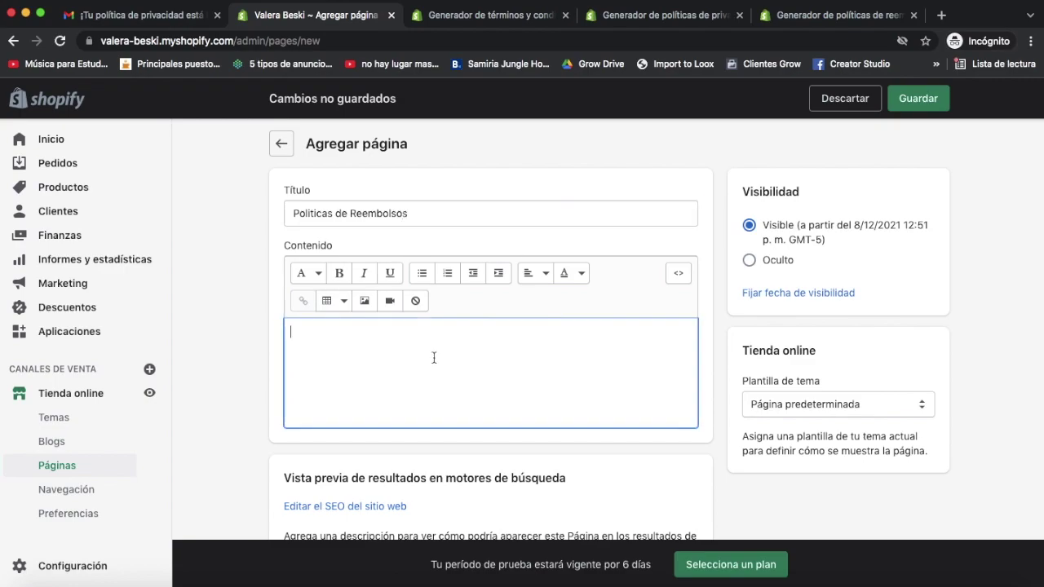
# - Open the refund policy generator form and choose to skip the free trial
pyautogui.click(828, 23)
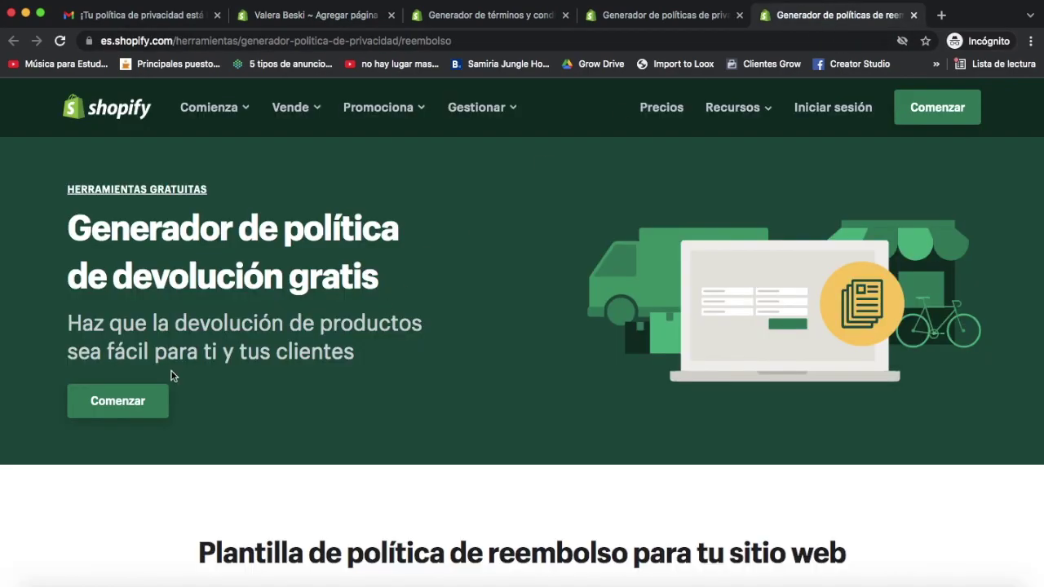
pyautogui.click(130, 403)
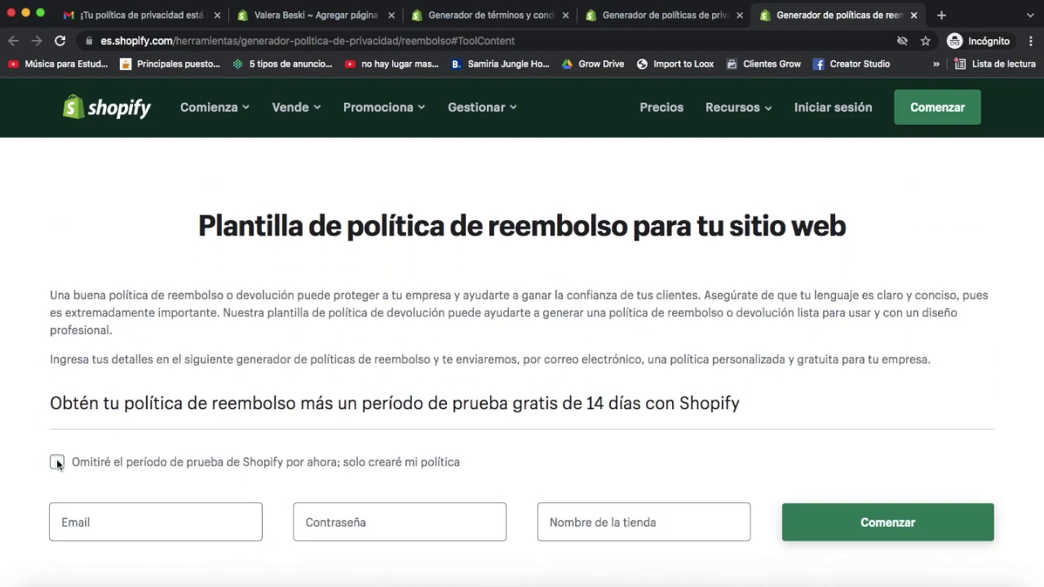
pyautogui.scroll(-2, 57, 463)
pyautogui.click(57, 380)
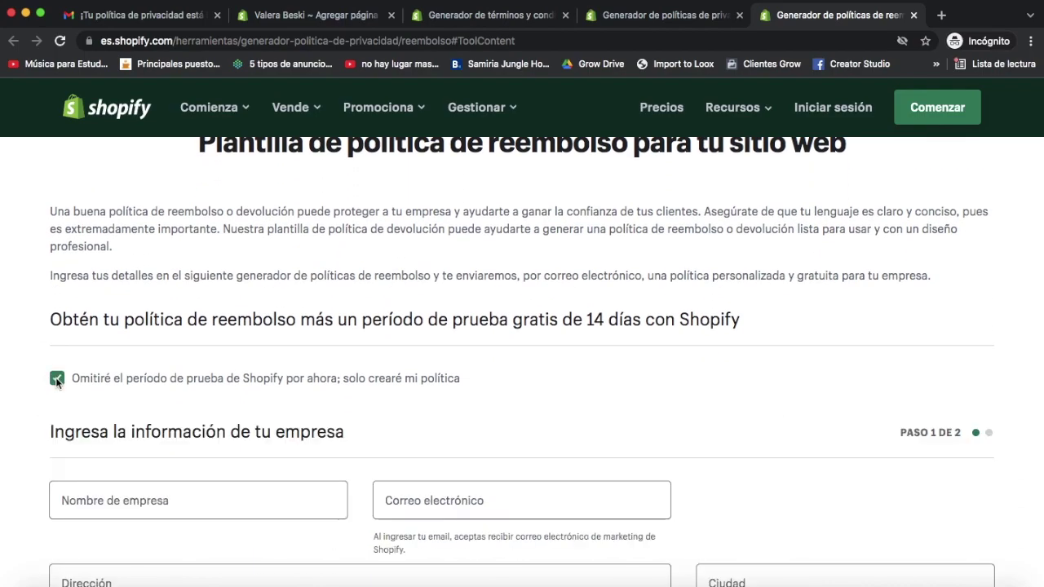
pyautogui.scroll(-5, 81, 366)
# - Enter the company name, e-mail and website, and have the refund policy e-mailed
pyautogui.click(121, 314)
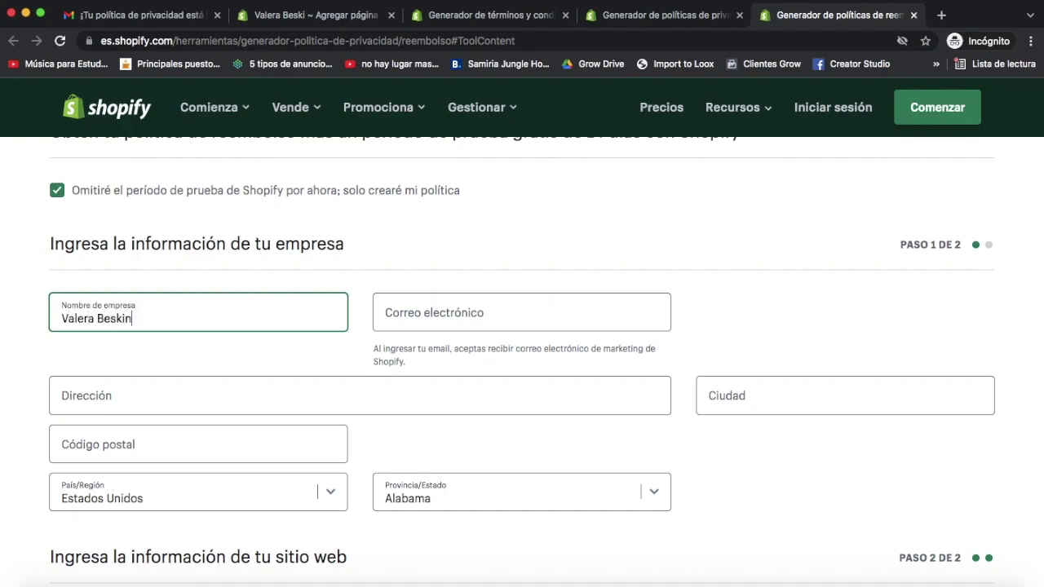
pyautogui.click(436, 321)
pyautogui.click(440, 262)
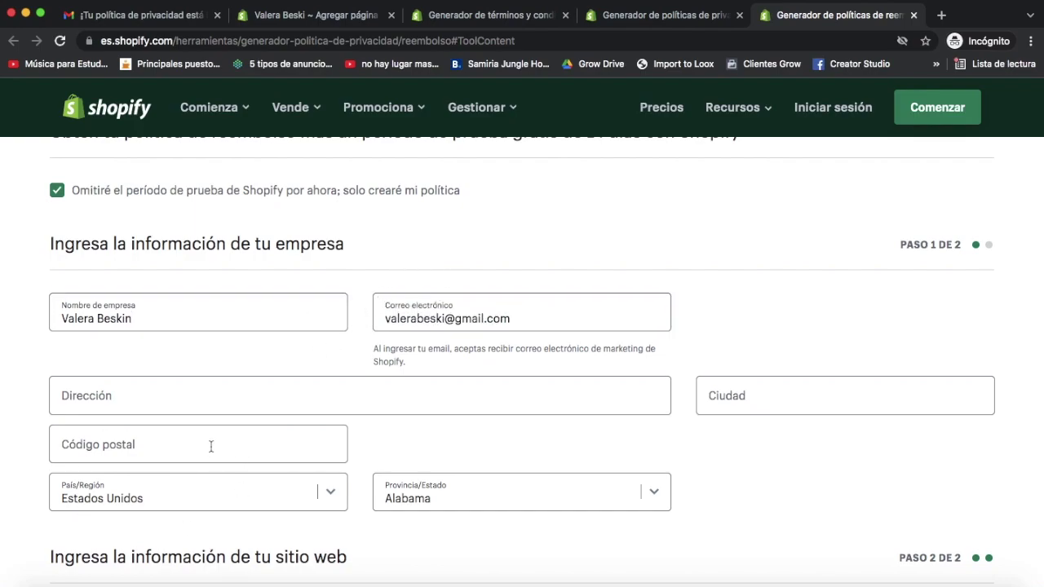
pyautogui.scroll(-3, 286, 478)
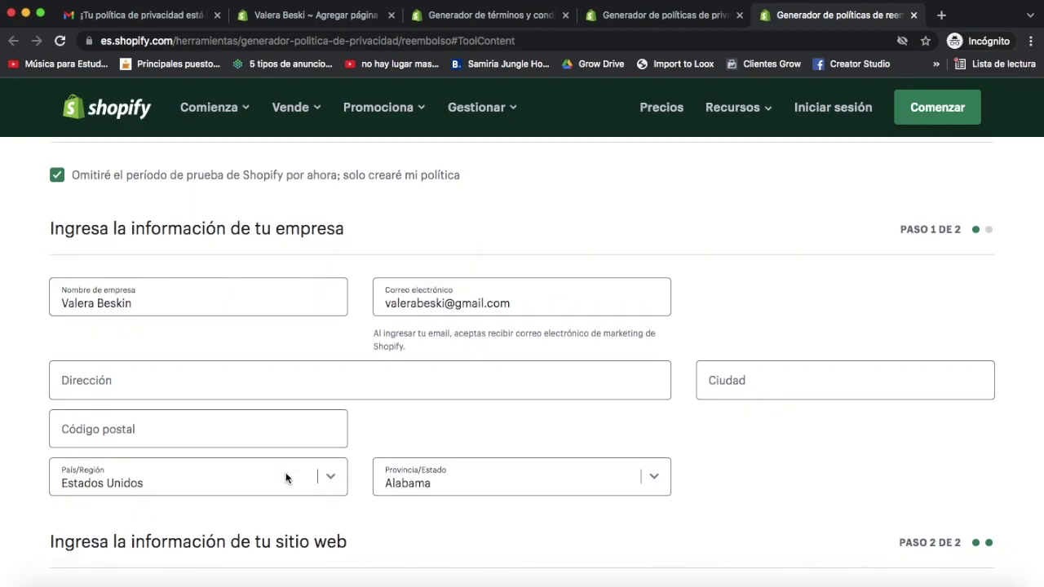
pyautogui.scroll(4, 285, 478)
pyautogui.scroll(-3, 285, 478)
pyautogui.click(183, 470)
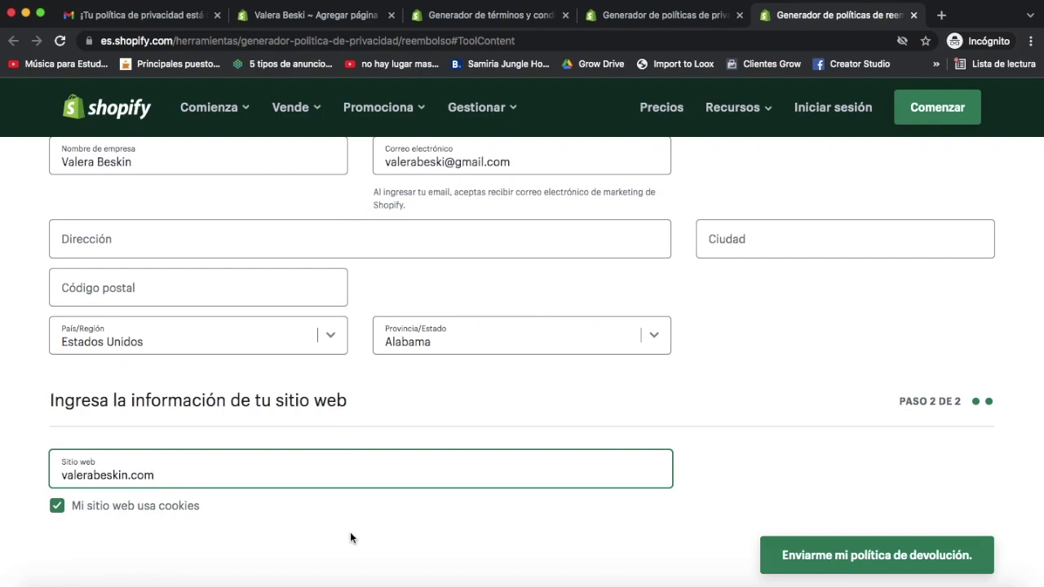
pyautogui.scroll(-2, 840, 361)
pyautogui.click(853, 388)
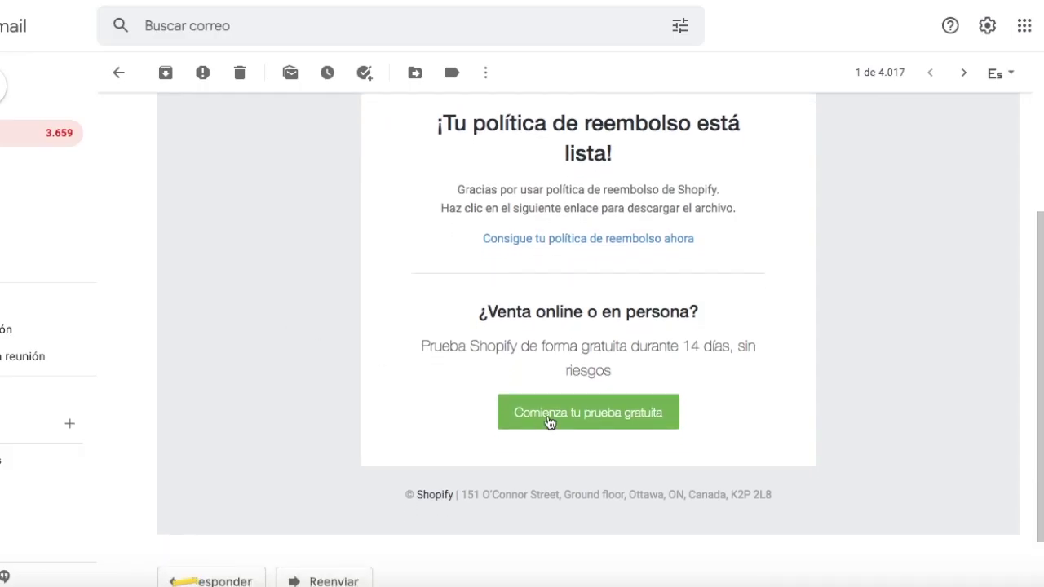
# - Paste the generated refund policy (starting 'DEVOLUCIONES') into the Politicas de Reembolsos page and save it
pyautogui.click(563, 239)
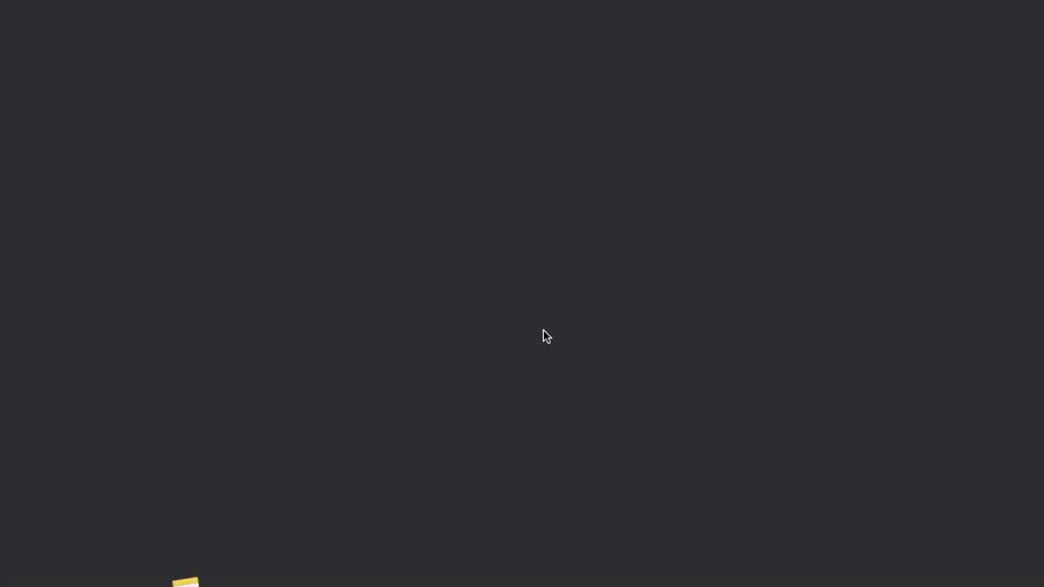
pyautogui.scroll(-10, 350, 184)
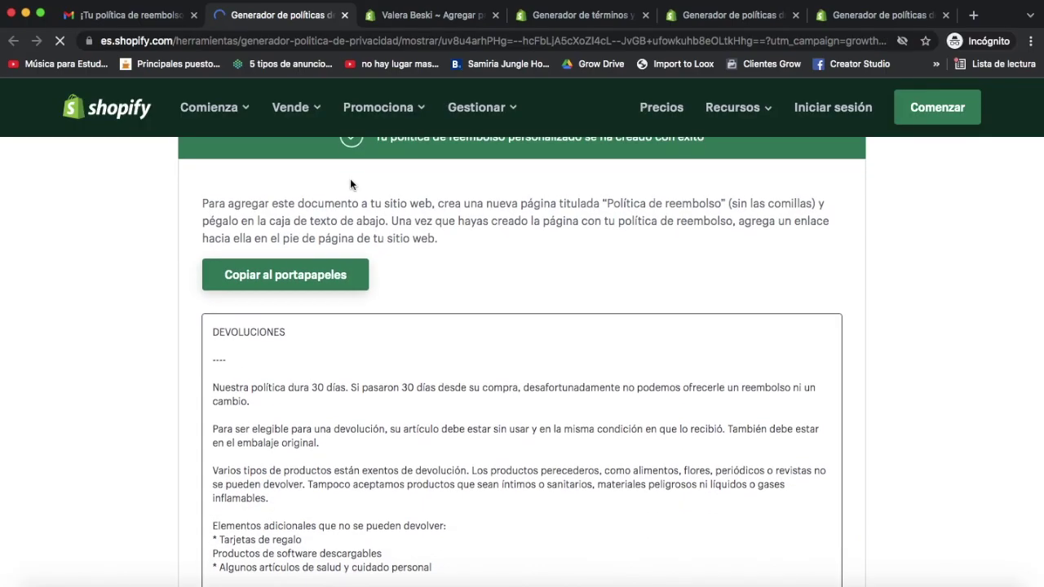
pyautogui.scroll(-5, 342, 308)
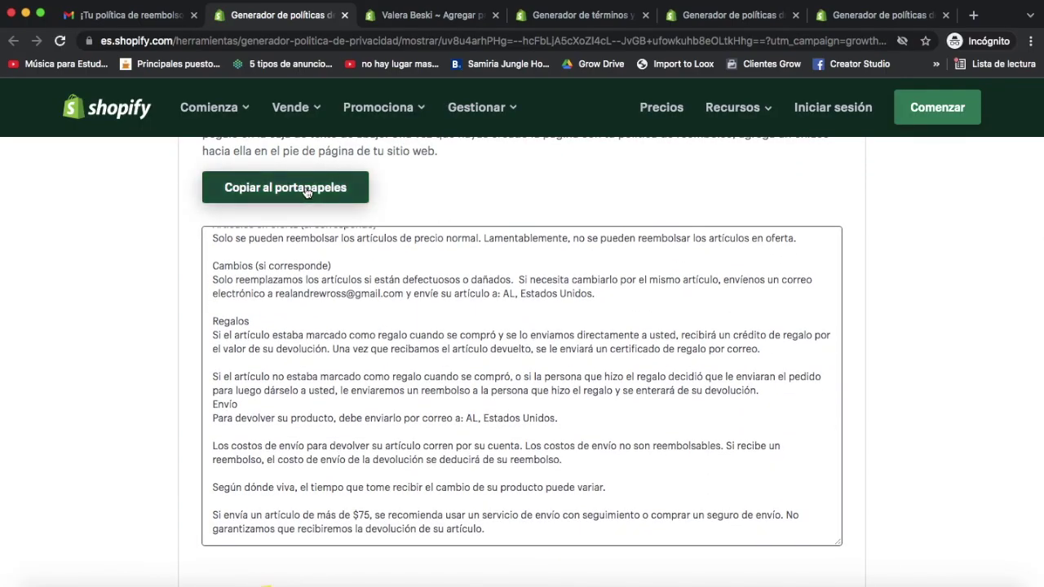
pyautogui.click(308, 192)
pyautogui.click(431, 16)
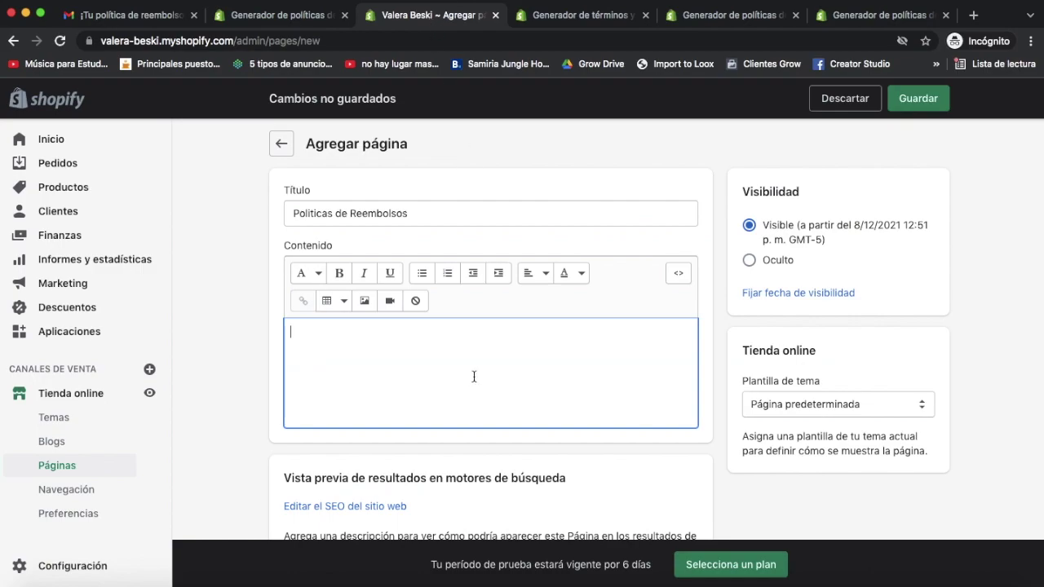
pyautogui.press('super+v')
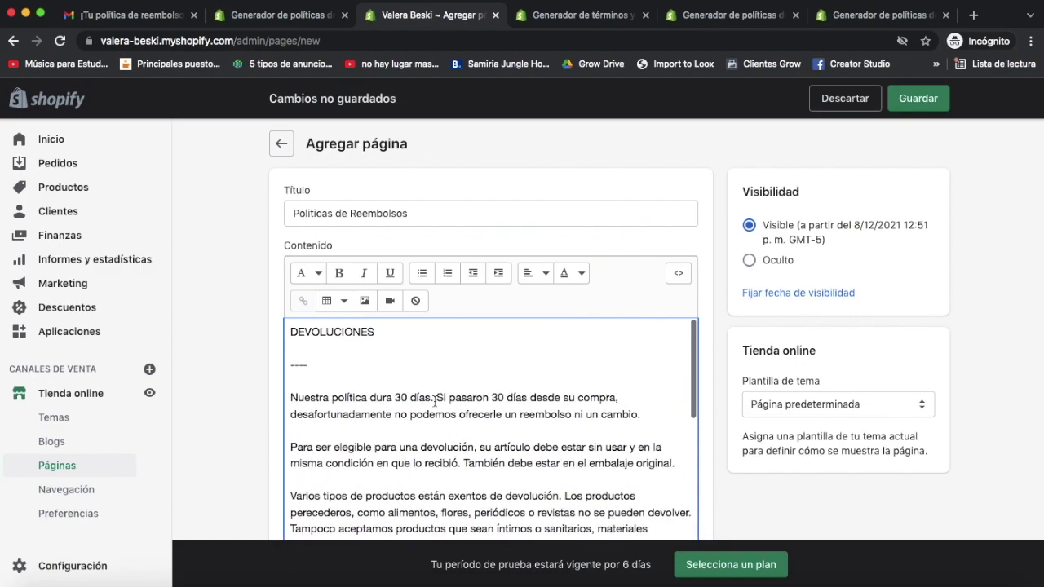
pyautogui.scroll(-5, 344, 386)
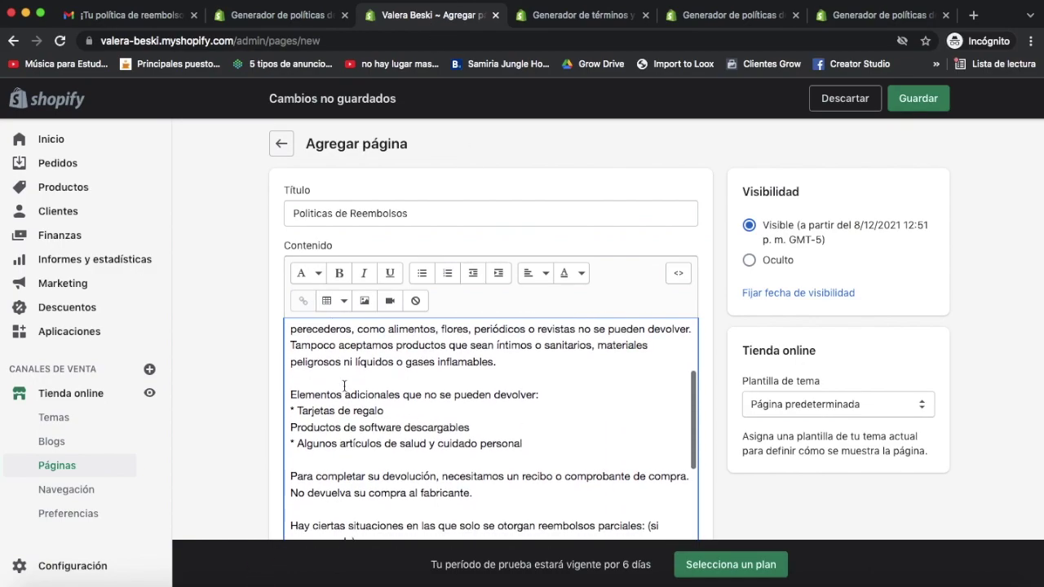
pyautogui.scroll(-2, 345, 386)
pyautogui.scroll(7, 344, 386)
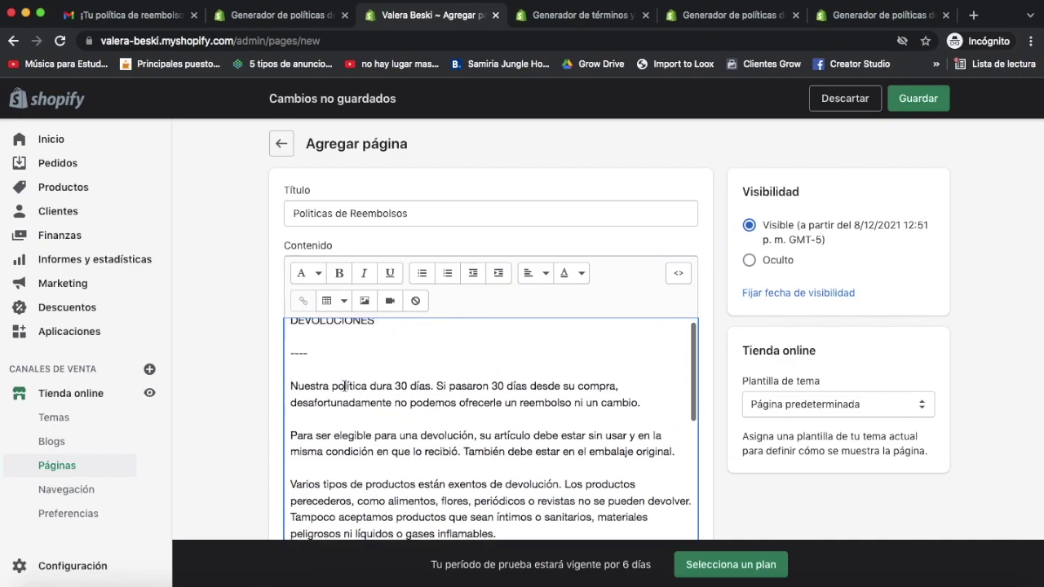
pyautogui.scroll(-5, 344, 386)
pyautogui.click(918, 98)
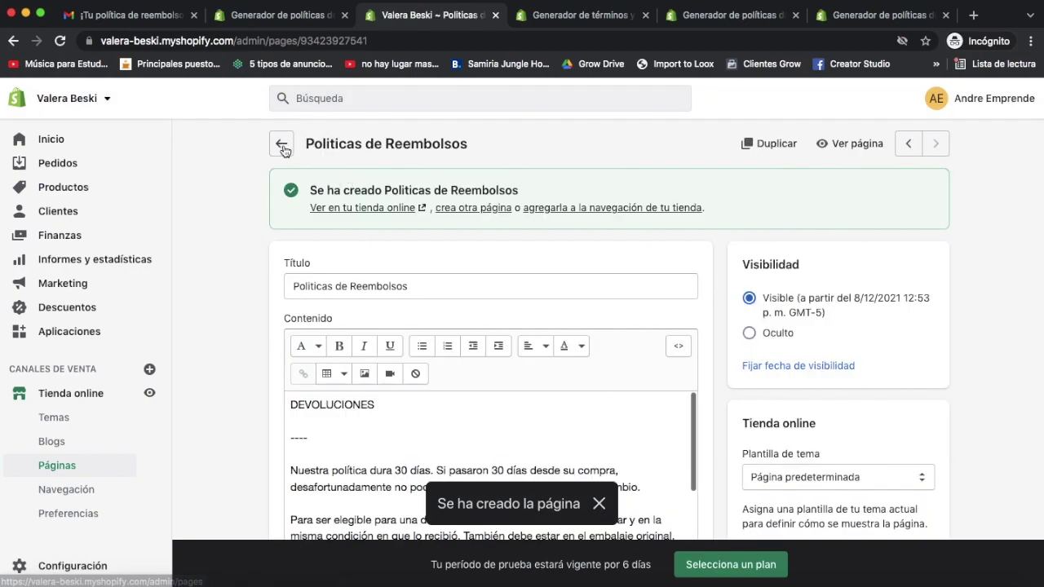
pyautogui.click(281, 144)
# - Create the Términos & Condiciones page with the generated terms of service text and save it
pyautogui.write('Terminos y')
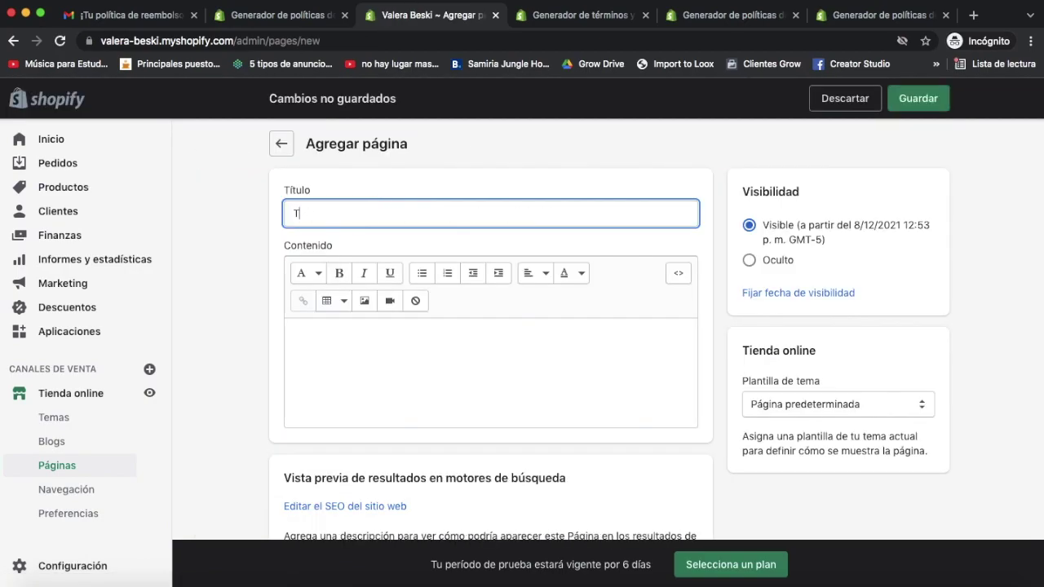
pyautogui.rightClick(300, 214)
pyautogui.hotkey('ctrl', 'Tab')
pyautogui.click(122, 404)
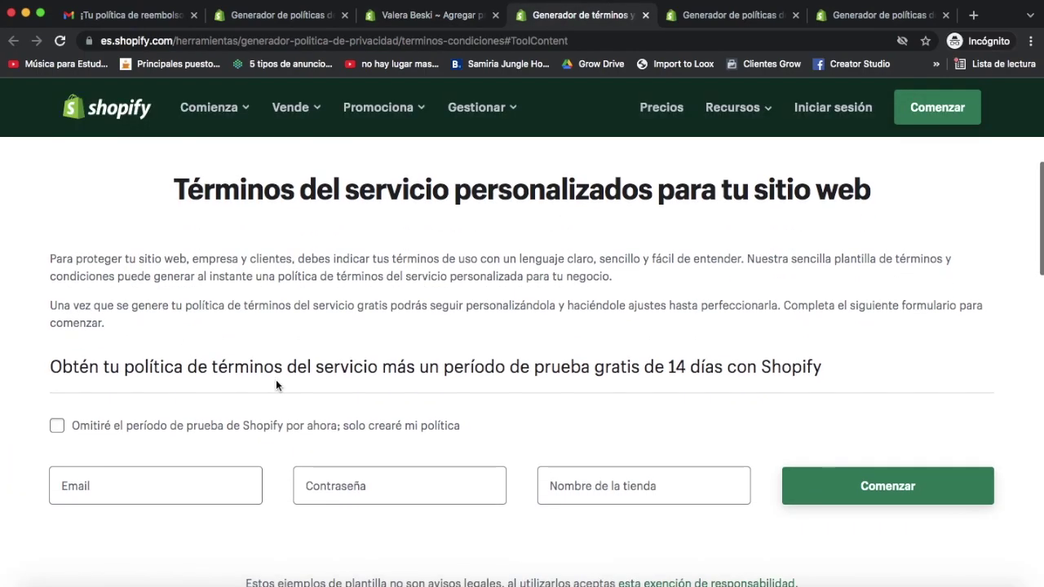
pyautogui.click(57, 425)
pyautogui.write('valera')
pyautogui.press('BackSpace')
pyautogui.press('BackSpace')
pyautogui.press('BackSpace')
pyautogui.press('BackSpace')
pyautogui.press('BackSpace')
pyautogui.press('BackSpace')
pyautogui.write('Valera')
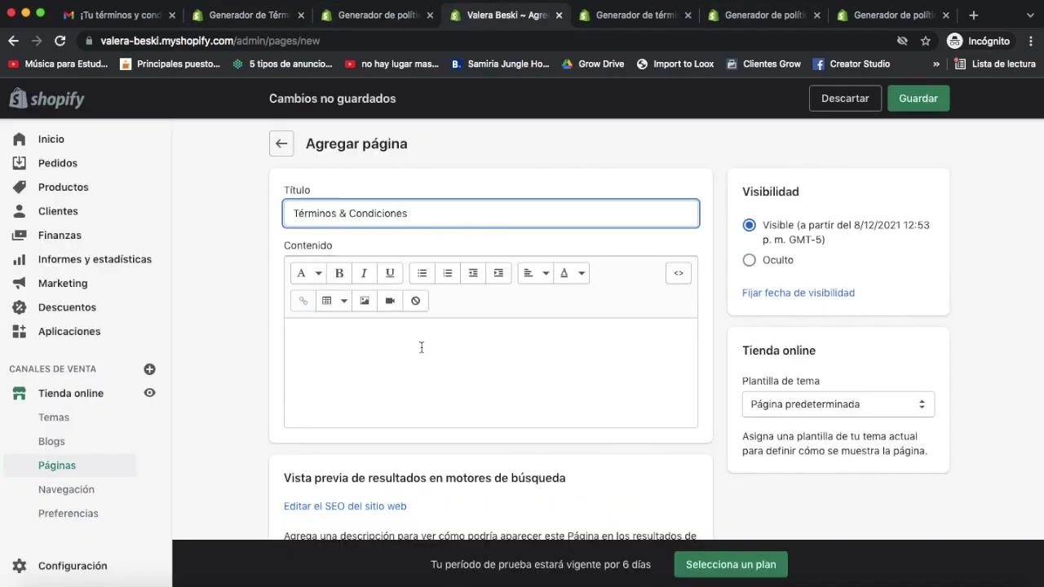
pyautogui.click(422, 347)
pyautogui.press('super+v')
pyautogui.scroll(10, 384, 350)
pyautogui.click(919, 98)
# - Create the Política de Privacidad page with the generated privacy text, save it, and check the pages list
pyautogui.click(750, 15)
pyautogui.click(479, 18)
pyautogui.click(280, 143)
pyautogui.click(975, 142)
pyautogui.write('Pol')
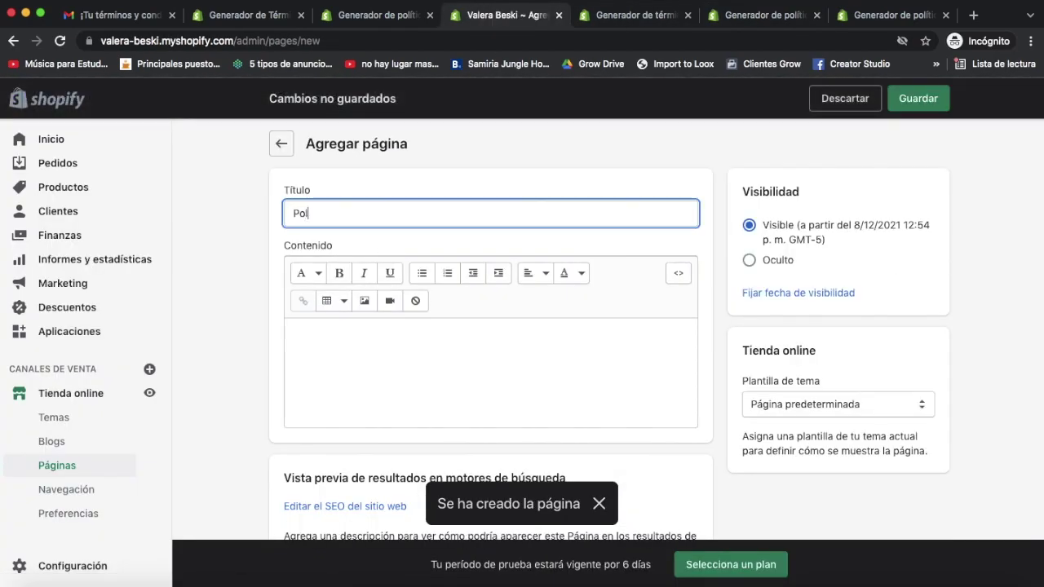
pyautogui.write('ítica de Privacidad')
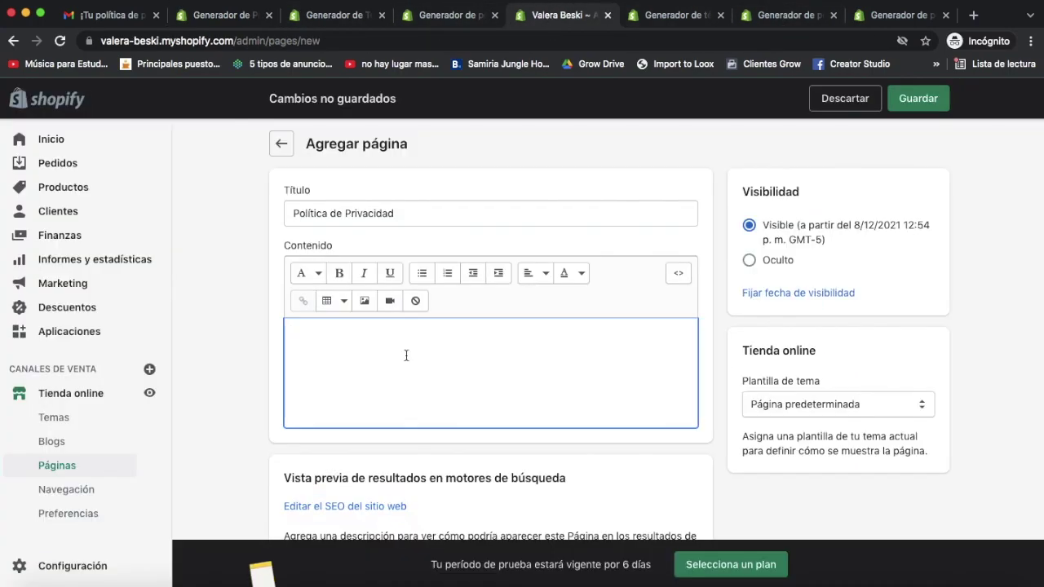
pyautogui.press('super+v')
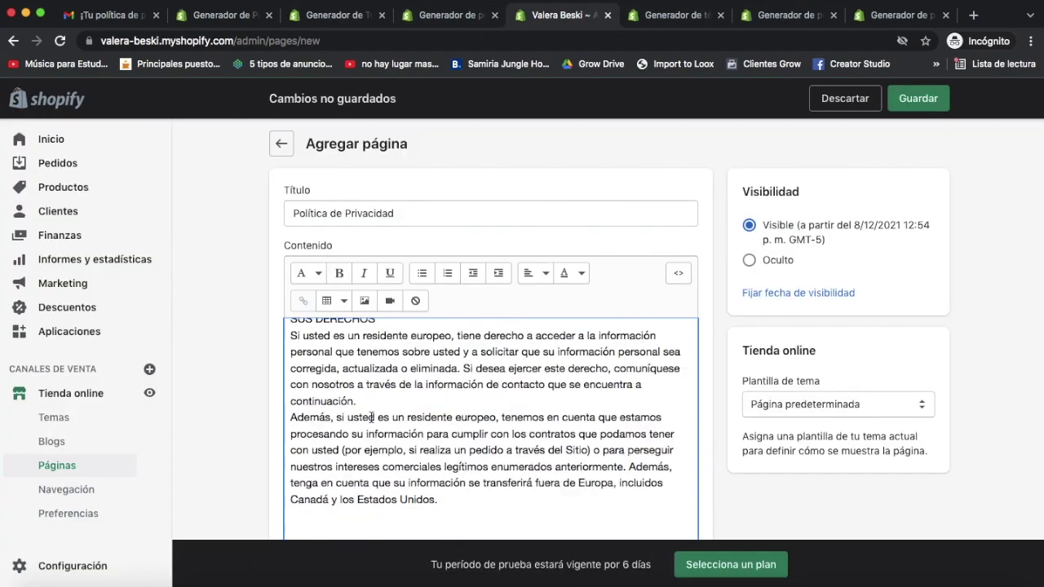
pyautogui.click(918, 98)
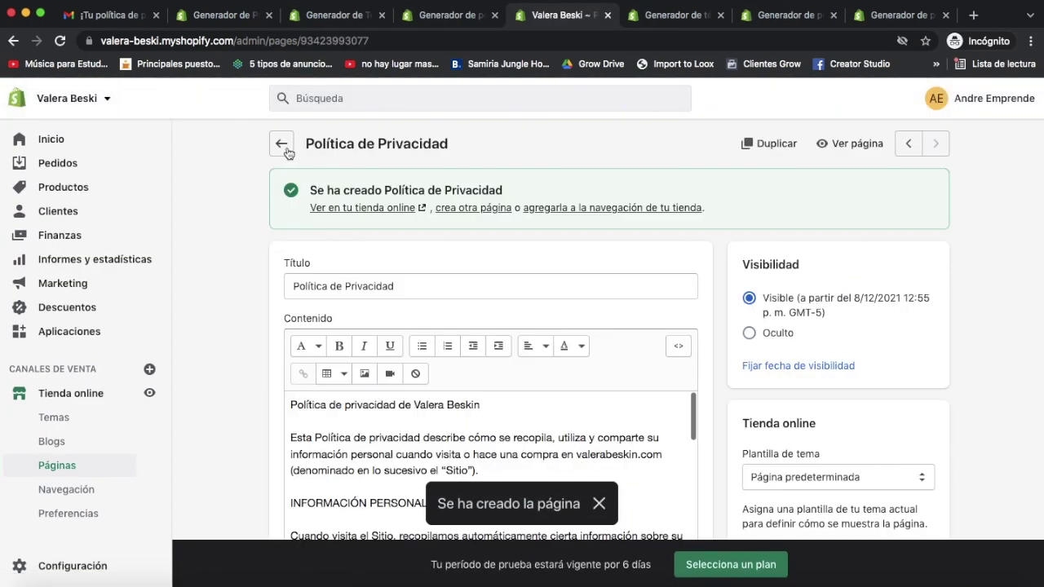
pyautogui.click(280, 144)
pyautogui.scroll(-3, 391, 345)
pyautogui.scroll(1, 394, 346)
pyautogui.scroll(3, 394, 346)
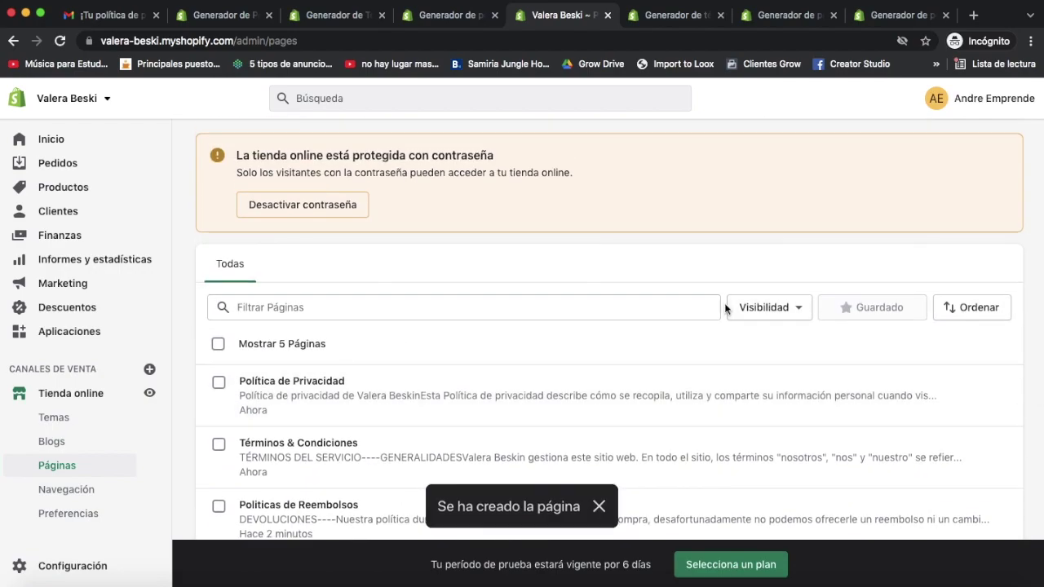
# - Start a Politica de Envios page and paste in the shipping policy text copied from Google Docs
pyautogui.click(977, 144)
pyautogui.click(405, 210)
pyautogui.write('Politica de Envios')
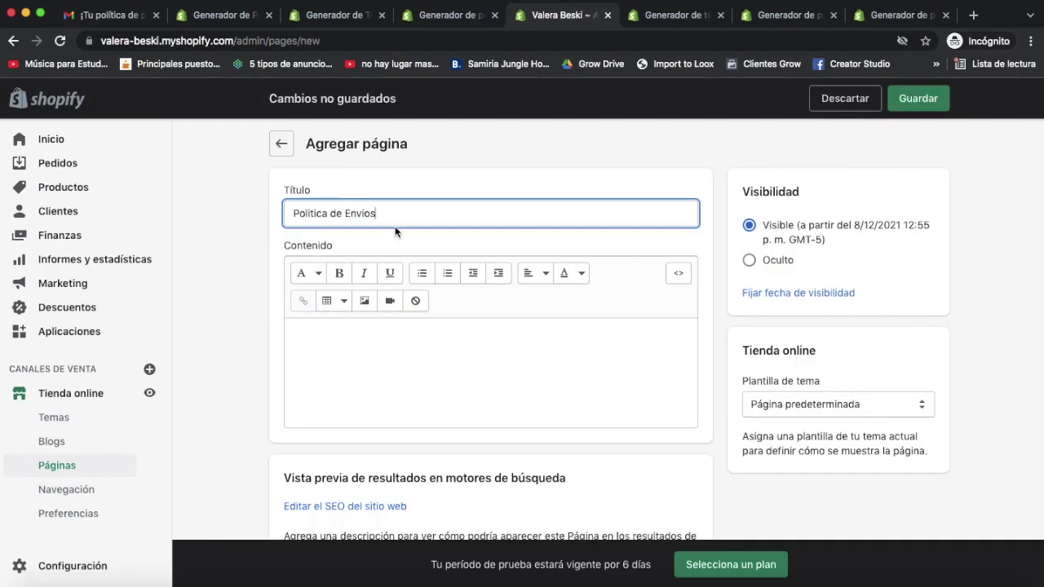
pyautogui.press('super+Tab')
pyautogui.moveTo(253, 106); pyautogui.dragTo(489, 583)
pyautogui.hotkey('ctrl', 'c')
pyautogui.press('super+Tab')
pyautogui.click(357, 337)
pyautogui.hotkey('ctrl', 'v')
# - Review the pasted shipping policy, save the page, and check it in the pages list
pyautogui.scroll(10, 357, 337)
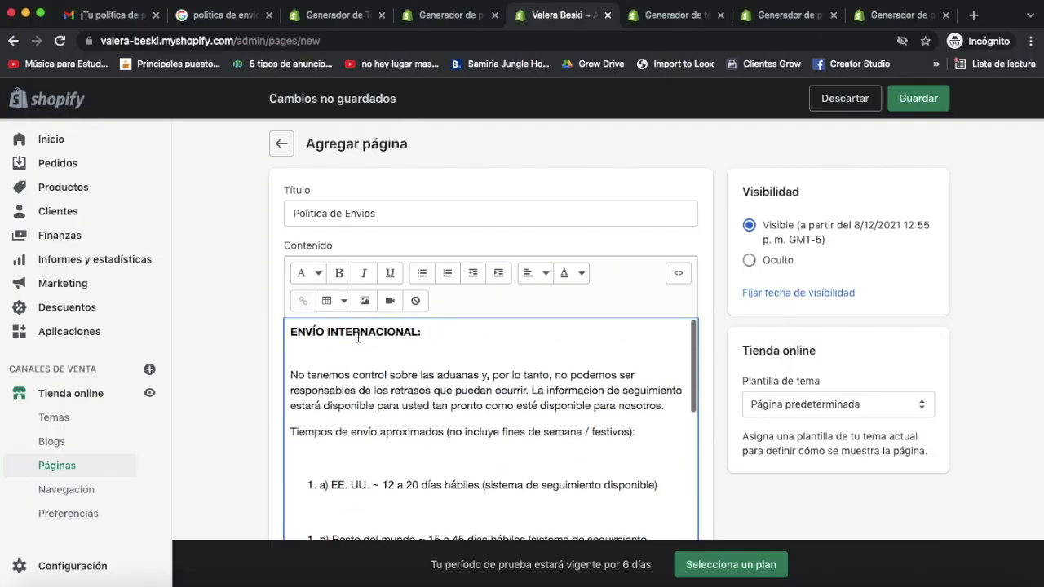
pyautogui.scroll(-5, 392, 432)
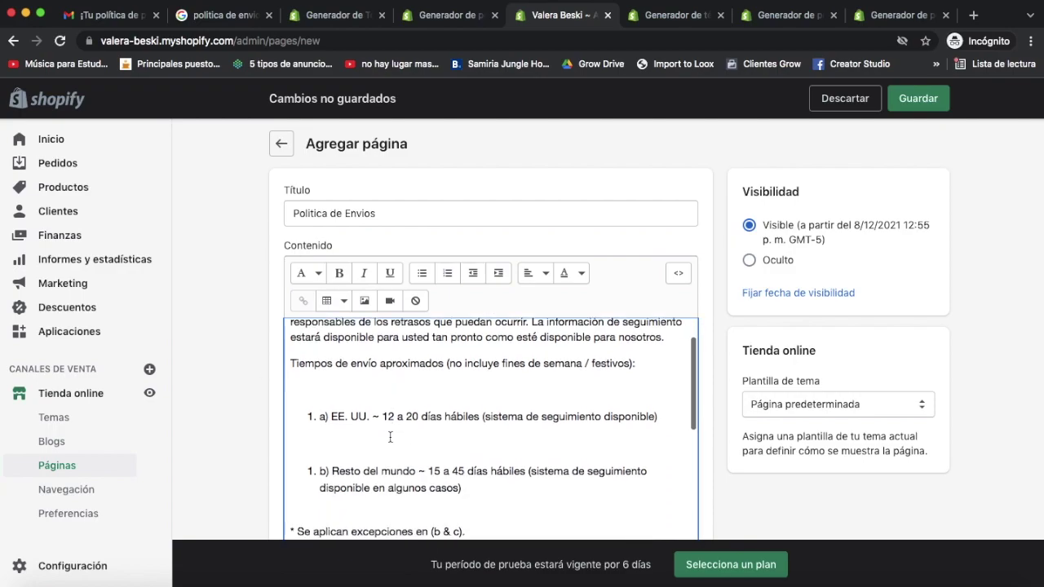
pyautogui.scroll(-3, 215, 443)
pyautogui.scroll(-2, 215, 443)
pyautogui.scroll(4, 378, 343)
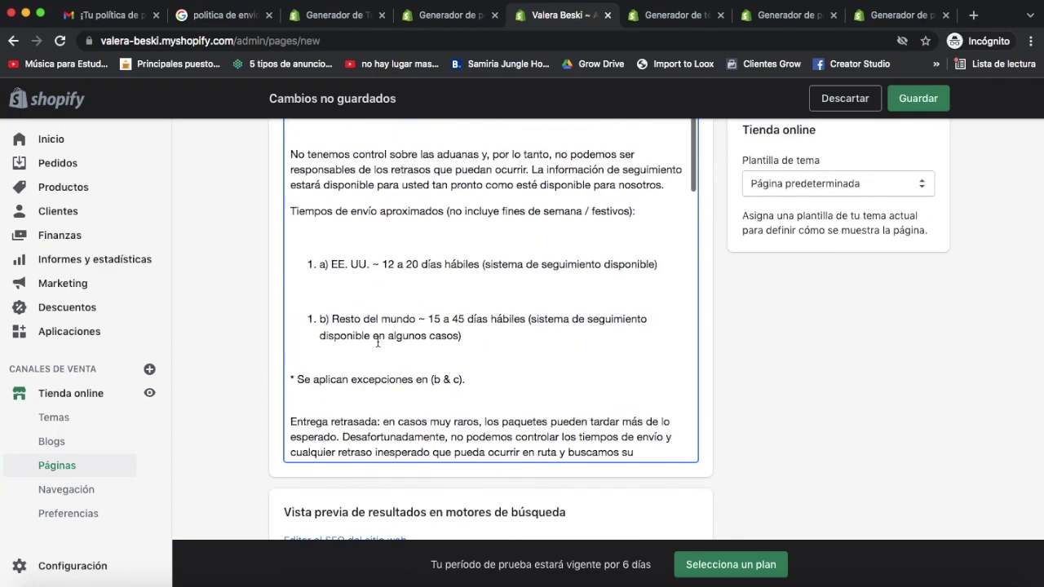
pyautogui.scroll(4, 255, 363)
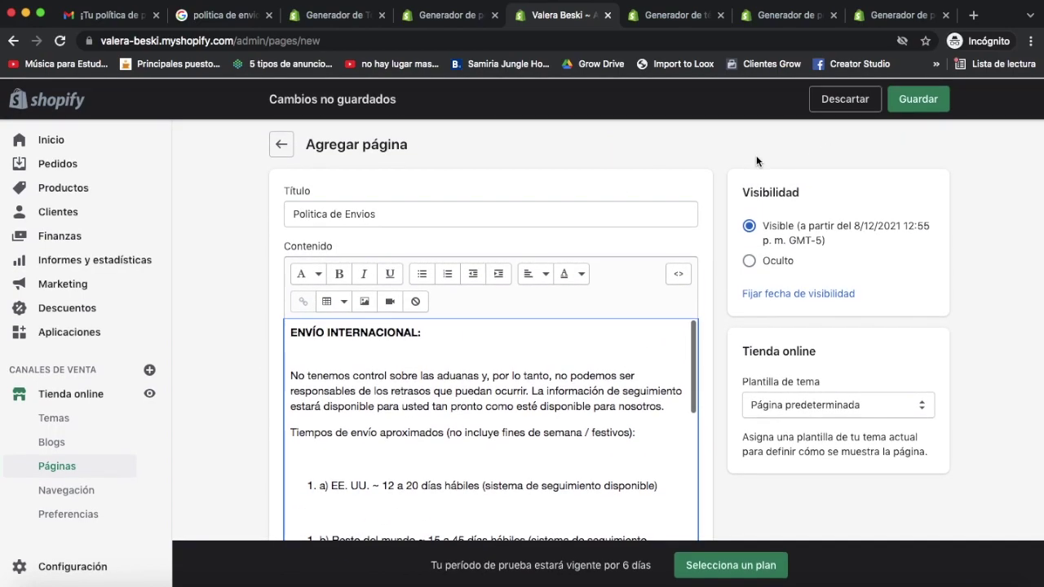
pyautogui.click(913, 102)
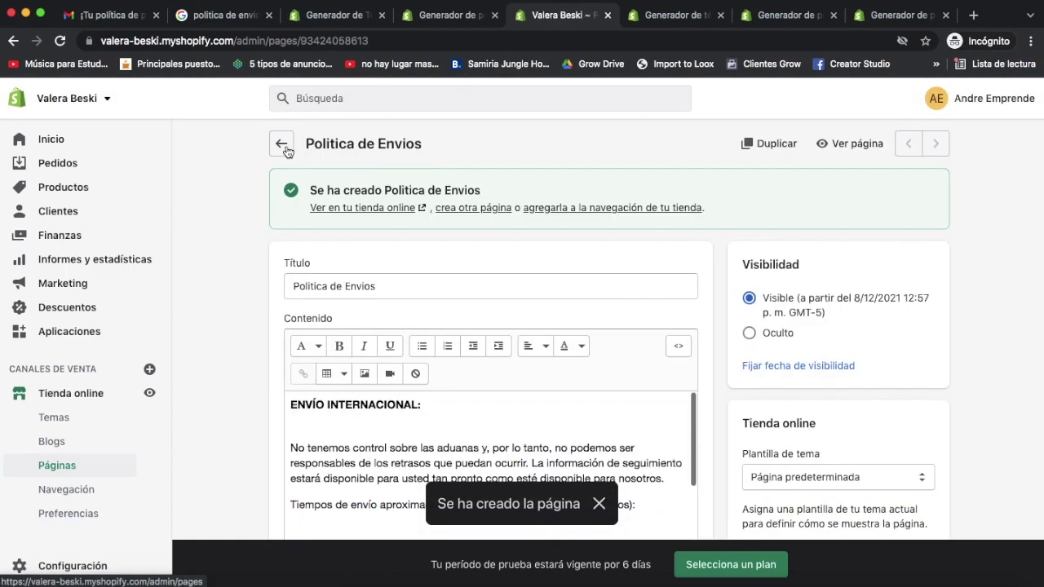
pyautogui.click(282, 144)
pyautogui.scroll(-5, 323, 243)
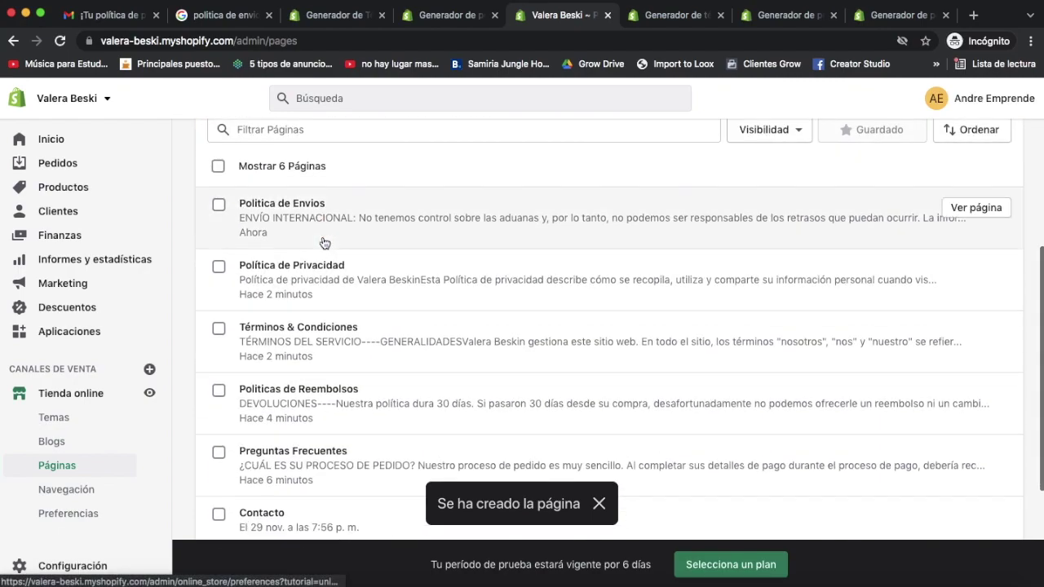
pyautogui.scroll(2, 324, 242)
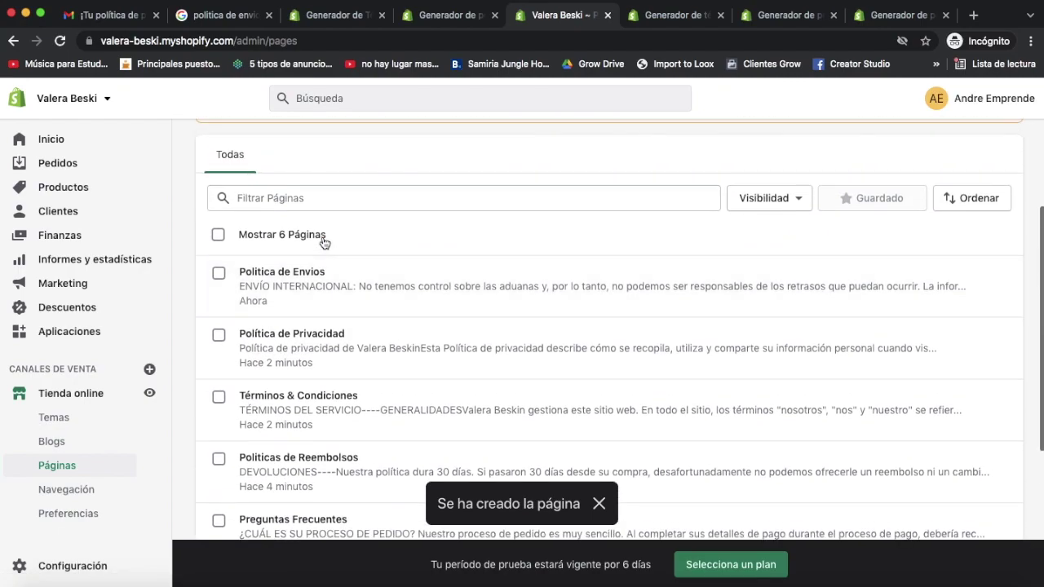
pyautogui.scroll(4, 323, 243)
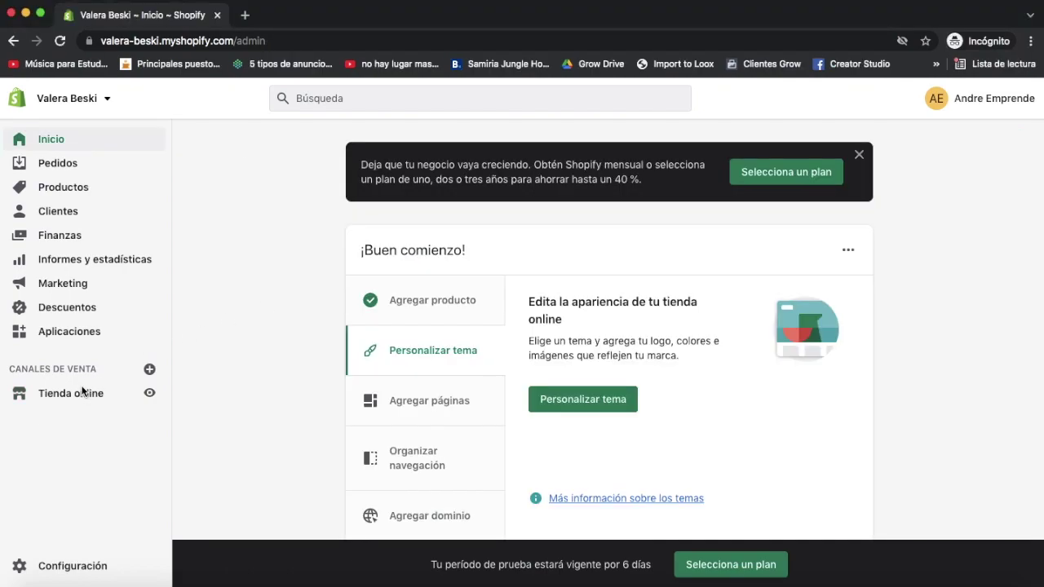
# - Open Menú inferior under Navegación and add a link to the Politica de Envios page
pyautogui.click(82, 395)
pyautogui.click(66, 492)
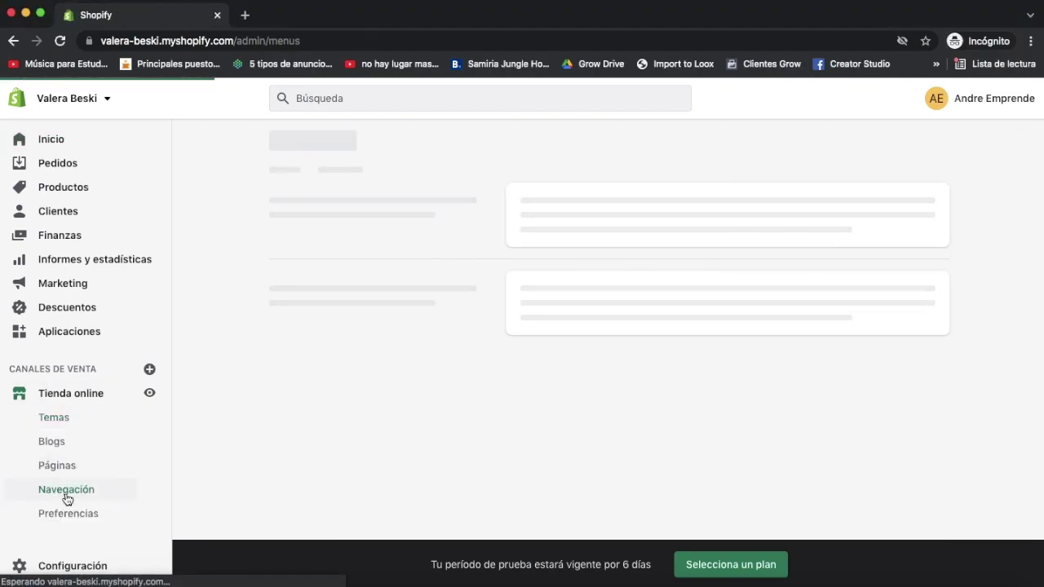
pyautogui.scroll(-2, 511, 349)
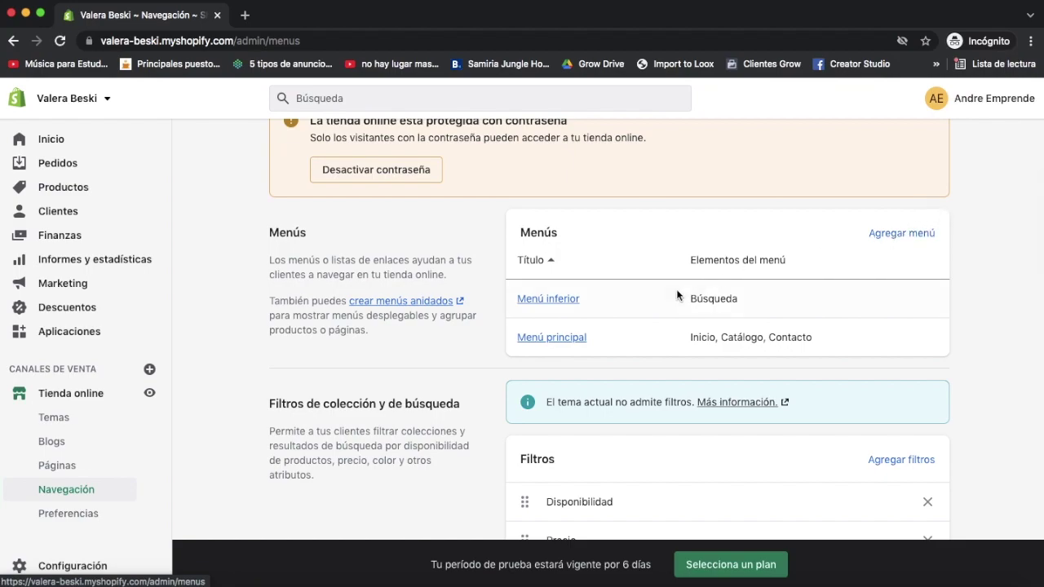
pyautogui.click(549, 302)
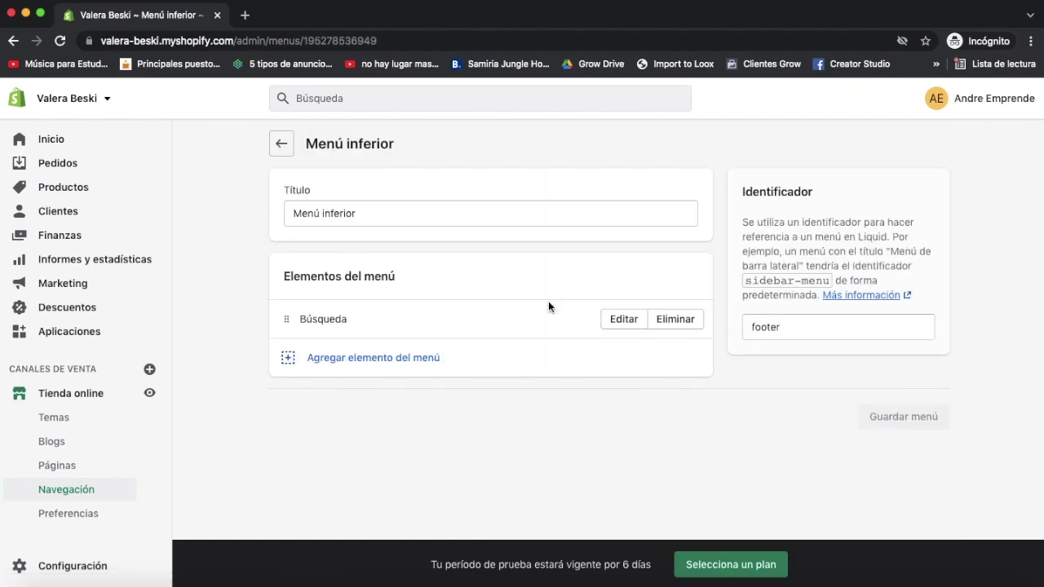
pyautogui.click(401, 362)
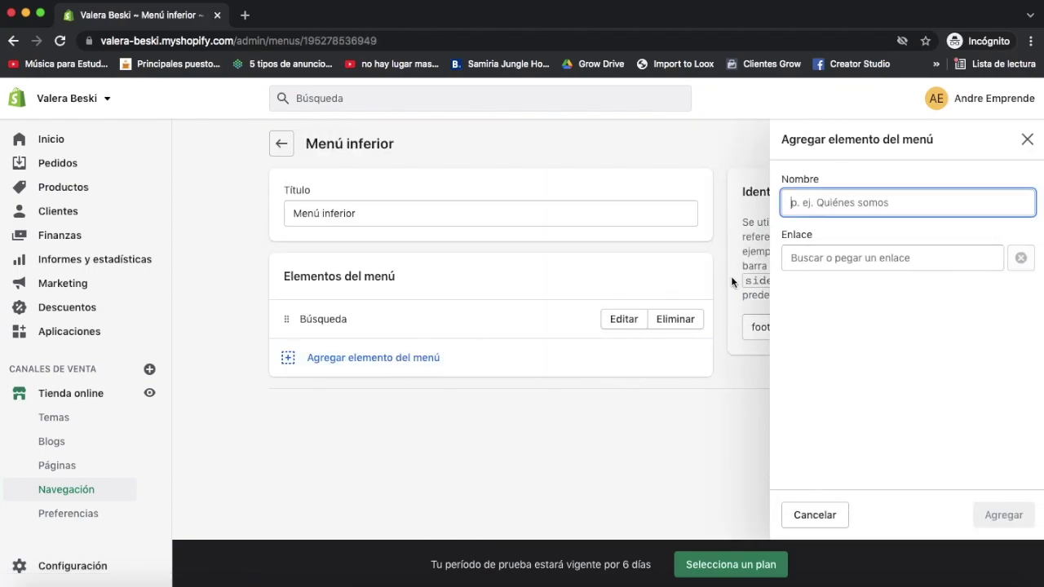
pyautogui.click(846, 255)
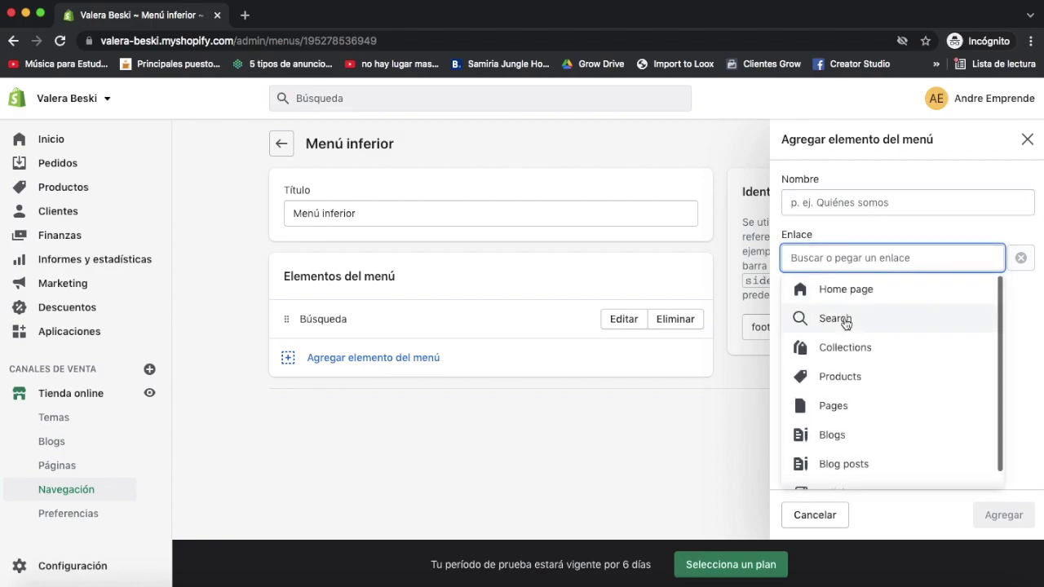
pyautogui.click(834, 402)
pyautogui.click(864, 348)
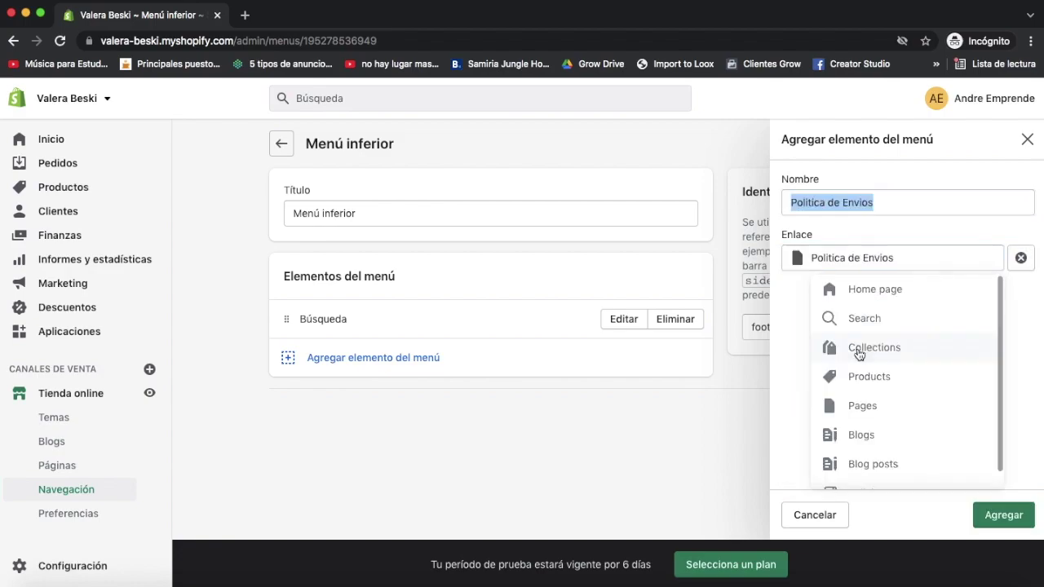
pyautogui.click(1002, 514)
# - Add footer links to the Politicas de Reembolsos and Política de Privacidad pages
pyautogui.click(372, 395)
pyautogui.click(844, 258)
pyautogui.click(844, 405)
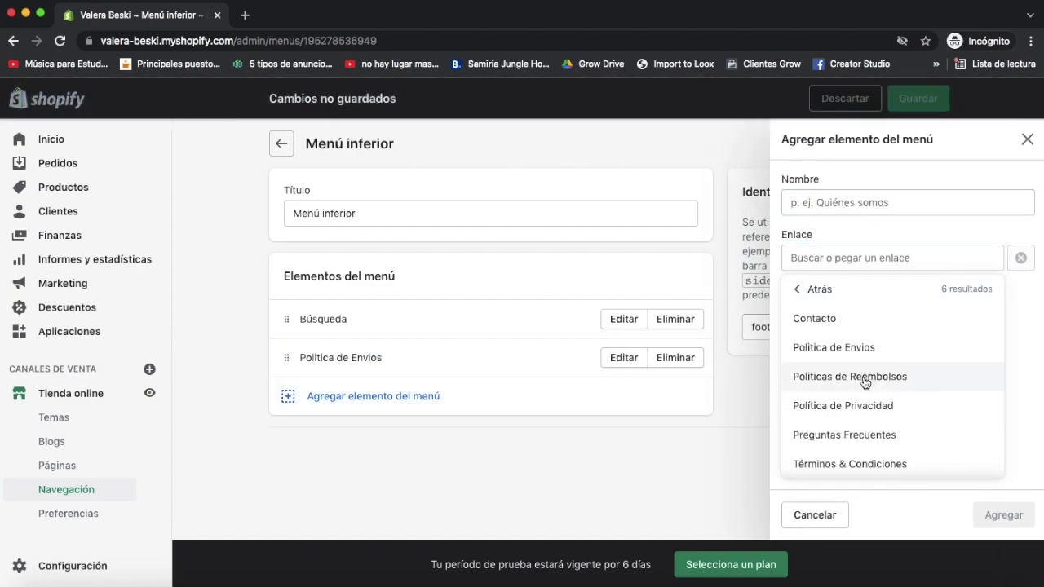
pyautogui.click(865, 379)
pyautogui.click(1003, 514)
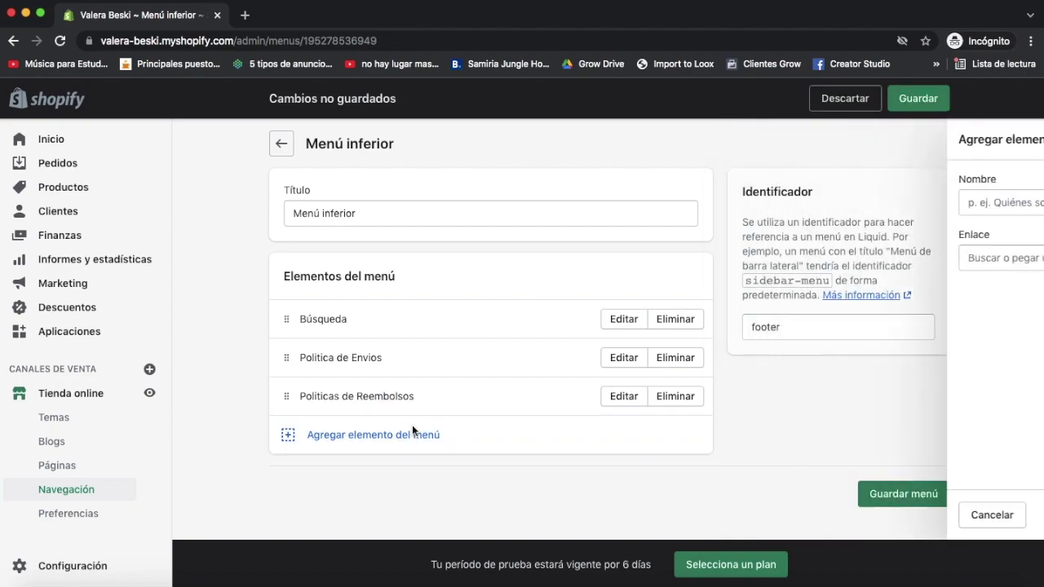
pyautogui.click(412, 432)
pyautogui.click(857, 258)
pyautogui.click(840, 383)
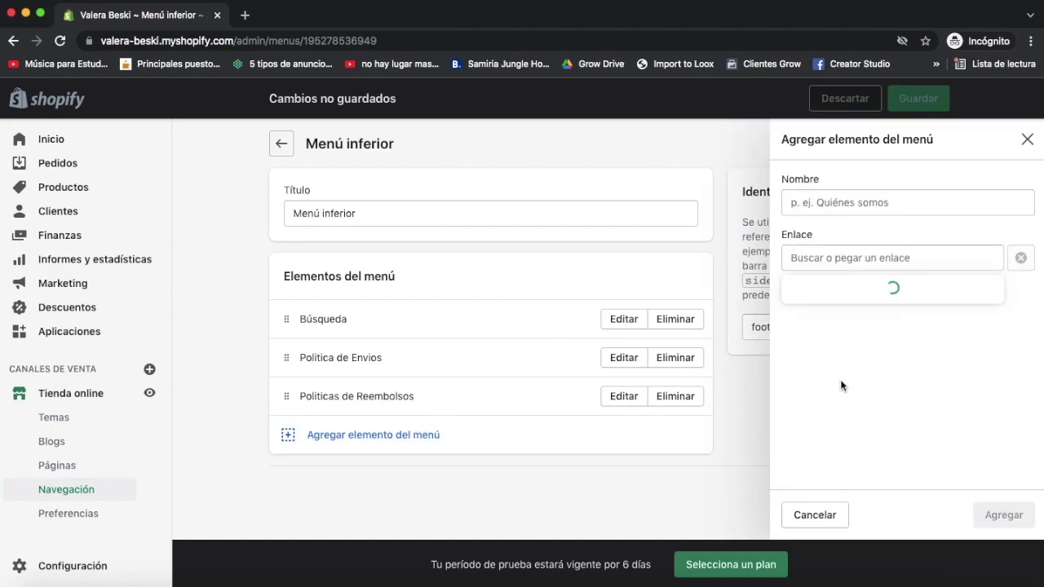
pyautogui.click(862, 338)
pyautogui.click(1003, 514)
# - Add Preguntas Frecuentes and Términos & Condiciones links, then save the footer menu
pyautogui.click(393, 477)
pyautogui.click(877, 259)
pyautogui.click(835, 399)
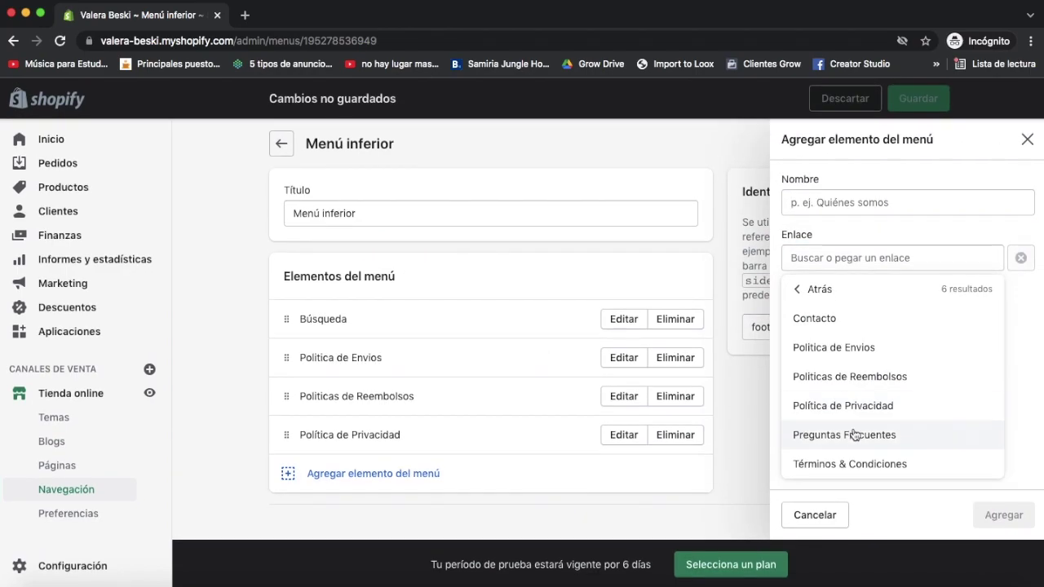
pyautogui.click(854, 436)
pyautogui.click(1003, 515)
pyautogui.click(407, 512)
pyautogui.click(878, 257)
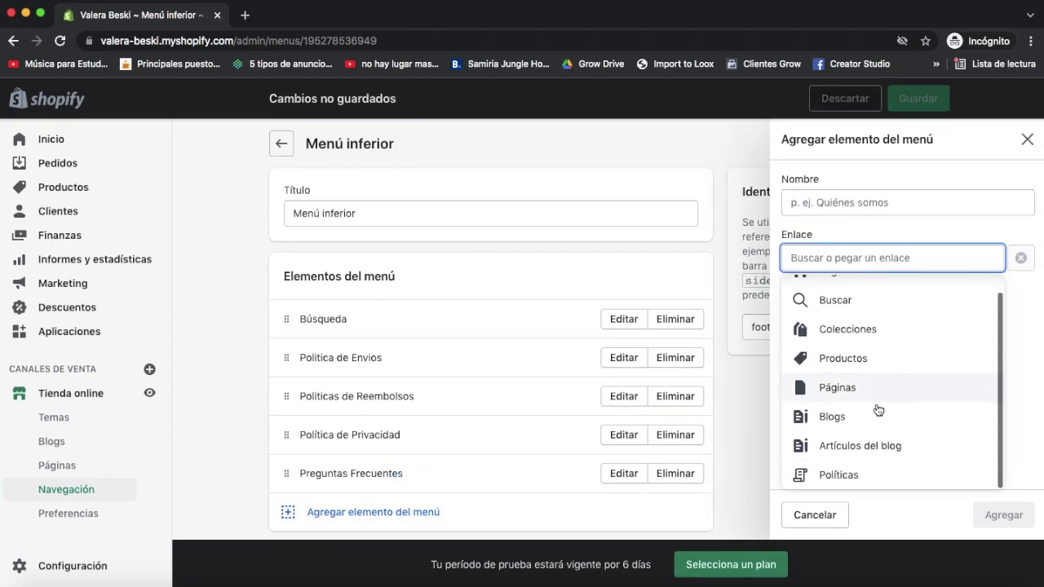
pyautogui.click(854, 390)
pyautogui.click(848, 459)
pyautogui.click(1003, 512)
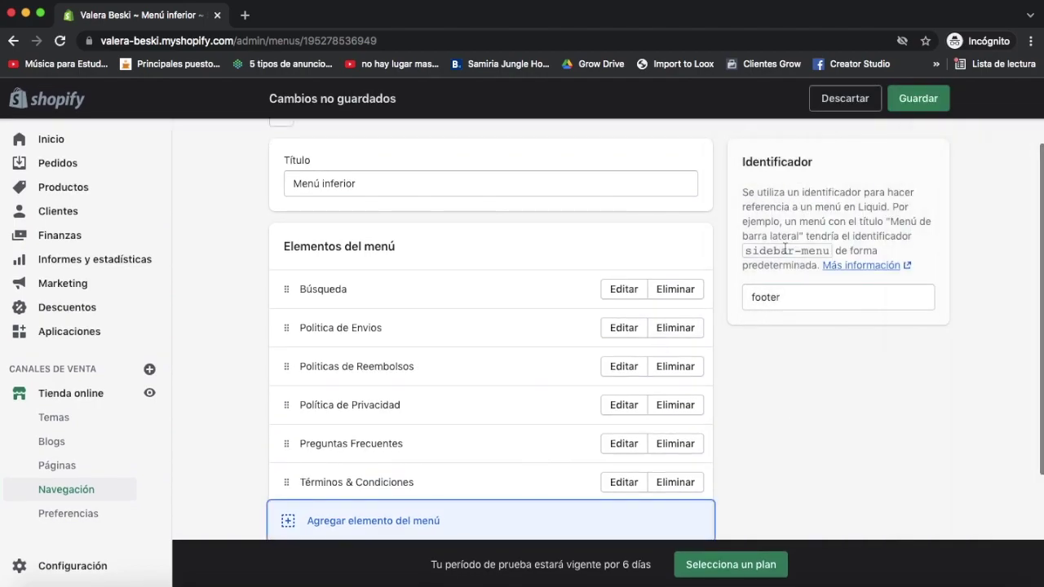
pyautogui.scroll(2, 815, 330)
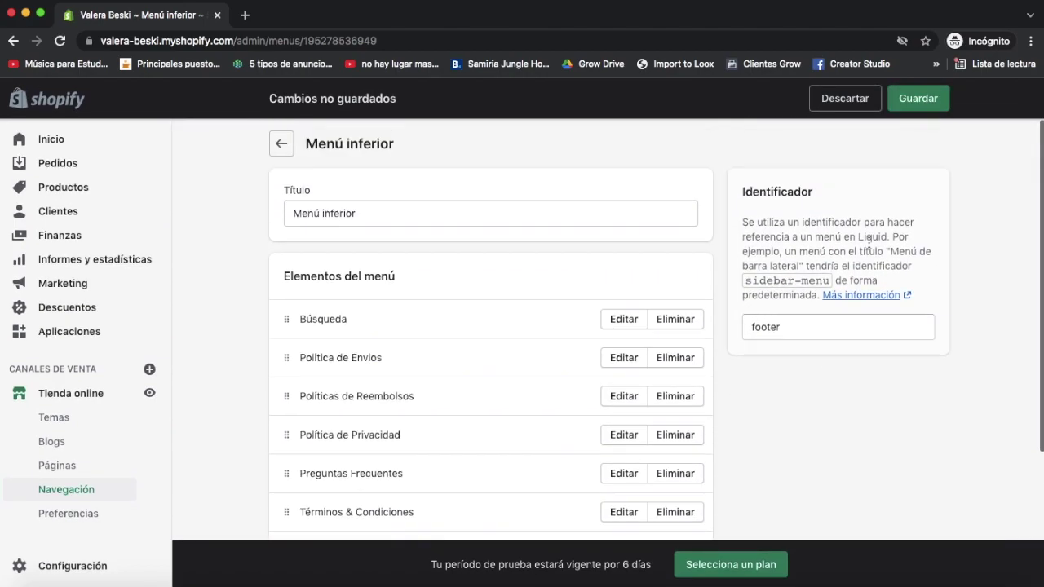
pyautogui.click(918, 98)
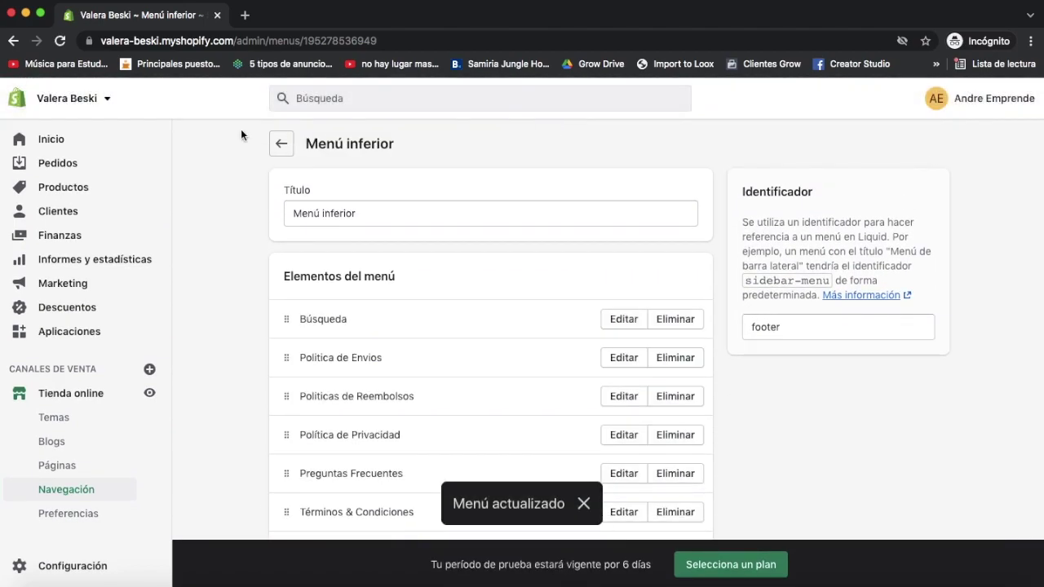
pyautogui.click(54, 417)
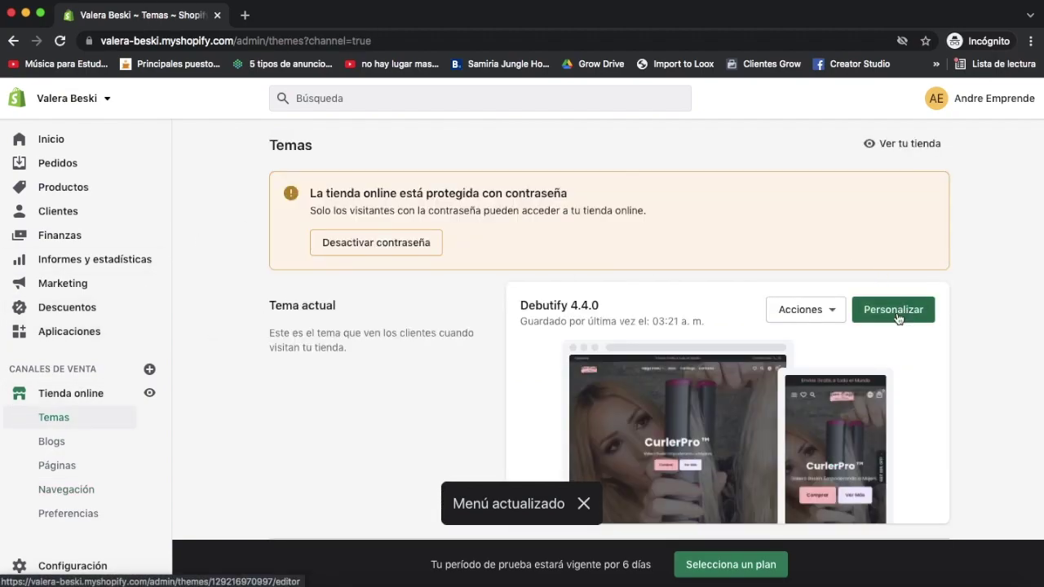
# - Customize the Debutify theme and preview the Politica de Envios and Preguntas Frecuentes footer links
pyautogui.click(893, 308)
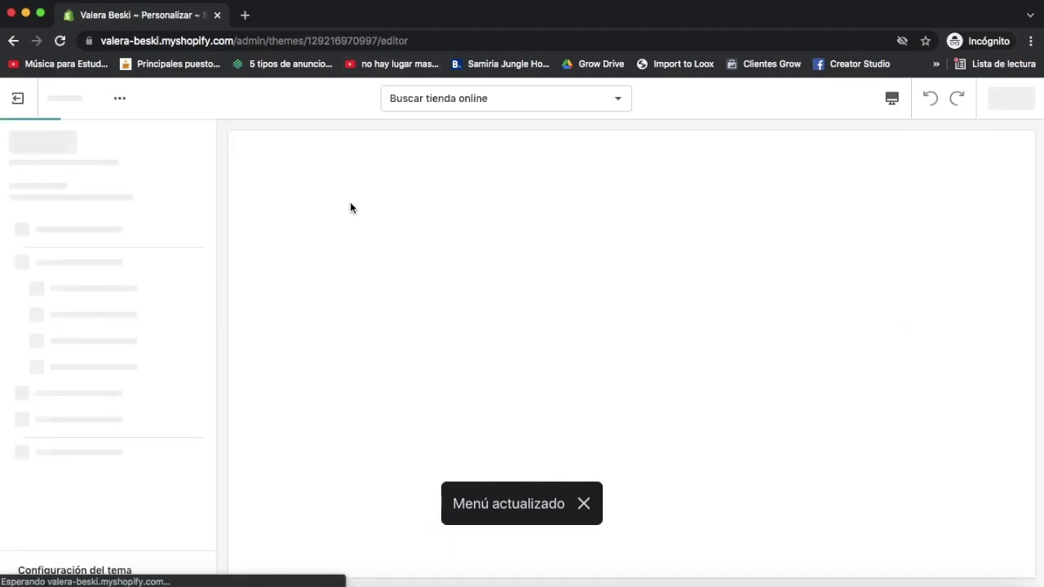
pyautogui.scroll(-15, 454, 288)
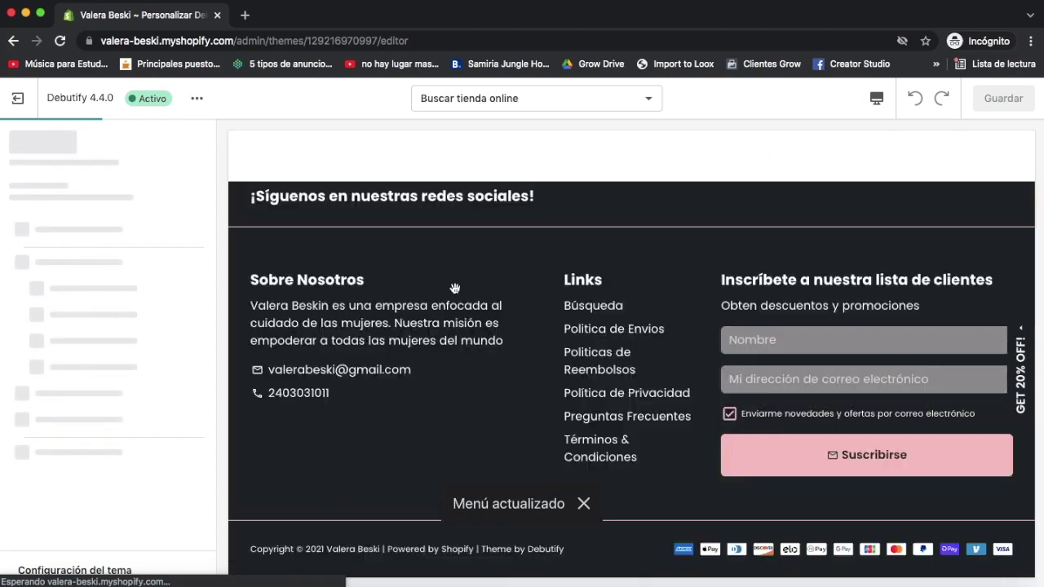
pyautogui.click(595, 330)
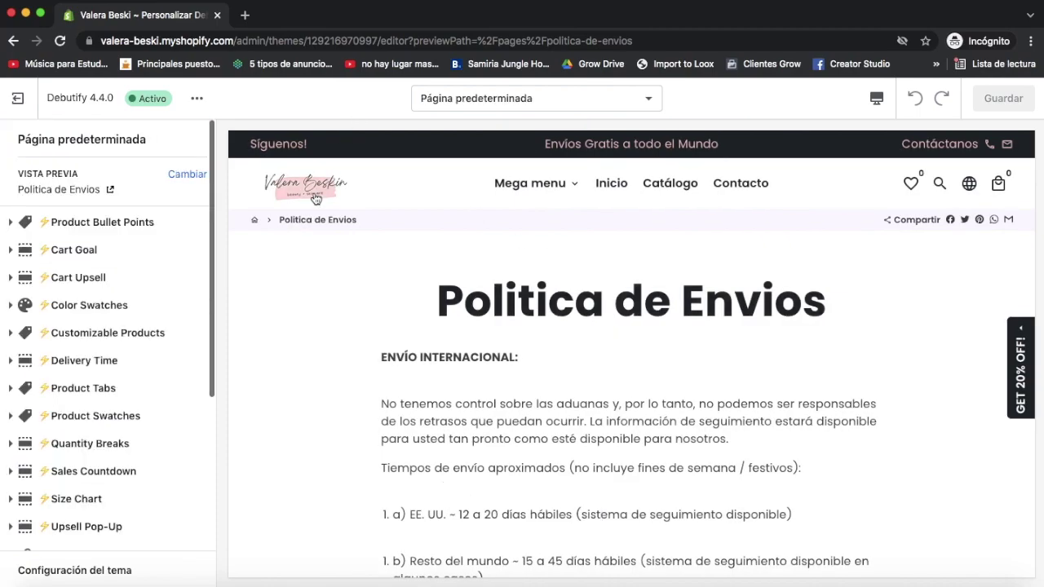
pyautogui.click(310, 186)
pyautogui.scroll(-15, 461, 286)
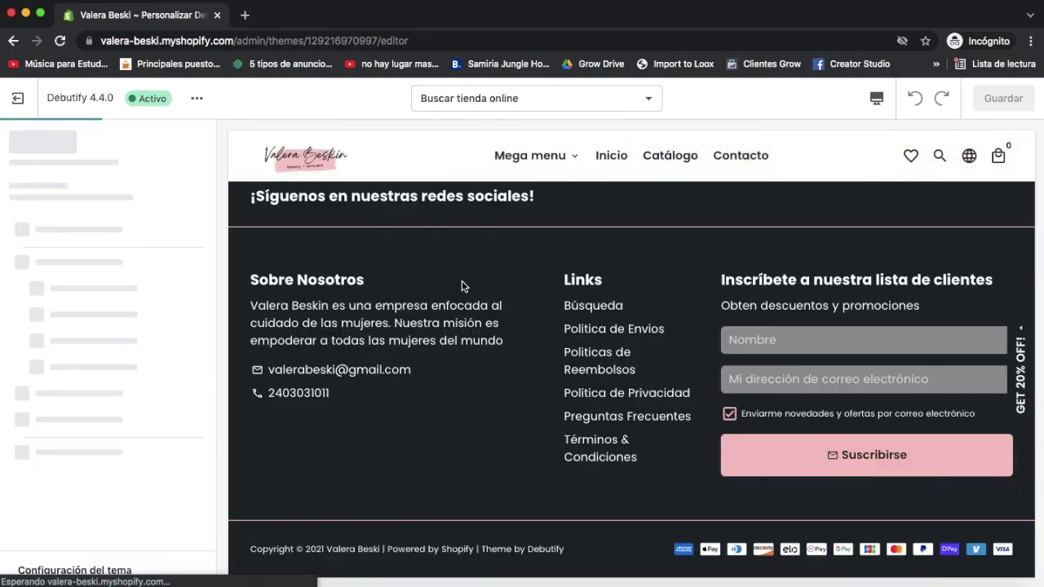
pyautogui.click(599, 418)
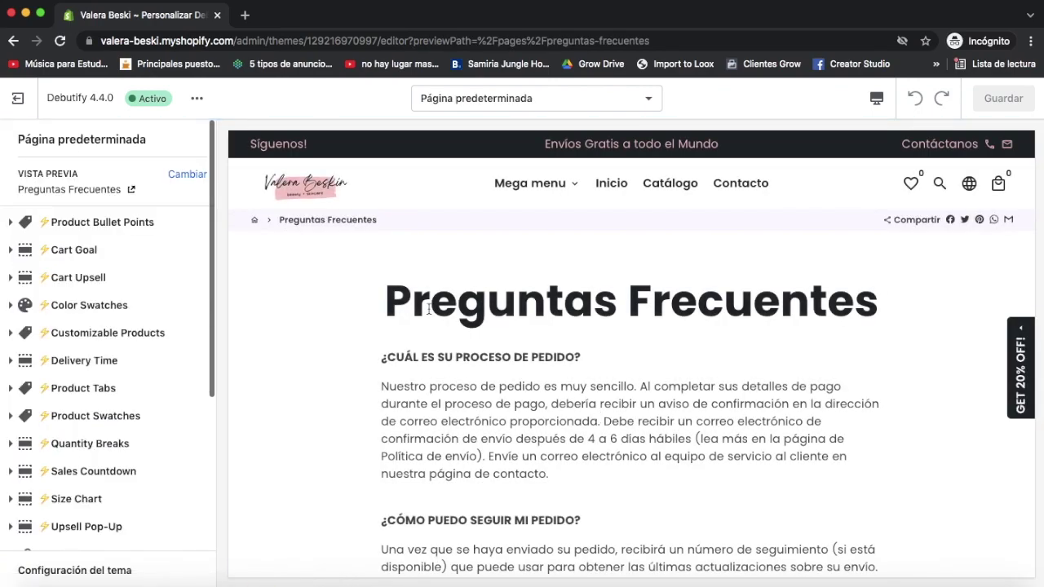
pyautogui.click(306, 184)
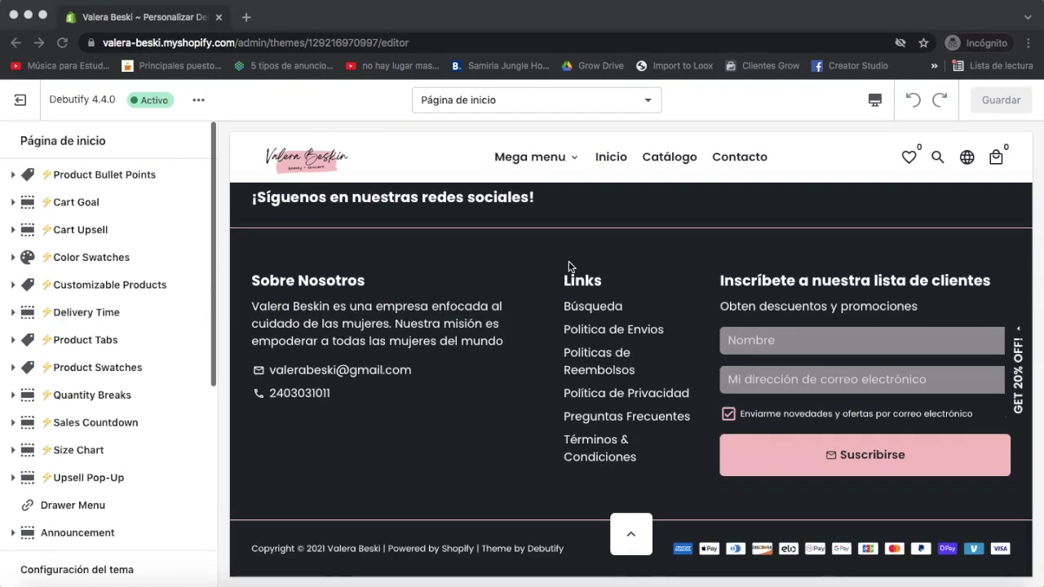
# - Retitle the footer links column to Políticas and save the theme
pyautogui.scroll(-5, 175, 397)
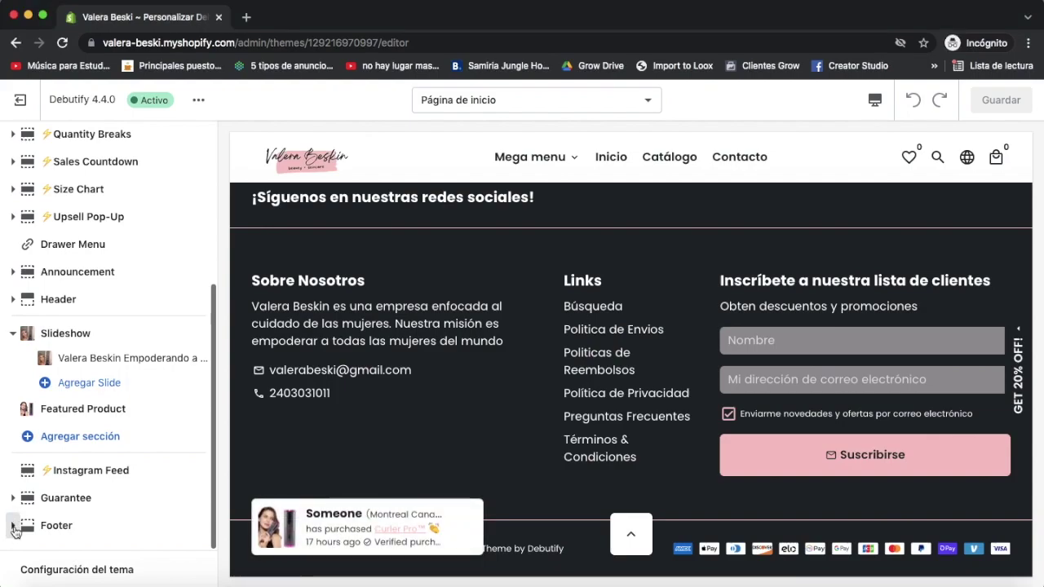
pyautogui.click(50, 525)
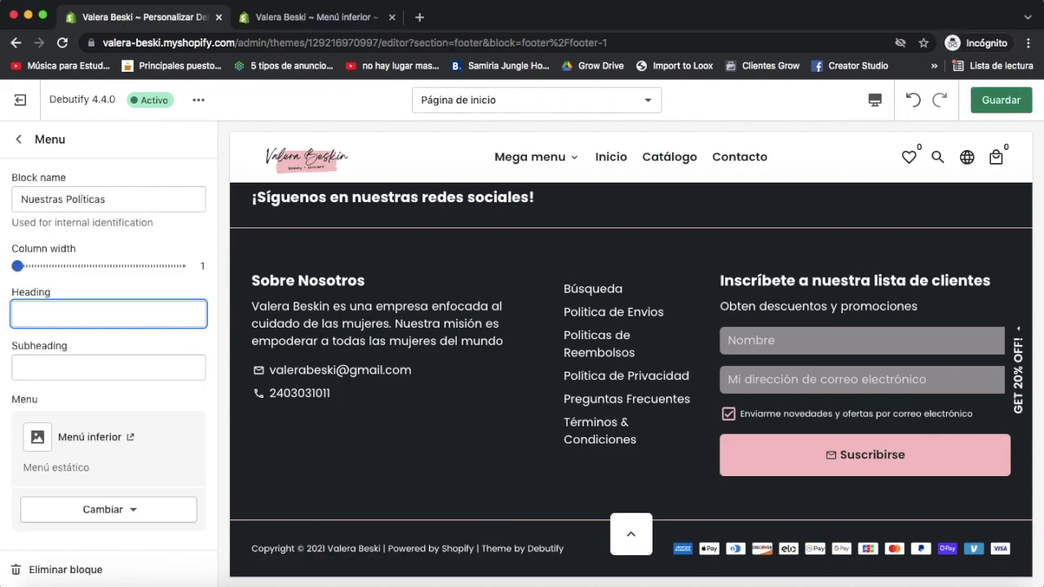
pyautogui.write('Politicas')
pyautogui.click(142, 293)
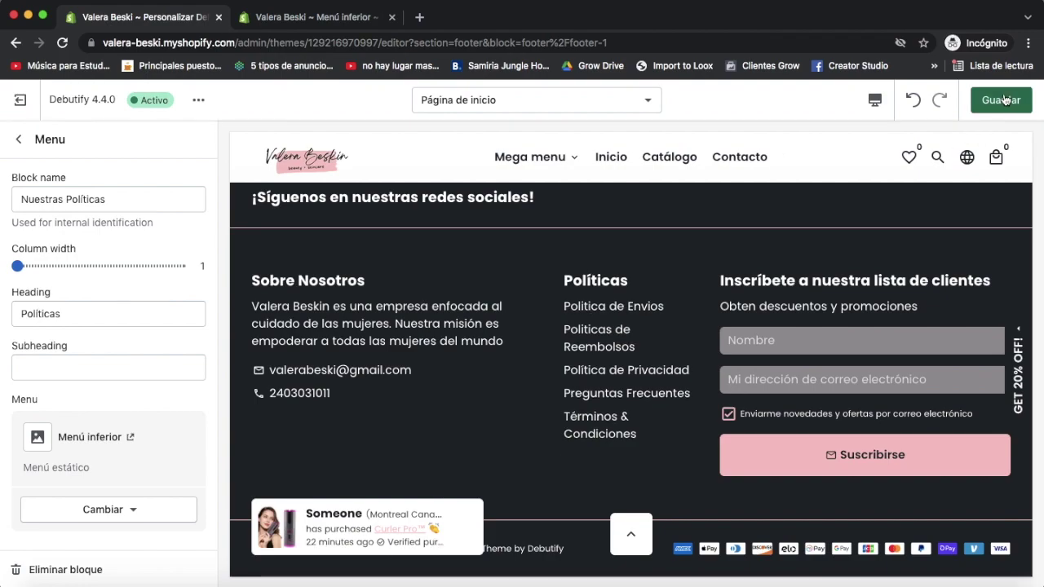
pyautogui.click(1002, 100)
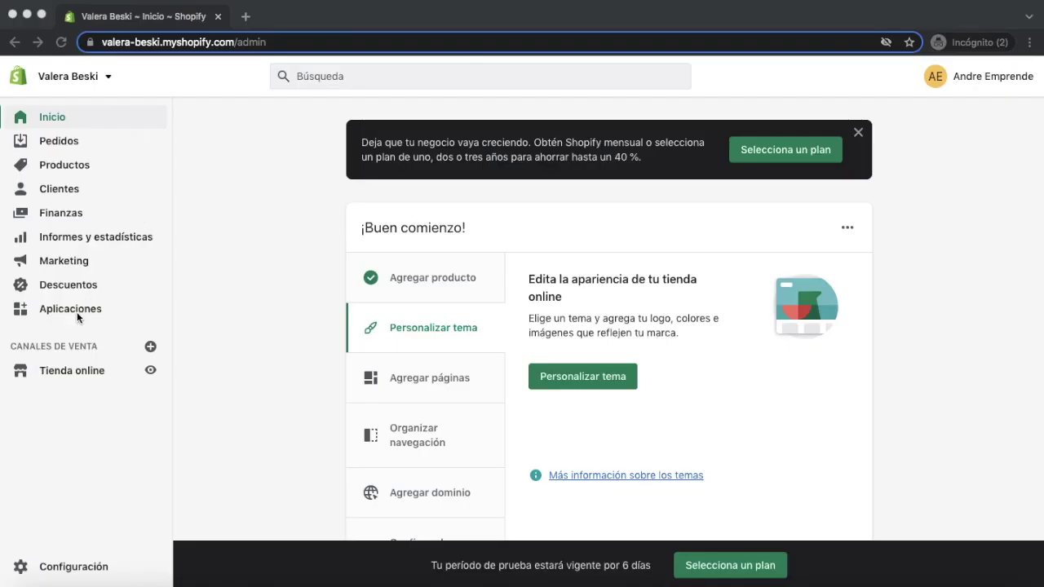
pyautogui.click(77, 310)
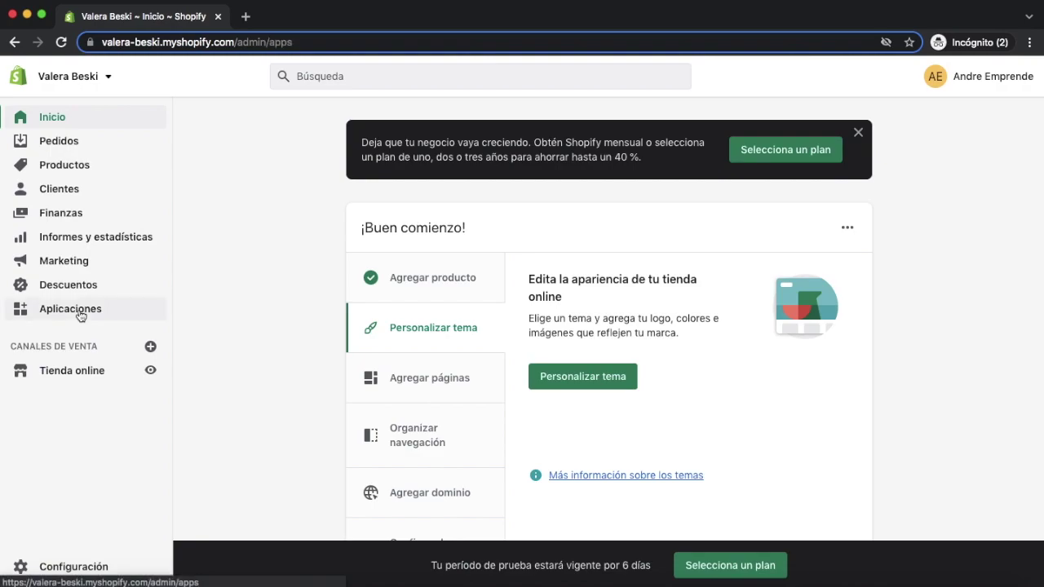
# - Search the Shopify App Store for loox and open the Loox – Photo Reviews listing
pyautogui.click(883, 119)
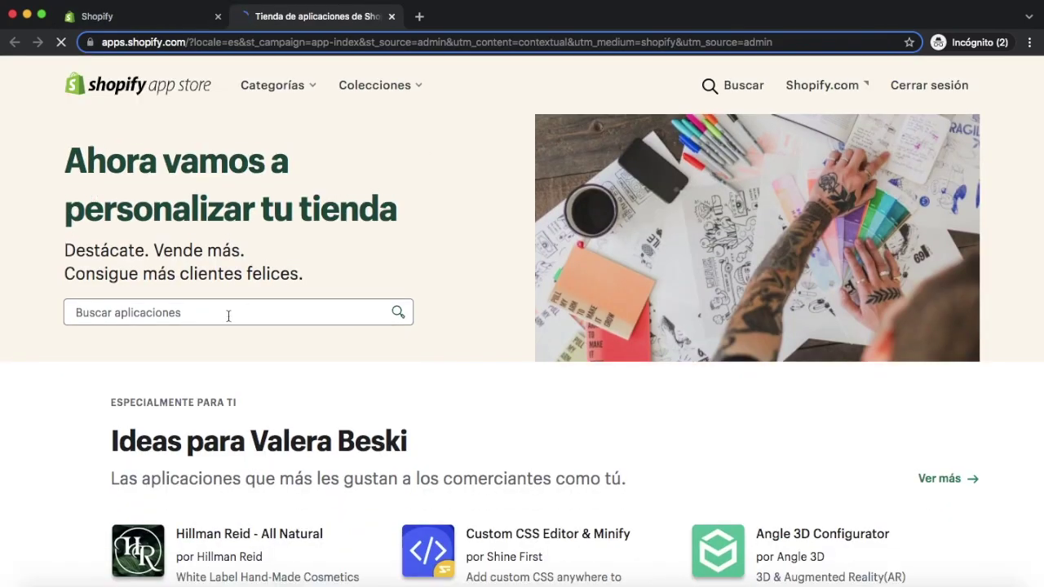
pyautogui.click(228, 317)
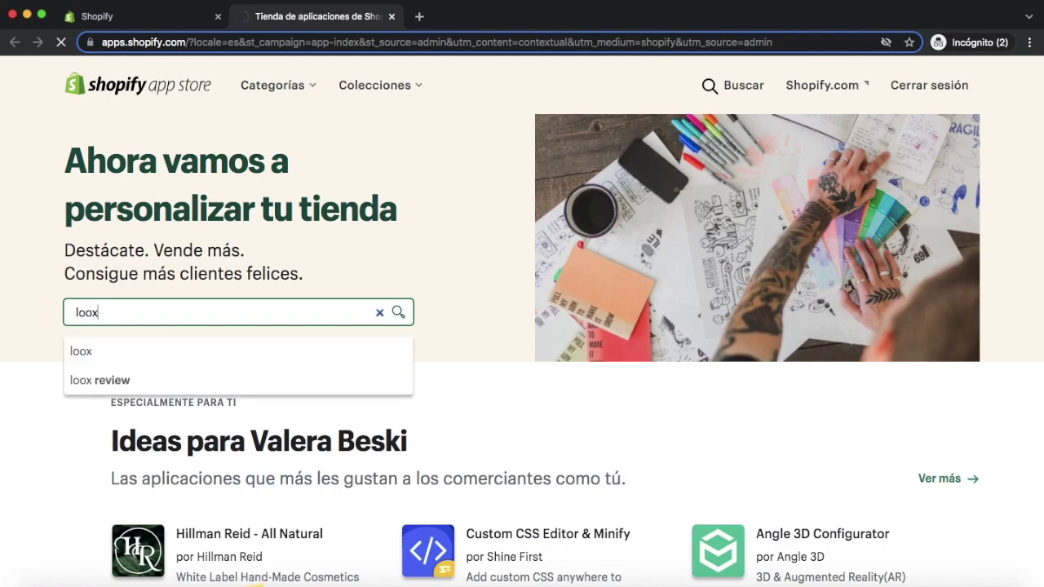
pyautogui.press('Return')
pyautogui.click(362, 367)
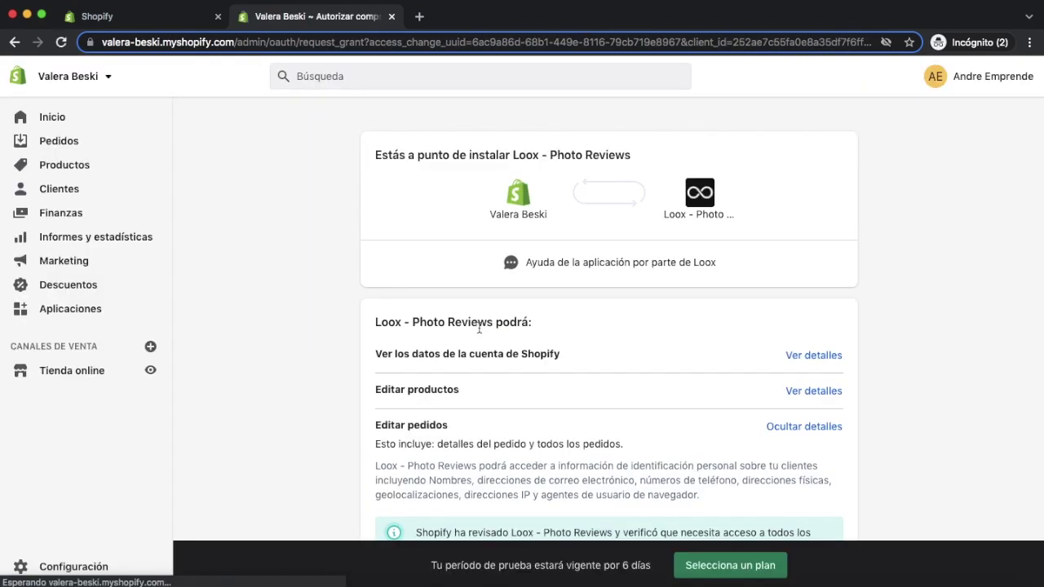
pyautogui.scroll(-5, 595, 294)
# - Install Loox on its free plan and bookmark the Import to Loox AliExpress importer
pyautogui.click(798, 449)
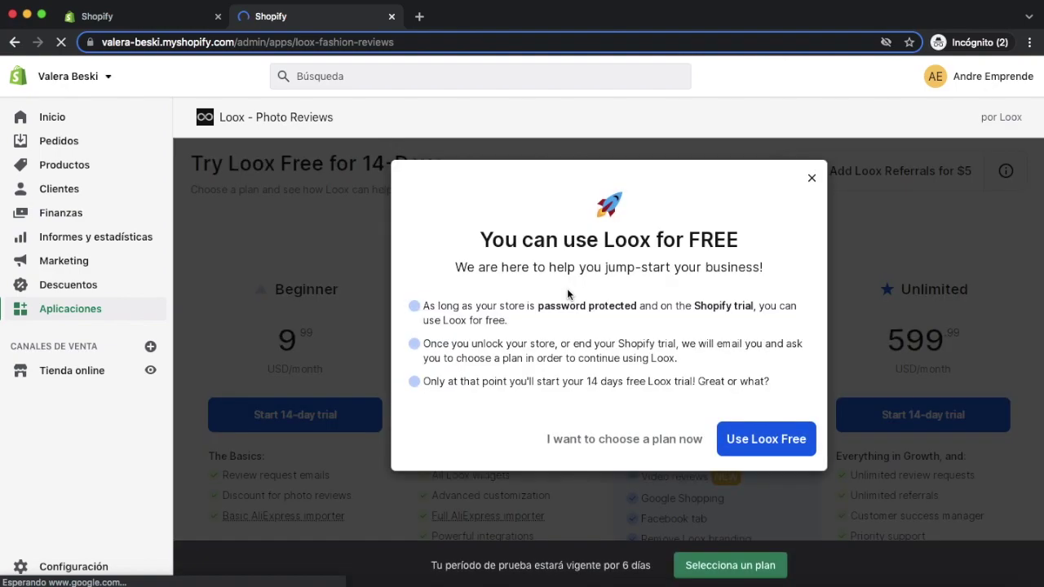
pyautogui.click(751, 441)
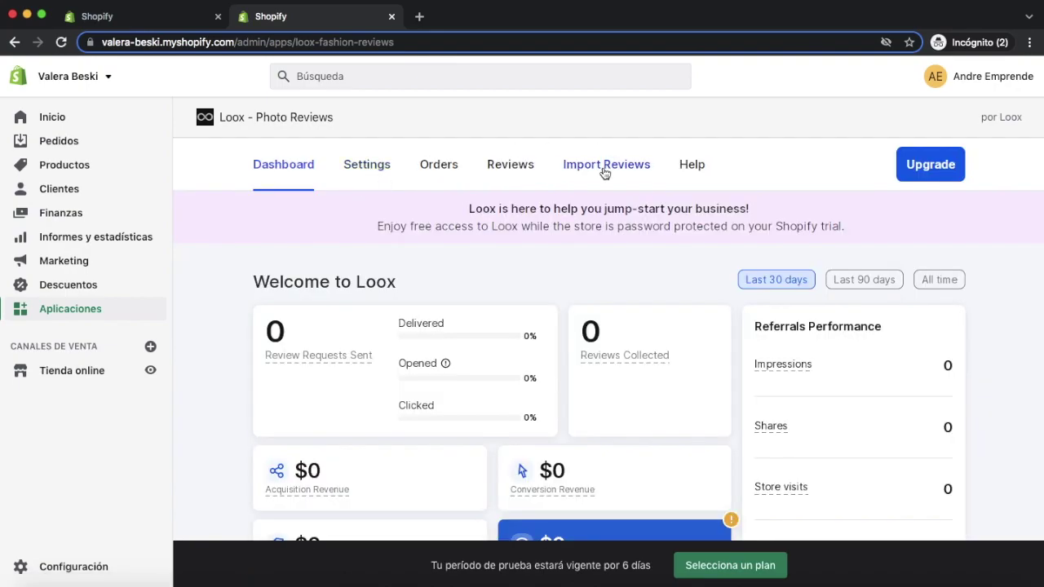
pyautogui.click(605, 167)
pyautogui.press('super+shift+b')
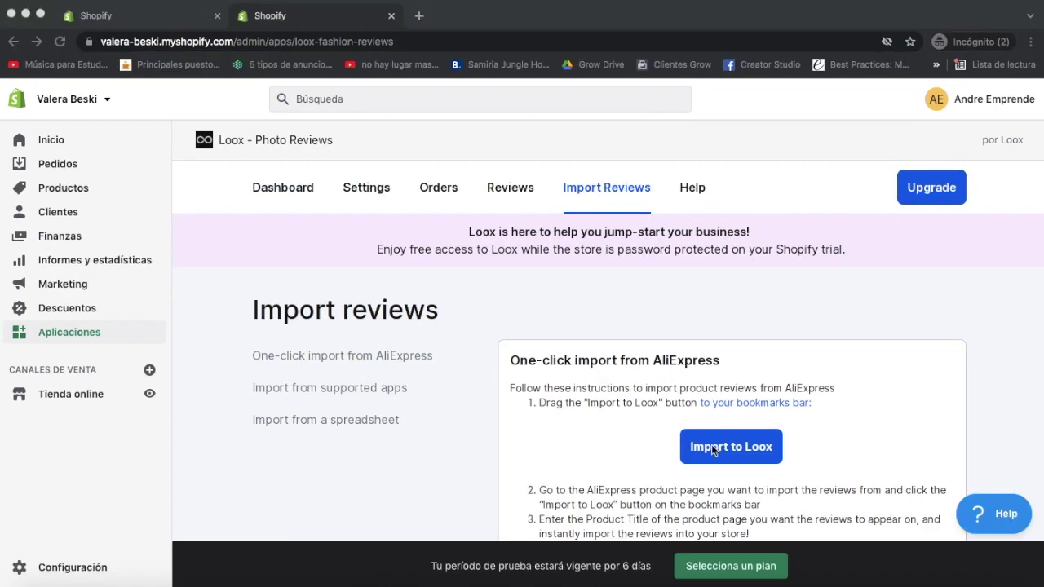
pyautogui.moveTo(731, 447); pyautogui.dragTo(632, 72)
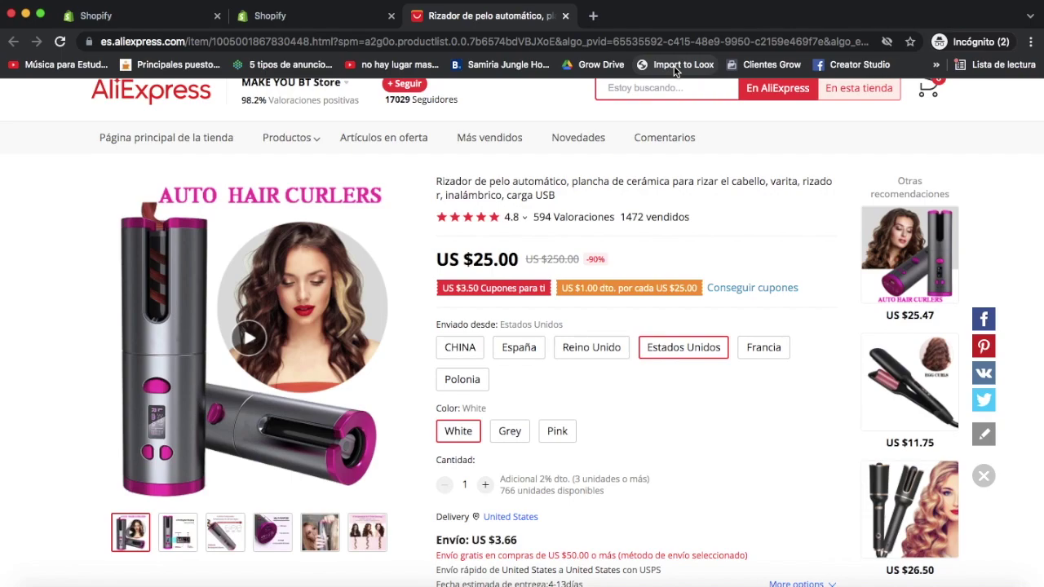
# - Run Import to Loox for Curler Pro™ with 5-star reviews, all countries, Spanish translation, and preview
pyautogui.click(674, 67)
pyautogui.click(551, 196)
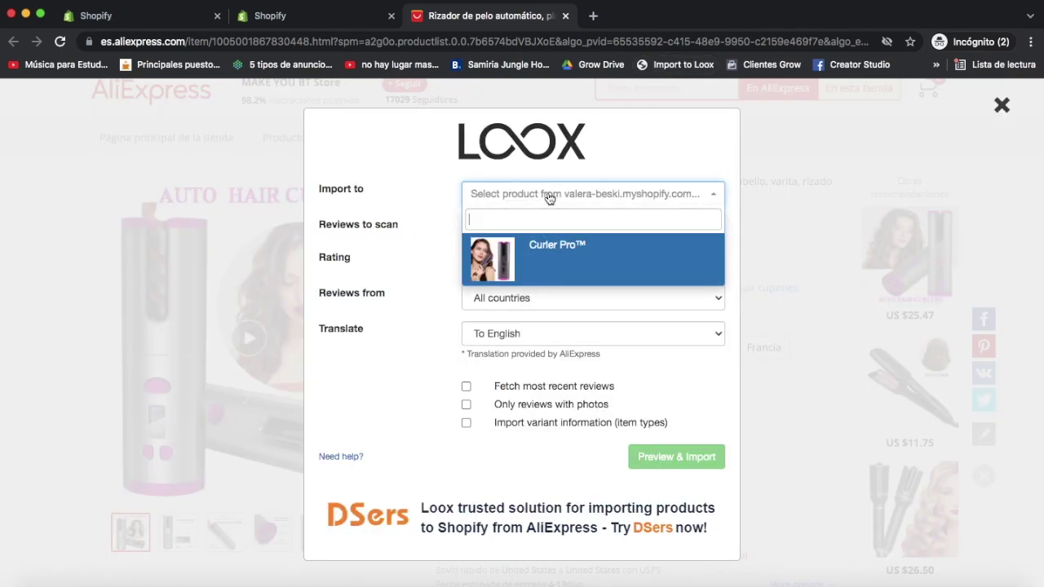
pyautogui.click(504, 257)
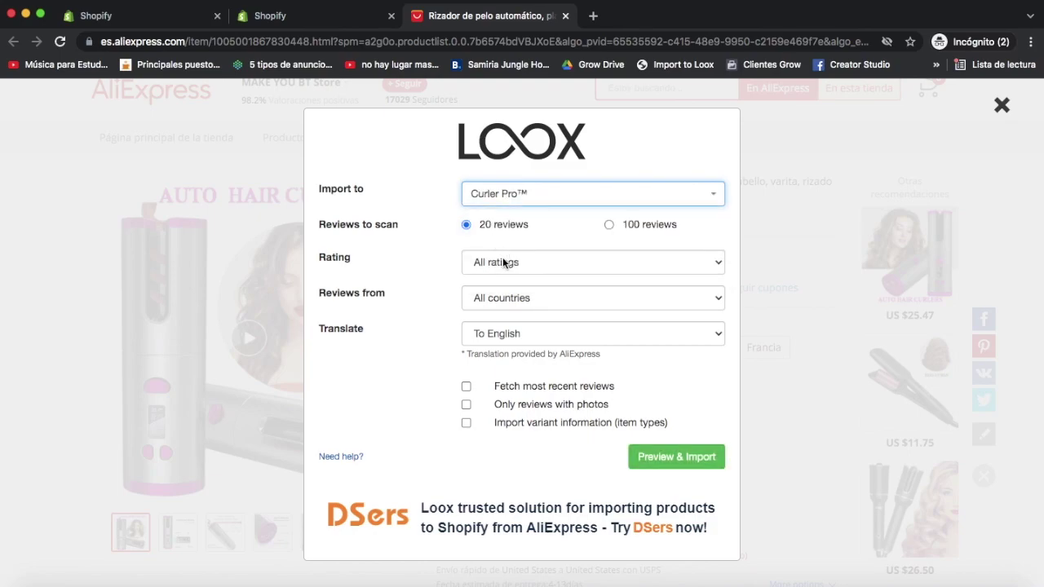
pyautogui.click(502, 262)
pyautogui.click(501, 274)
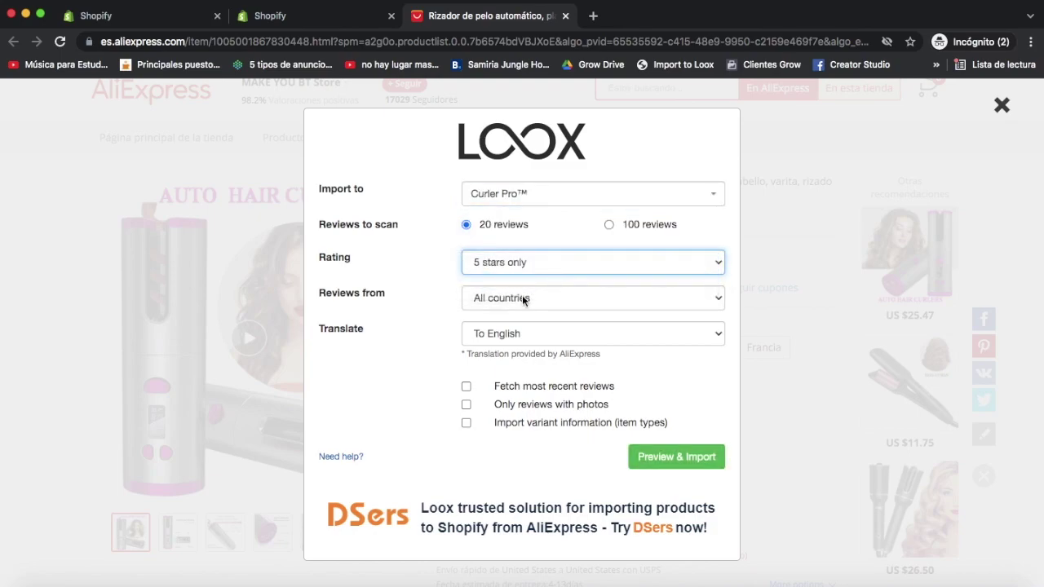
pyautogui.click(525, 299)
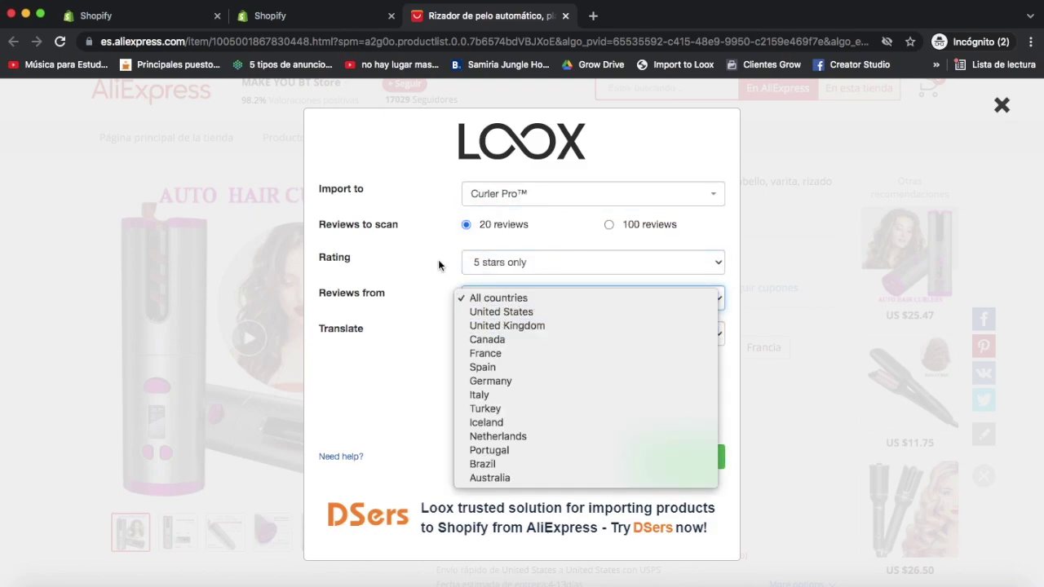
pyautogui.click(439, 265)
pyautogui.click(506, 335)
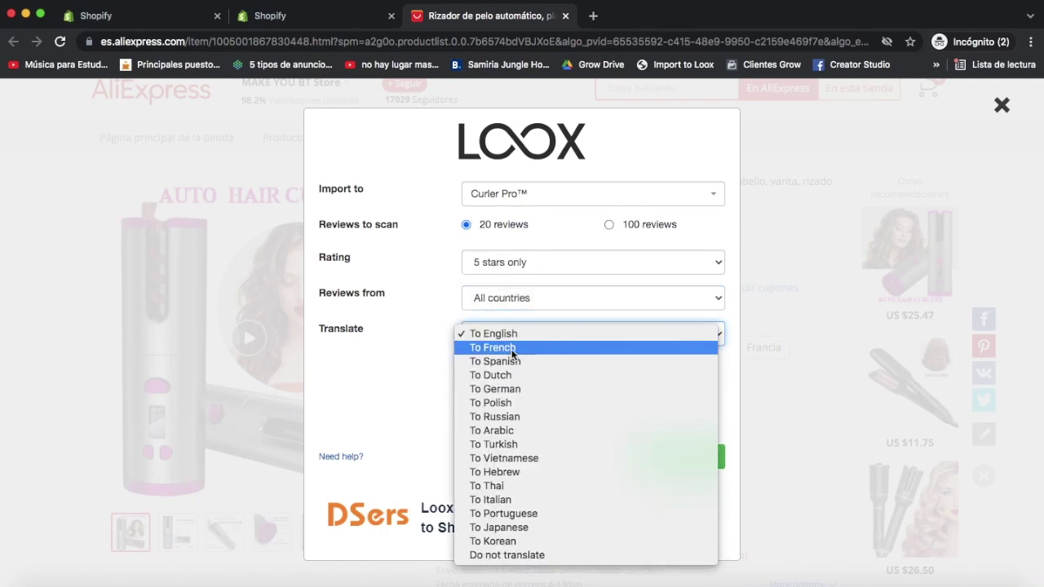
pyautogui.click(513, 361)
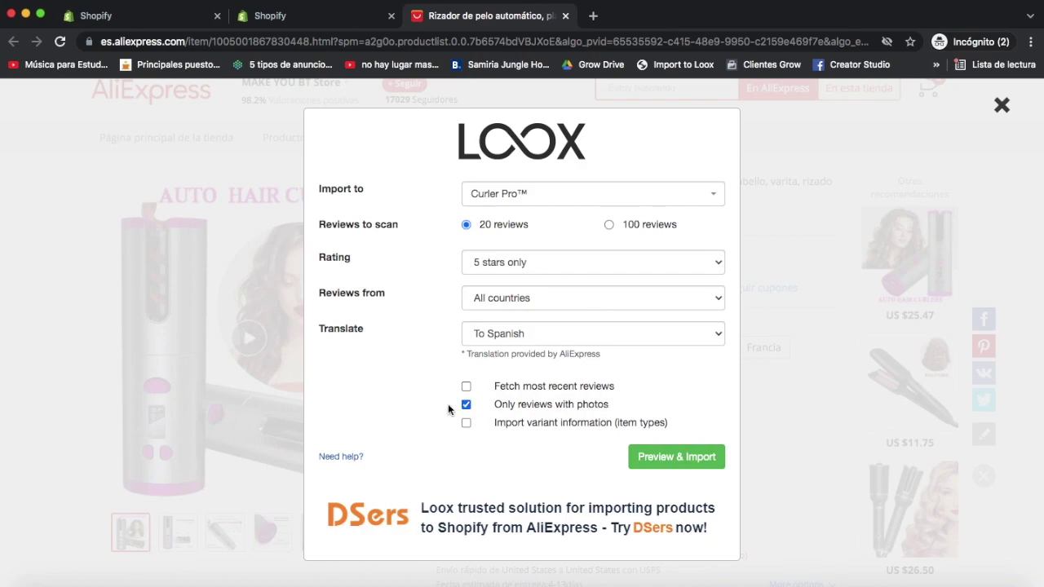
pyautogui.click(661, 456)
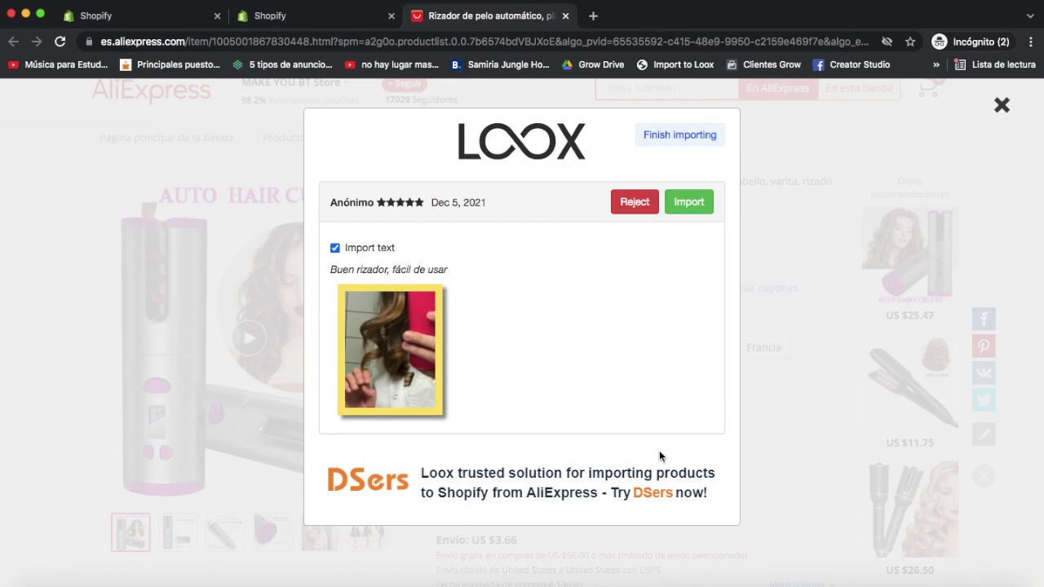
# - Import each previewed review, including those with two and six photos, until all are imported
pyautogui.click(690, 204)
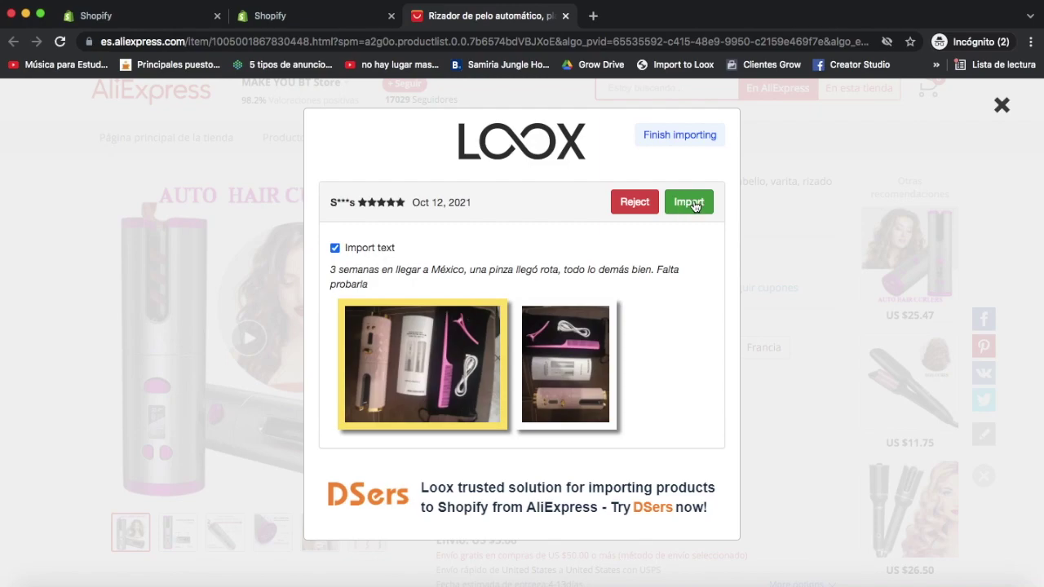
pyautogui.click(690, 204)
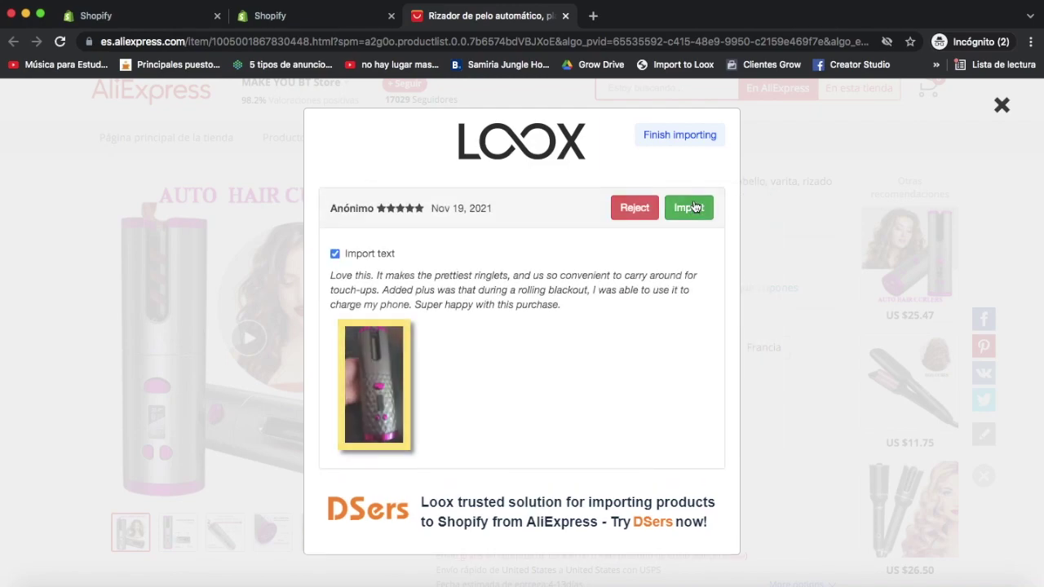
pyautogui.click(690, 204)
pyautogui.click(692, 203)
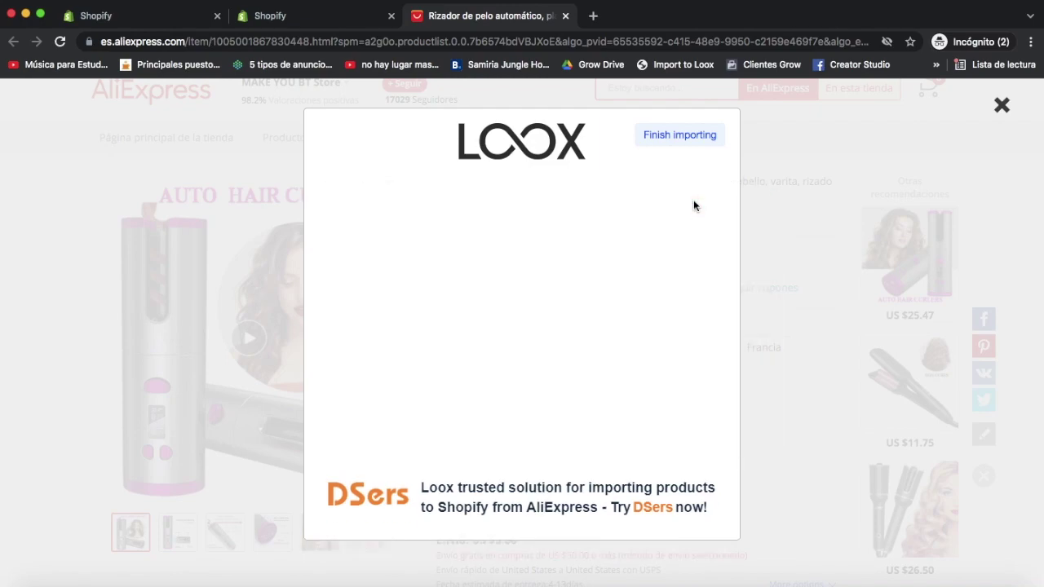
pyautogui.scroll(-1, 695, 206)
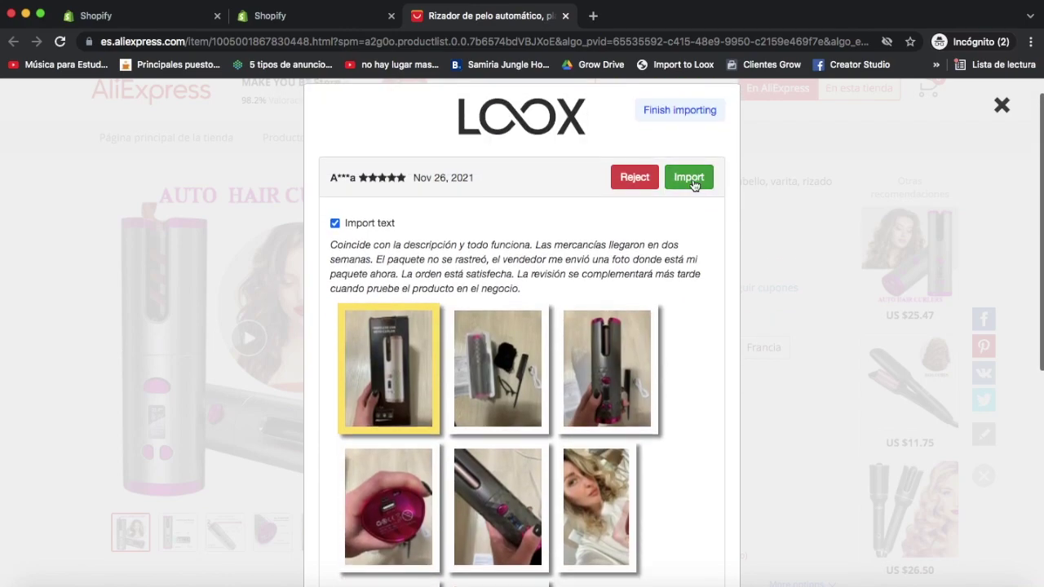
pyautogui.click(692, 181)
pyautogui.click(693, 196)
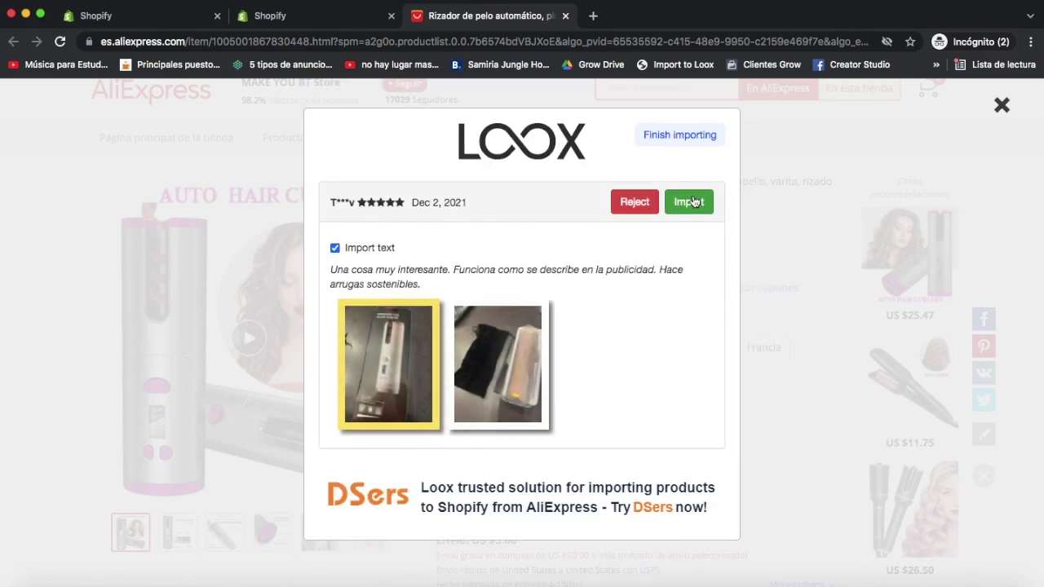
pyautogui.click(693, 202)
pyautogui.click(692, 203)
pyautogui.click(693, 201)
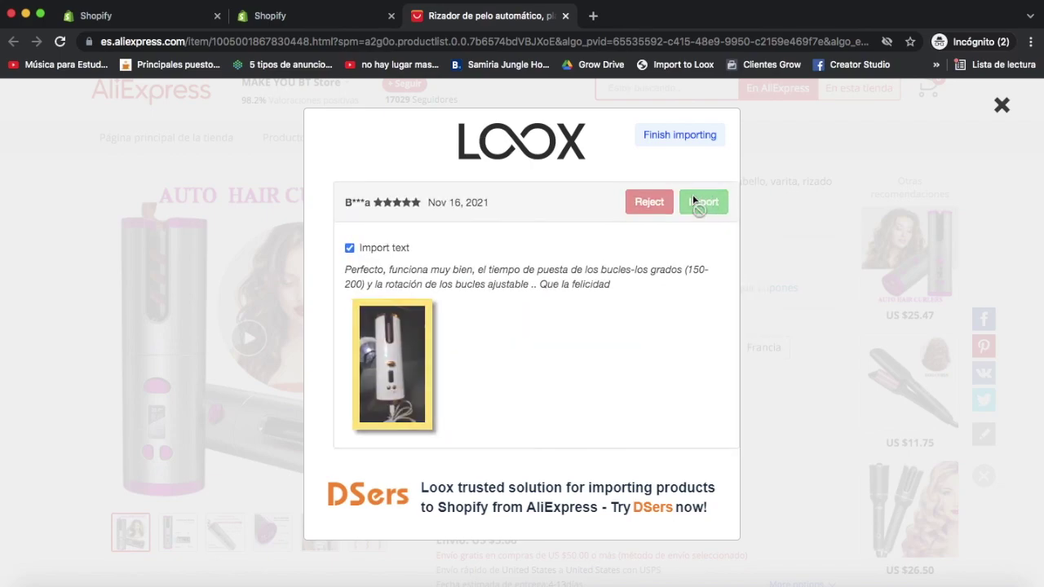
pyautogui.click(693, 200)
pyautogui.click(694, 200)
pyautogui.click(693, 200)
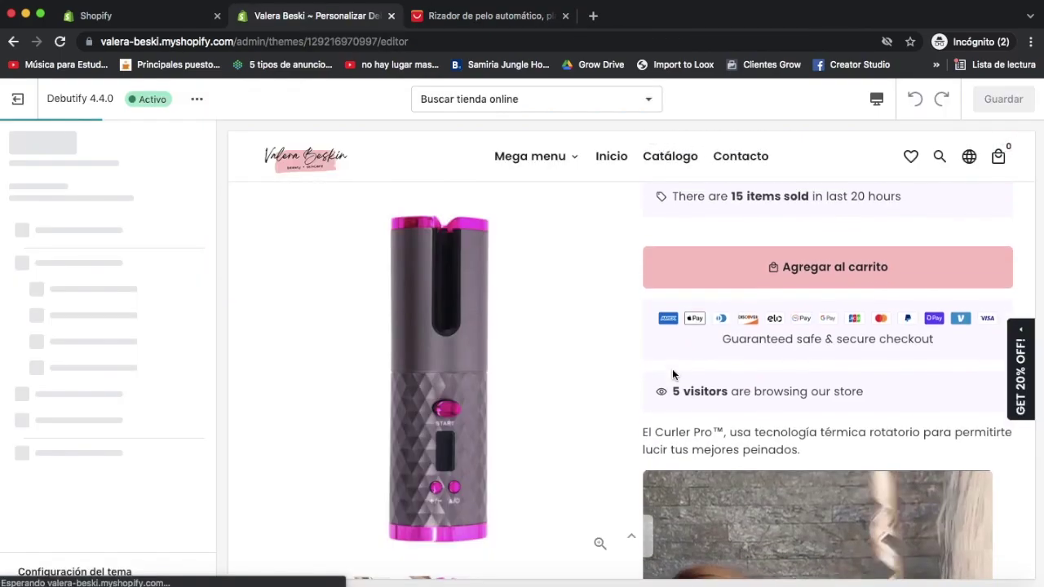
pyautogui.scroll(-10, 672, 368)
# - Scroll the preview to check the imported reviews on the featured Curler Pro™ section
pyautogui.scroll(-8, 437, 318)
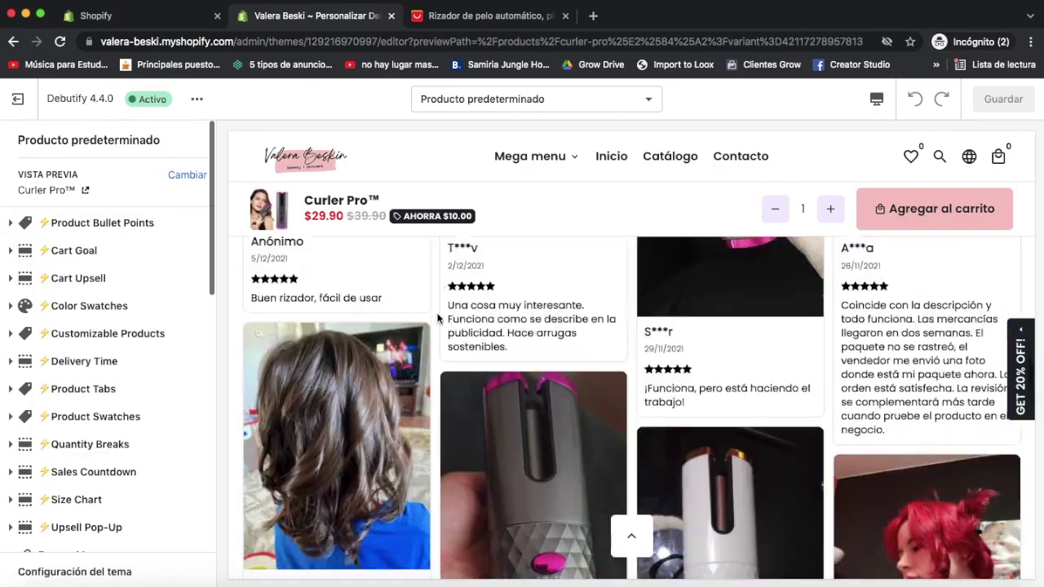
pyautogui.scroll(5, 437, 318)
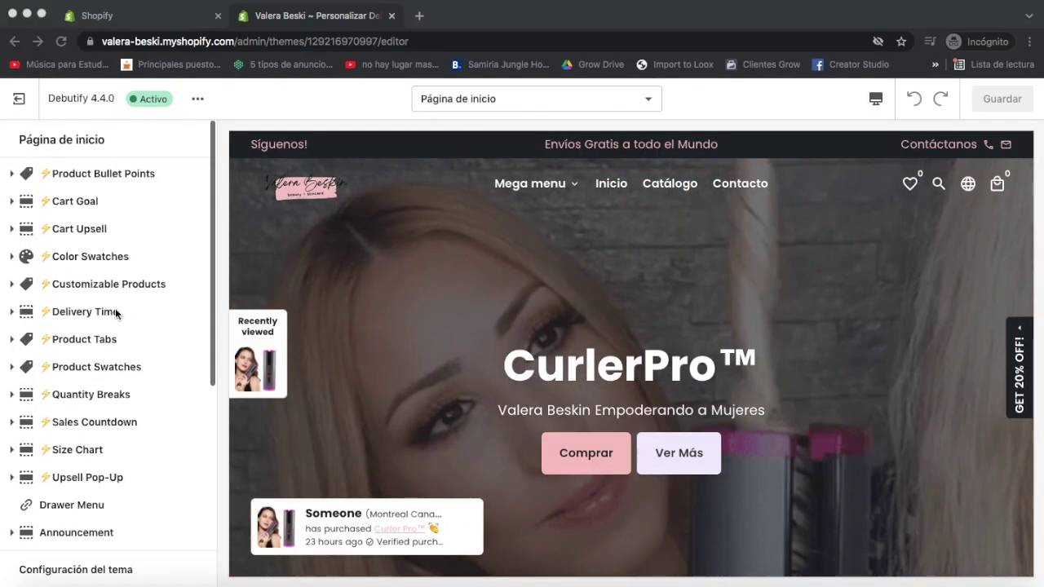
pyautogui.scroll(-5, 115, 309)
pyautogui.scroll(5, 115, 309)
pyautogui.click(334, 368)
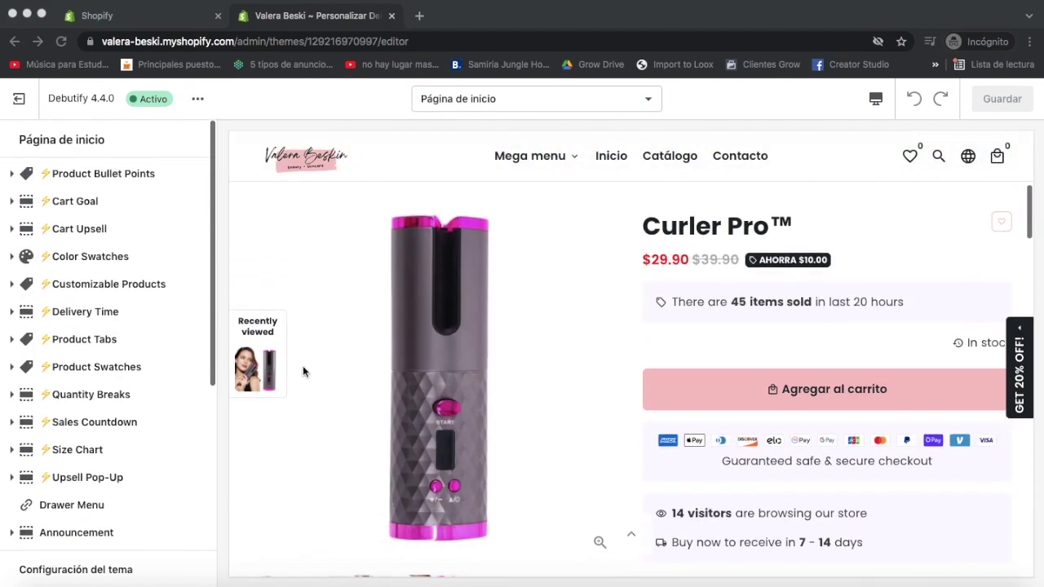
pyautogui.scroll(-5, 84, 434)
# - Enable the large product title in Featured Product, then open the theme's Colors settings
pyautogui.click(75, 411)
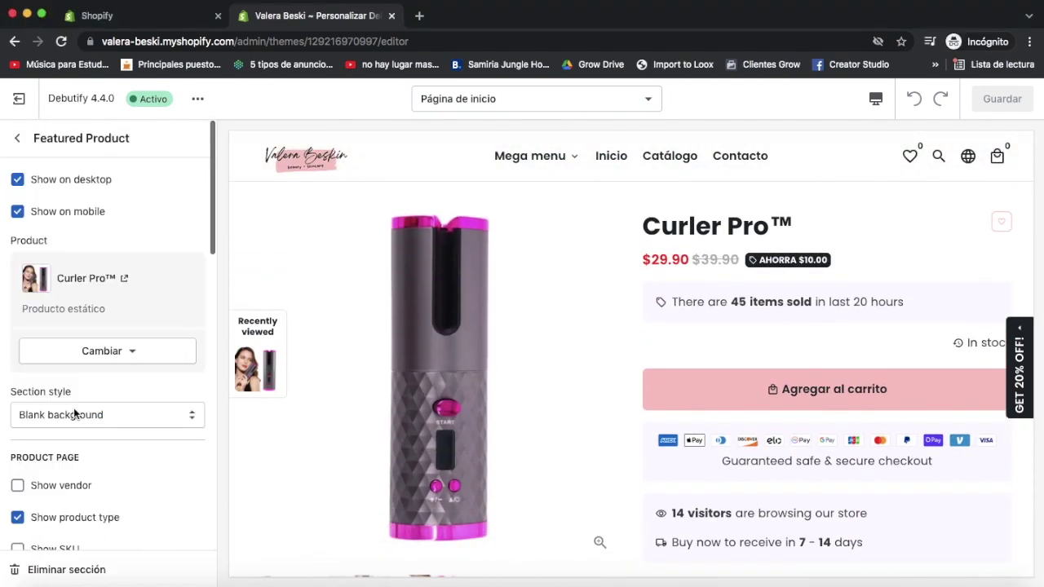
pyautogui.scroll(-5, 73, 408)
pyautogui.scroll(2, 41, 418)
pyautogui.click(16, 431)
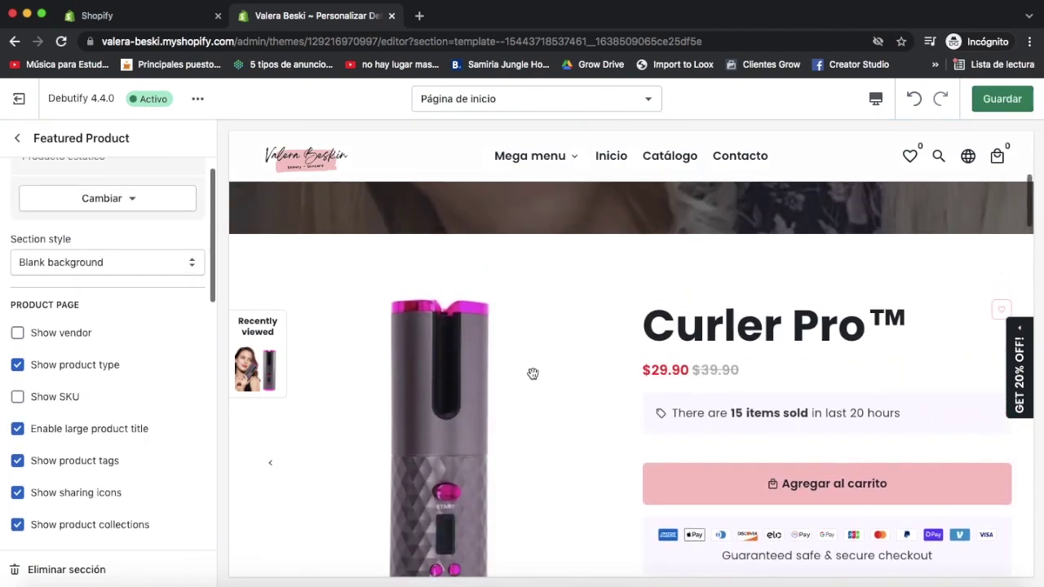
pyautogui.click(17, 138)
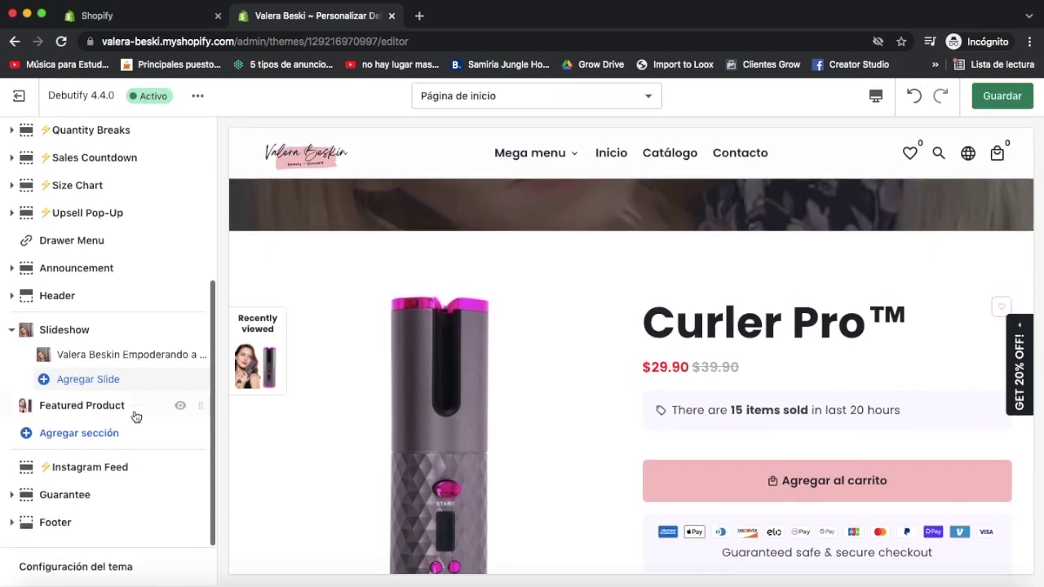
pyautogui.click(92, 571)
pyautogui.click(77, 278)
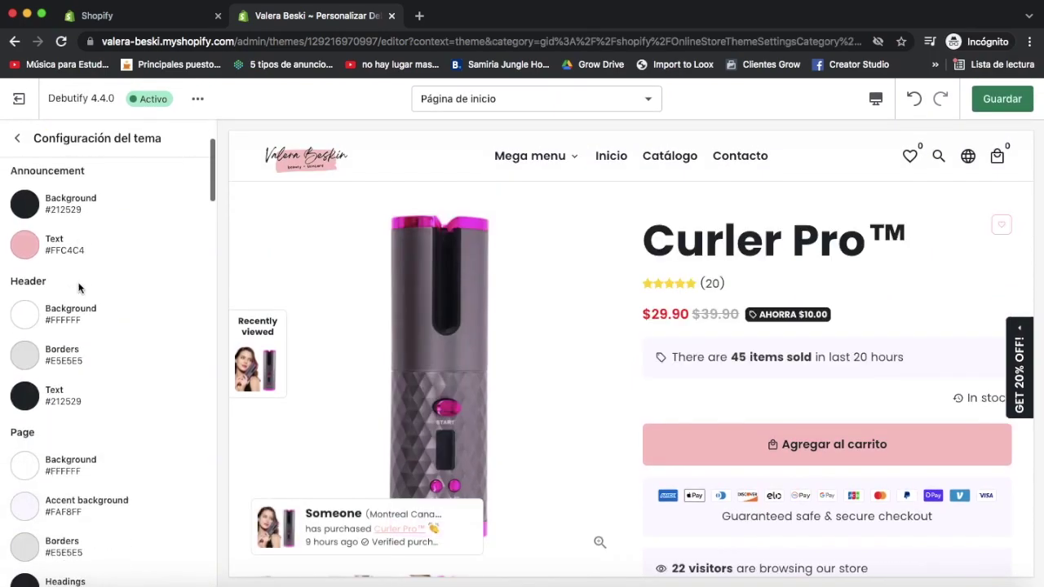